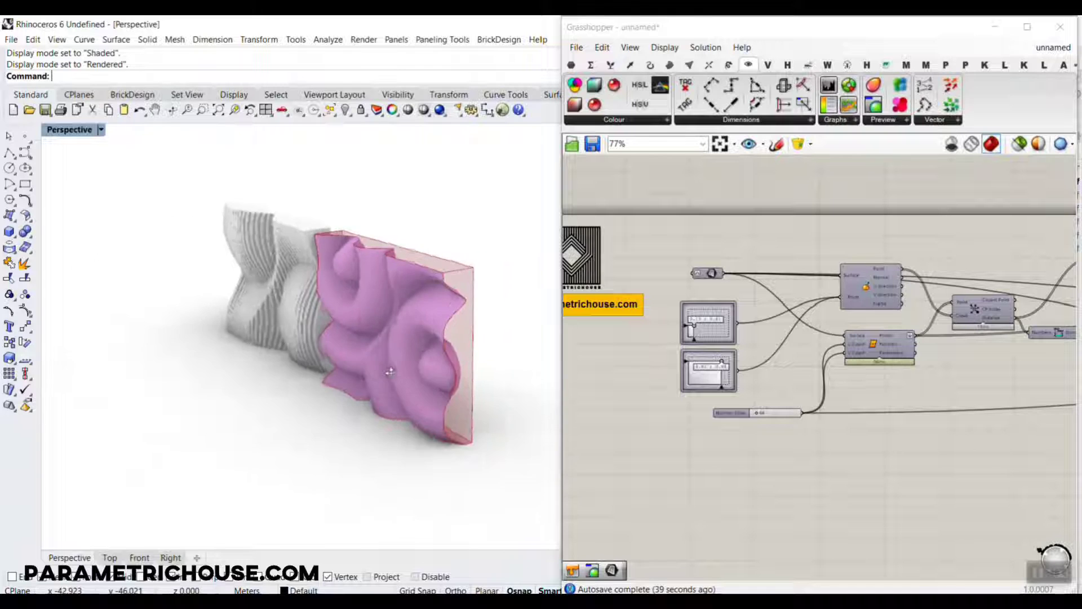
# Reposition the attractor points with the two MD sliders, setting the first one to 0.24 ; 0.17.
pyautogui.scroll(3, 432, 375)
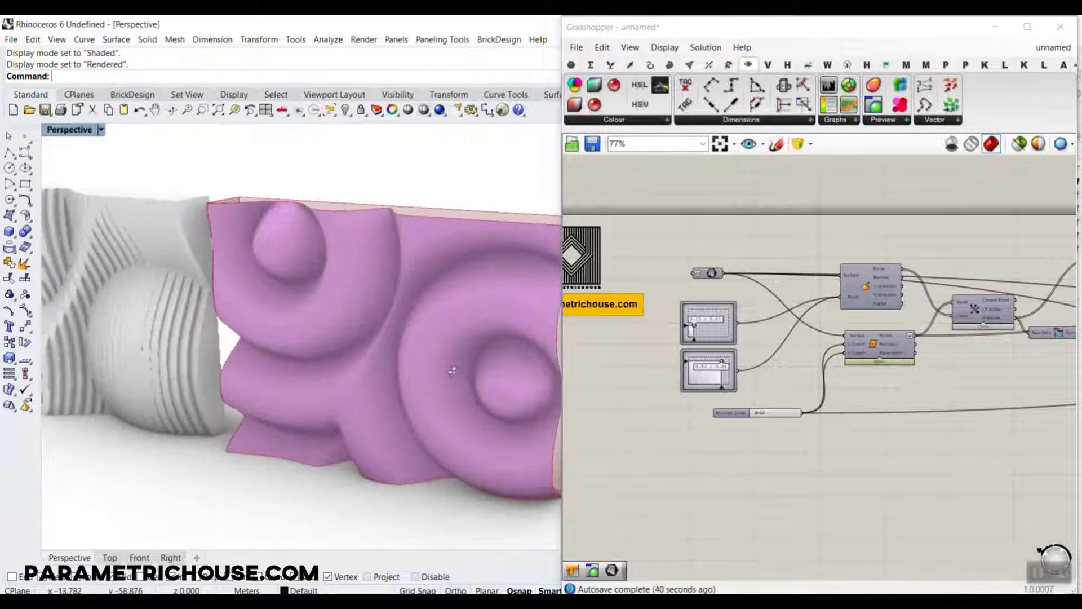
pyautogui.scroll(5, 718, 337)
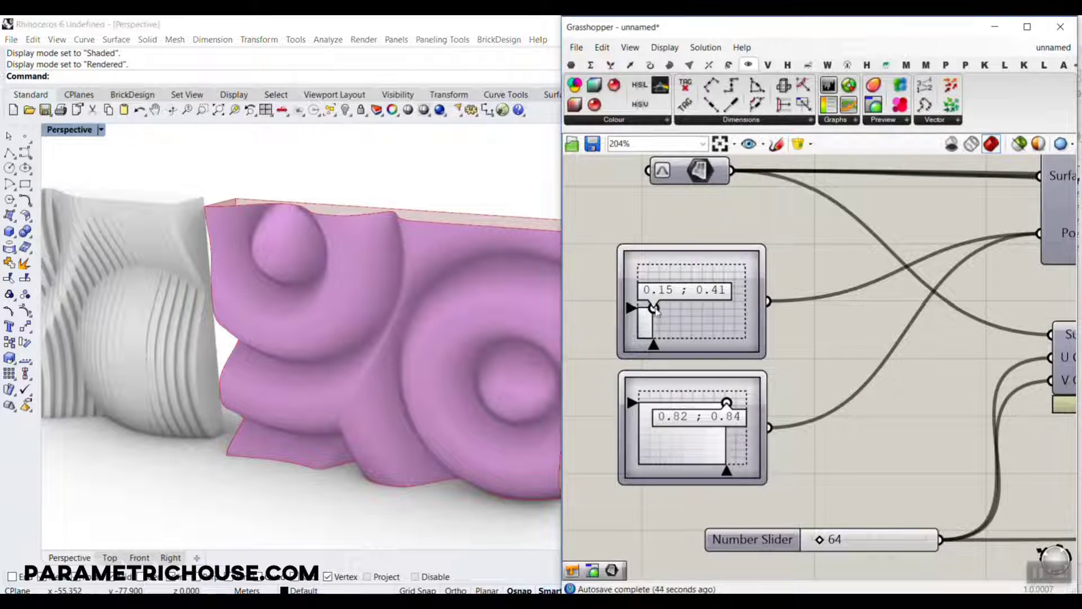
pyautogui.moveTo(654, 308); pyautogui.dragTo(653, 329)
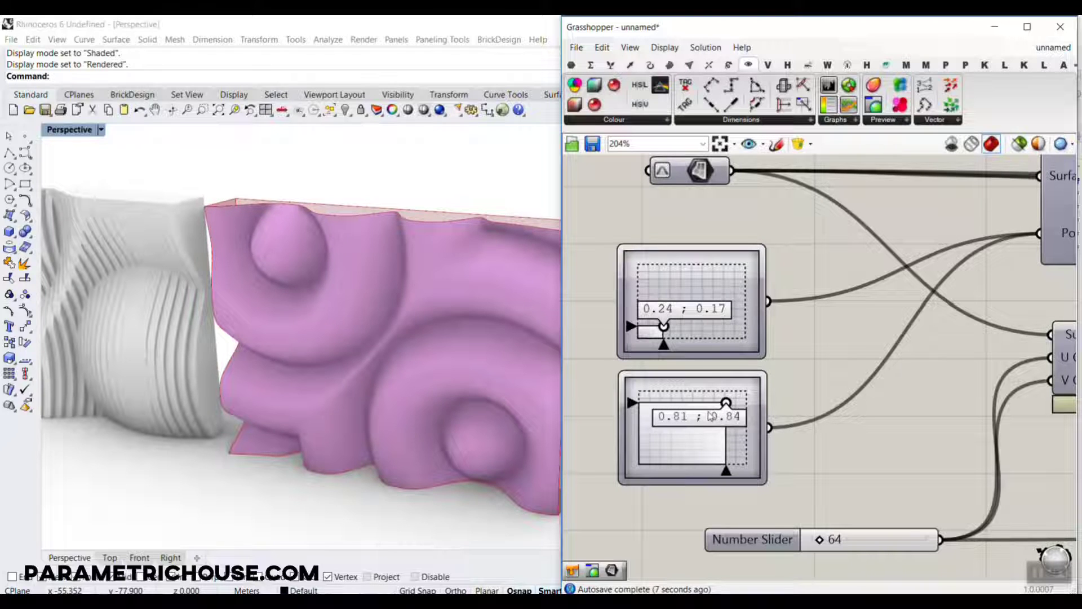
pyautogui.moveTo(726, 403); pyautogui.dragTo(708, 411)
# Slightly widen the waves of the sine curve in the first graph mapper by moving its peak handle.
pyautogui.scroll(-6, 791, 353)
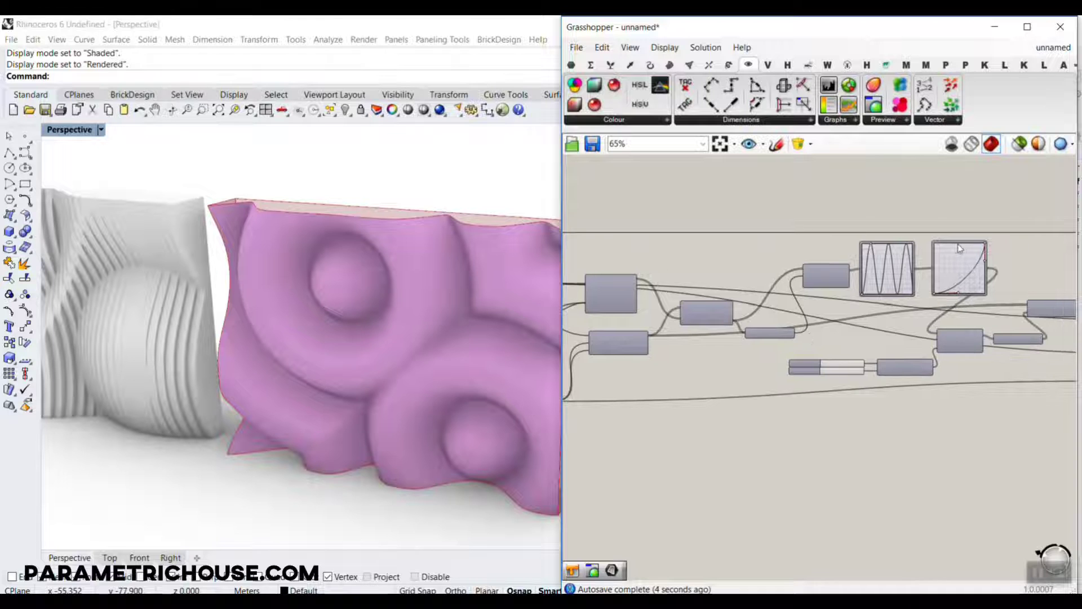
pyautogui.scroll(6, 902, 248)
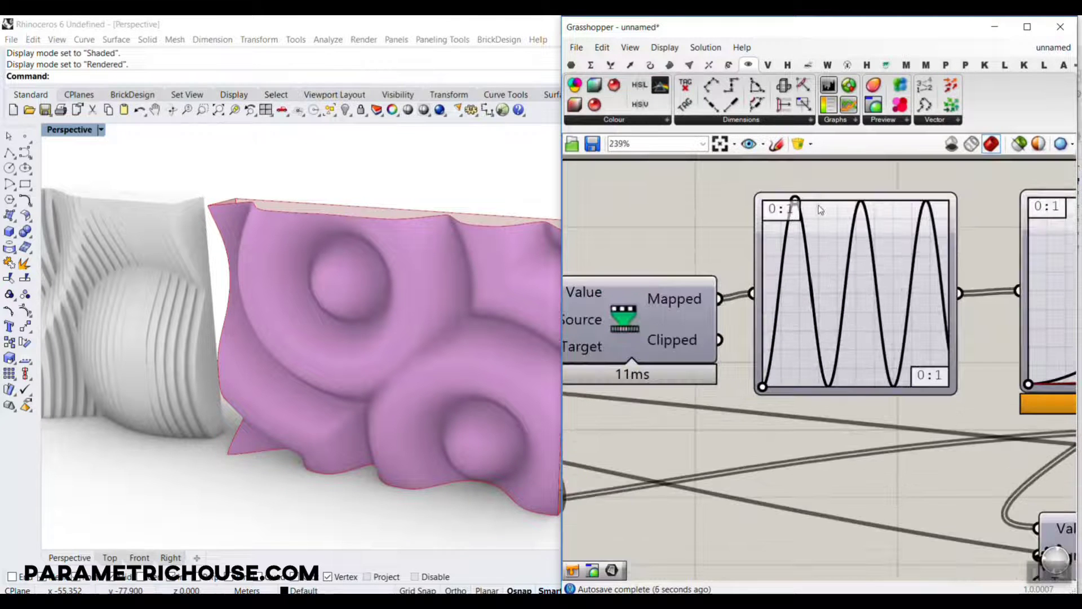
pyautogui.moveTo(820, 210); pyautogui.dragTo(796, 198)
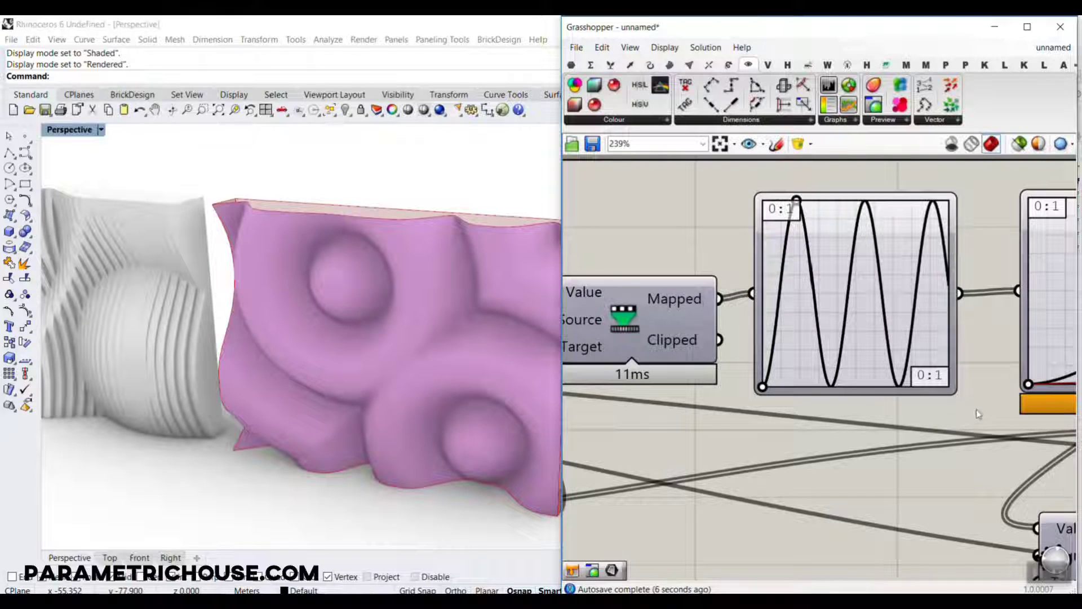
# Compare the ribbed wall panel with the smooth wavy preview and examine the components after the graph mappers.
pyautogui.scroll(-5, 977, 413)
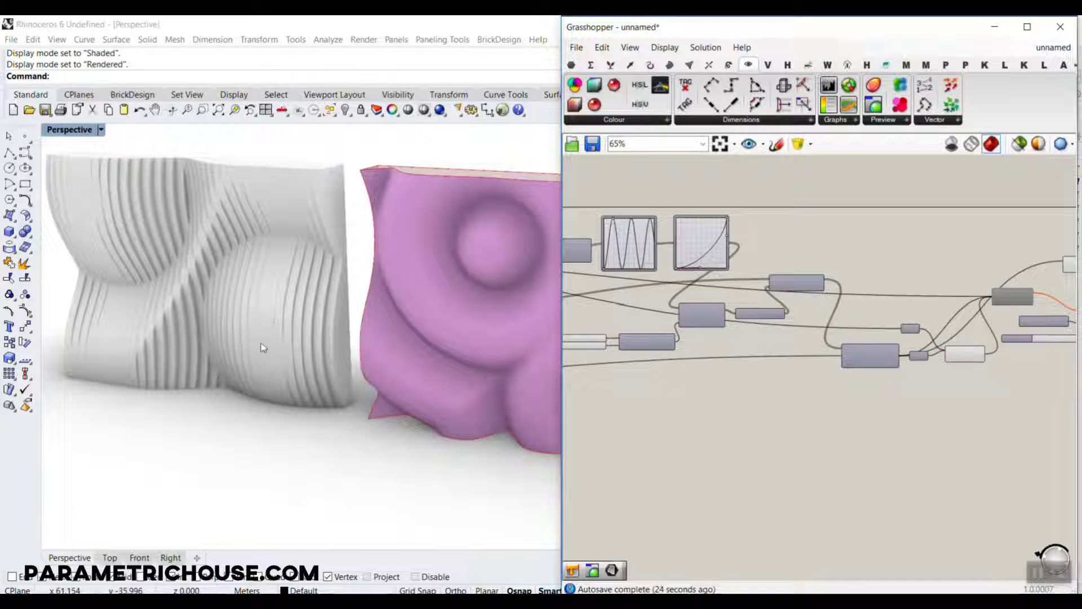
pyautogui.moveTo(396, 362); pyautogui.dragTo(499, 355, button='right')
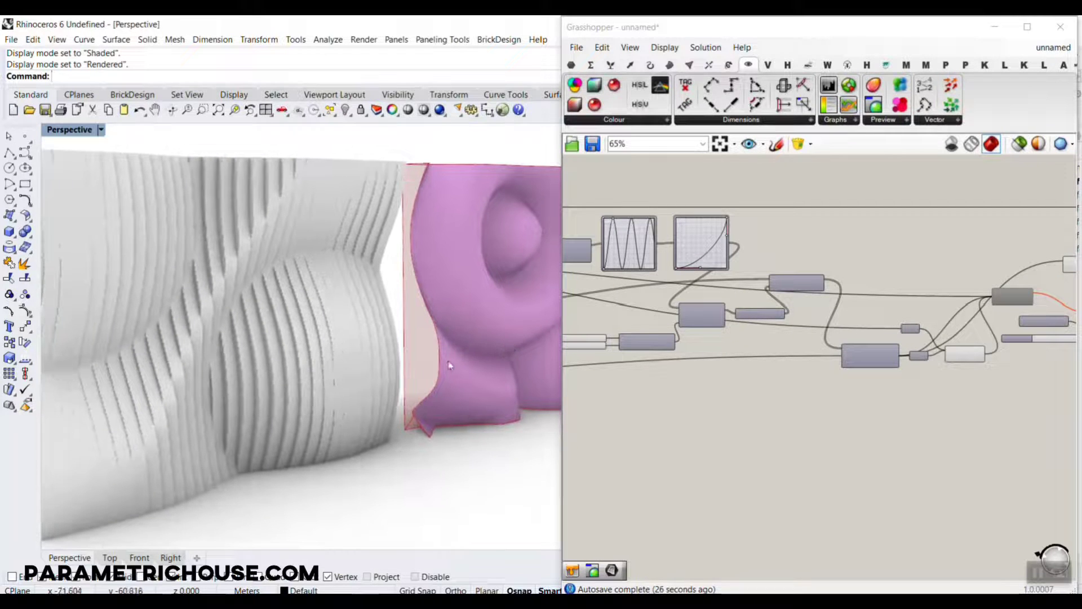
pyautogui.moveTo(426, 371); pyautogui.dragTo(514, 370, button='right')
pyautogui.moveTo(986, 362); pyautogui.dragTo(943, 360, button='right')
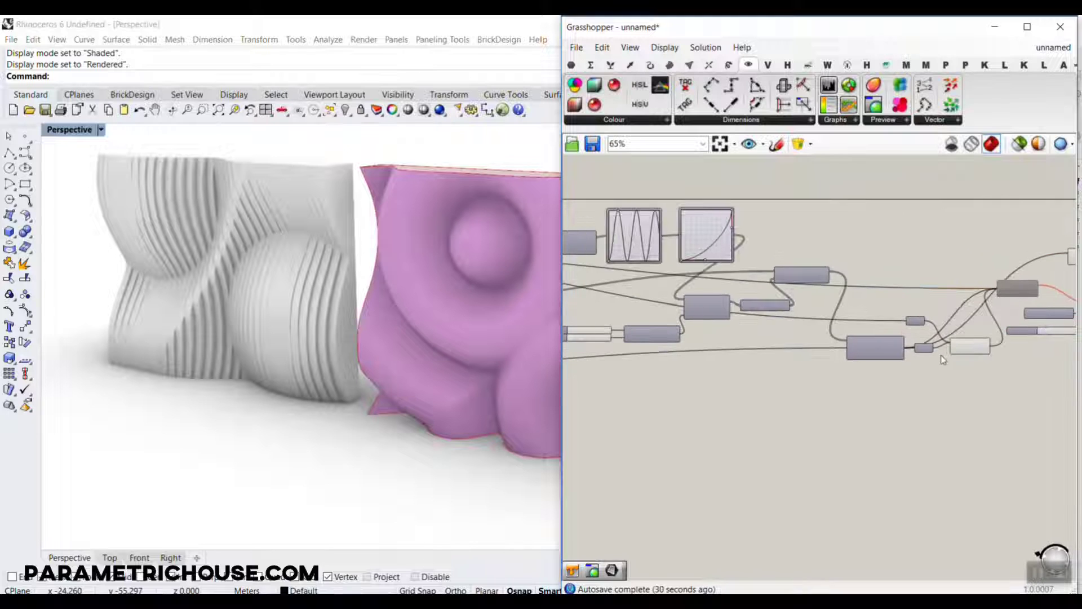
pyautogui.scroll(3, 711, 280)
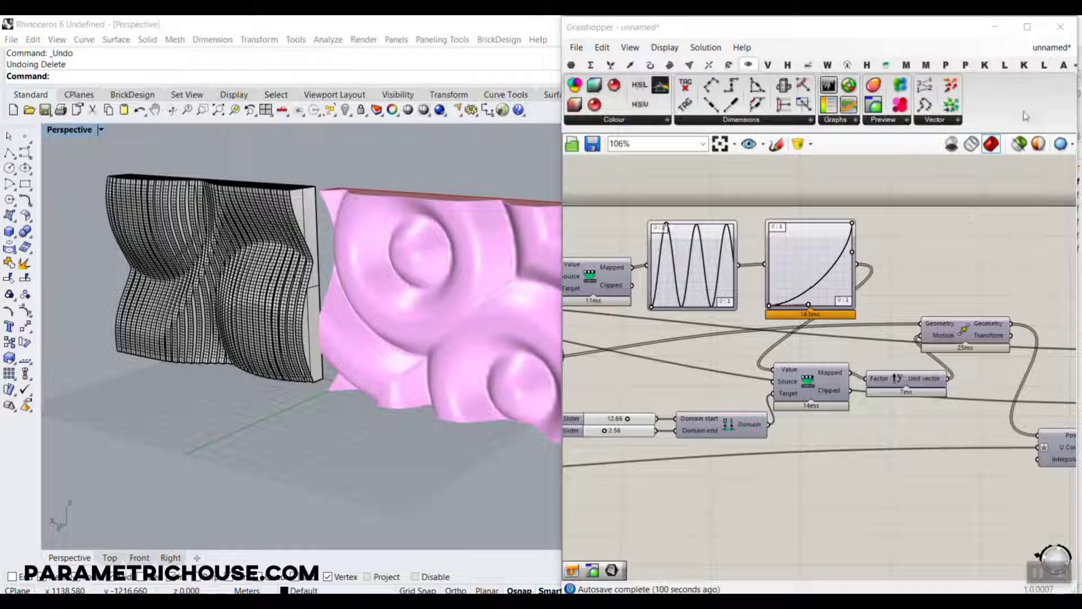
pyautogui.moveTo(1016, 117); pyautogui.dragTo(1033, 53)
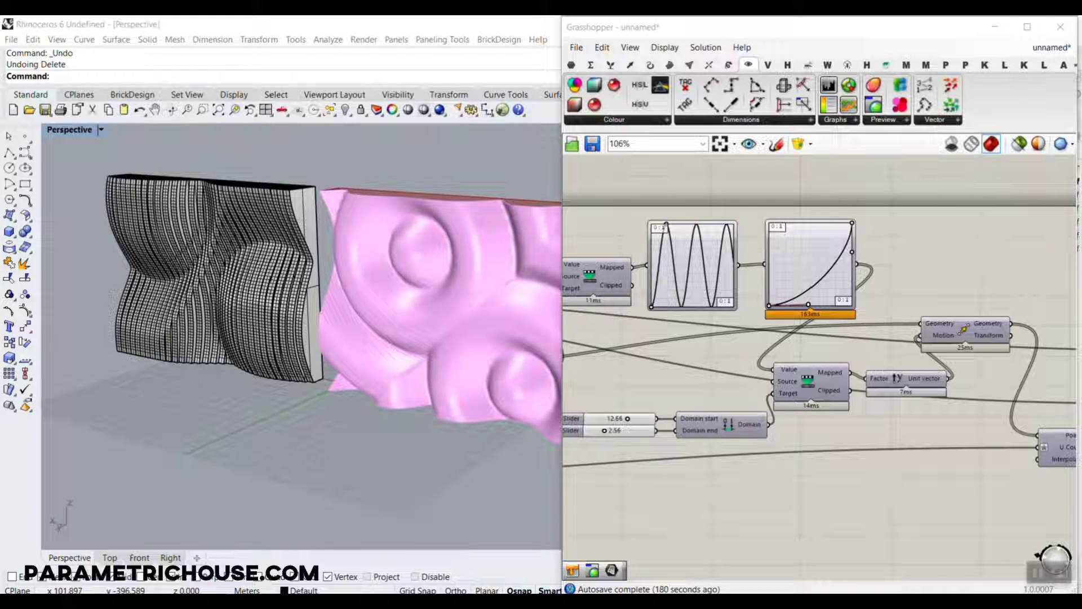
pyautogui.moveTo(987, 182)
pyautogui.mouseDown()
pyautogui.moveTo(1005, 97)
pyautogui.moveTo(996, 85)
pyautogui.moveTo(1028, 104)
pyautogui.mouseUp()
# Start a new, empty Grasshopper definition.
pyautogui.press('Escape')
pyautogui.click(579, 49)
pyautogui.click(594, 69)
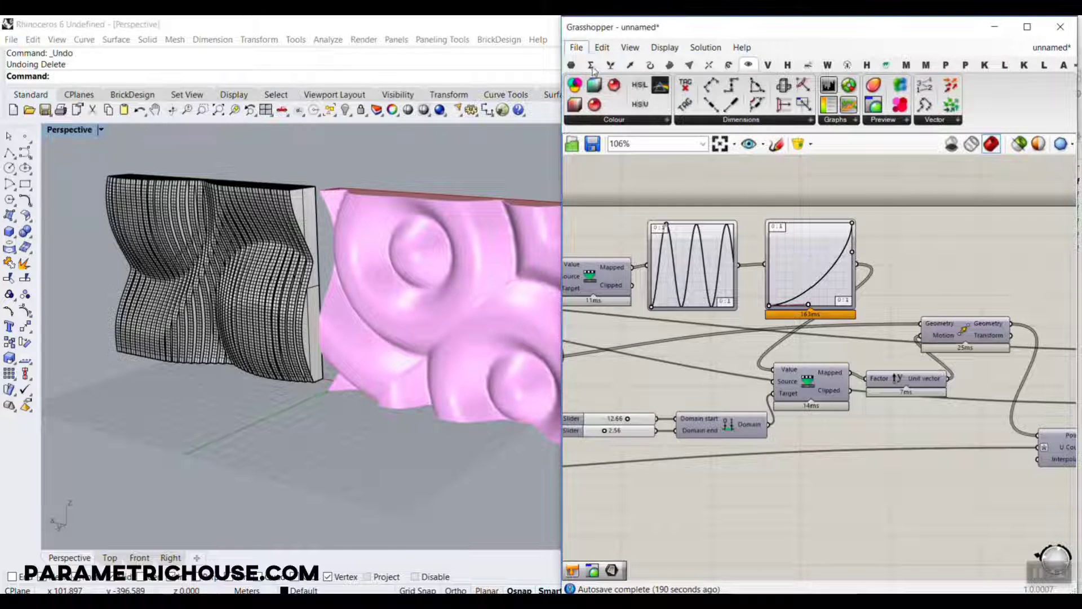
# Delete all the ribbed panel's polysurfaces from the Rhino model.
pyautogui.moveTo(384, 193); pyautogui.dragTo(175, 386)
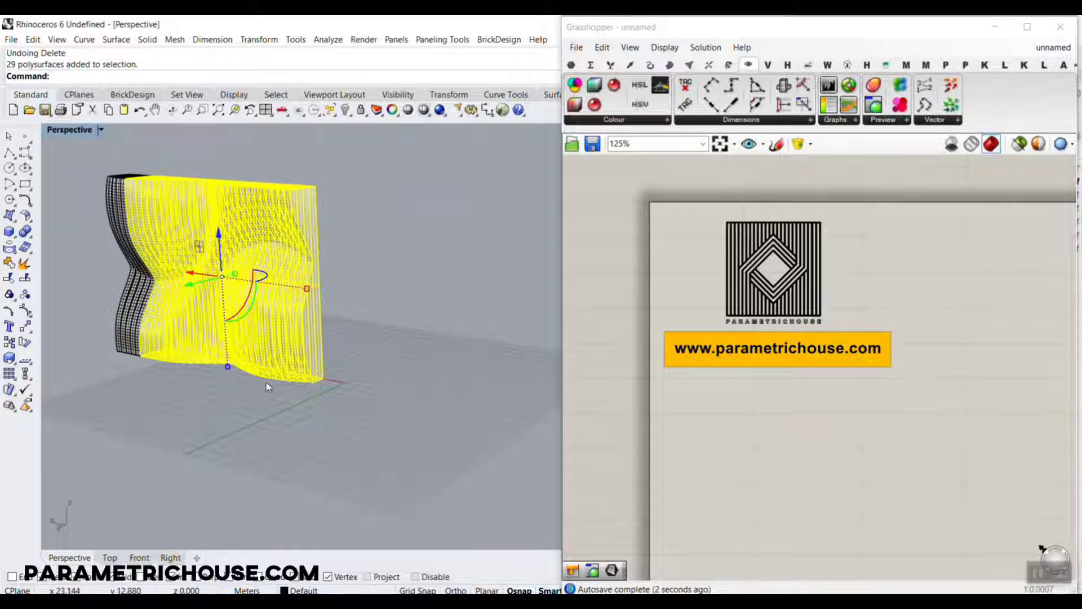
pyautogui.press('Delete')
pyautogui.moveTo(264, 259); pyautogui.dragTo(62, 391)
pyautogui.press('Delete')
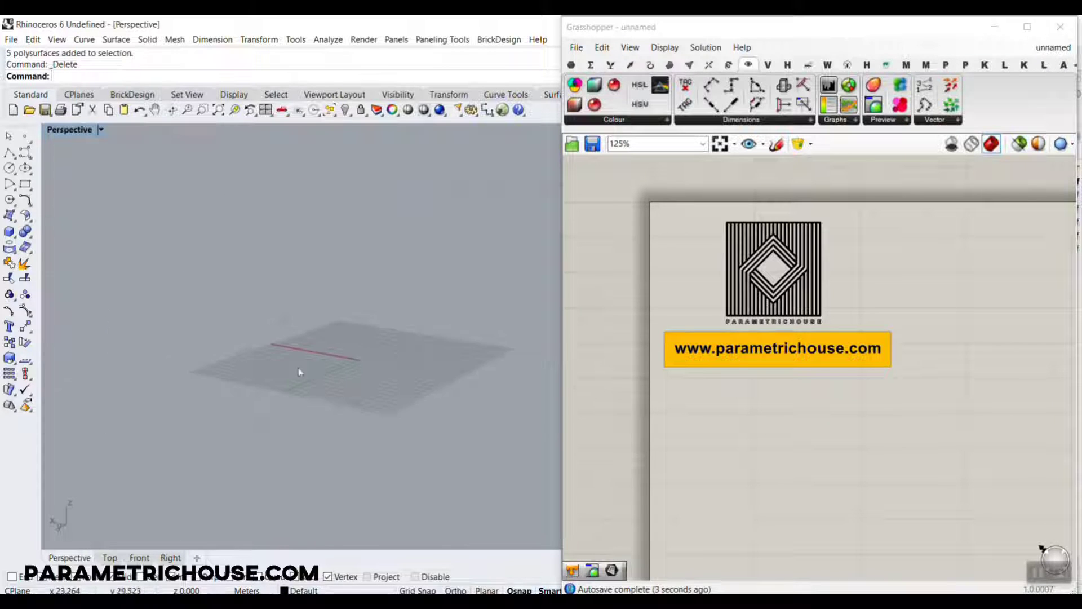
# Add a Plane Surface component to the empty canvas area beside the logo.
pyautogui.scroll(5, 366, 395)
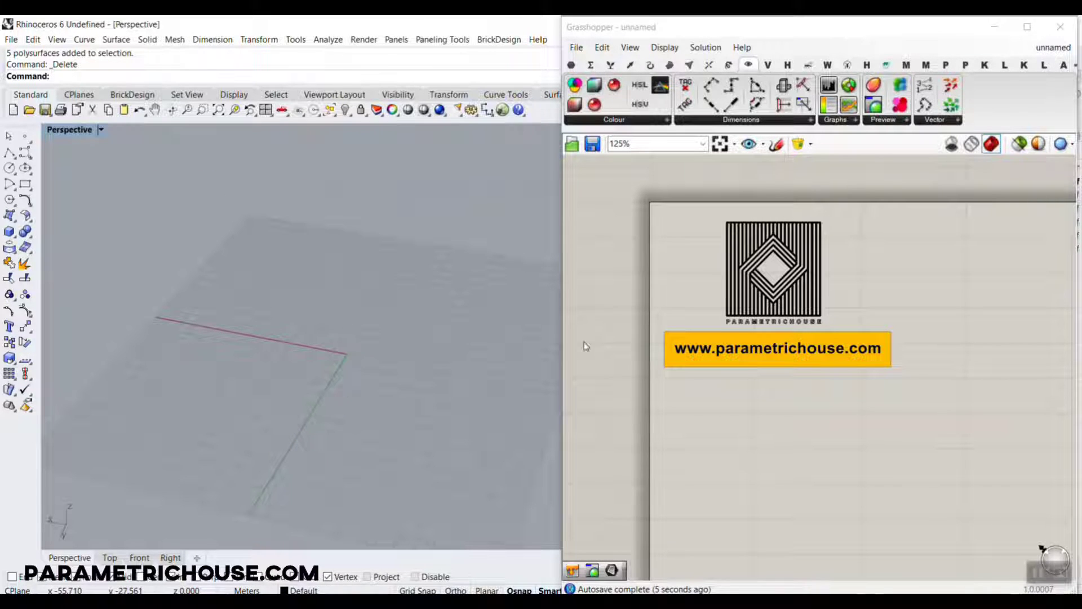
pyautogui.scroll(3, 457, 369)
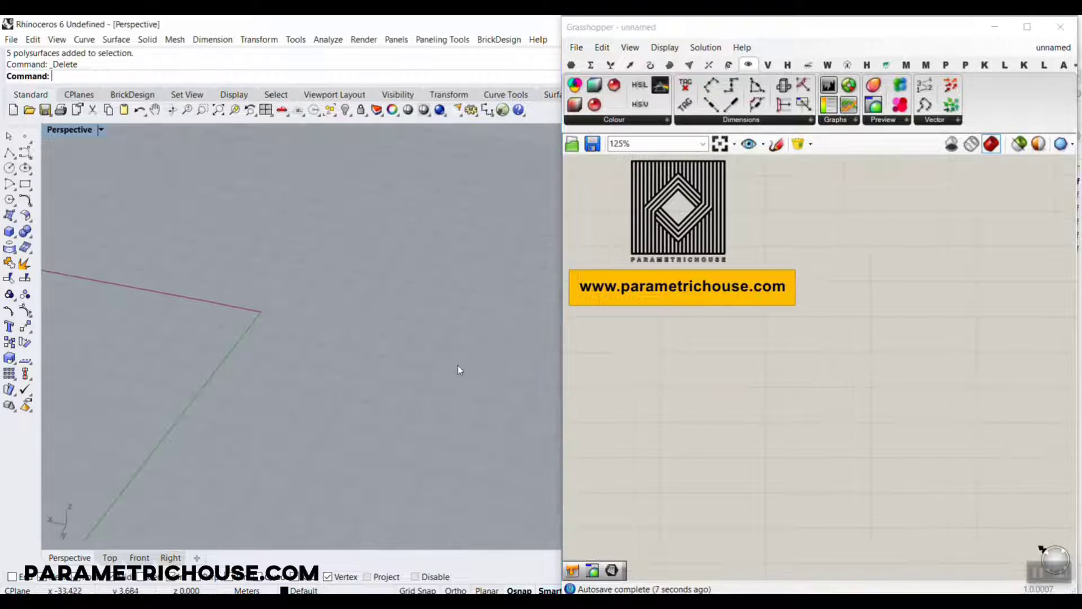
pyautogui.scroll(-3, 457, 370)
pyautogui.click(670, 65)
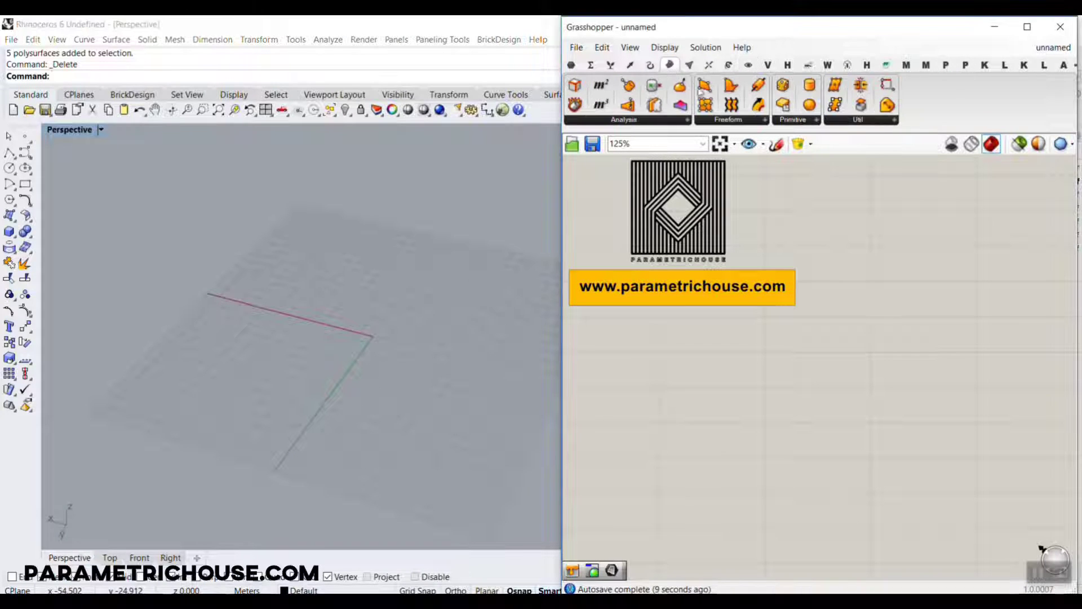
pyautogui.click(792, 120)
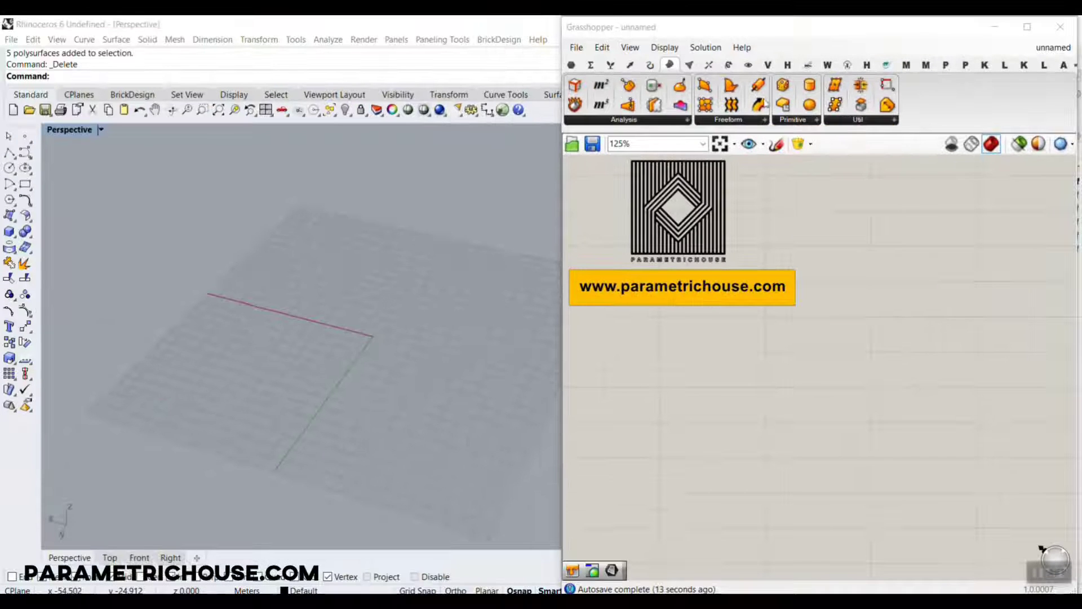
pyautogui.click(792, 119)
pyautogui.click(829, 148)
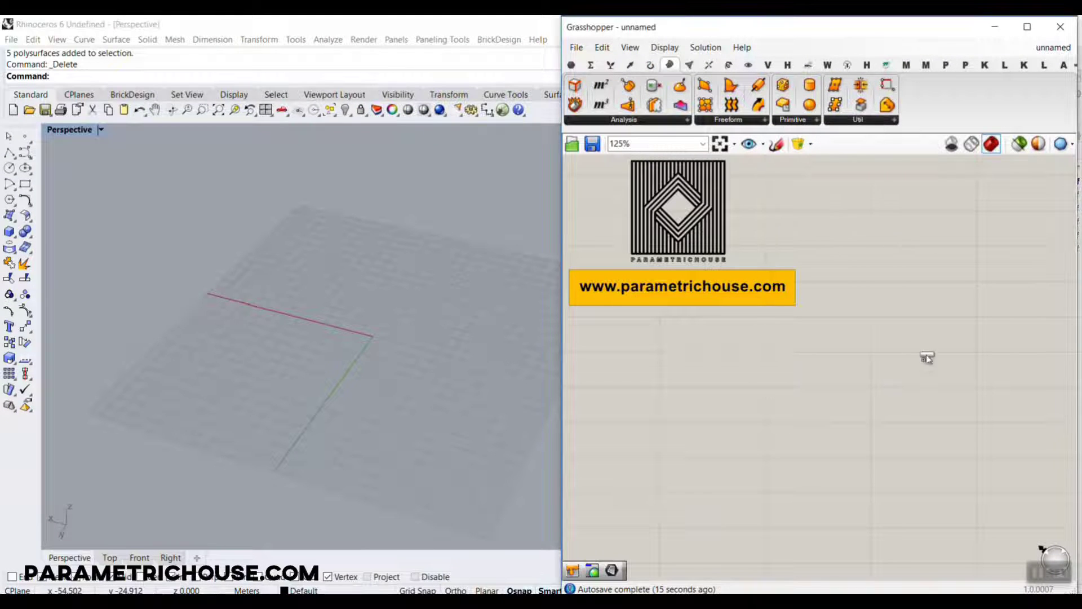
pyautogui.click(927, 358)
pyautogui.scroll(3, 816, 379)
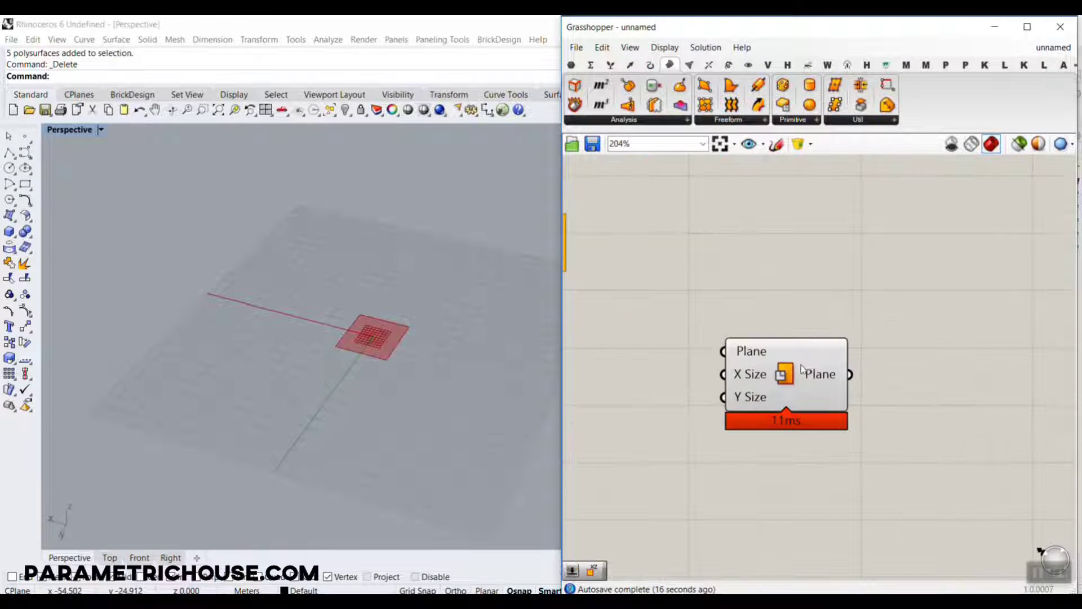
# Add a Bifocals component for showing component names and place it clear of the Plane Surface component.
pyautogui.doubleClick(697, 209)
pyautogui.write('bif')
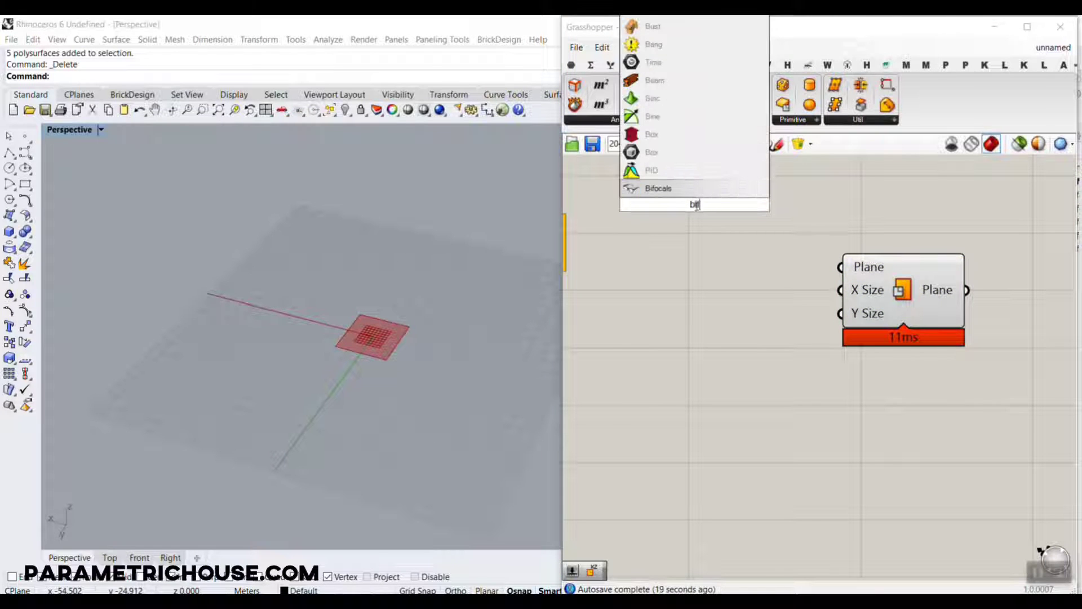
pyautogui.click(643, 188)
pyautogui.moveTo(692, 223); pyautogui.dragTo(781, 365, button='right')
pyautogui.moveTo(783, 340); pyautogui.dragTo(673, 218)
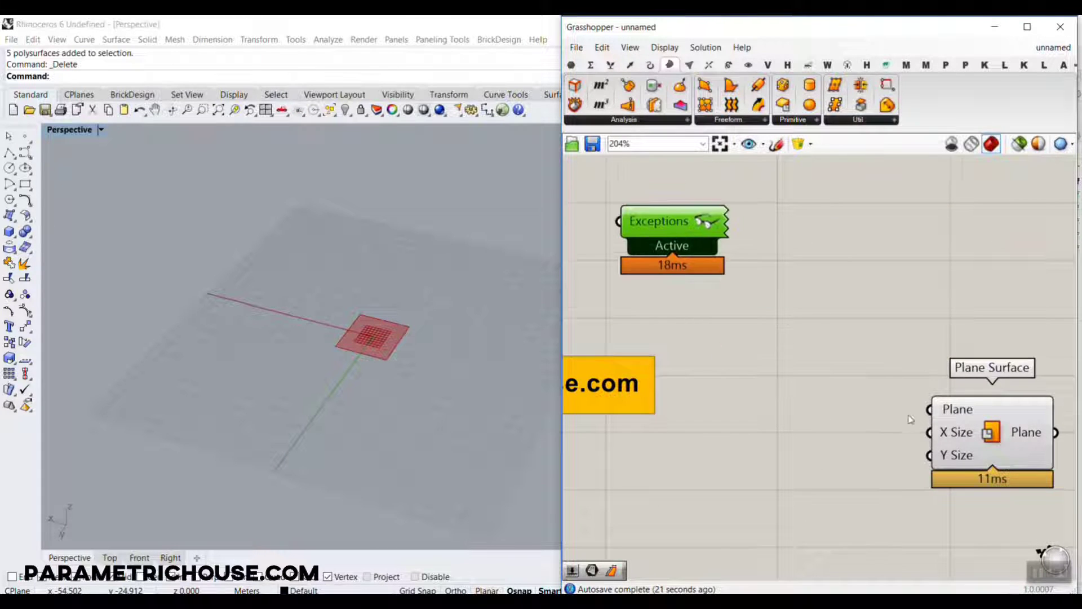
# Add an XZ Plane component and connect its output to the Plane input of Plane Surface.
pyautogui.moveTo(909, 416); pyautogui.dragTo(748, 289, button='right')
pyautogui.moveTo(801, 302); pyautogui.dragTo(895, 356)
pyautogui.scroll(3, 824, 346)
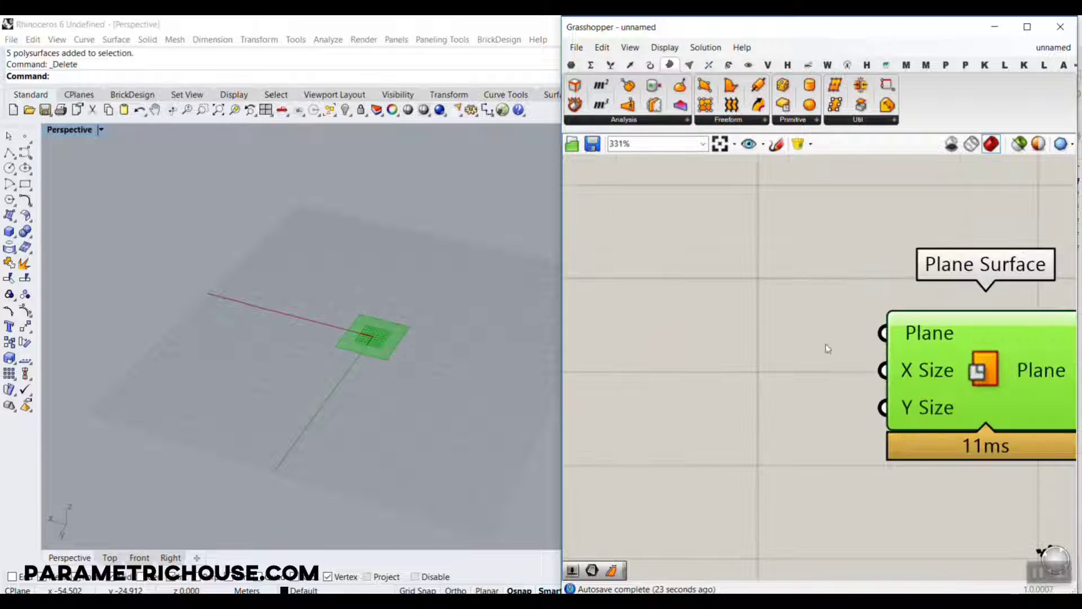
pyautogui.moveTo(327, 368); pyautogui.dragTo(376, 305, button='right')
pyautogui.doubleClick(801, 328)
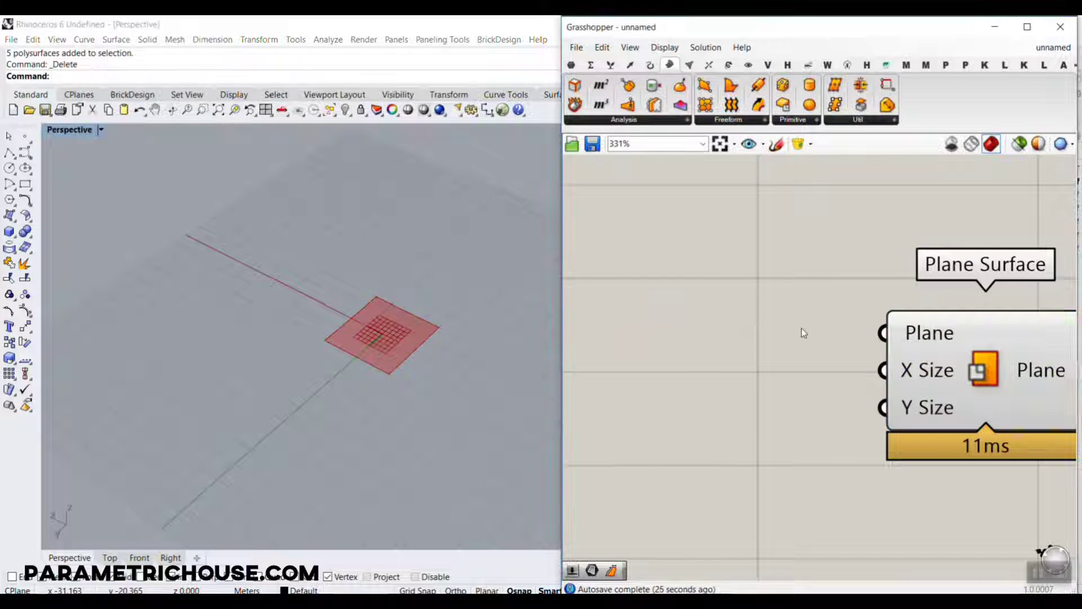
pyautogui.write('xz')
pyautogui.press('Return')
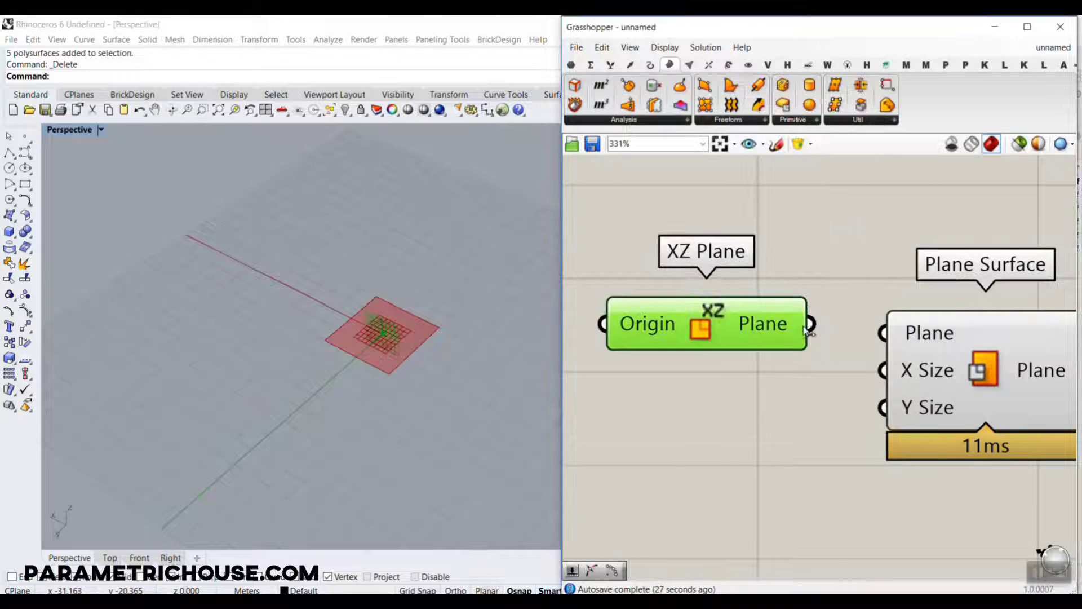
pyautogui.moveTo(806, 327); pyautogui.dragTo(883, 334)
pyautogui.click(753, 412)
pyautogui.moveTo(365, 365); pyautogui.dragTo(440, 332, button='right')
pyautogui.scroll(2, 380, 385)
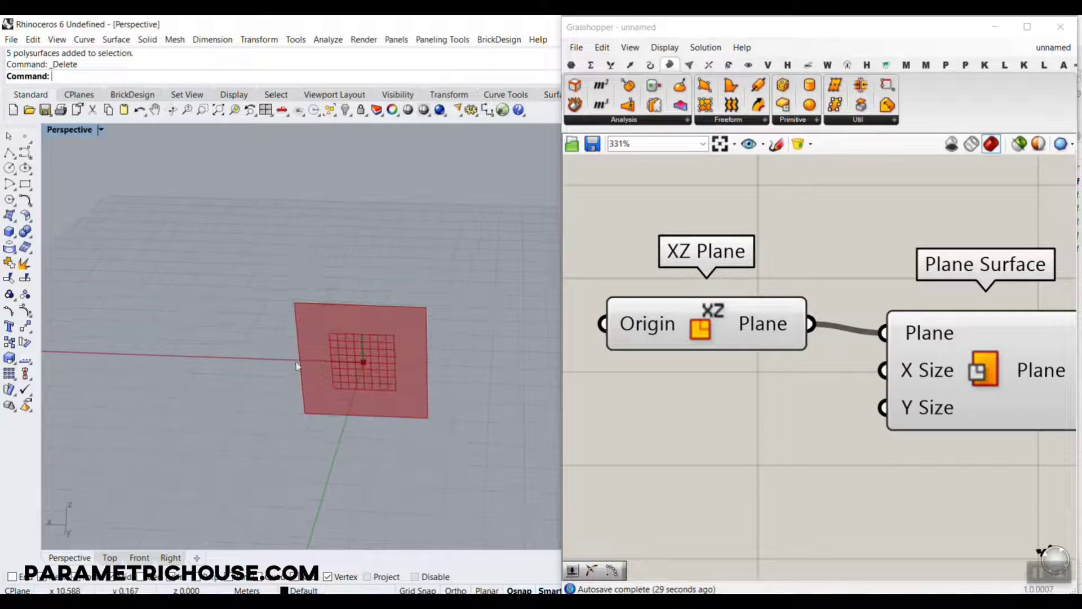
# Move the XZ Plane component up and add a number slider with the value 12.56 below it.
pyautogui.scroll(-3, 410, 321)
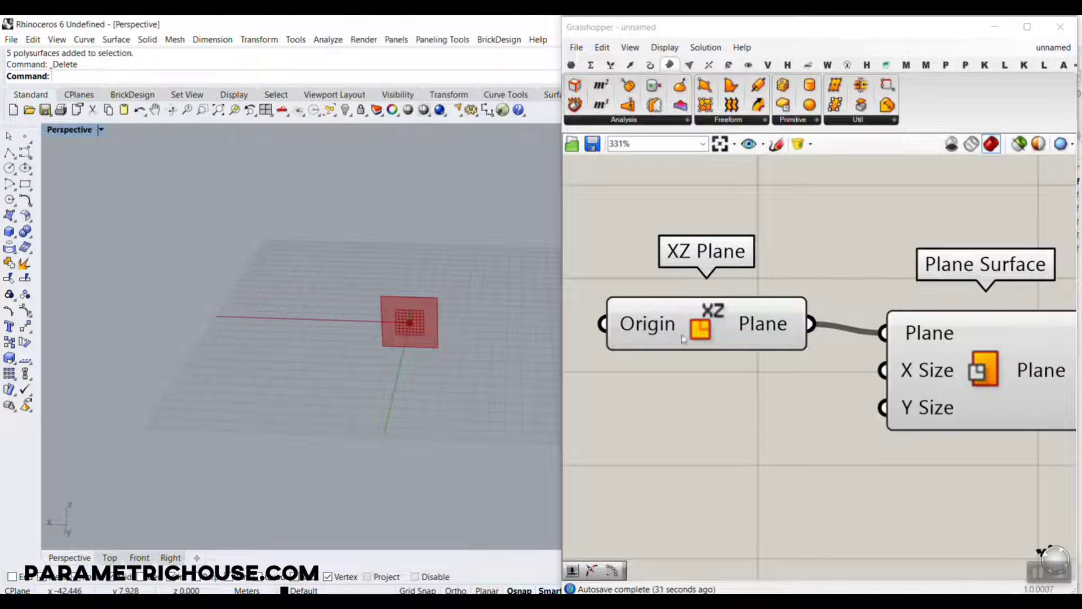
pyautogui.moveTo(683, 338); pyautogui.dragTo(687, 293)
pyautogui.click(671, 367)
pyautogui.doubleClick(671, 367)
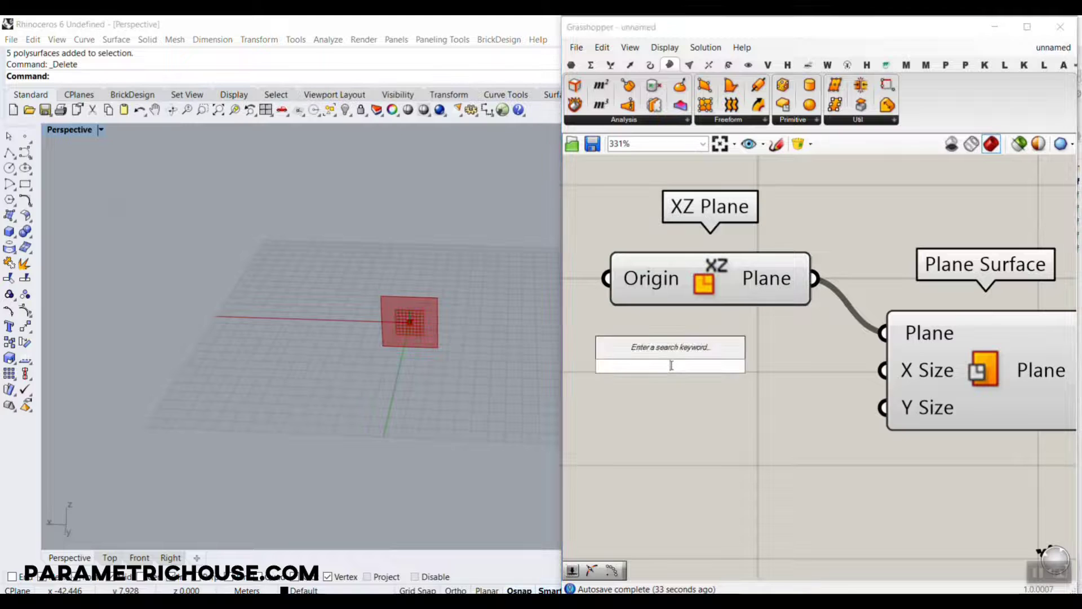
pyautogui.write('12.56')
pyautogui.press('Return')
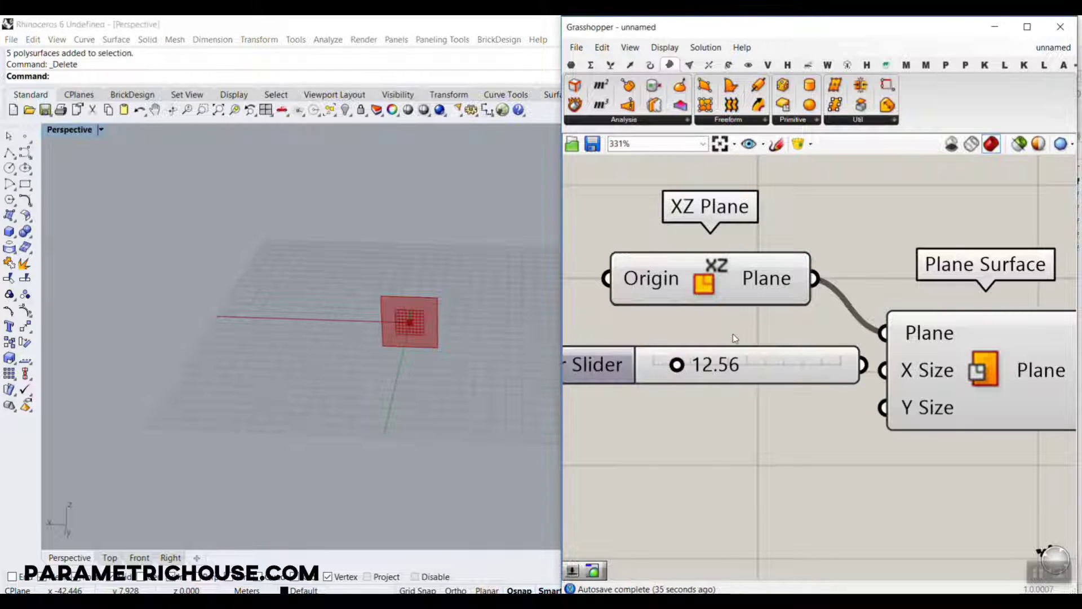
# Connect the slider to the X Size of Plane Surface and a copy of it to the Y Size.
pyautogui.moveTo(748, 370); pyautogui.dragTo(681, 375)
pyautogui.moveTo(795, 370); pyautogui.dragTo(884, 370)
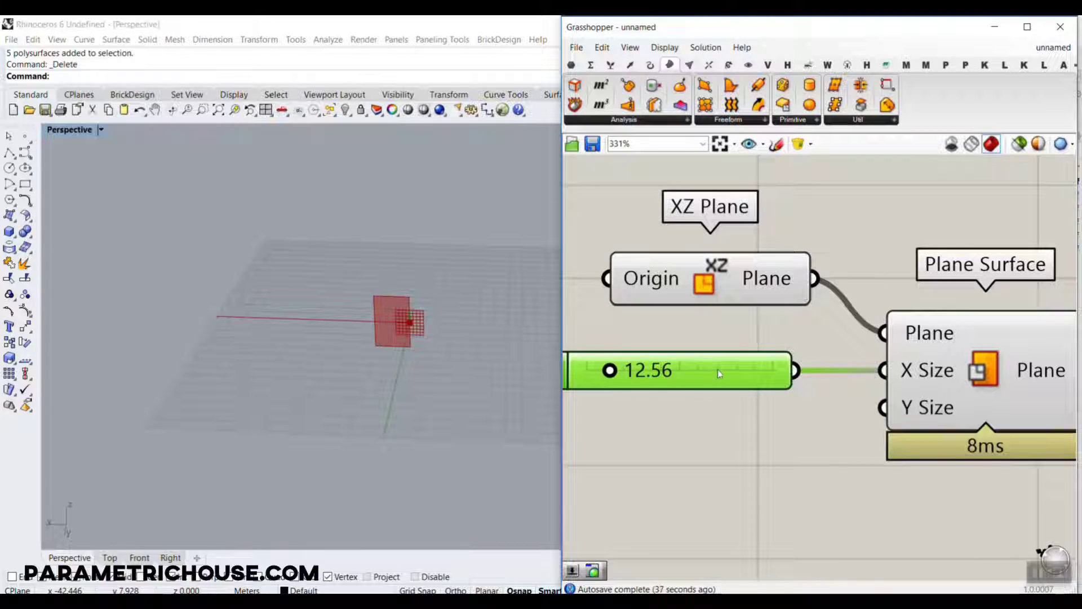
pyautogui.moveTo(719, 373); pyautogui.dragTo(739, 435)
pyautogui.moveTo(810, 438); pyautogui.dragTo(886, 423)
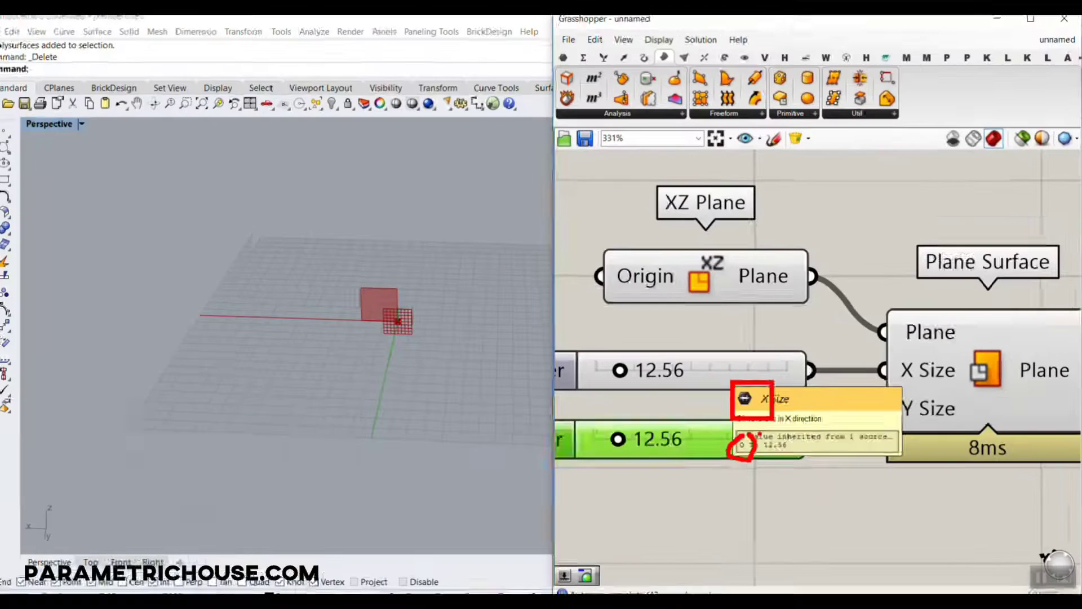
# Set the X Size slider to 59.62 and the Y Size slider to 29.76.
pyautogui.moveTo(616, 370); pyautogui.dragTo(692, 373)
pyautogui.moveTo(624, 438); pyautogui.dragTo(657, 446)
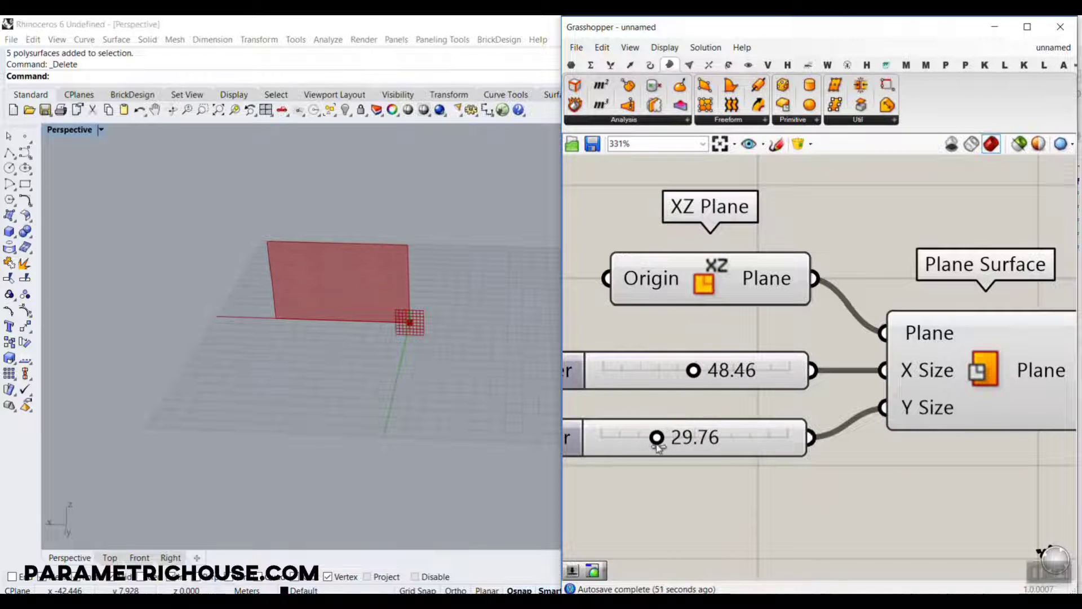
pyautogui.moveTo(697, 380); pyautogui.dragTo(713, 371)
pyautogui.scroll(3, 362, 343)
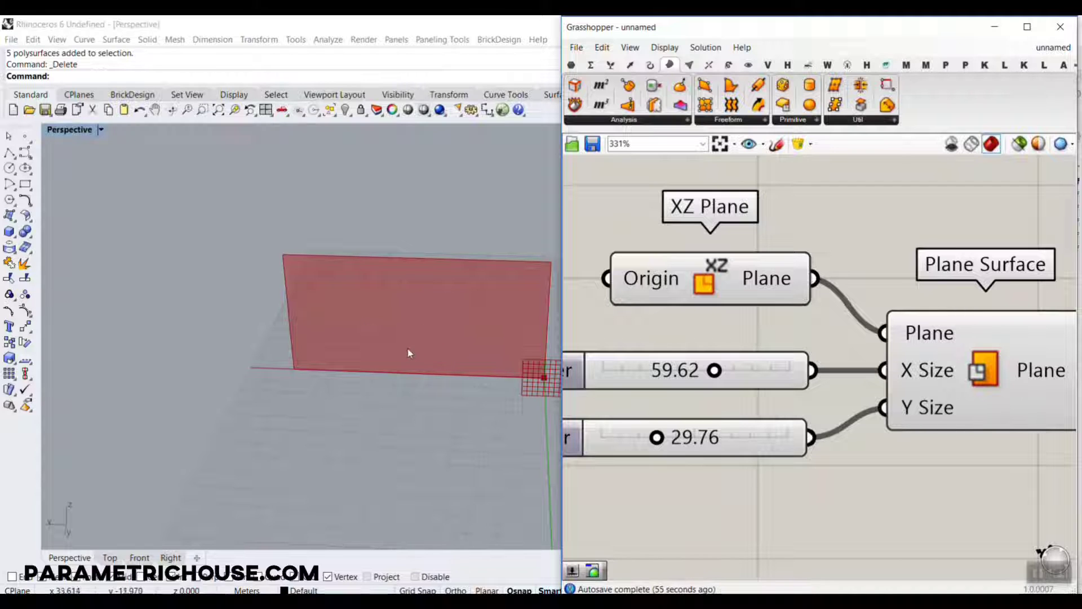
pyautogui.scroll(5, 311, 390)
pyautogui.moveTo(835, 315); pyautogui.dragTo(763, 295, button='right')
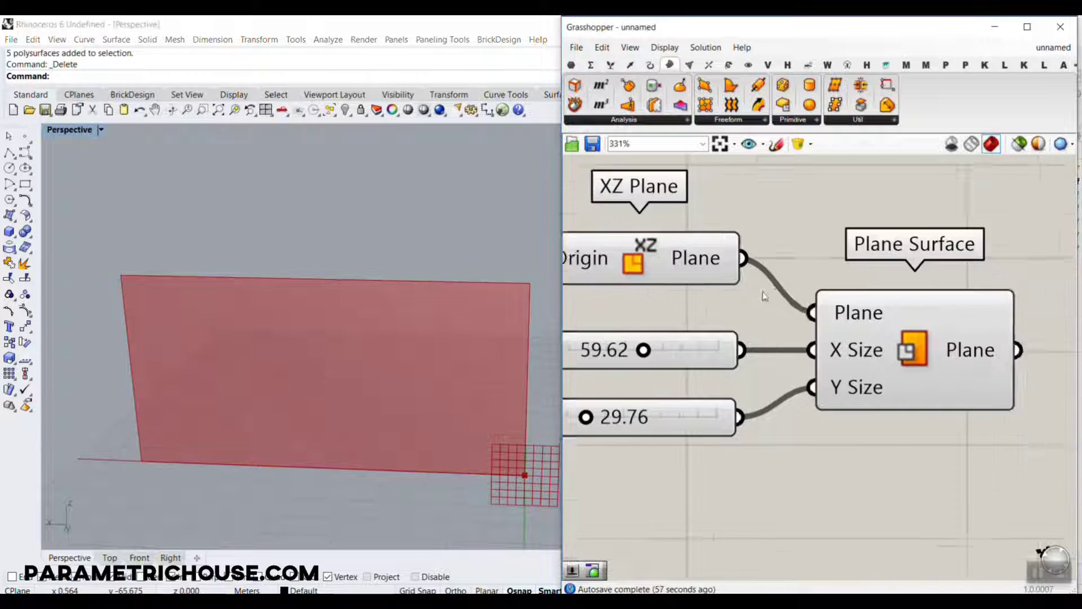
pyautogui.scroll(-3, 764, 295)
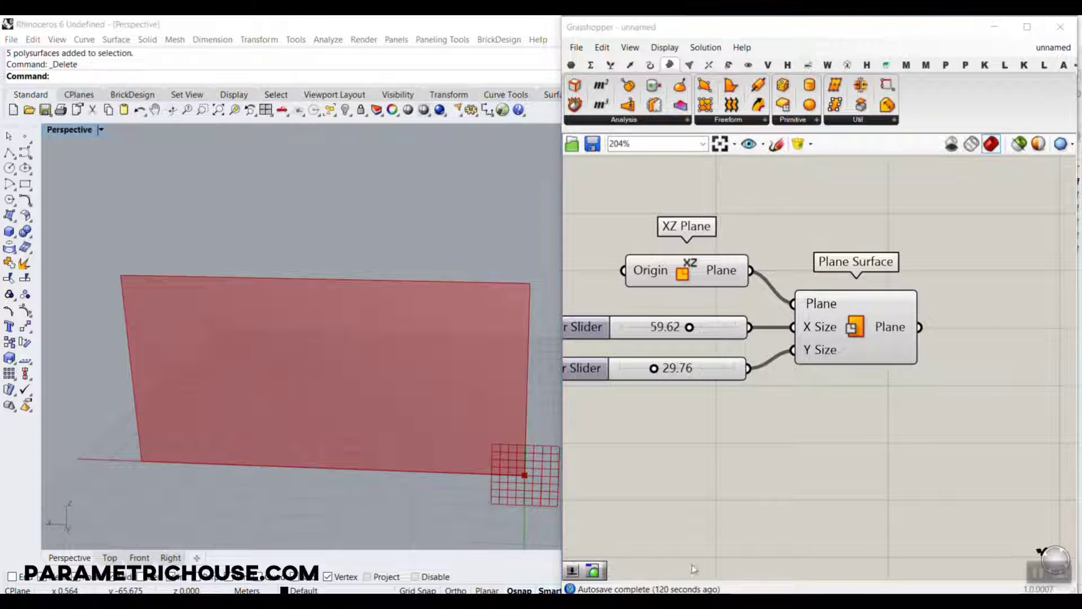
pyautogui.click(385, 422)
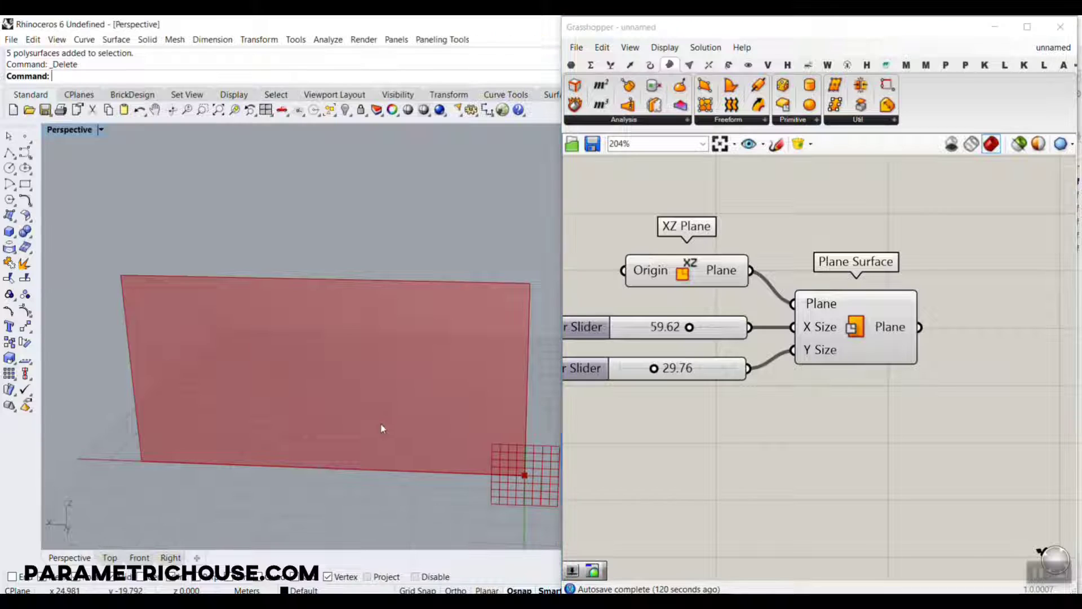
# Add a Divide Surface component beside Plane Surface and connect the Plane output to its Surface input.
pyautogui.scroll(3, 381, 425)
pyautogui.scroll(-3, 302, 385)
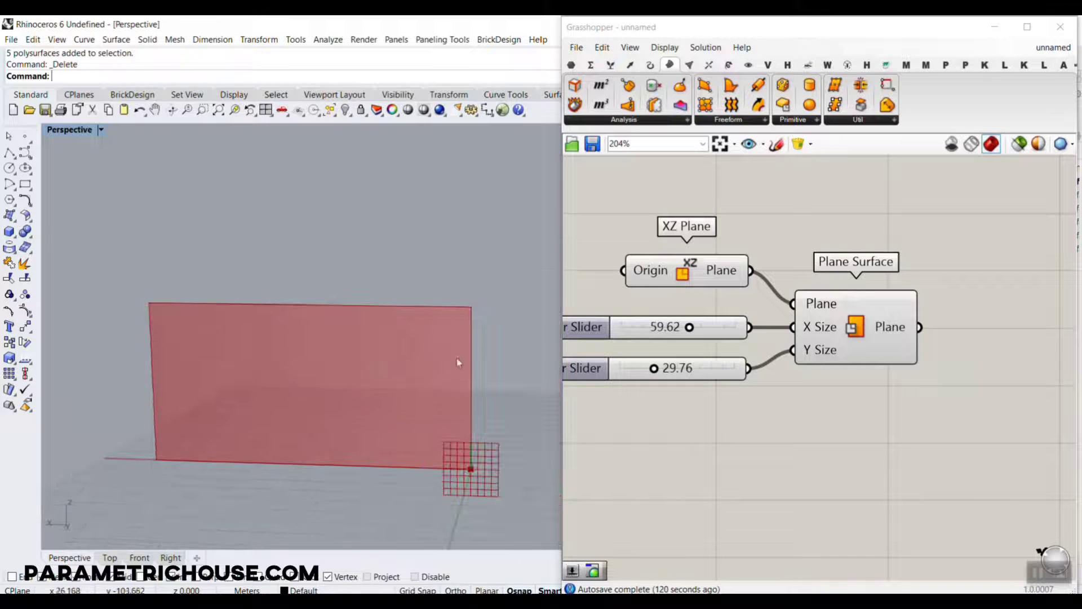
pyautogui.moveTo(952, 407); pyautogui.dragTo(870, 444, button='right')
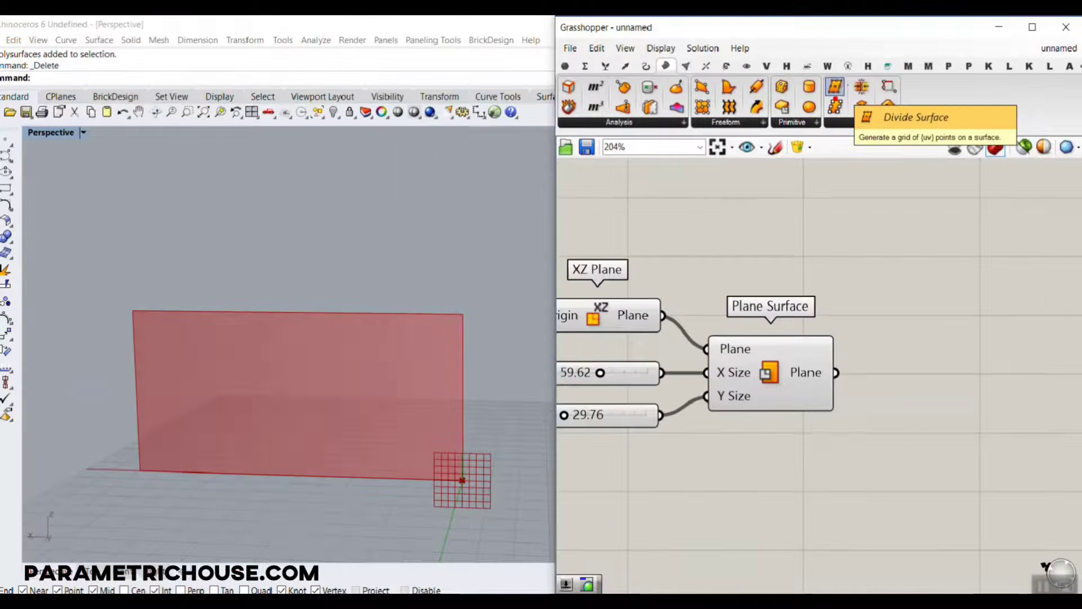
pyautogui.click(835, 88)
pyautogui.click(957, 367)
pyautogui.moveTo(908, 359); pyautogui.dragTo(845, 274, button='right')
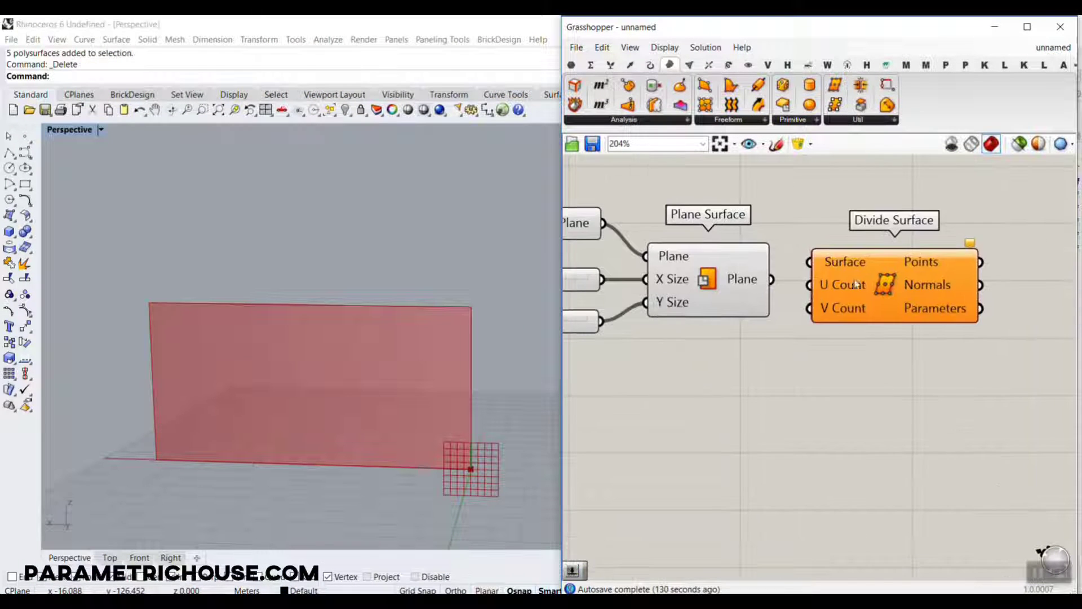
pyautogui.moveTo(856, 275); pyautogui.dragTo(875, 332)
pyautogui.moveTo(771, 278); pyautogui.dragTo(828, 317)
pyautogui.scroll(1, 834, 277)
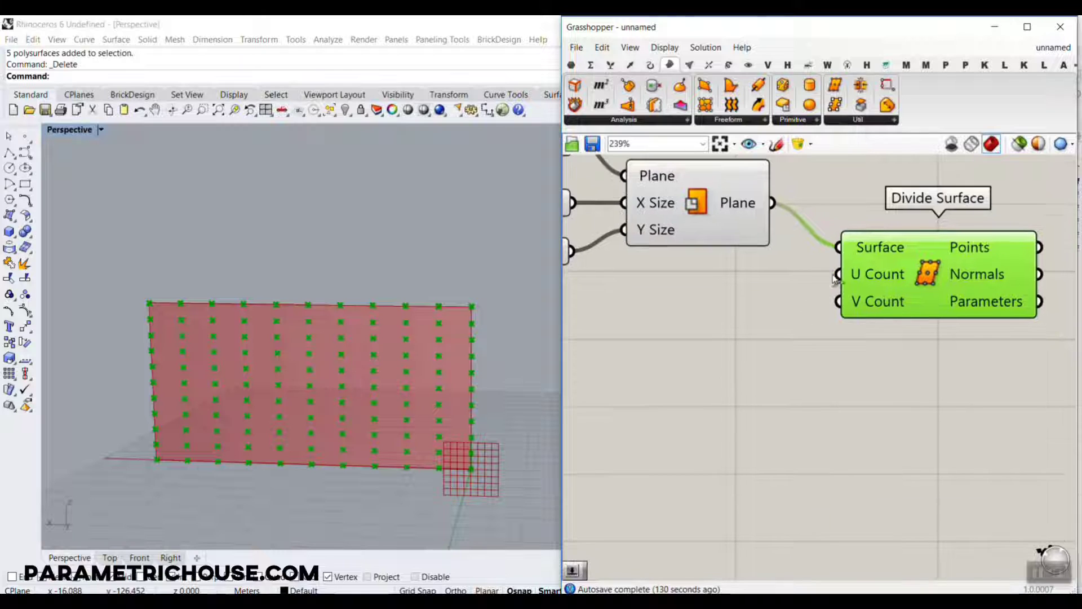
pyautogui.moveTo(963, 306); pyautogui.dragTo(966, 330)
# Add a number slider with the value 25, connect it to U Count of Divide Surface and raise it to 45.
pyautogui.doubleClick(690, 319)
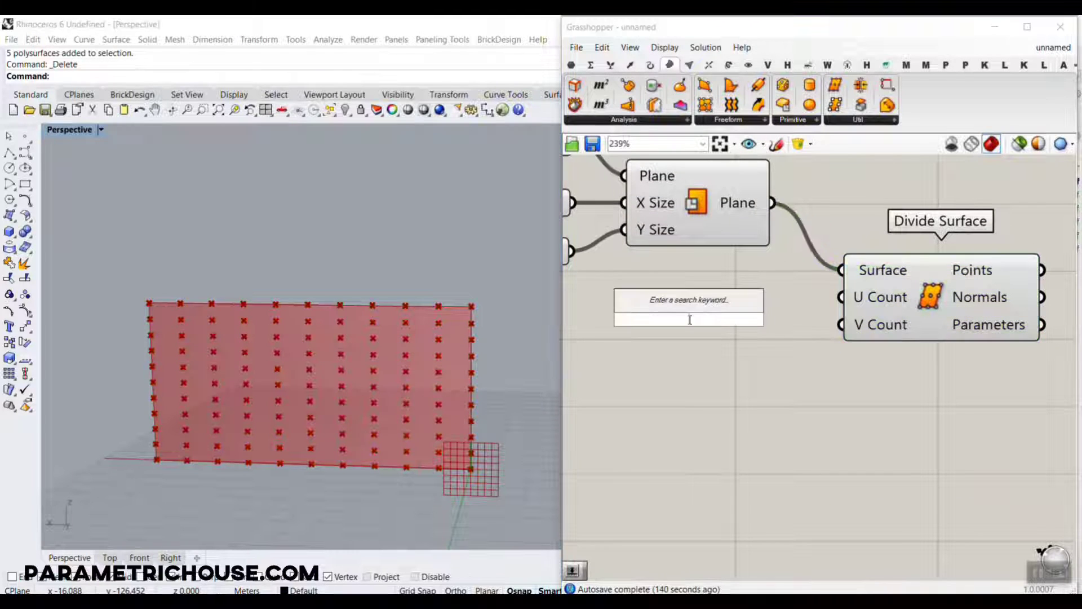
pyautogui.write('25')
pyautogui.press('Return')
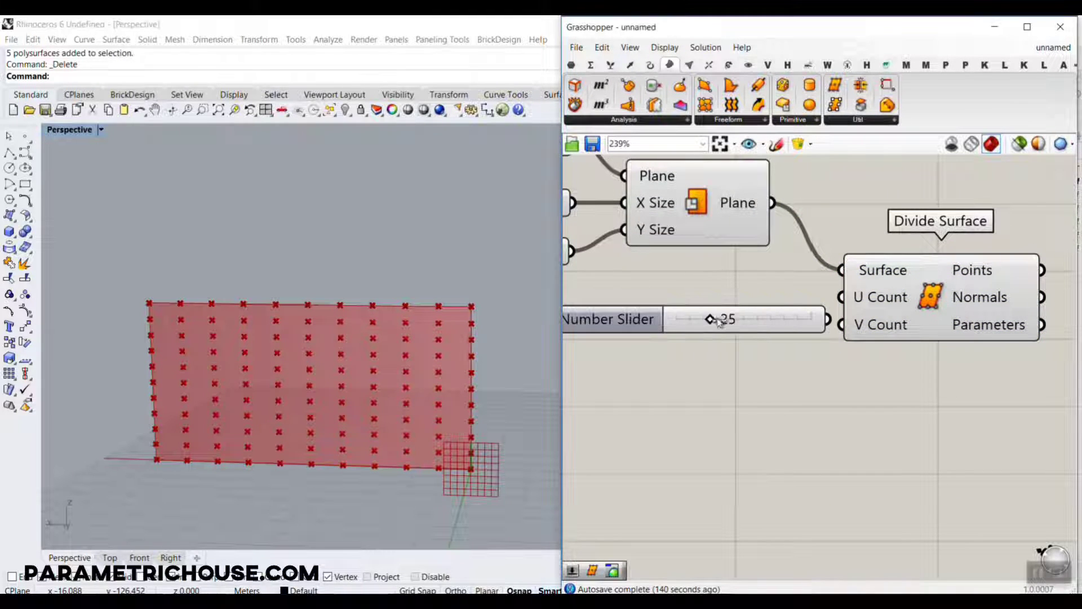
pyautogui.moveTo(802, 305); pyautogui.dragTo(824, 307)
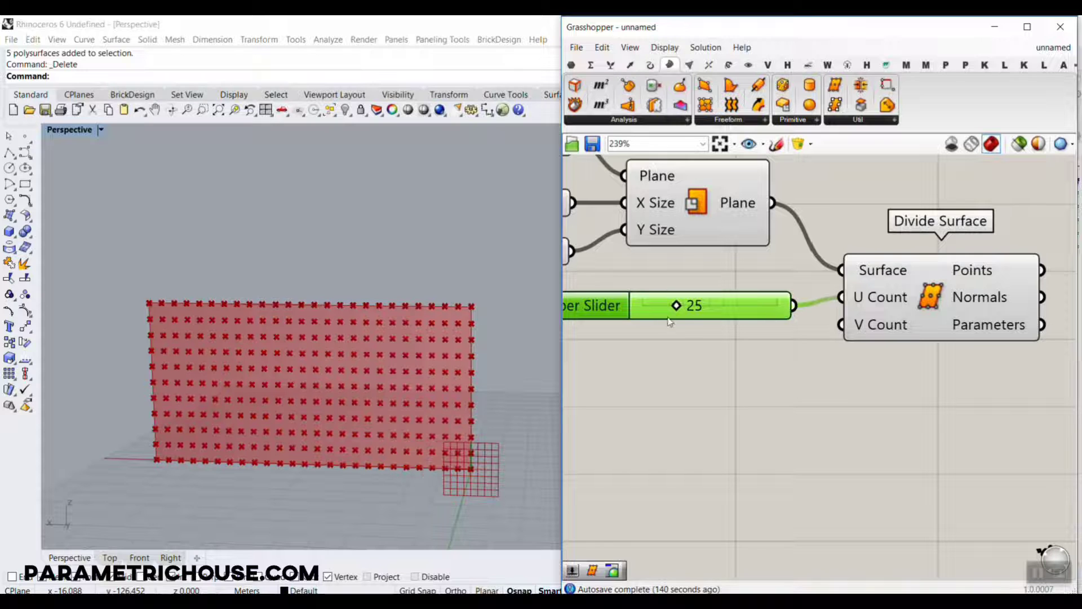
pyautogui.moveTo(677, 310); pyautogui.dragTo(702, 317)
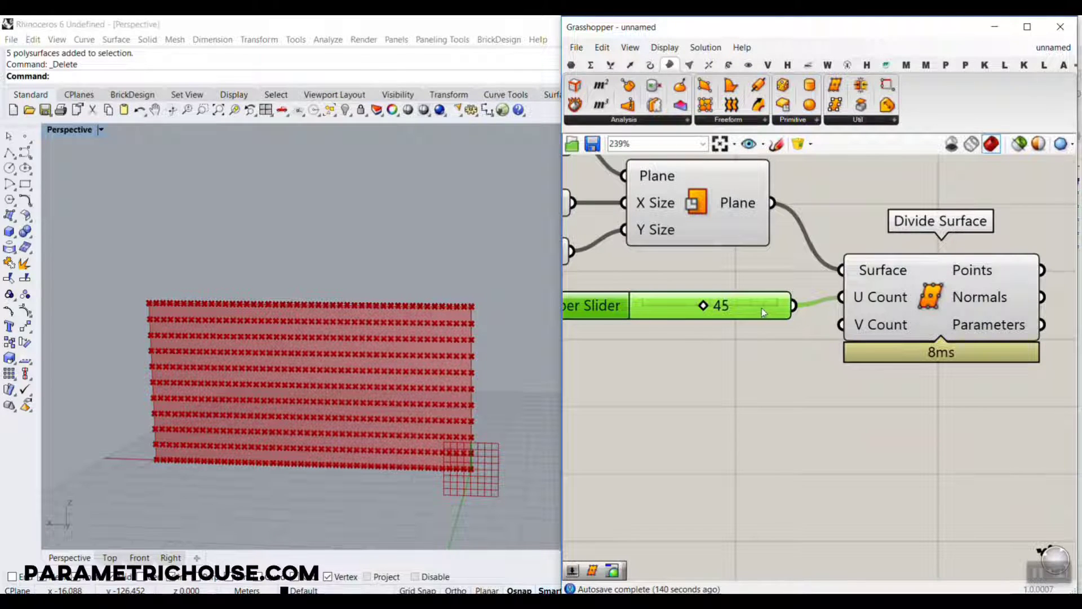
# Connect a copy of the slider to V Count, setting V Count to 48 and U Count to 58.
pyautogui.keyDown('alt'); pyautogui.moveTo(767, 312); pyautogui.dragTo(841, 325); pyautogui.keyUp('alt')
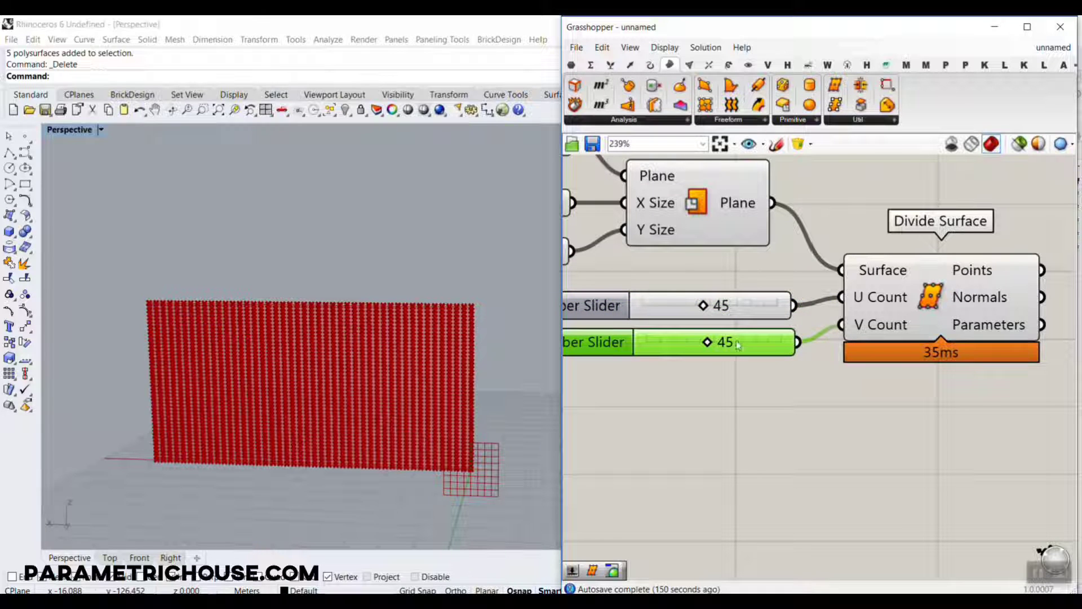
pyautogui.moveTo(708, 344); pyautogui.dragTo(712, 310)
pyautogui.scroll(2, 405, 320)
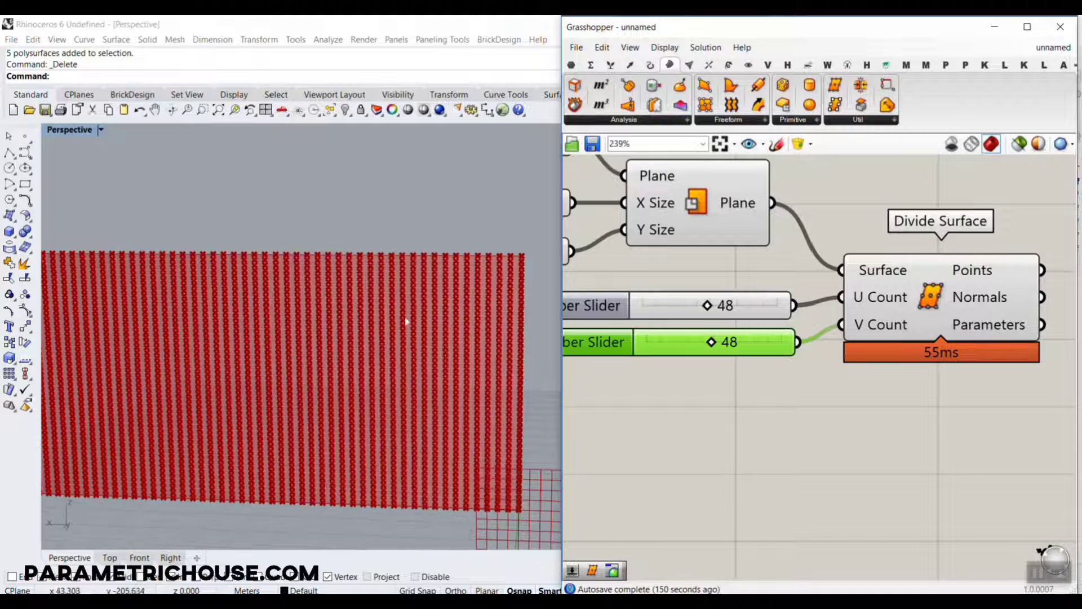
pyautogui.moveTo(708, 306); pyautogui.dragTo(723, 312)
pyautogui.scroll(-2, 723, 312)
pyautogui.scroll(-3, 415, 362)
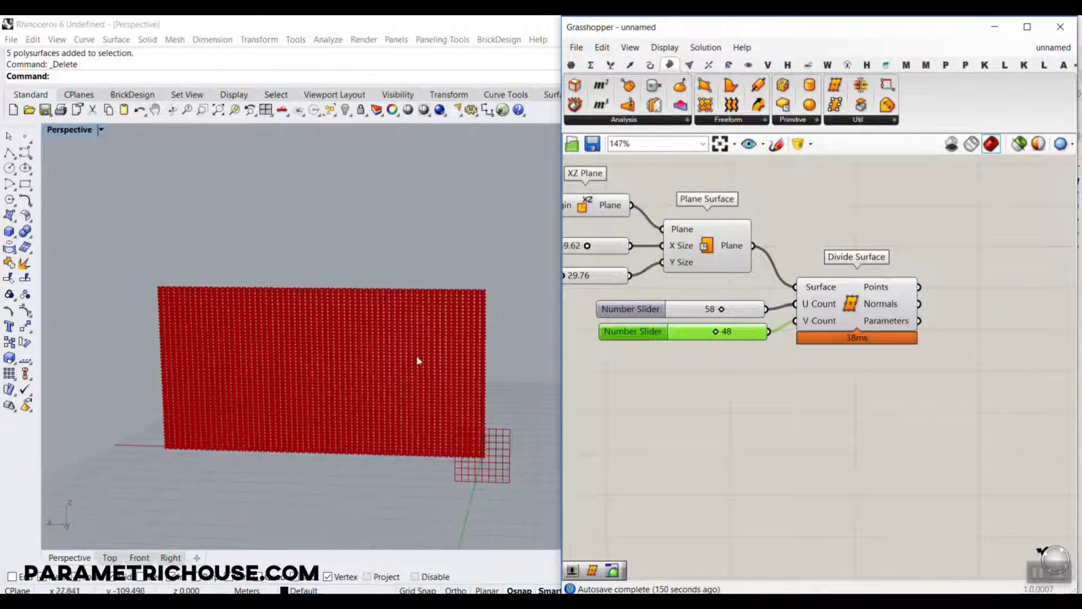
# Examine the data tree of Divide Surface's Points output against the U and V Count sliders and the point columns.
pyautogui.scroll(4, 282, 364)
pyautogui.moveTo(957, 323); pyautogui.dragTo(761, 407, button='right')
pyautogui.scroll(2, 752, 405)
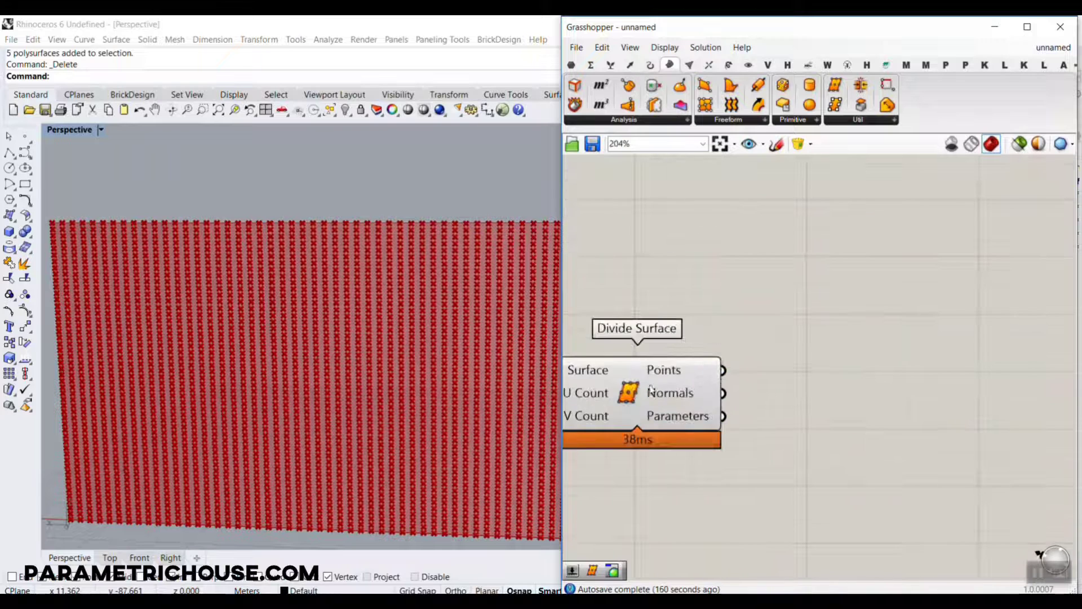
pyautogui.moveTo(646, 381); pyautogui.dragTo(833, 307, button='right')
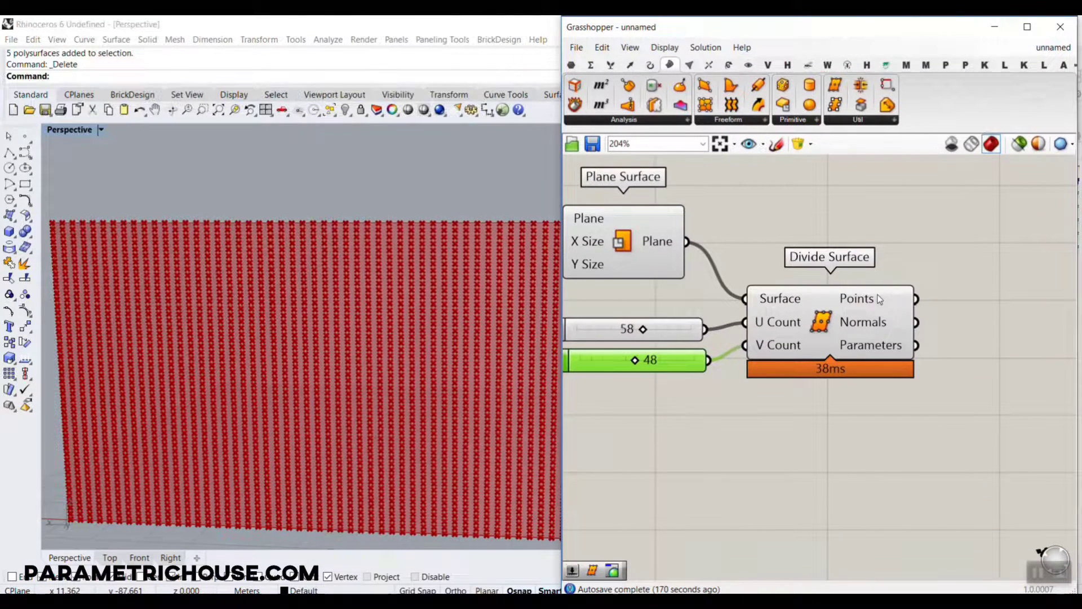
pyautogui.moveTo(877, 295)
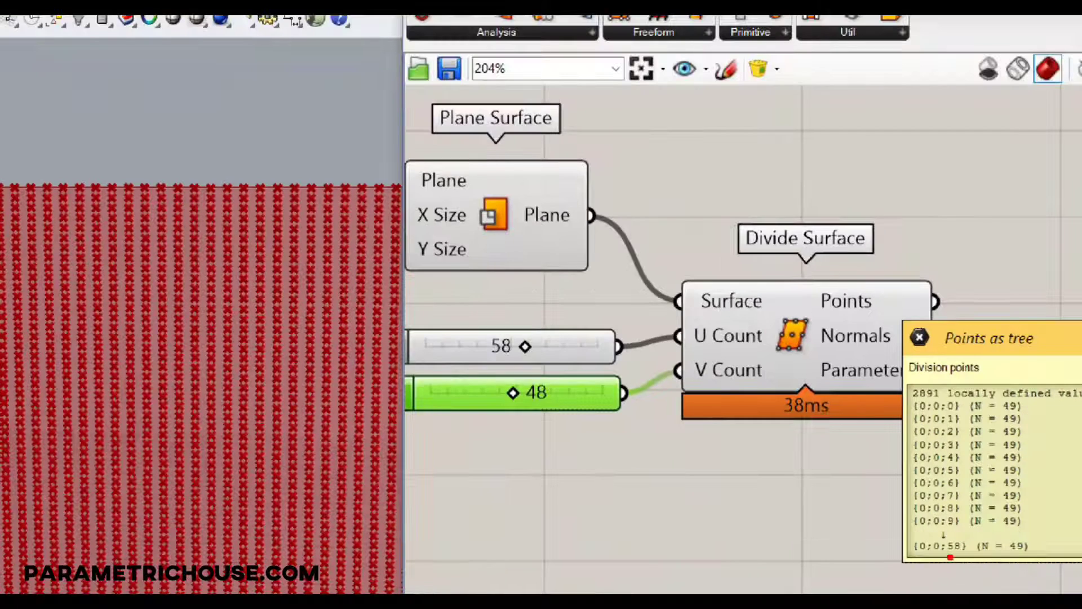
pyautogui.moveTo(957, 558)
pyautogui.mouseDown()
pyautogui.moveTo(753, 550)
pyautogui.moveTo(560, 346)
pyautogui.moveTo(589, 327)
pyautogui.moveTo(560, 367)
pyautogui.mouseUp()
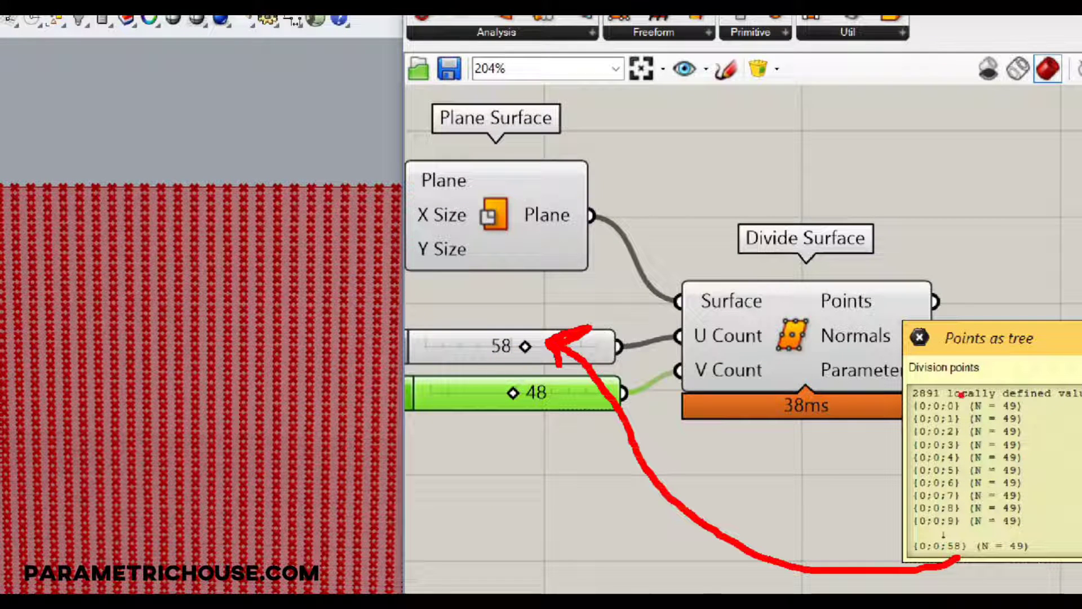
pyautogui.moveTo(1005, 394)
pyautogui.mouseDown()
pyautogui.moveTo(959, 358)
pyautogui.moveTo(615, 450)
pyautogui.moveTo(568, 418)
pyautogui.moveTo(588, 414)
pyautogui.mouseUp()
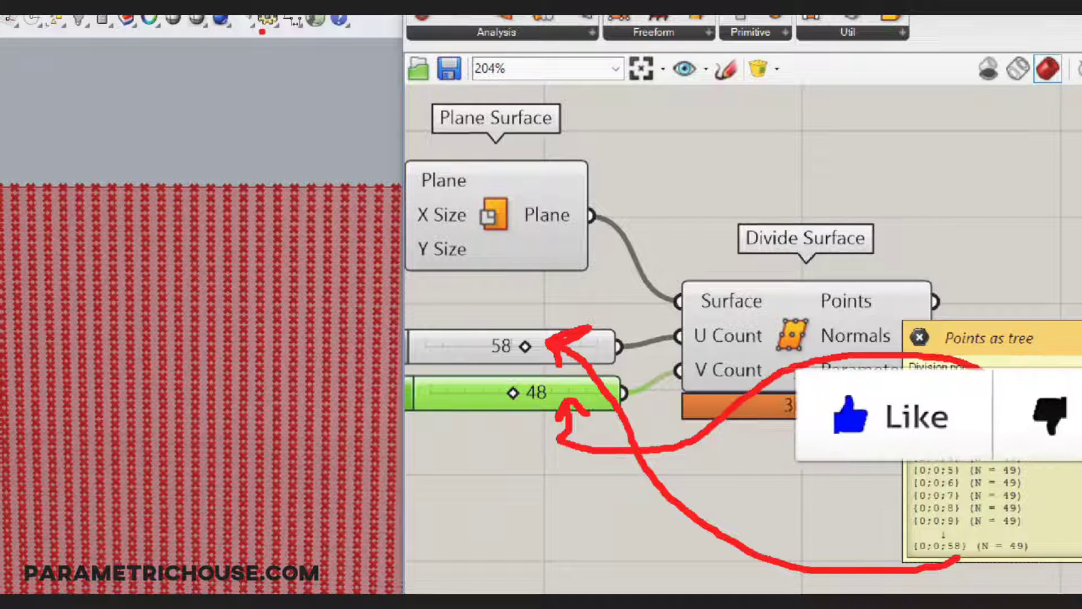
pyautogui.moveTo(277, 206)
pyautogui.mouseDown()
pyautogui.moveTo(289, 570)
pyautogui.moveTo(306, 592)
pyautogui.mouseUp()
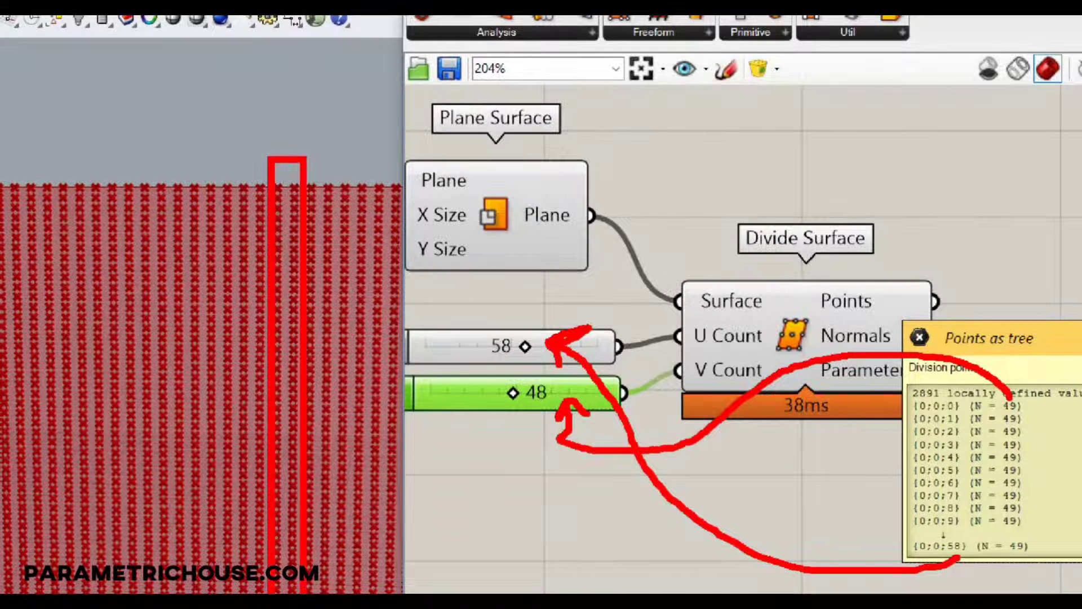
pyautogui.keyDown('ctrl'); pyautogui.moveTo(316, 133); pyautogui.dragTo(355, 592); pyautogui.keyUp('ctrl')
pyautogui.press('Escape')
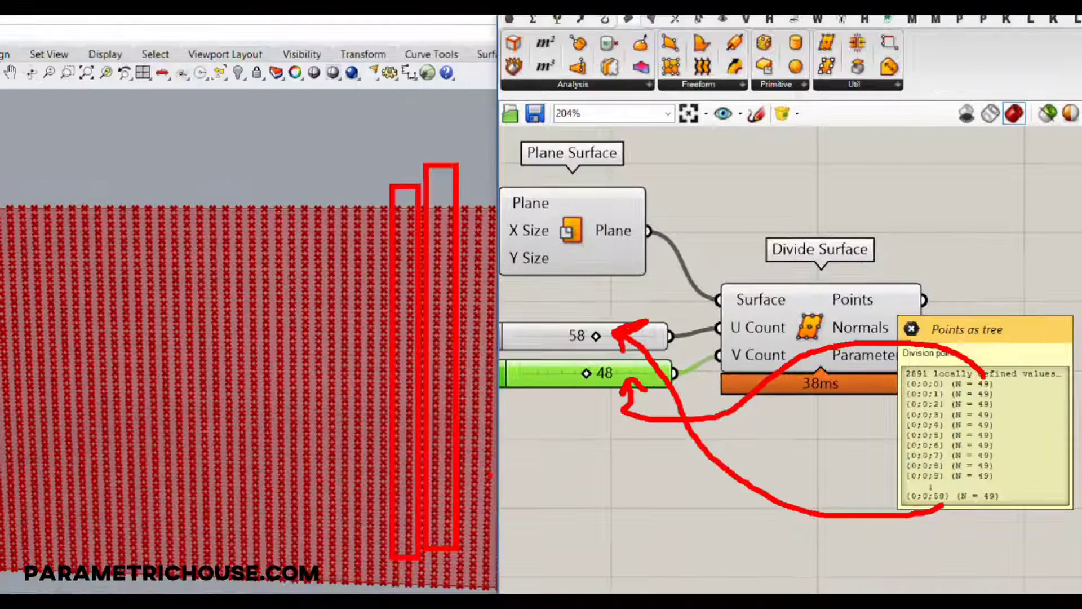
# Flatten the Points output of Divide Surface.
pyautogui.moveTo(899, 283); pyautogui.dragTo(877, 292)
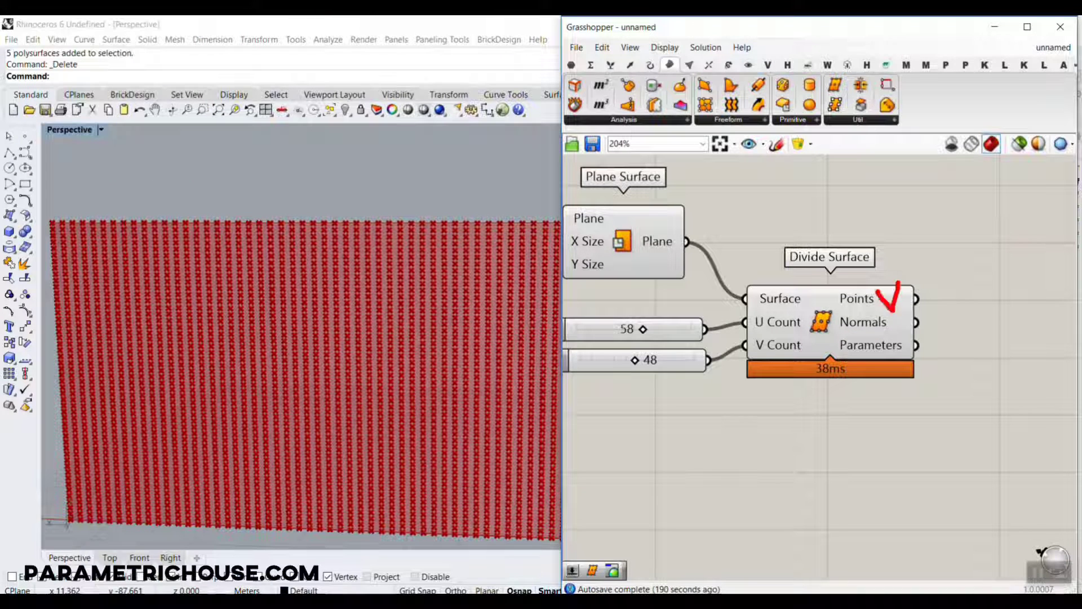
pyautogui.rightClick(892, 298)
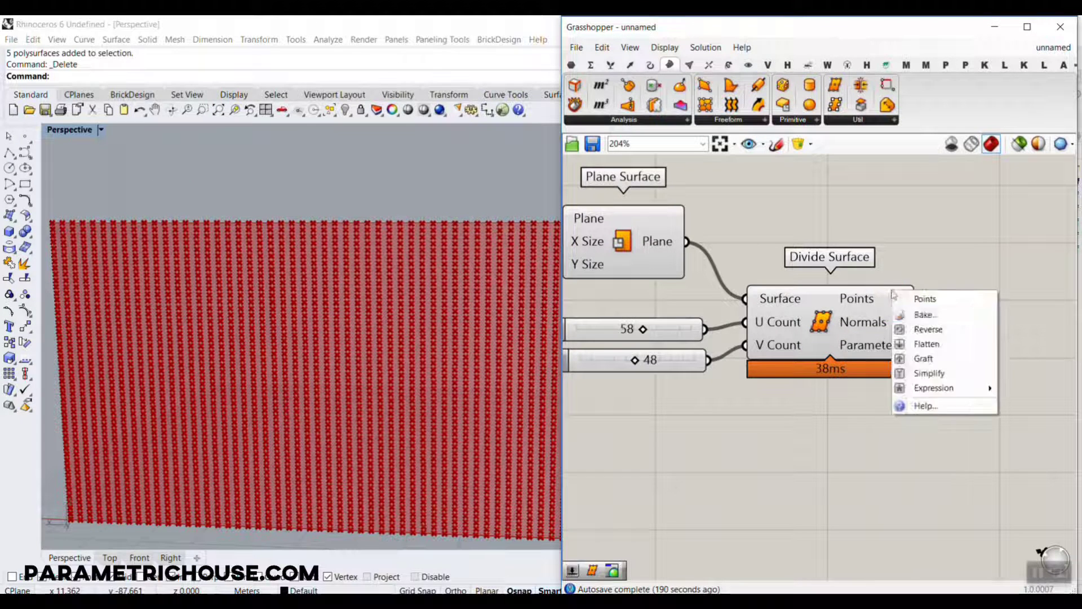
pyautogui.click(923, 343)
pyautogui.scroll(3, 924, 299)
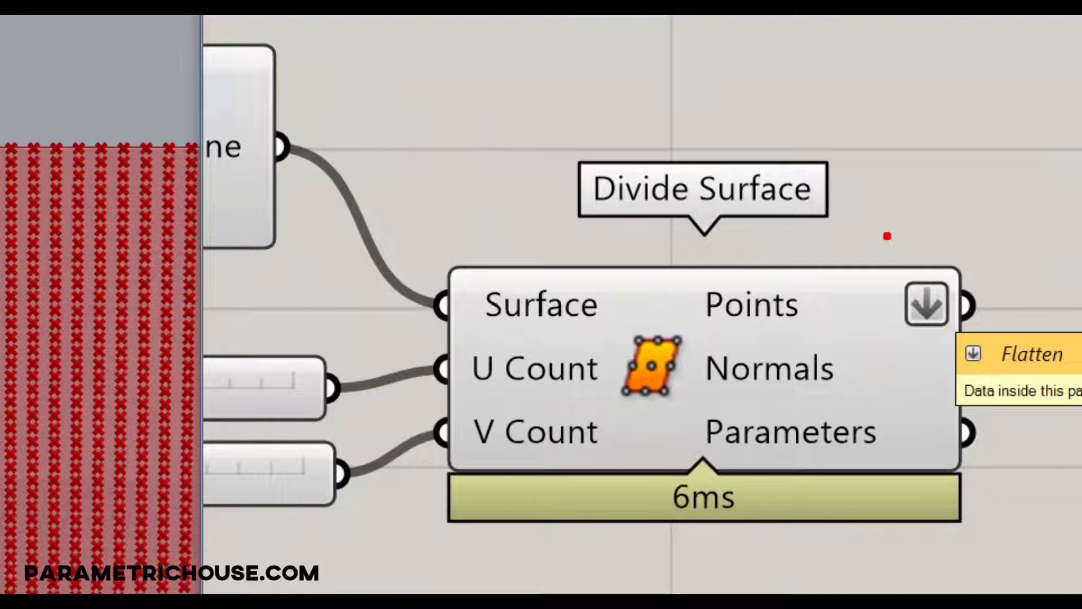
pyautogui.moveTo(904, 266); pyautogui.dragTo(956, 179)
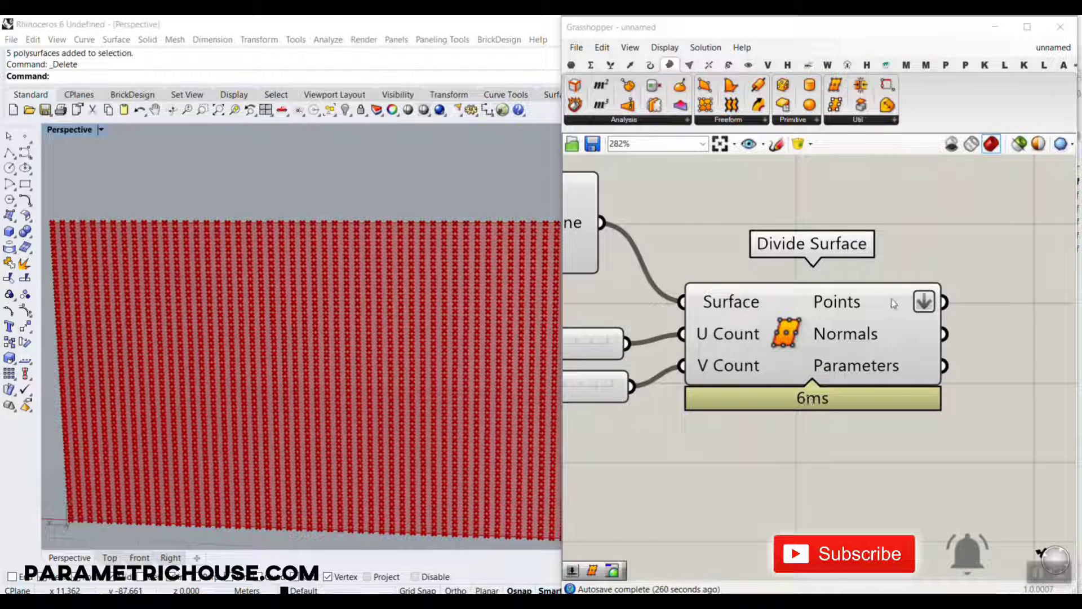
pyautogui.moveTo(888, 302)
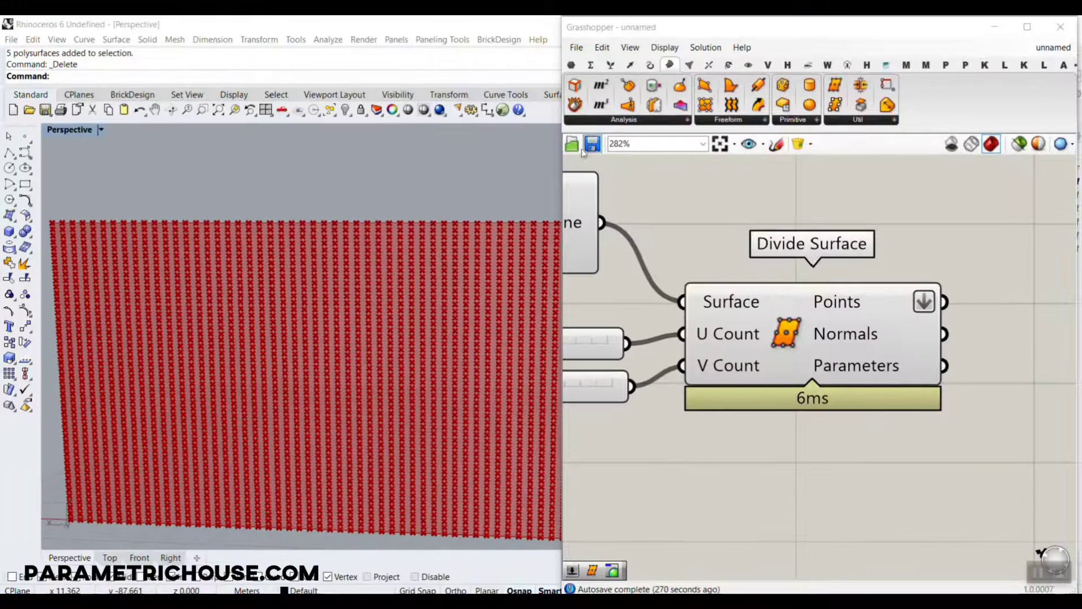
# Add an Evaluate Surface component below Divide Surface and connect the Plane output of Plane Surface to its Surface input.
pyautogui.moveTo(680, 86); pyautogui.dragTo(836, 501)
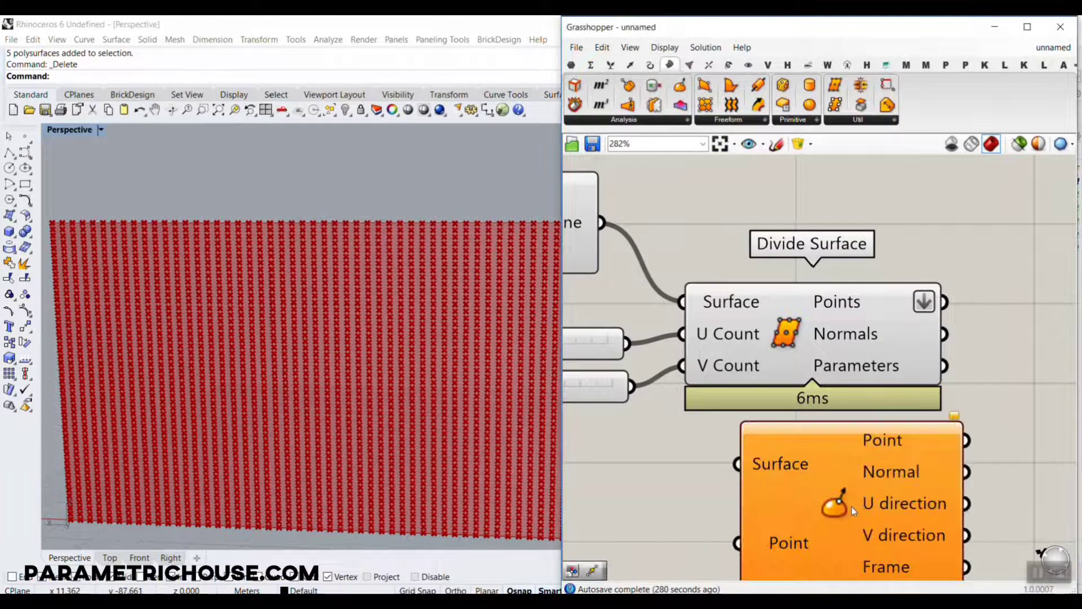
pyautogui.scroll(-2, 846, 485)
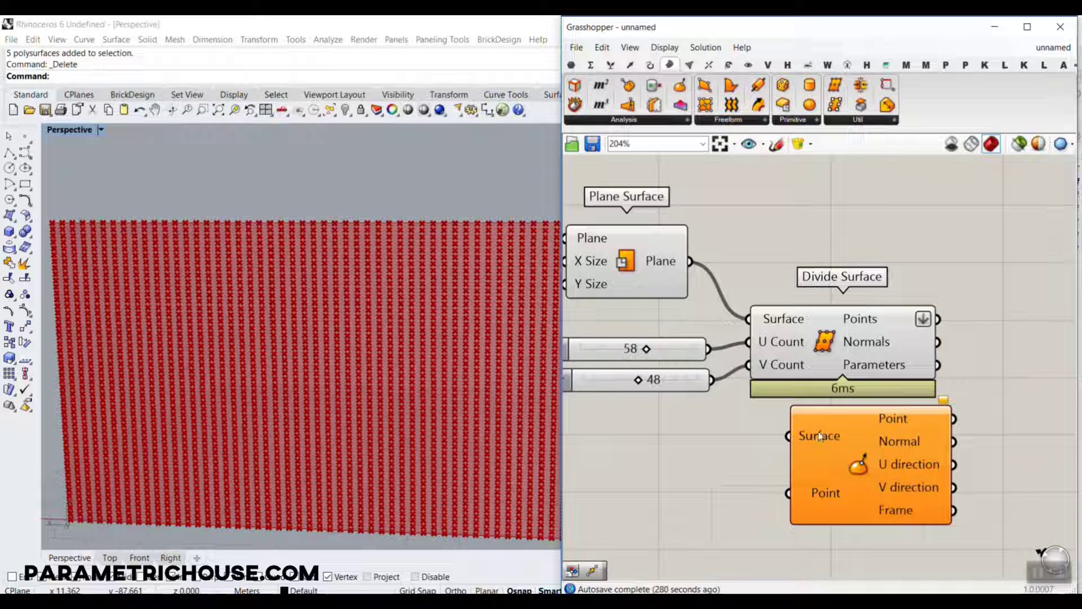
pyautogui.moveTo(813, 438); pyautogui.dragTo(949, 445, button='right')
pyautogui.moveTo(970, 475); pyautogui.dragTo(841, 234)
pyautogui.scroll(-4, 1003, 510)
pyautogui.scroll(5, 1000, 502)
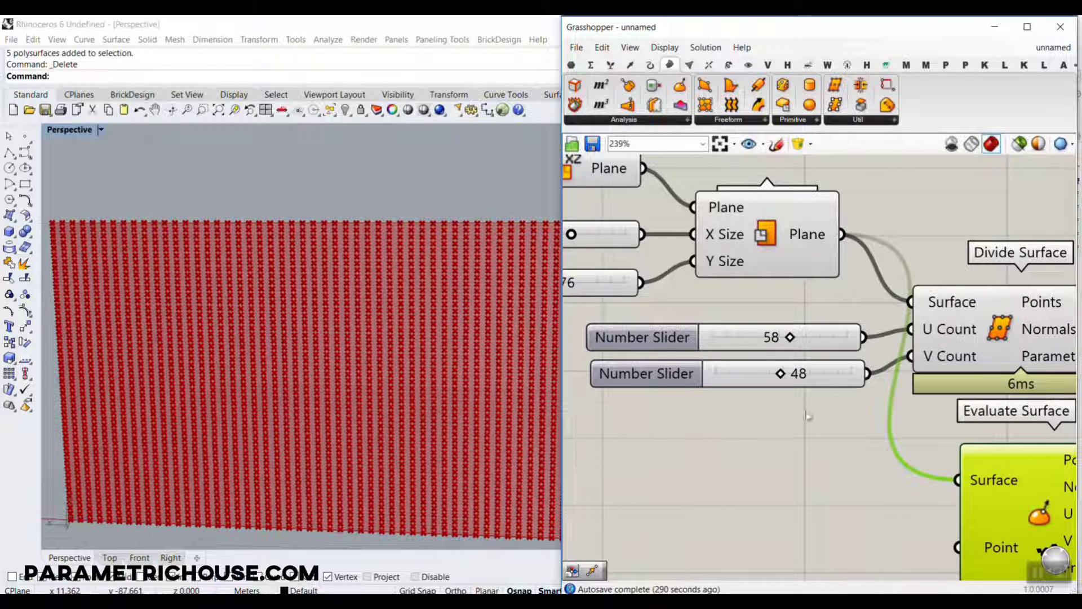
# Examine the surface's directions and check what kind of coordinate the Point input of Evaluate Surface requires.
pyautogui.scroll(-3, 381, 334)
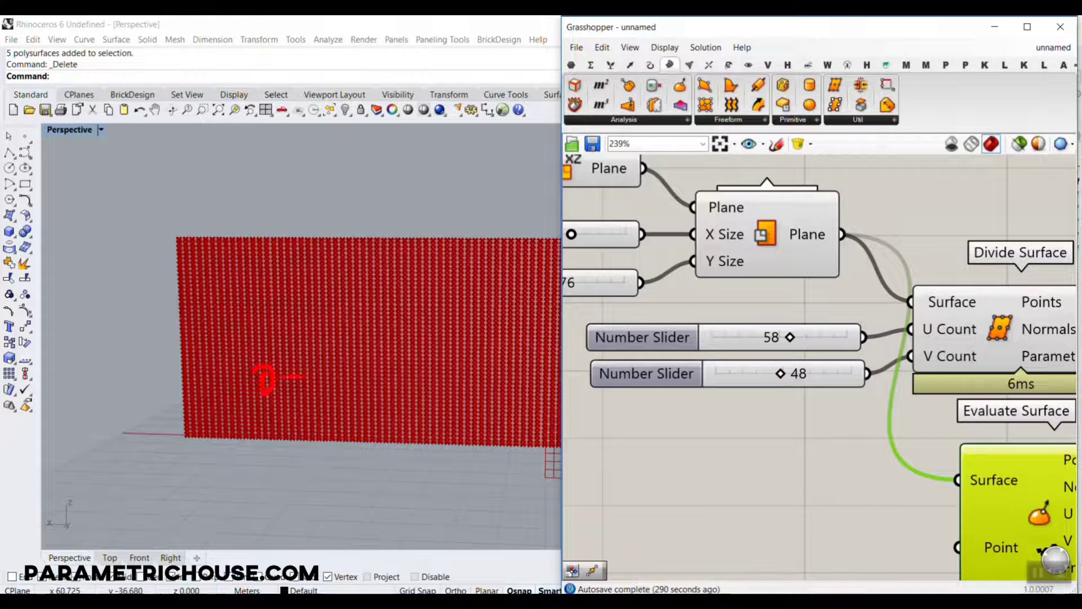
pyautogui.moveTo(304, 376); pyautogui.dragTo(380, 372)
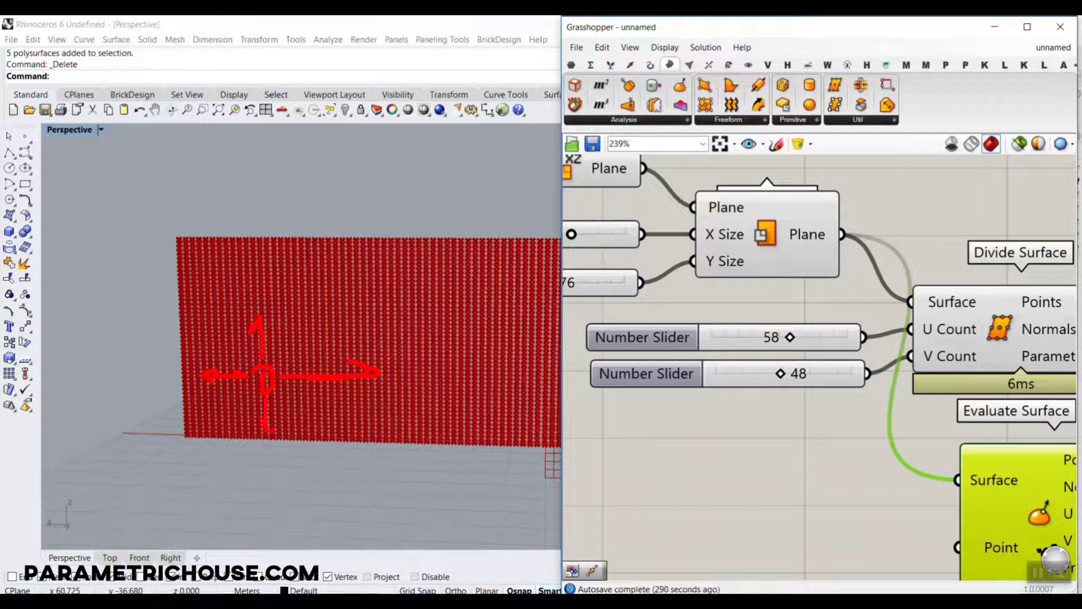
pyautogui.moveTo(268, 429); pyautogui.dragTo(294, 419)
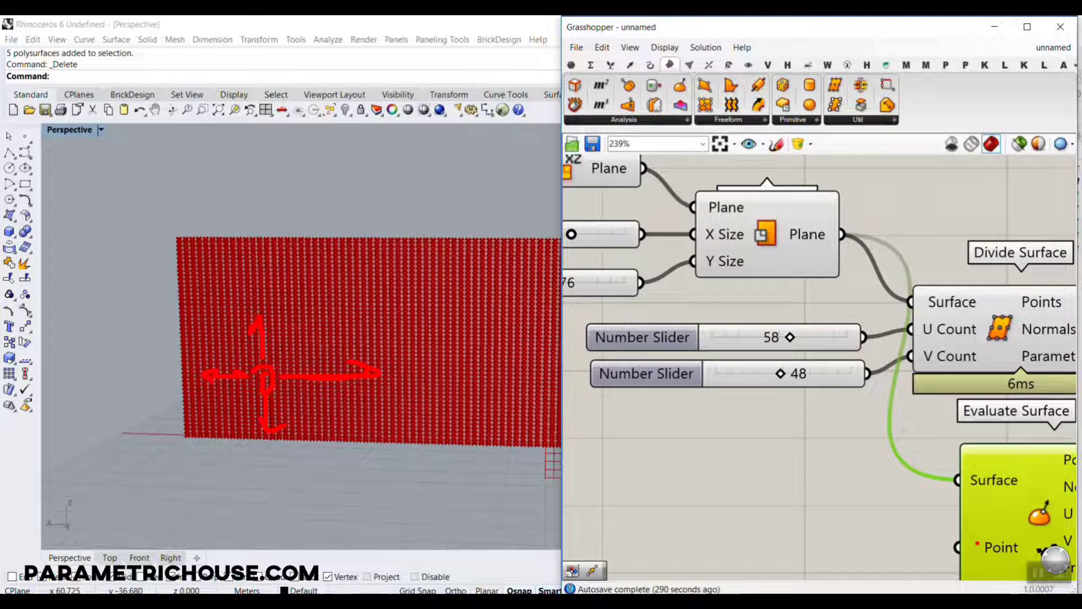
pyautogui.press('Escape')
pyautogui.moveTo(1000, 535); pyautogui.dragTo(838, 333, button='right')
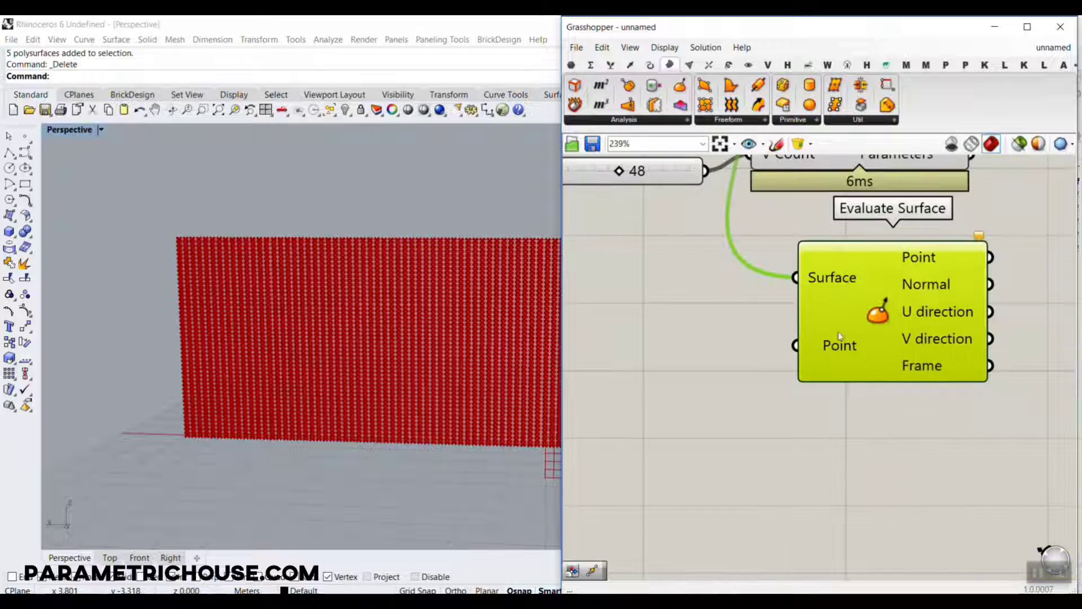
pyautogui.moveTo(847, 342)
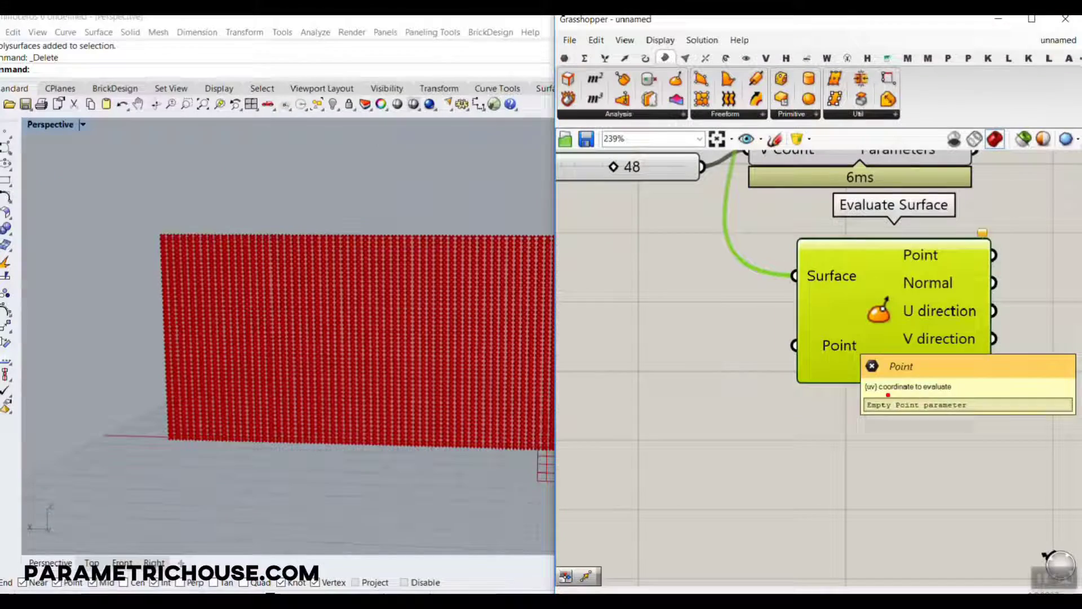
pyautogui.press('Escape')
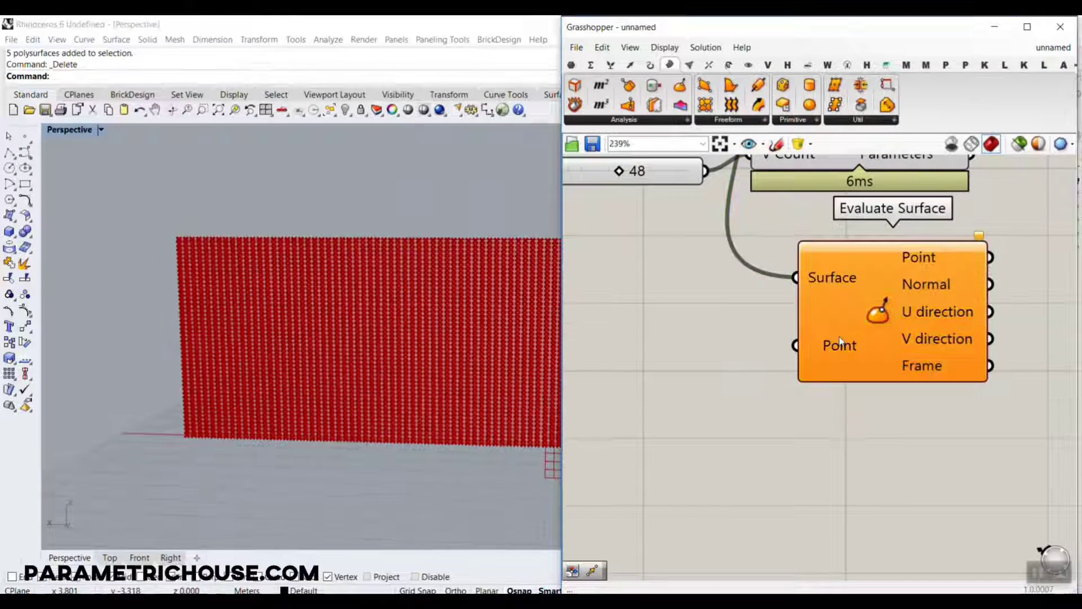
pyautogui.moveTo(838, 340)
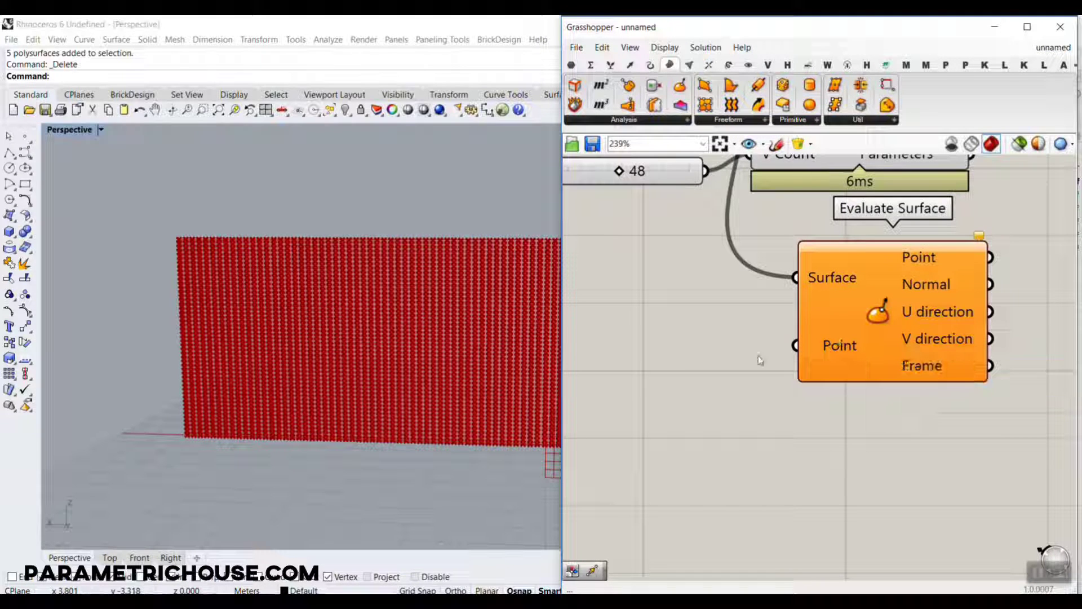
# Reparameterize the Surface input of Evaluate Surface.
pyautogui.scroll(-6, 387, 302)
pyautogui.moveTo(387, 302); pyautogui.dragTo(354, 352, button='right')
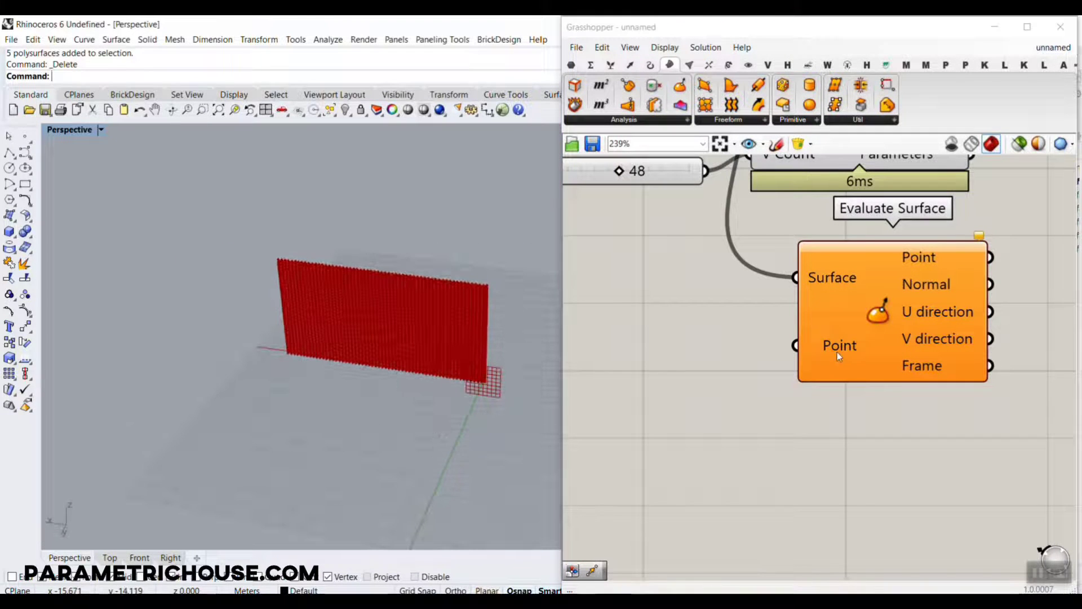
pyautogui.rightClick(819, 279)
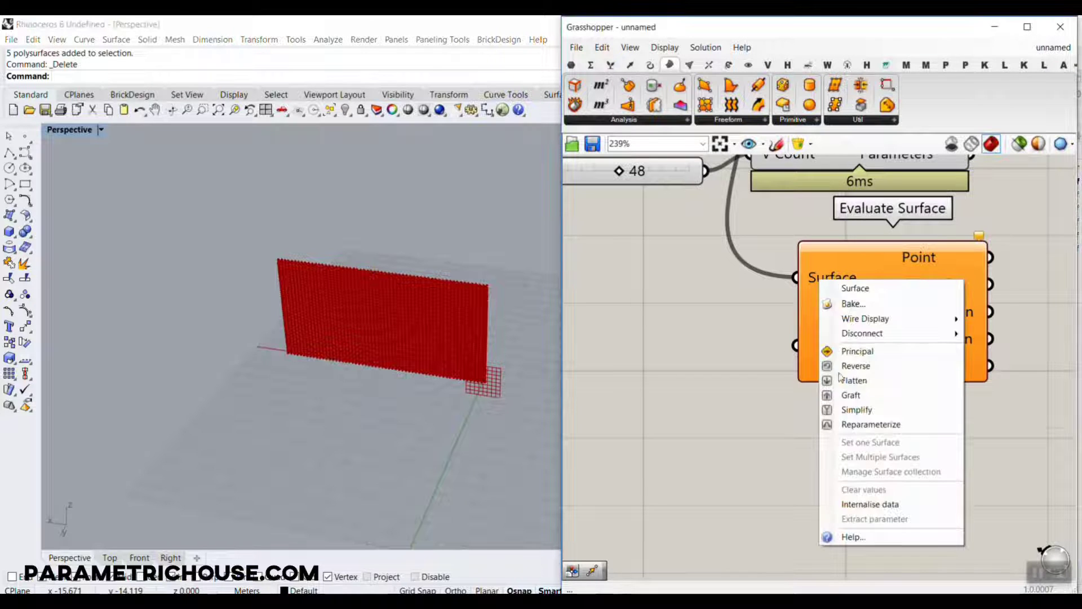
pyautogui.click(857, 422)
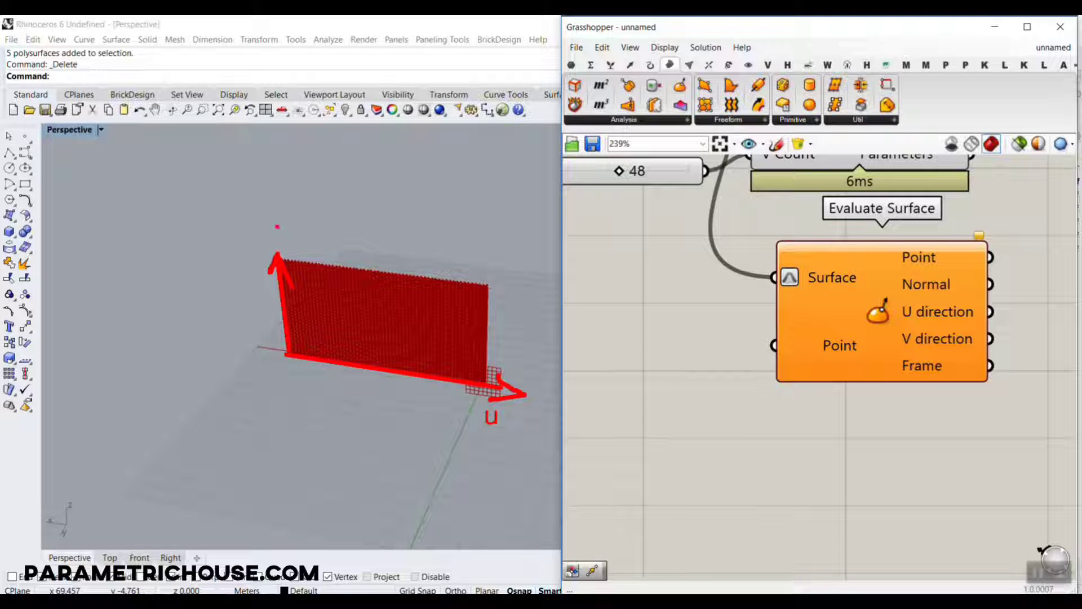
pyautogui.moveTo(273, 231); pyautogui.dragTo(273, 255)
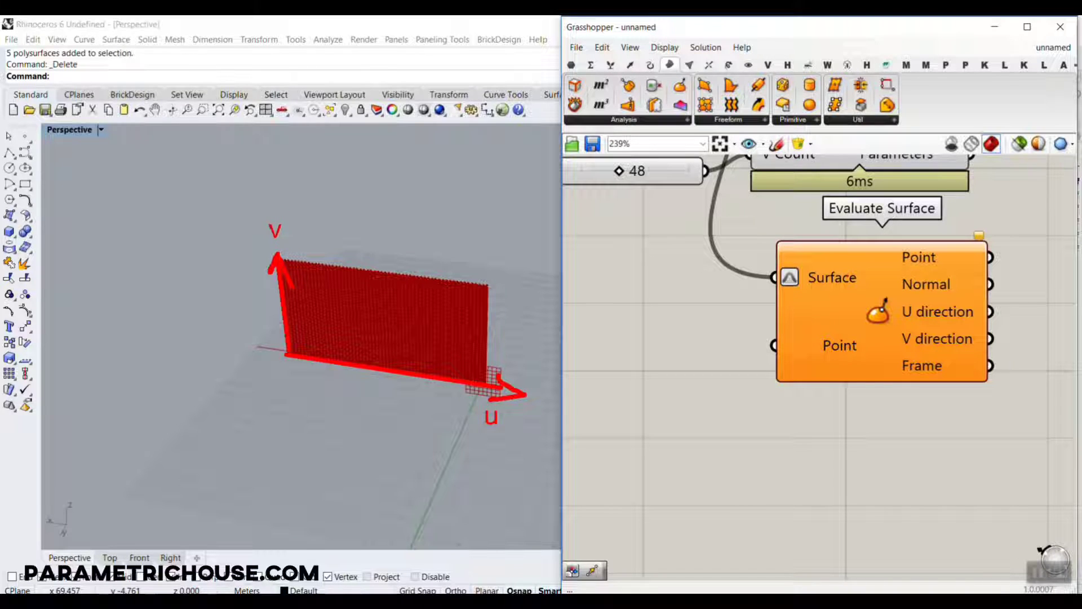
pyautogui.press('Escape')
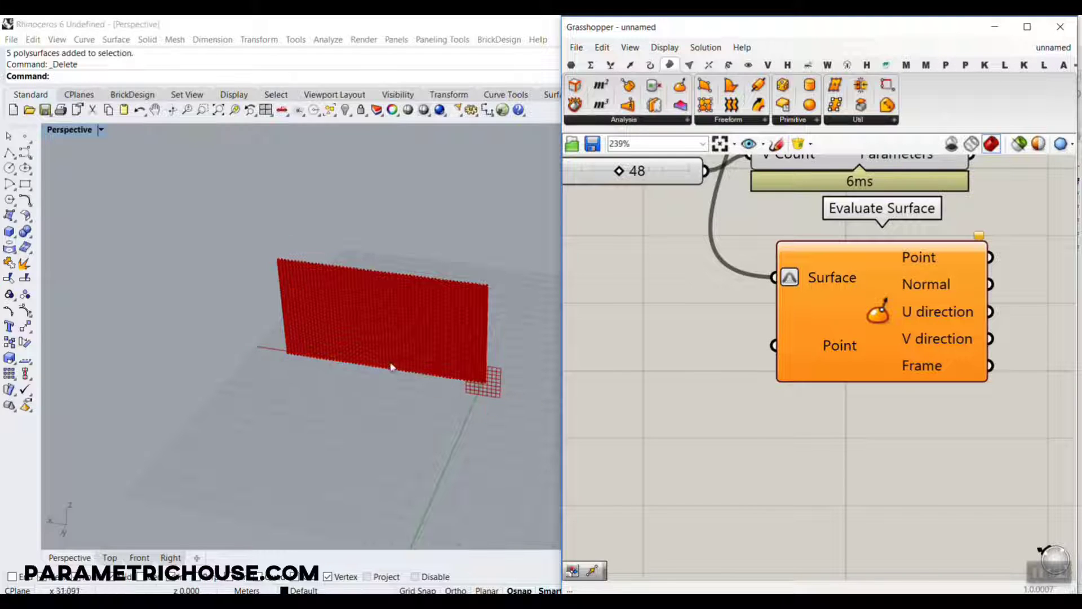
# Add an MD Slider beside Evaluate Surface and connect it to the Point input.
pyautogui.moveTo(582, 435); pyautogui.dragTo(622, 438, button='right')
pyautogui.doubleClick(610, 452)
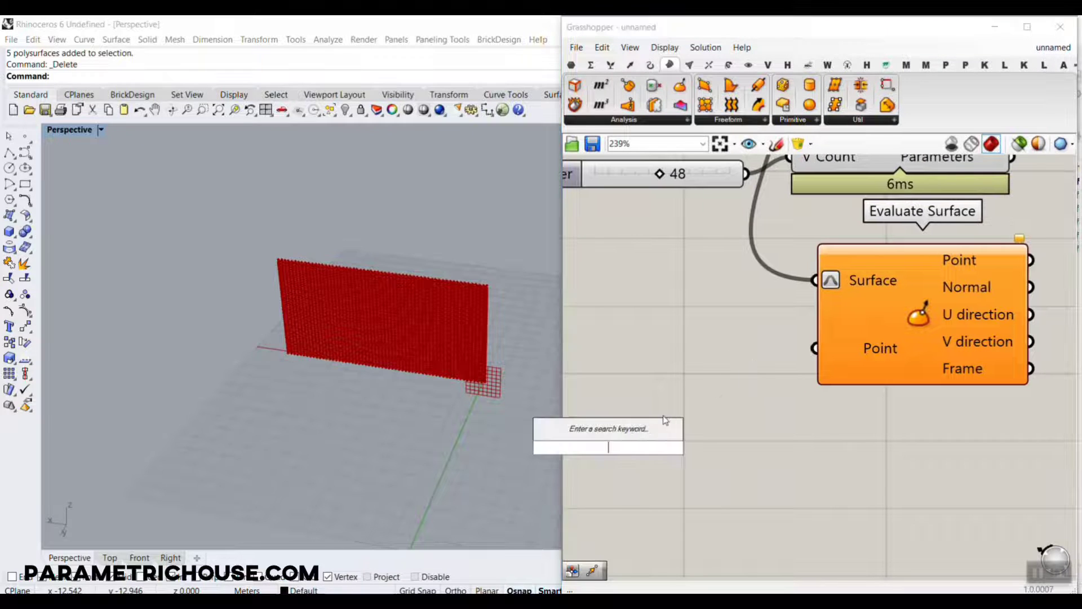
pyautogui.write('md')
pyautogui.click(612, 432)
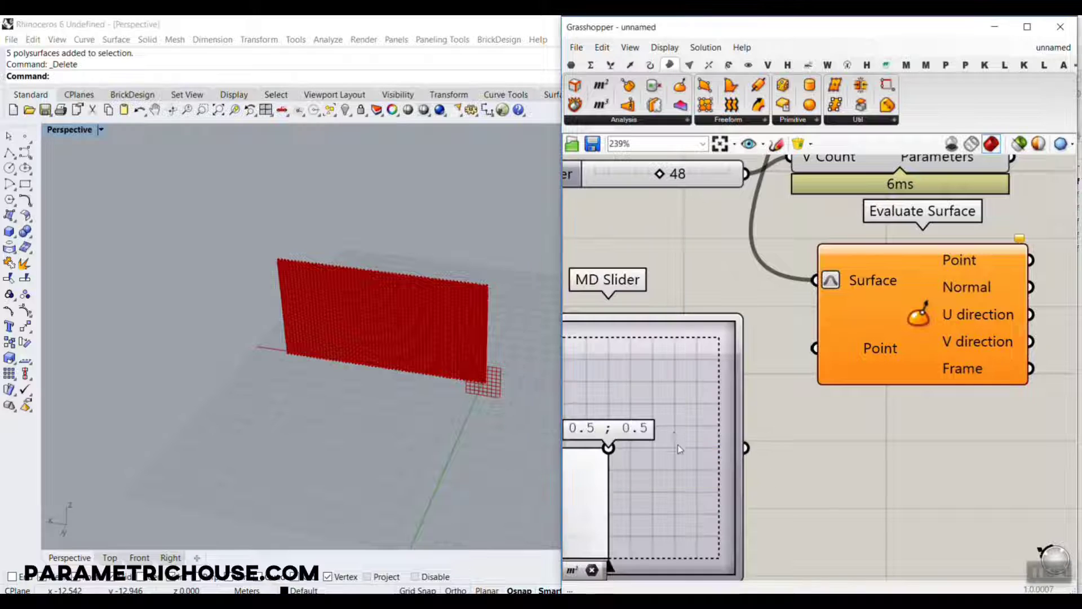
pyautogui.moveTo(675, 444); pyautogui.dragTo(700, 426)
pyautogui.moveTo(773, 427); pyautogui.dragTo(820, 350)
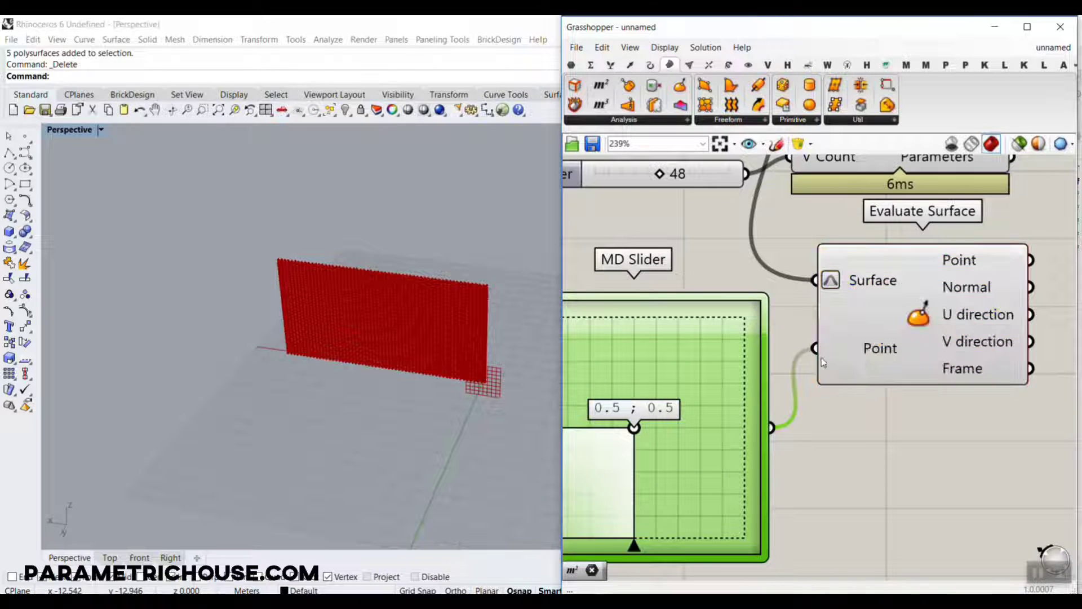
# Preview the Evaluate Surface frame on the panel and move the MD Slider point to about 0.41 ; 0.42.
pyautogui.scroll(-3, 739, 376)
pyautogui.click(876, 323)
pyautogui.moveTo(407, 384); pyautogui.dragTo(418, 338, button='right')
pyautogui.scroll(8, 387, 333)
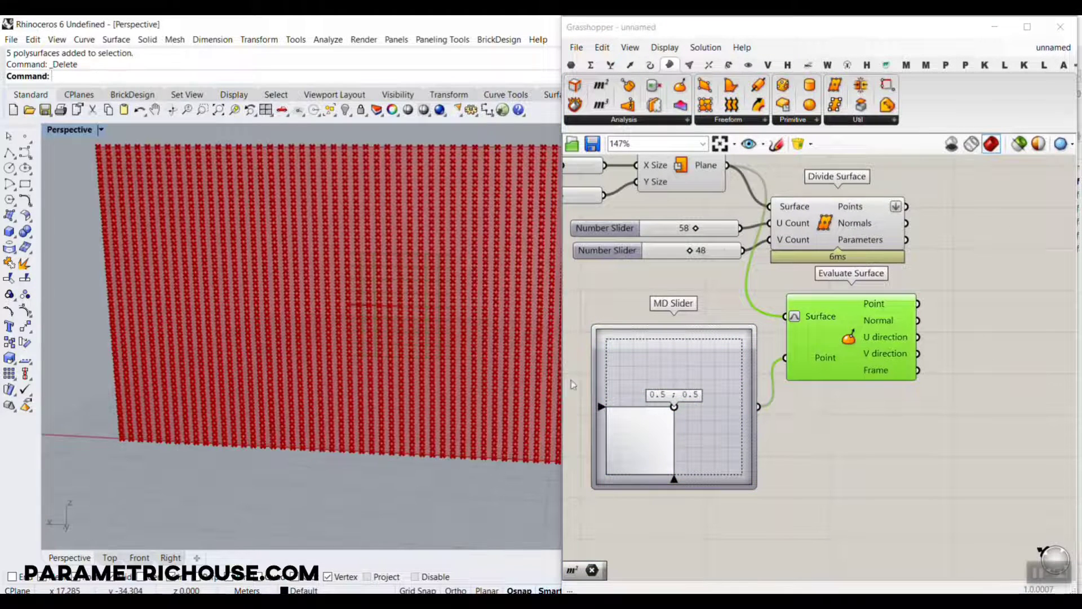
pyautogui.scroll(-8, 377, 348)
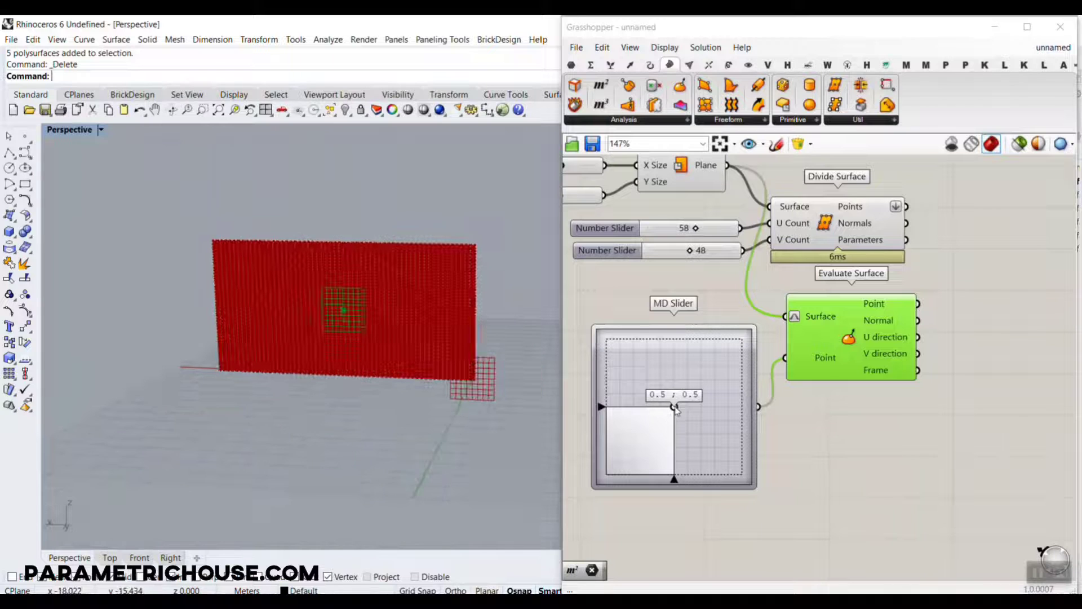
pyautogui.moveTo(674, 406); pyautogui.dragTo(635, 391)
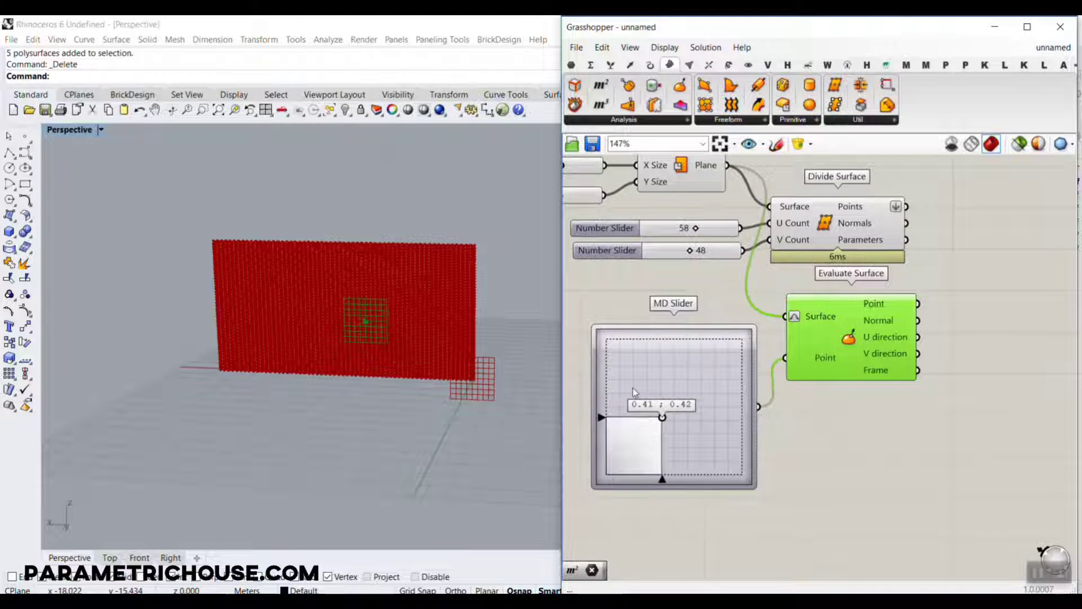
# Resize the MD Slider to a wide, low rectangle that roughly matches the panel's proportions.
pyautogui.moveTo(632, 392); pyautogui.dragTo(833, 379, button='right')
pyautogui.moveTo(794, 359); pyautogui.dragTo(599, 357)
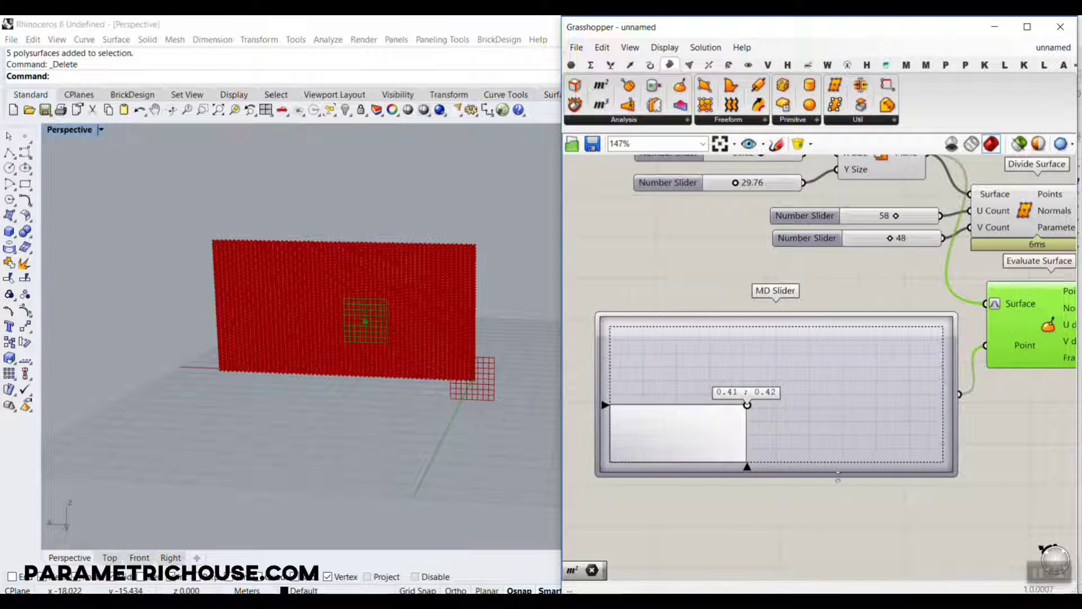
pyautogui.moveTo(839, 480); pyautogui.dragTo(836, 422)
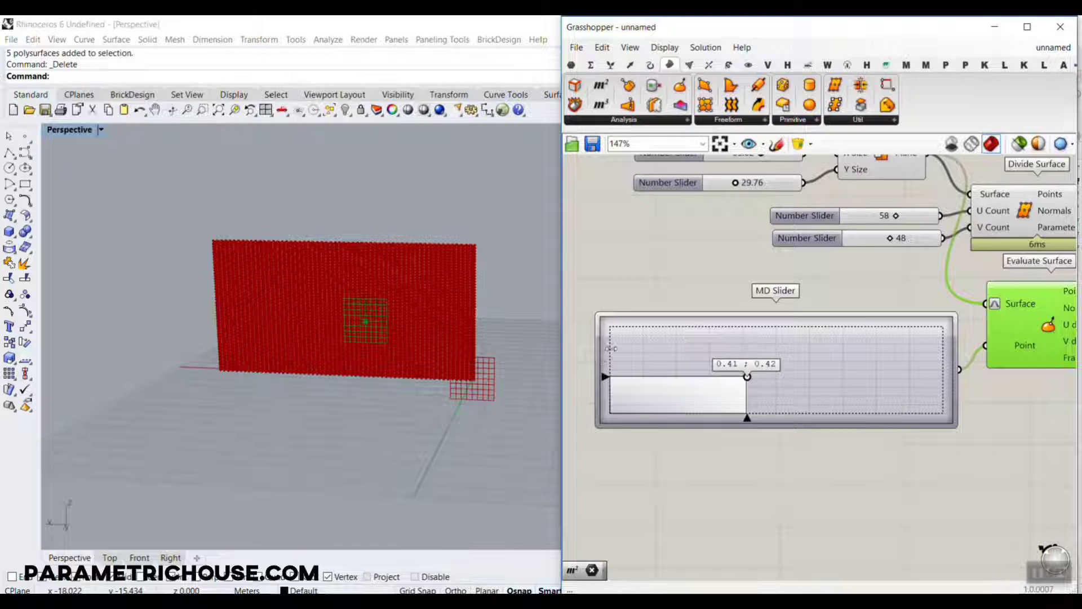
pyautogui.moveTo(603, 354); pyautogui.dragTo(652, 353)
pyautogui.scroll(1, 928, 427)
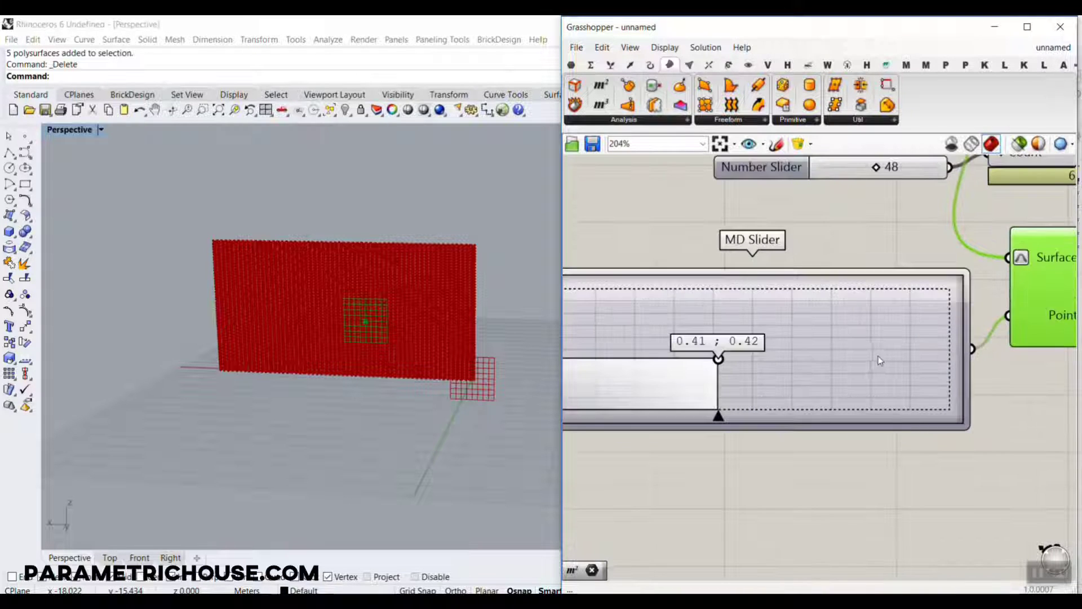
# Duplicate the MD Slider below the original and connect the copy as an additional source to Evaluate Surface's Point input.
pyautogui.click(877, 357)
pyautogui.scroll(-1, 877, 358)
pyautogui.keyDown('alt'); pyautogui.moveTo(875, 363); pyautogui.dragTo(868, 485); pyautogui.keyUp('alt')
pyautogui.moveTo(951, 479); pyautogui.dragTo(976, 338)
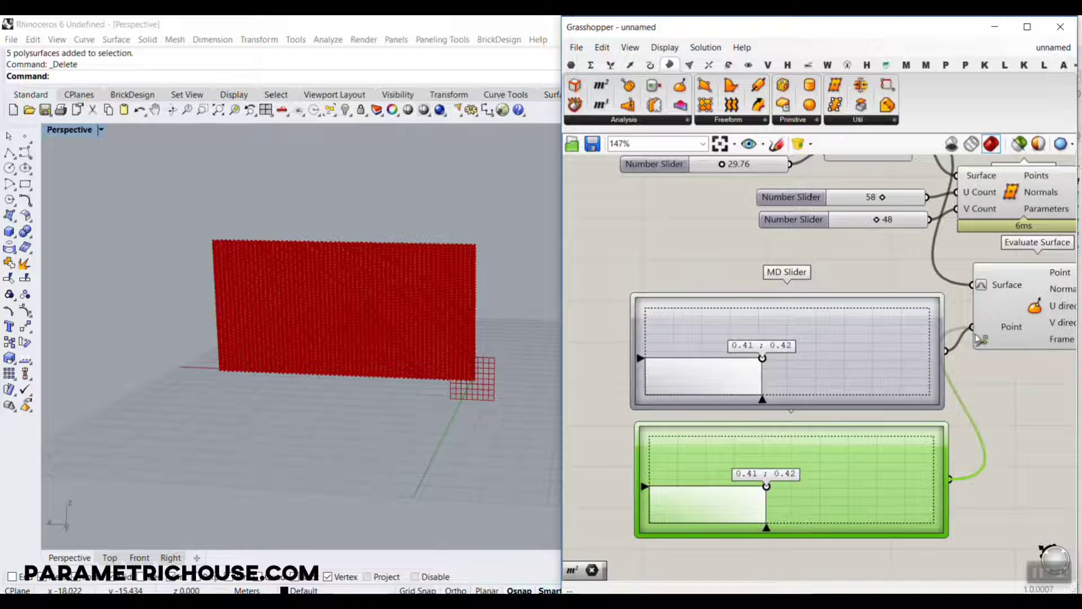
# Set the original MD Slider to 0.11 ; 0.2 and its copy to about 0.87 ; 0.72, and preview the evaluated locations.
pyautogui.scroll(1, 807, 353)
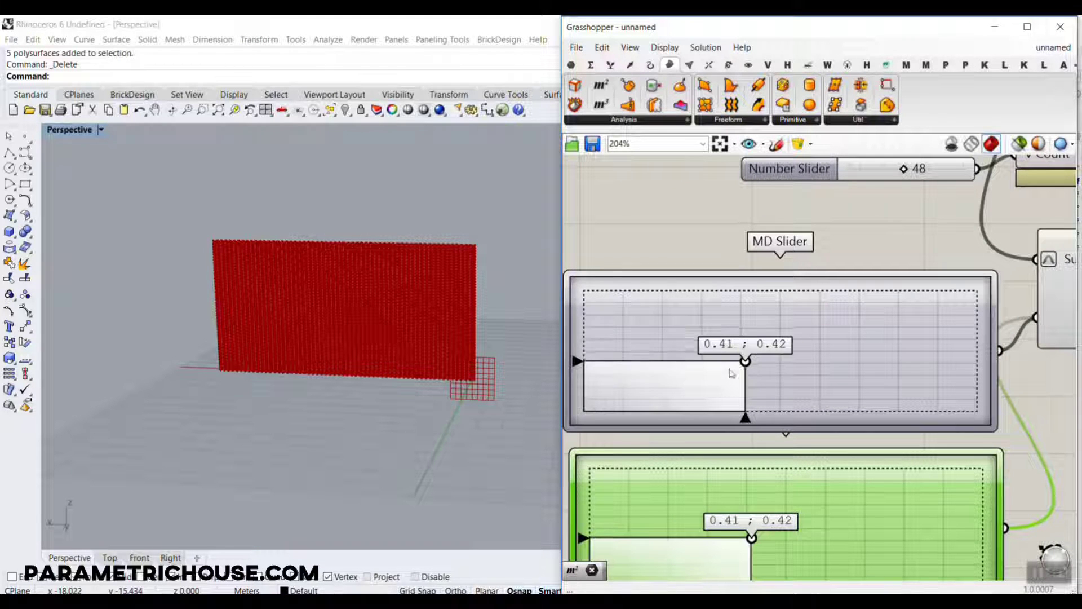
pyautogui.moveTo(745, 360); pyautogui.dragTo(625, 387)
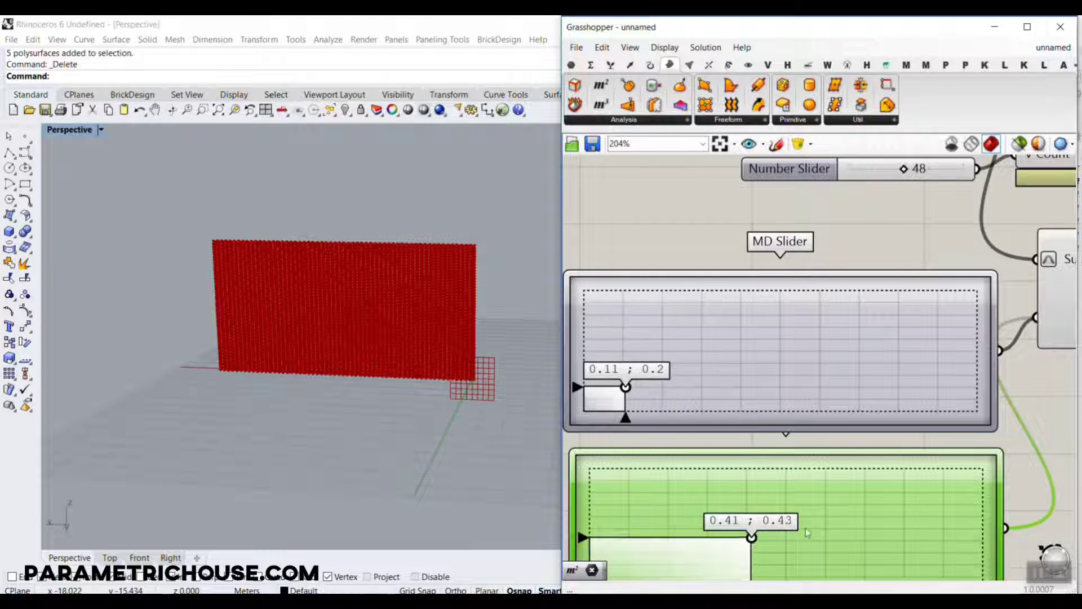
pyautogui.moveTo(751, 538); pyautogui.dragTo(932, 502)
pyautogui.moveTo(256, 278); pyautogui.dragTo(307, 299, button='right')
pyautogui.moveTo(735, 302); pyautogui.dragTo(528, 289, button='right')
pyautogui.click(935, 282)
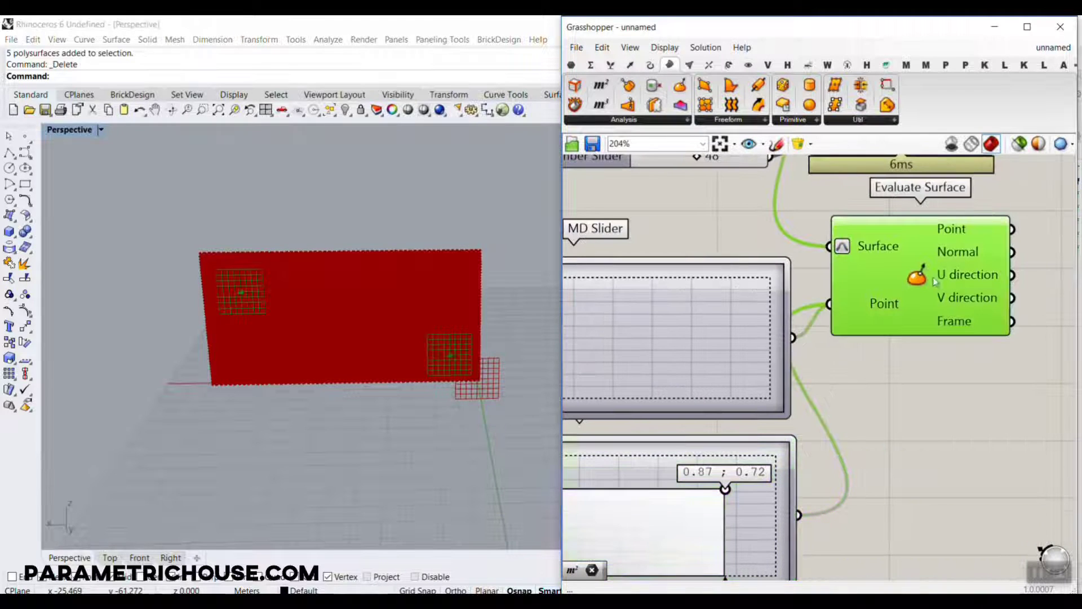
# Compare the Divide Surface point grid with the two Evaluate Surface locations on the panel.
pyautogui.moveTo(242, 332); pyautogui.dragTo(273, 311, button='right')
pyautogui.scroll(9, 279, 312)
pyautogui.scroll(-5, 296, 312)
pyautogui.scroll(-4, 273, 314)
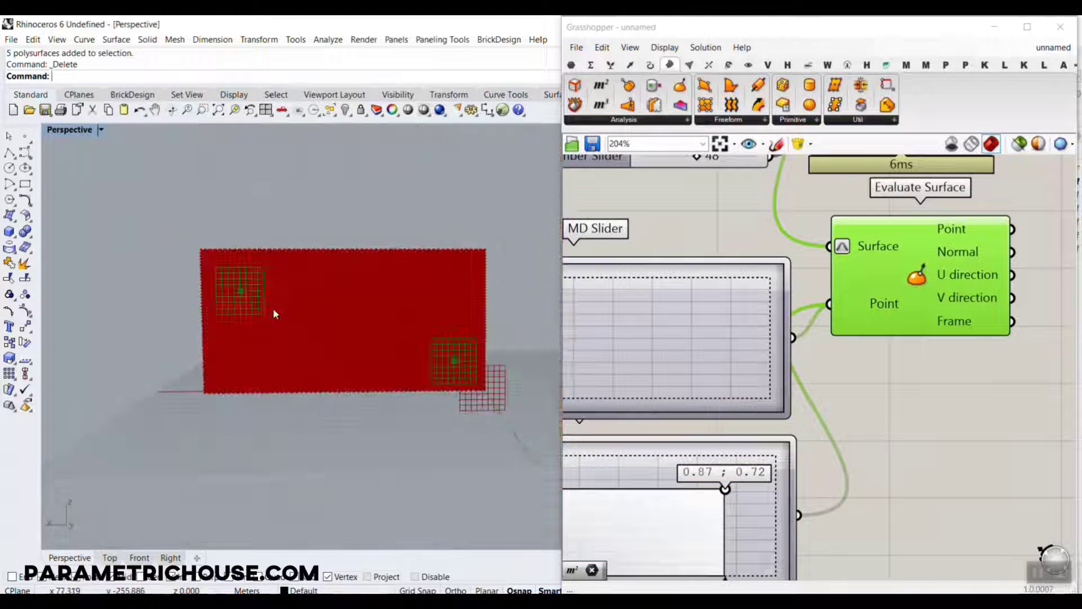
pyautogui.moveTo(945, 215); pyautogui.dragTo(782, 273, button='right')
pyautogui.click(765, 179)
pyautogui.click(775, 297)
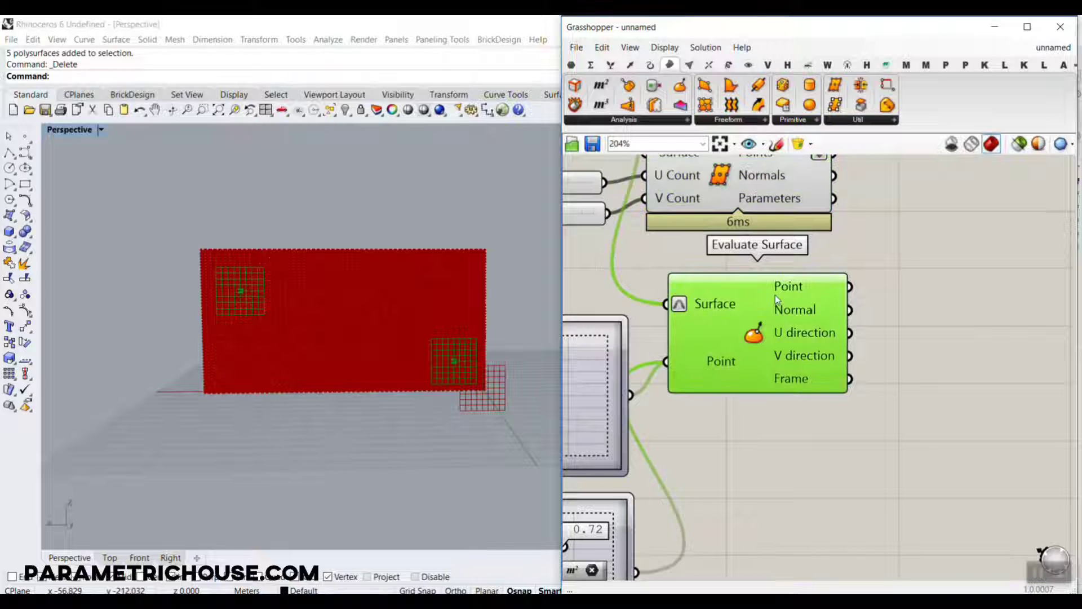
pyautogui.click(762, 165)
pyautogui.moveTo(767, 167); pyautogui.dragTo(758, 245, button='right')
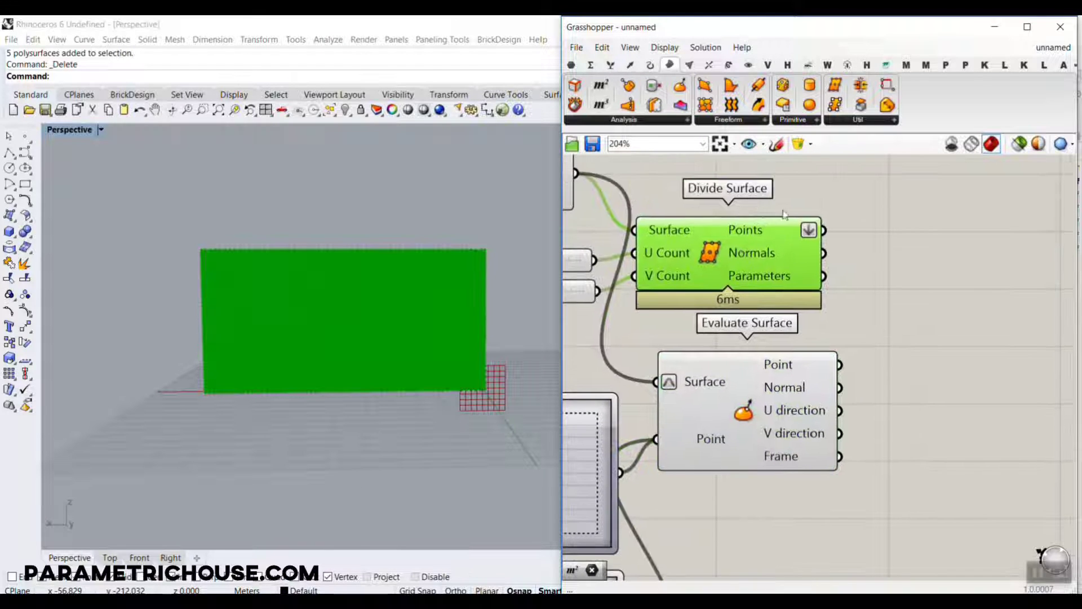
pyautogui.click(738, 401)
pyautogui.scroll(5, 420, 356)
pyautogui.scroll(-3, 420, 355)
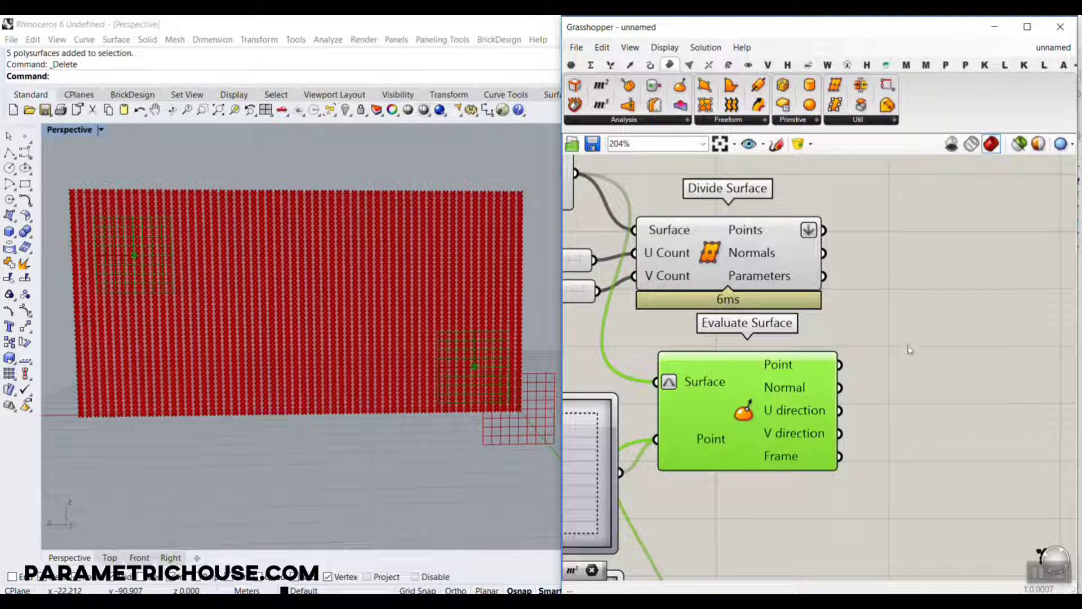
pyautogui.doubleClick(922, 357)
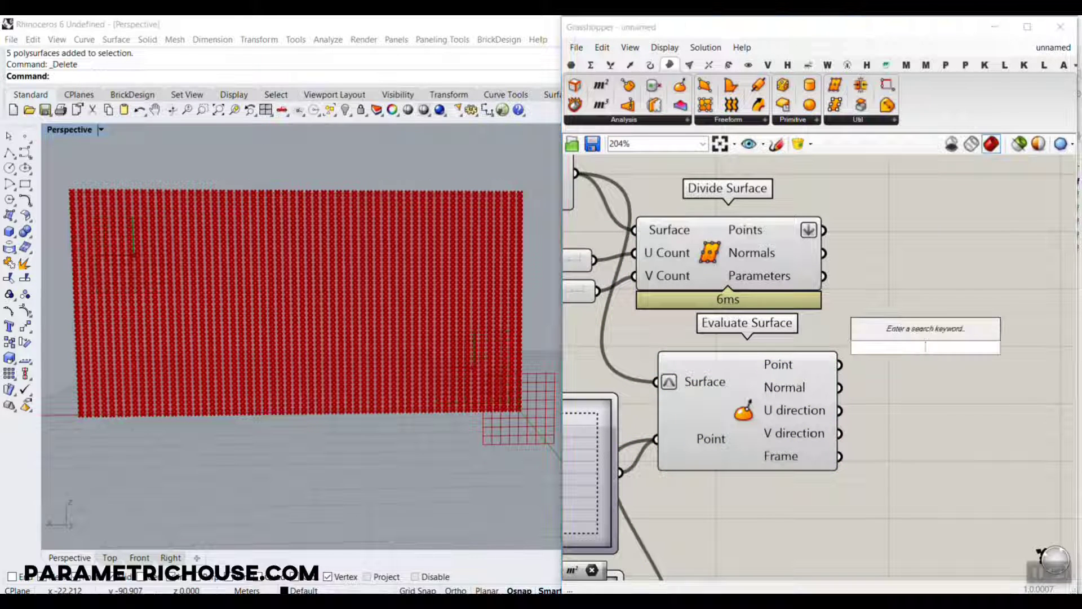
pyautogui.write('vp')
pyautogui.press('Escape')
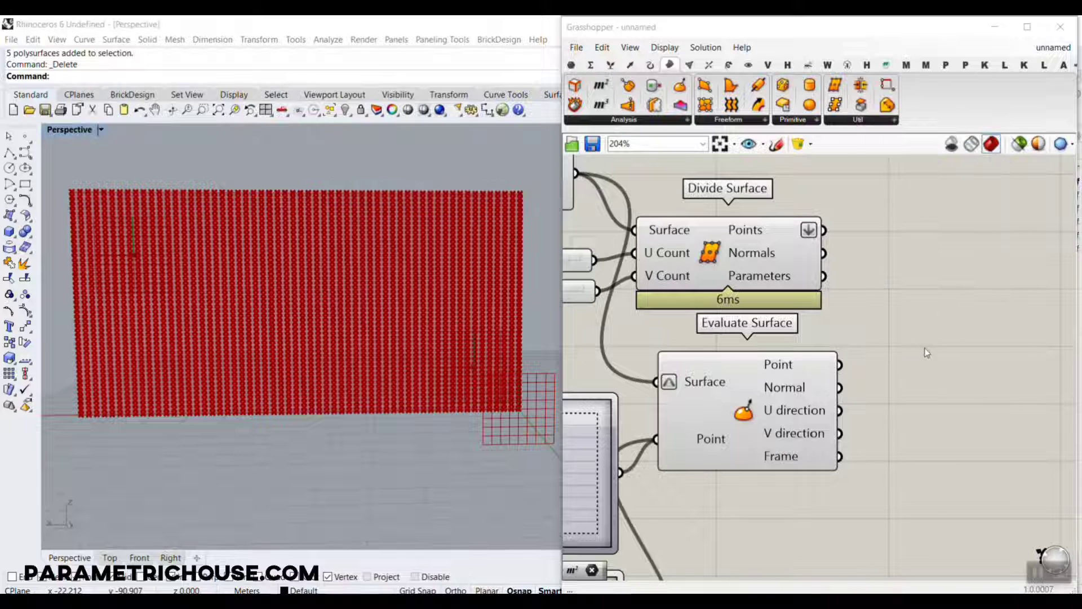
pyautogui.doubleClick(927, 341)
pyautogui.write('cp')
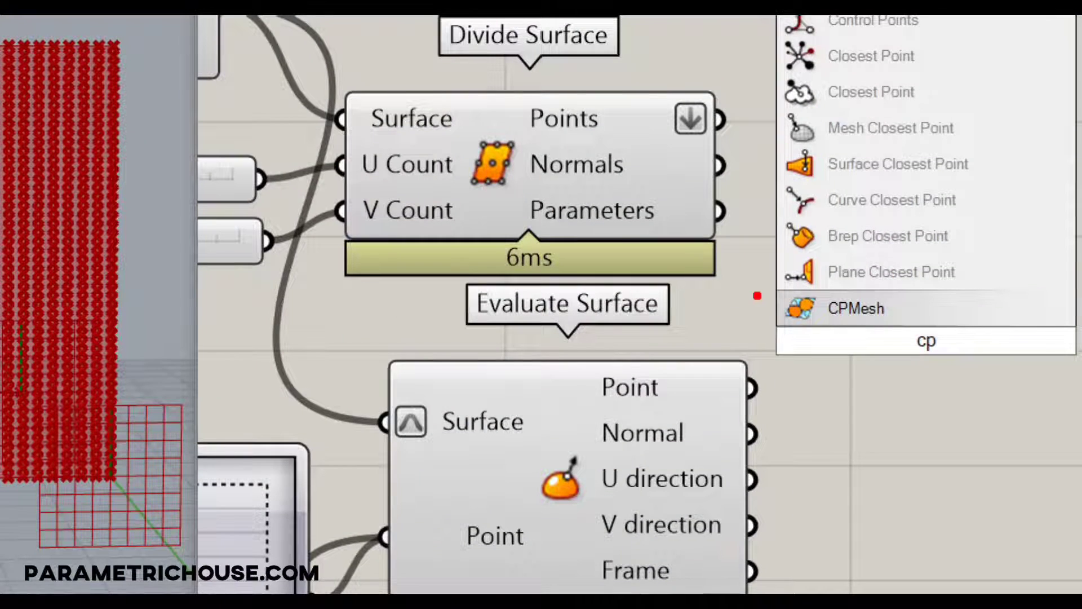
pyautogui.moveTo(769, 34)
pyautogui.keyDown('ctrl'); pyautogui.mouseDown()
pyautogui.moveTo(961, 104)
pyautogui.moveTo(969, 88)
pyautogui.mouseUp(); pyautogui.keyUp('ctrl')
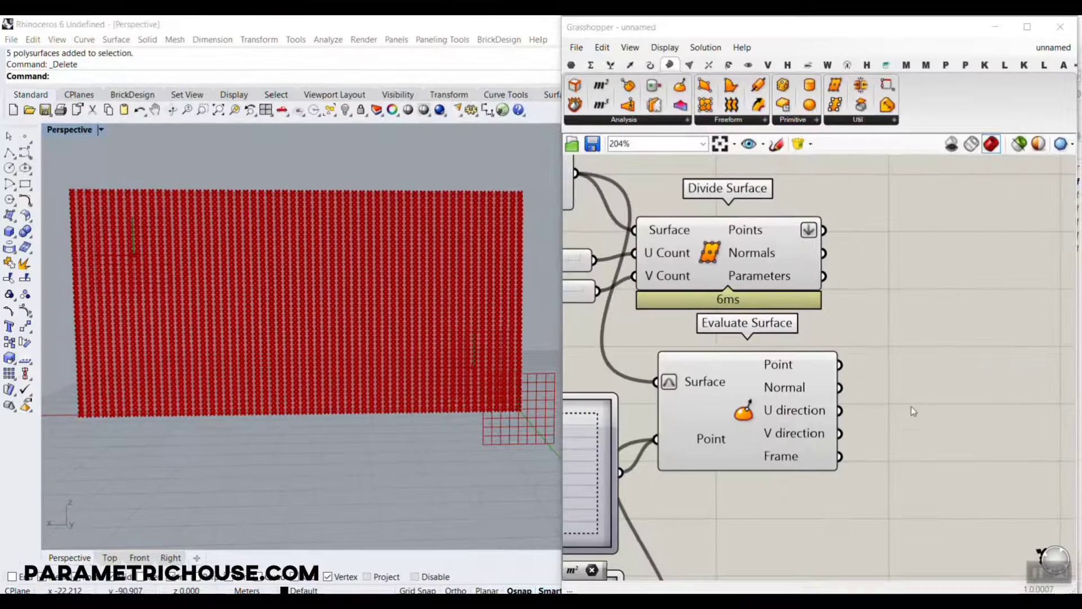
pyautogui.doubleClick(913, 412)
pyautogui.write('cp')
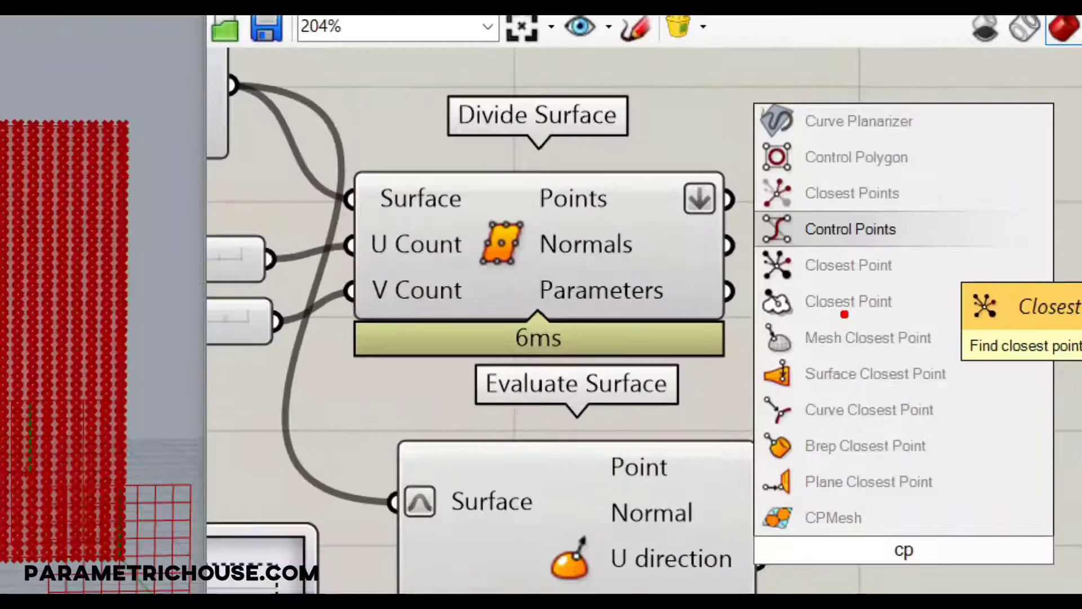
pyautogui.keyDown('ctrl'); pyautogui.moveTo(749, 237); pyautogui.dragTo(912, 291); pyautogui.keyUp('ctrl')
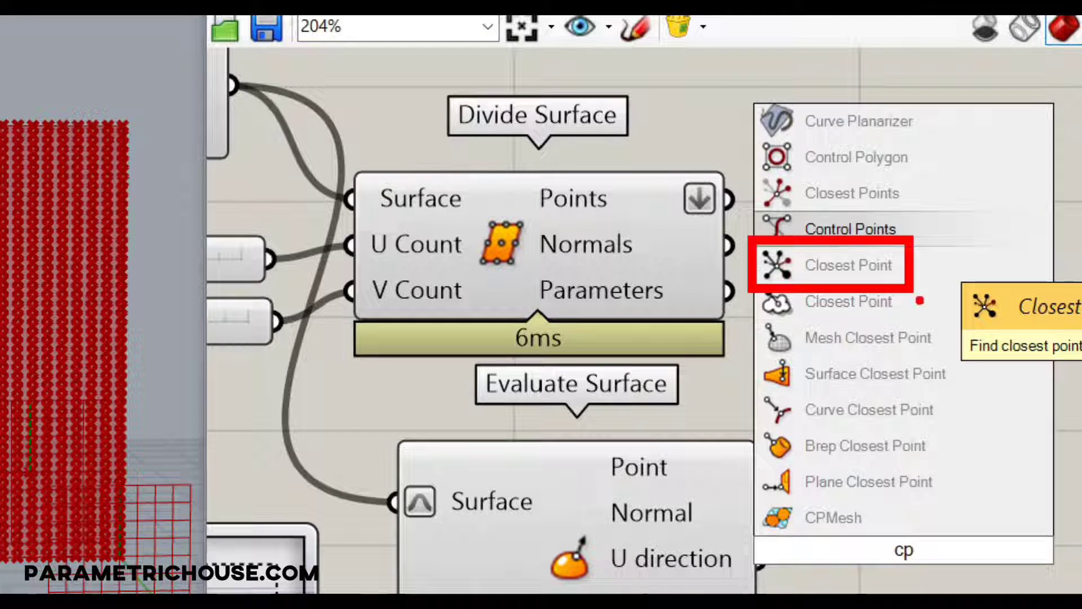
pyautogui.moveTo(925, 168); pyautogui.dragTo(854, 213)
pyautogui.moveTo(845, 176); pyautogui.dragTo(915, 207)
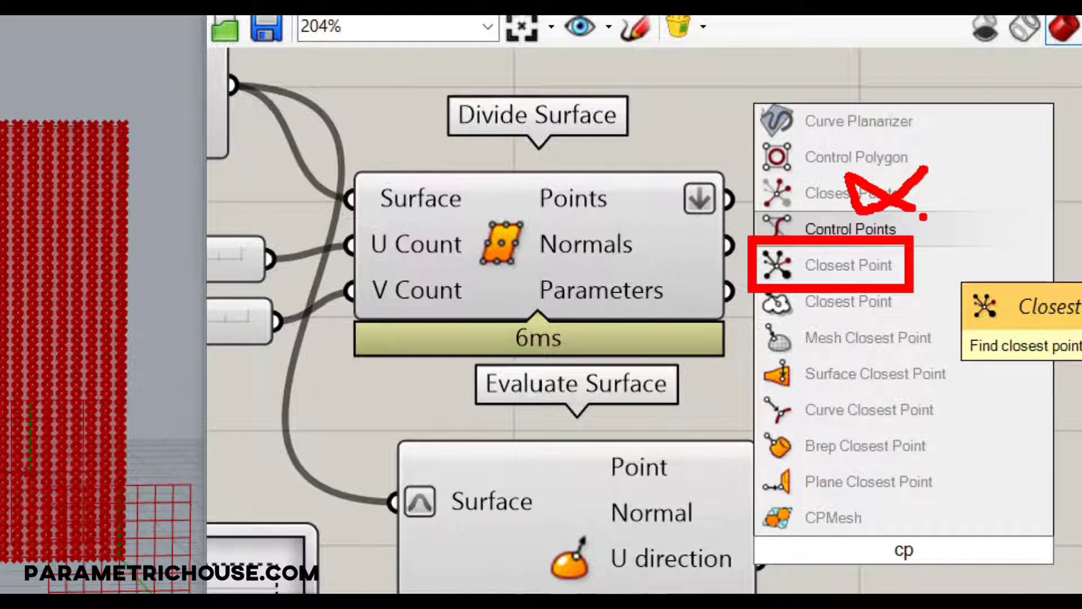
pyautogui.press('Escape')
# Add the Closest Point component with Point and Cloud inputs and place it in the empty canvas area beyond Evaluate Surface.
pyautogui.doubleClick(946, 402)
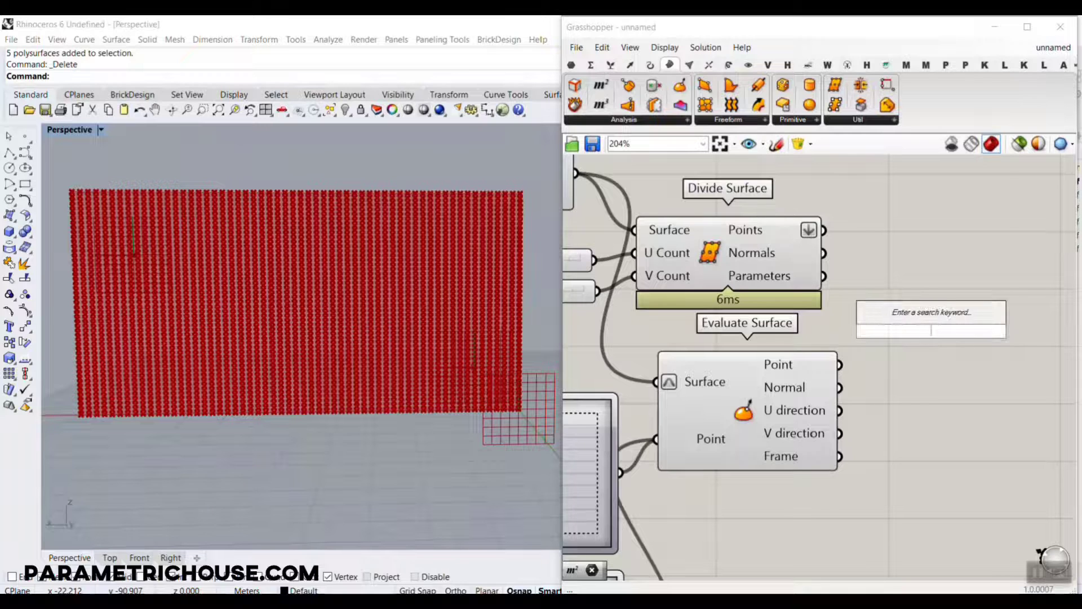
pyautogui.write('cp')
pyautogui.click(938, 190)
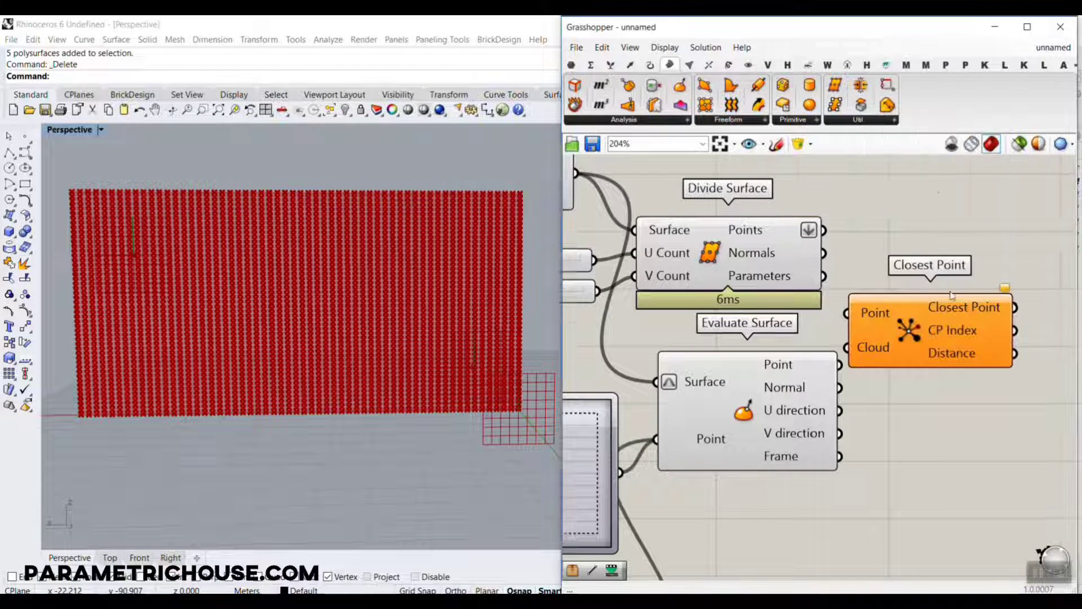
pyautogui.moveTo(951, 325); pyautogui.dragTo(861, 324, button='right')
pyautogui.moveTo(861, 326); pyautogui.dragTo(961, 345)
pyautogui.scroll(-8, 234, 342)
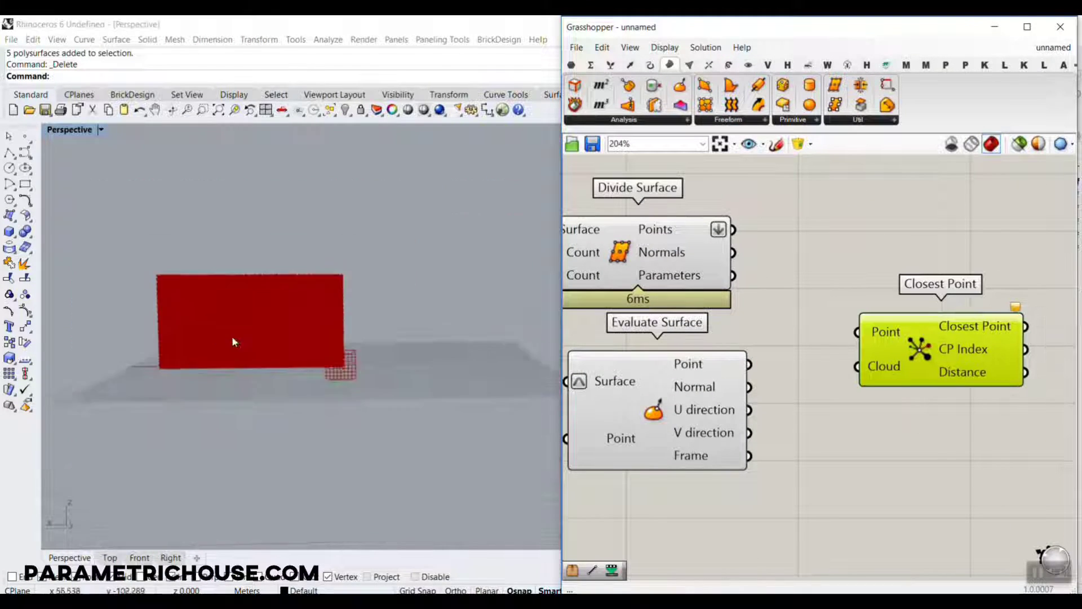
pyautogui.scroll(-5, 235, 342)
pyautogui.moveTo(302, 360); pyautogui.dragTo(291, 358, button='right')
pyautogui.scroll(4, 322, 415)
pyautogui.moveTo(928, 354); pyautogui.dragTo(788, 276, button='right')
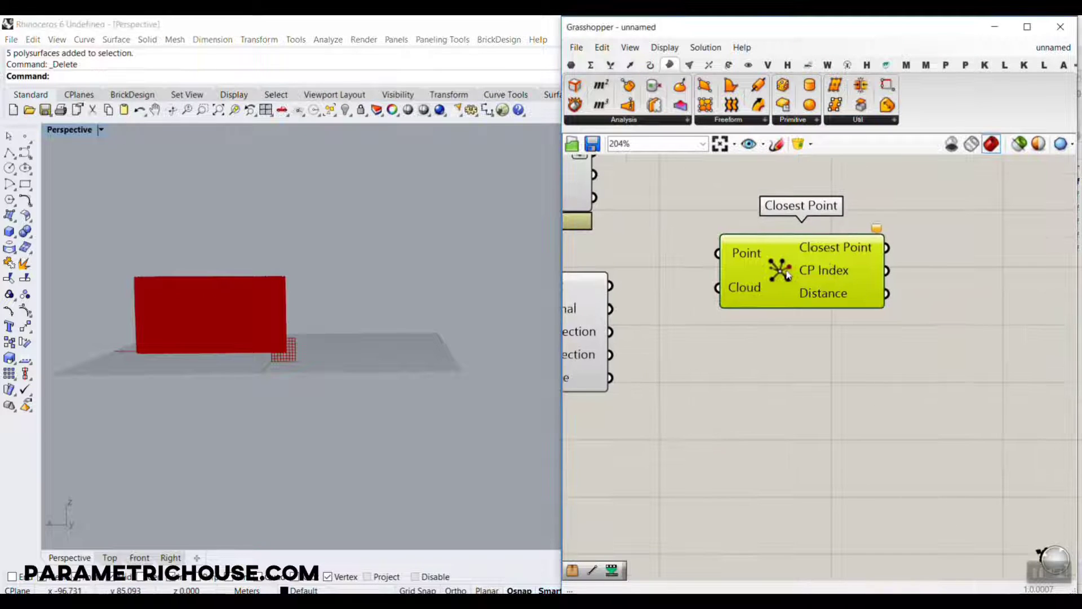
pyautogui.moveTo(788, 275); pyautogui.dragTo(829, 305)
# Place twelve scattered point objects on the ground plane beside the panel in Rhino's Perspective view.
pyautogui.moveTo(344, 310); pyautogui.dragTo(351, 378, button='right')
pyautogui.click(25, 136)
pyautogui.click(358, 325)
pyautogui.click(398, 297)
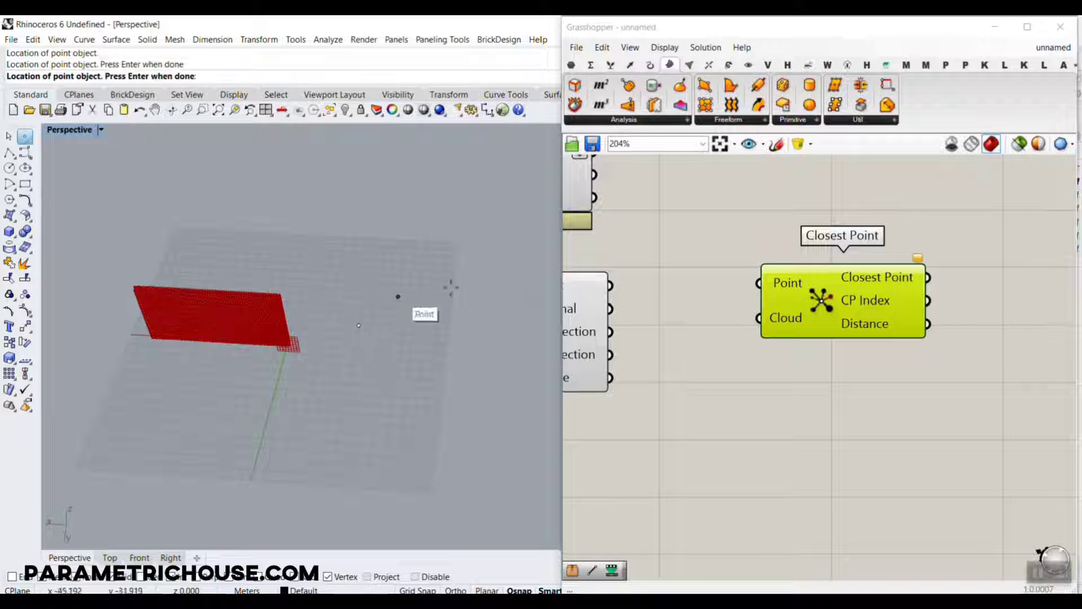
pyautogui.click(452, 287)
pyautogui.click(478, 297)
pyautogui.click(486, 335)
pyautogui.click(483, 364)
pyautogui.click(467, 374)
pyautogui.click(414, 356)
pyautogui.click(347, 359)
pyautogui.click(333, 400)
pyautogui.click(376, 431)
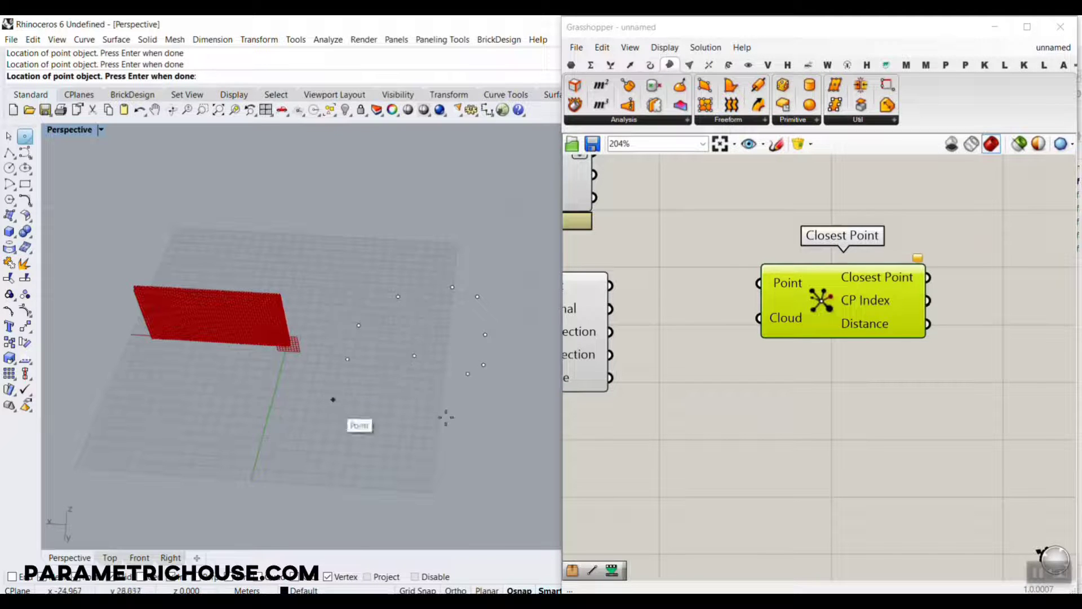
pyautogui.click(445, 417)
pyautogui.rightClick(446, 417)
# Add a Point parameter in front of Closest Point and reference all twelve scattered Rhino points in it.
pyautogui.click(571, 64)
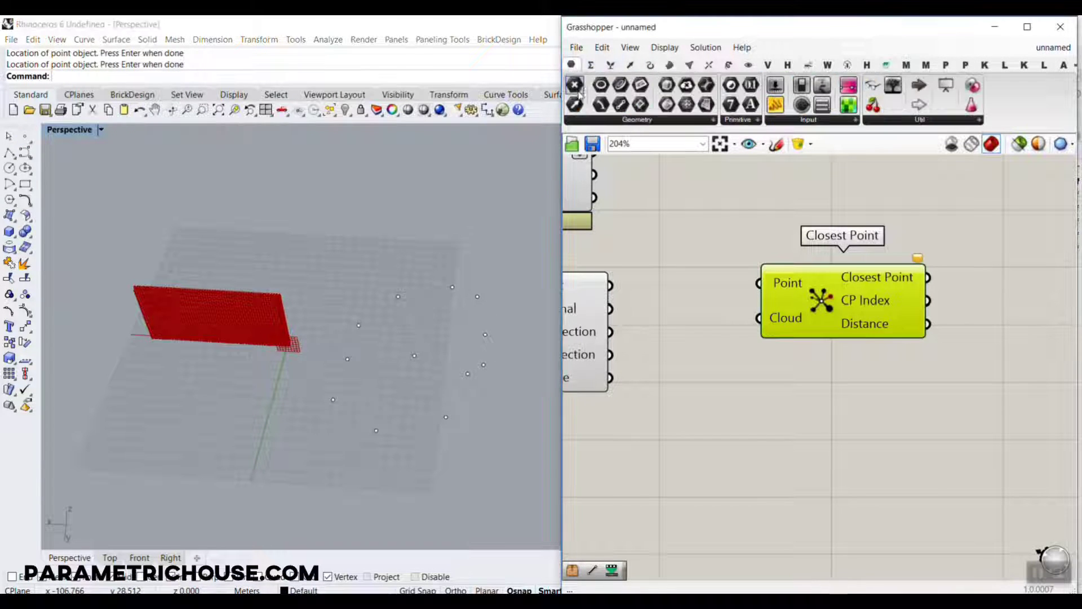
pyautogui.moveTo(574, 84); pyautogui.dragTo(694, 260)
pyautogui.rightClick(696, 259)
pyautogui.click(775, 461)
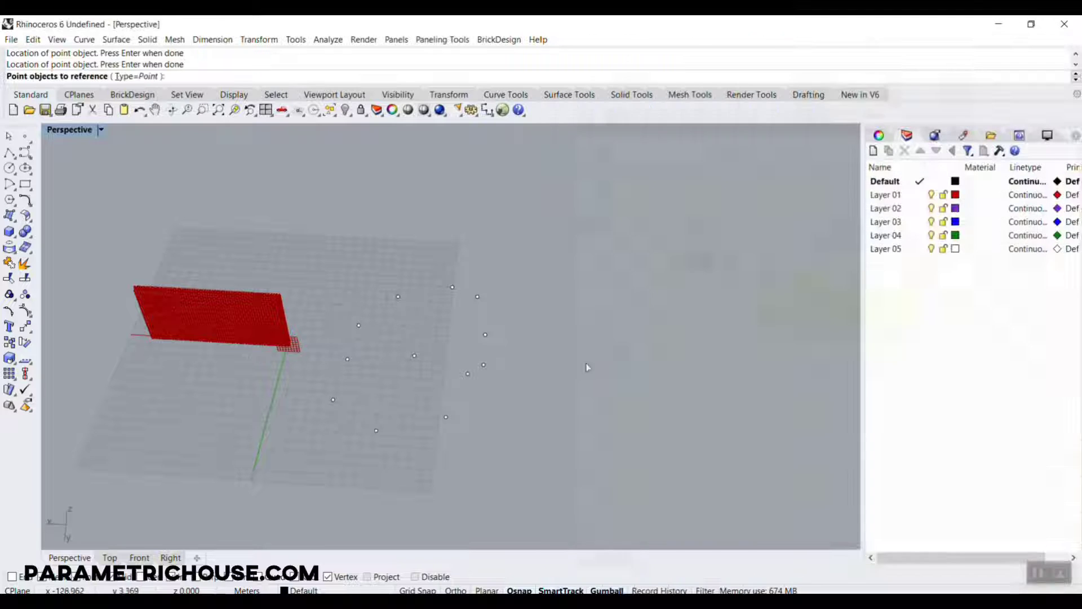
pyautogui.moveTo(603, 264); pyautogui.dragTo(307, 496)
pyautogui.rightClick(505, 413)
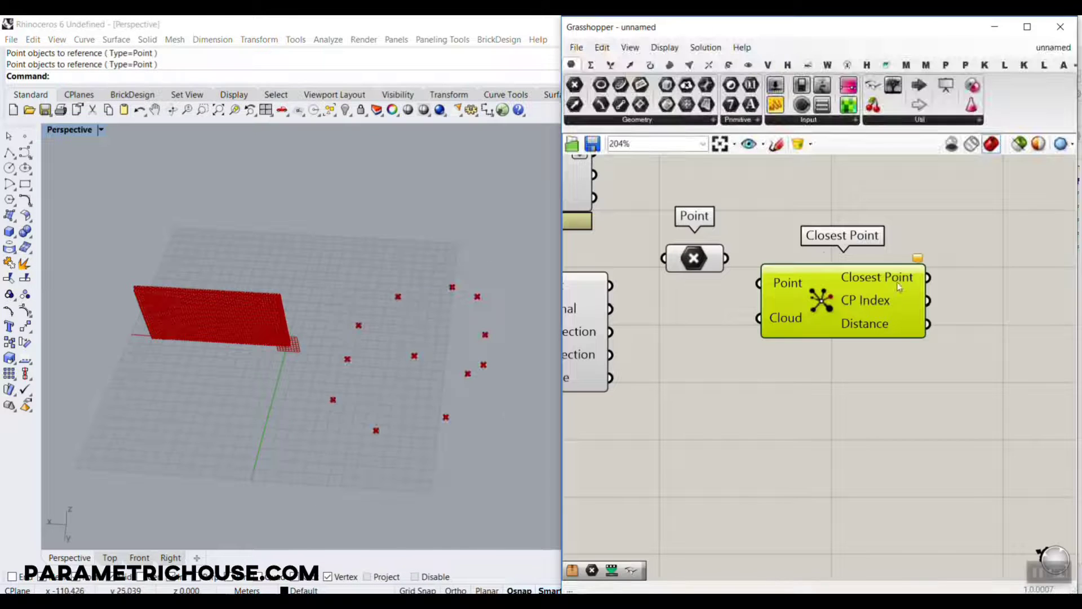
# Connect the Point parameter holding the twelve scattered points to Closest Point's Cloud input and arrange it in front of the component.
pyautogui.moveTo(898, 283); pyautogui.dragTo(1025, 283)
pyautogui.moveTo(691, 262); pyautogui.dragTo(809, 317)
pyautogui.scroll(3, 809, 317)
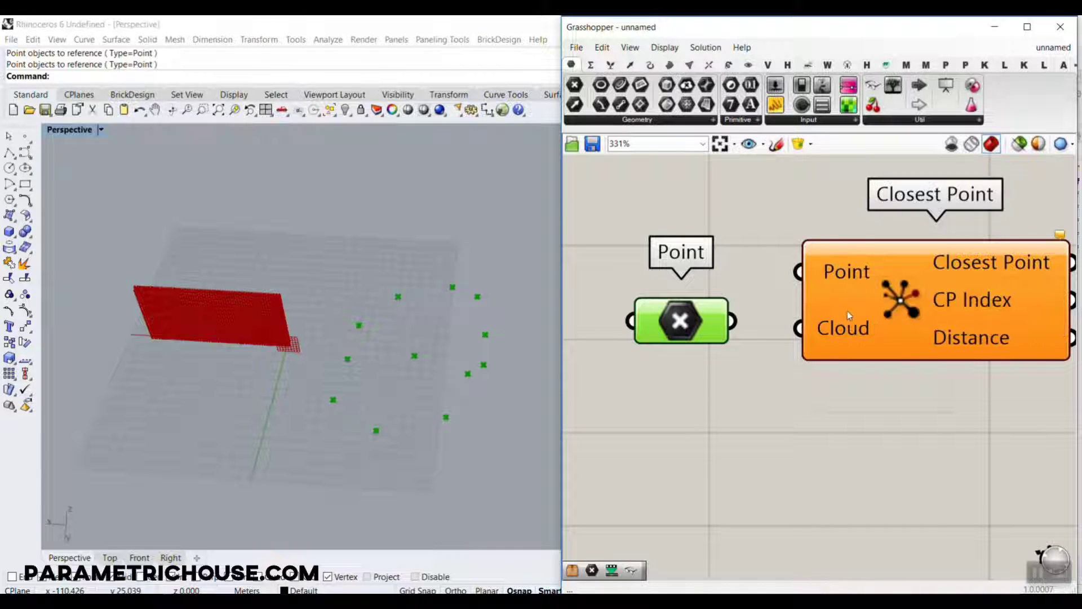
pyautogui.moveTo(733, 323); pyautogui.dragTo(801, 330)
pyautogui.moveTo(673, 329); pyautogui.dragTo(677, 355)
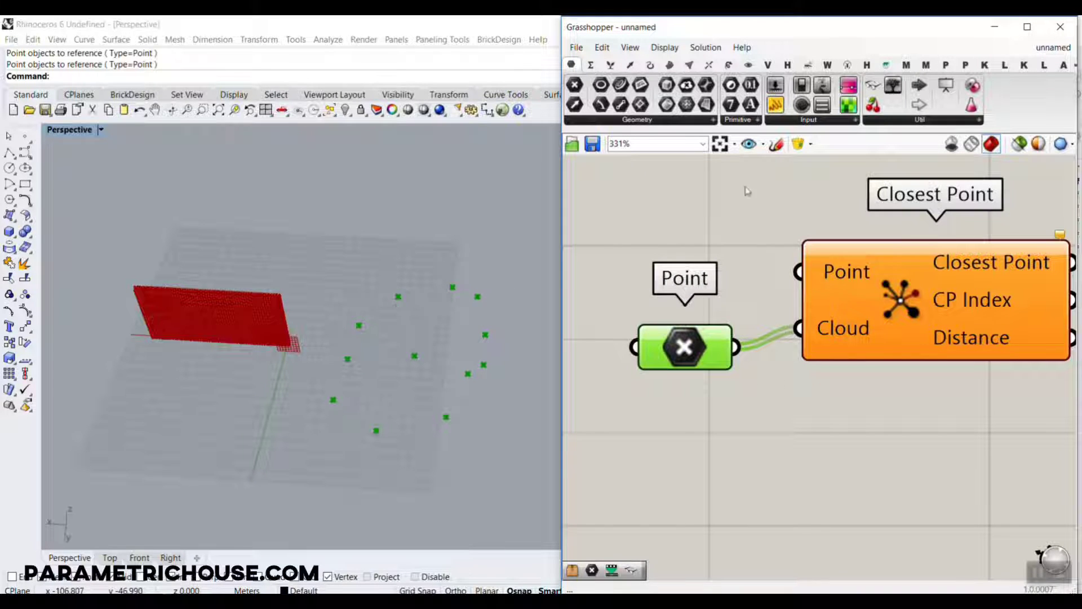
# Add a second Point parameter above the first and place one more Rhino point object behind the scattered points.
pyautogui.moveTo(575, 85); pyautogui.dragTo(661, 210)
pyautogui.rightClick(661, 212)
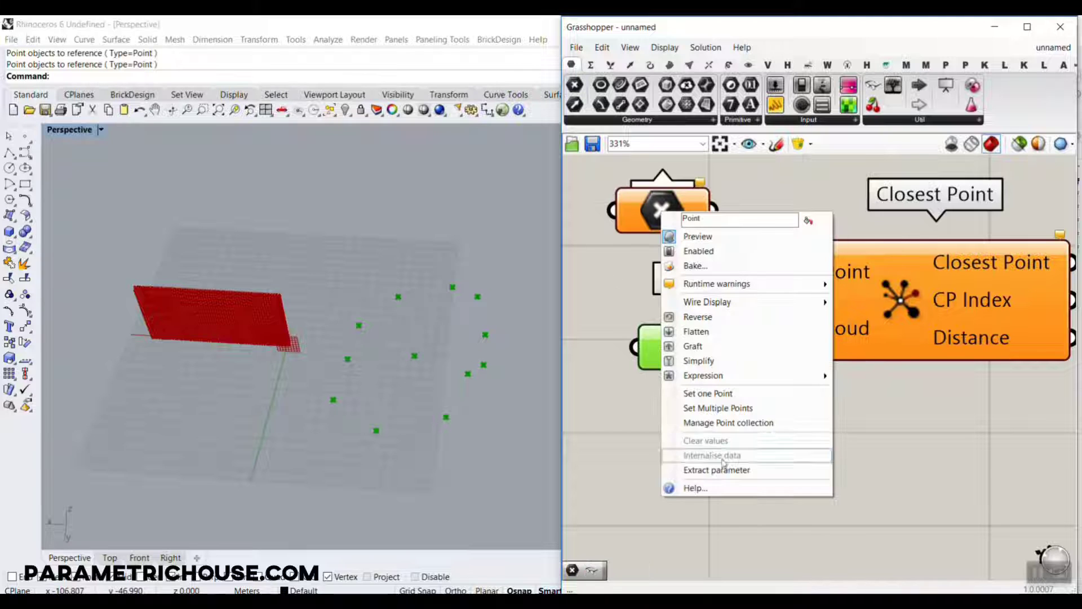
pyautogui.click(708, 393)
pyautogui.press('Escape')
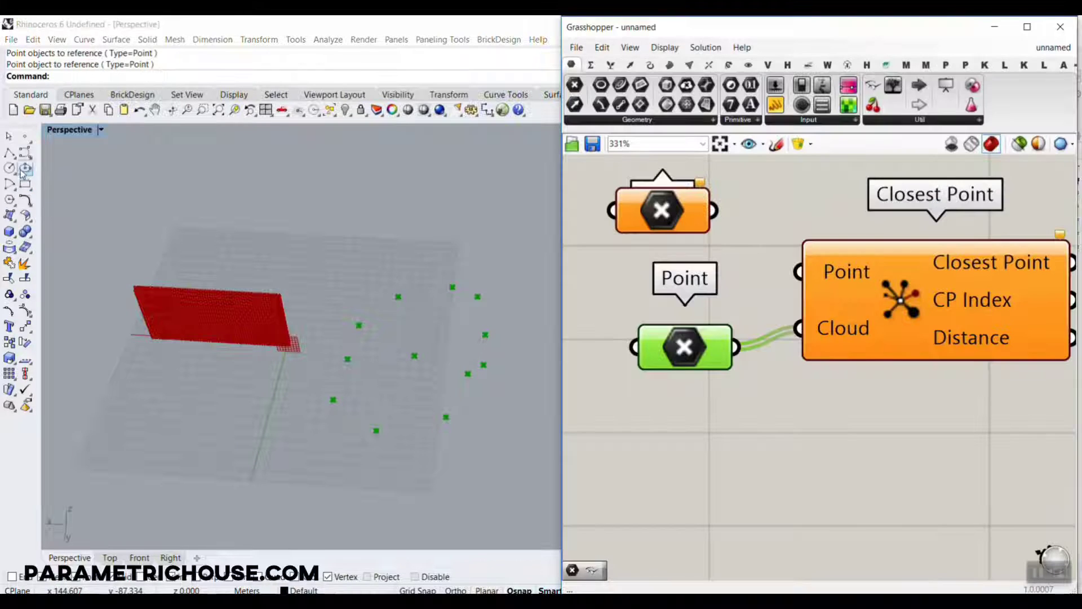
pyautogui.click(25, 137)
pyautogui.click(392, 262)
# Reference the new single Rhino point in the second Point parameter and connect it to Closest Point's Point input.
pyautogui.rightClick(671, 208)
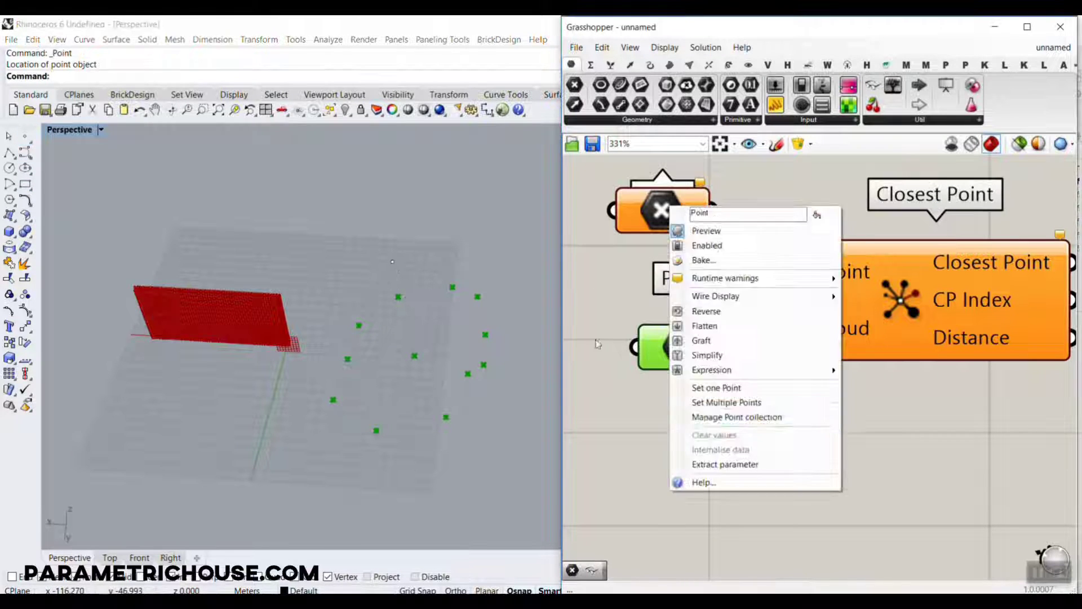
pyautogui.click(712, 387)
pyautogui.click(394, 262)
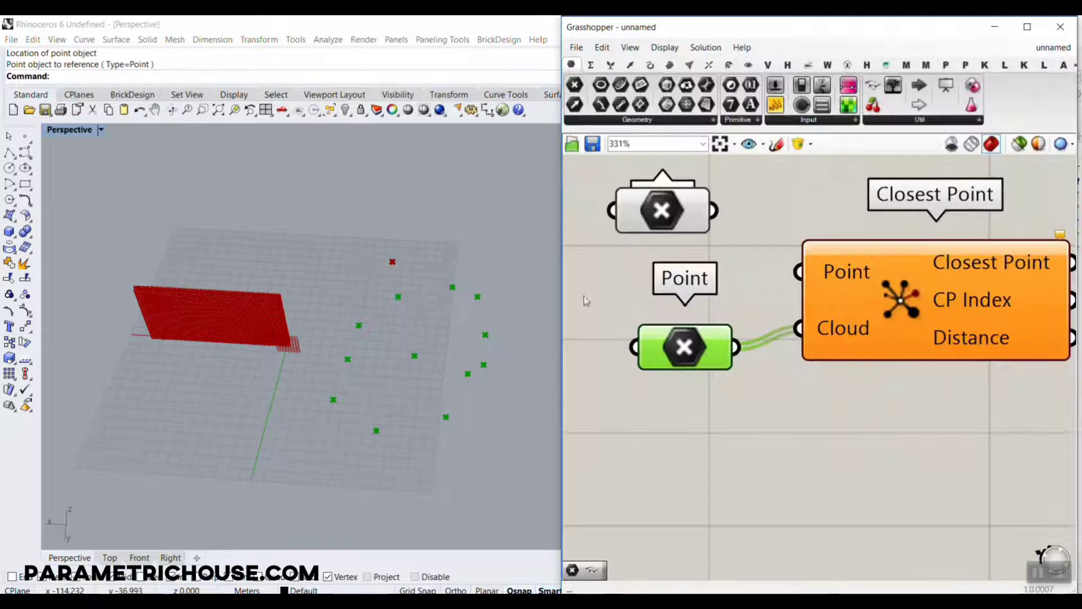
pyautogui.moveTo(690, 202); pyautogui.dragTo(798, 272)
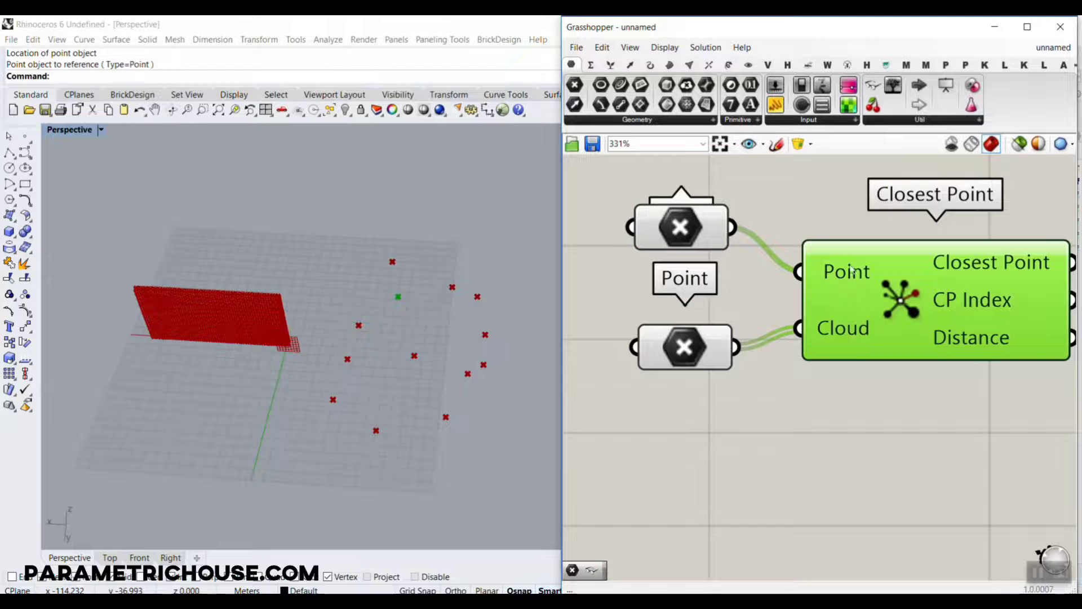
# Compare the single test point, the point cloud and the Closest Point result by highlighting each component's preview in the viewport.
pyautogui.click(708, 241)
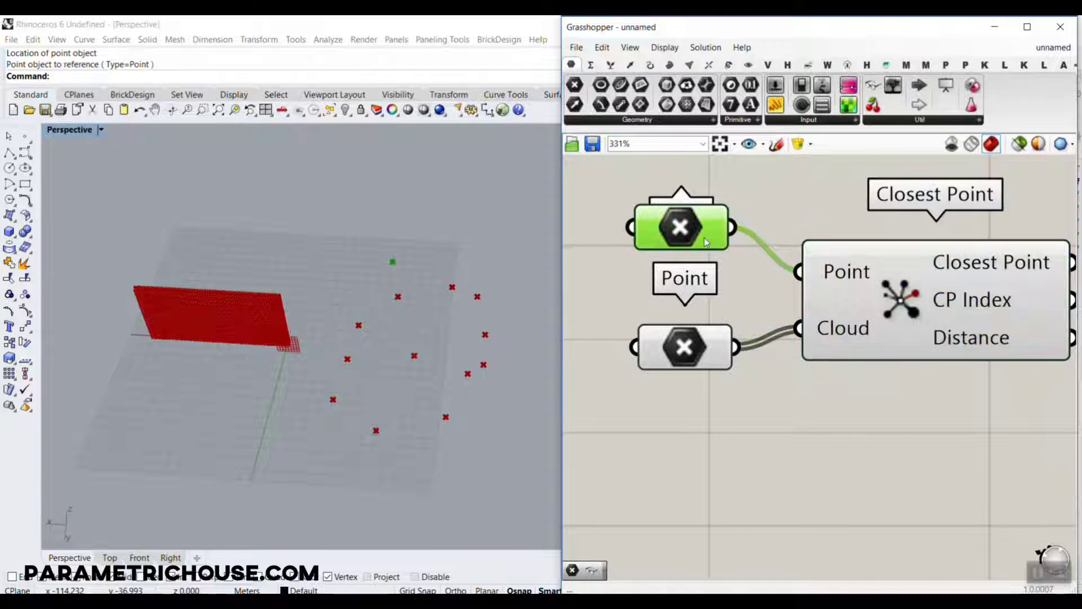
pyautogui.click(853, 328)
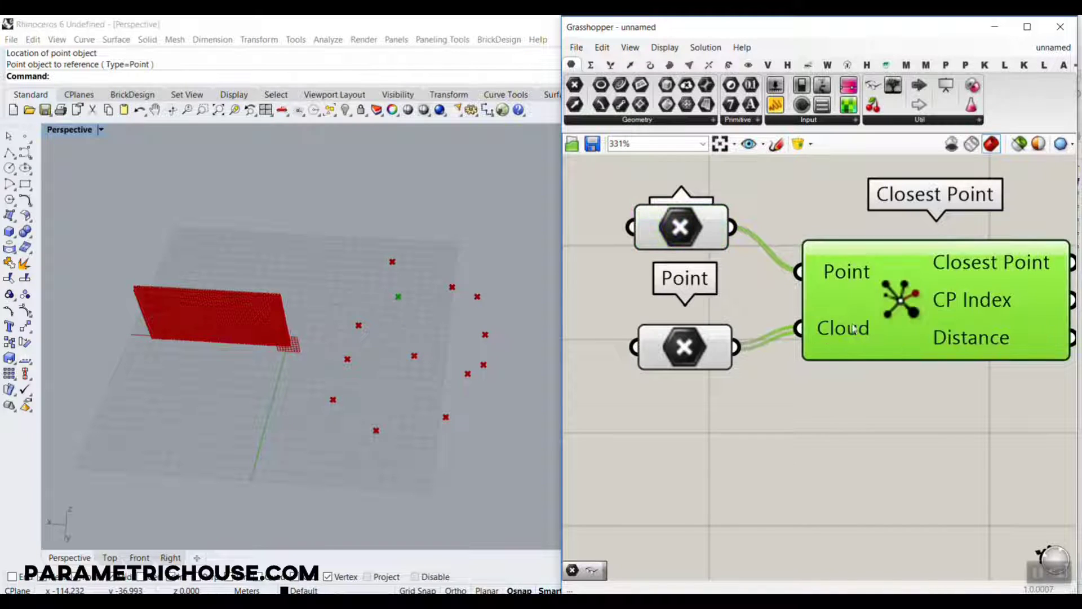
pyautogui.click(703, 350)
pyautogui.click(680, 228)
pyautogui.click(874, 289)
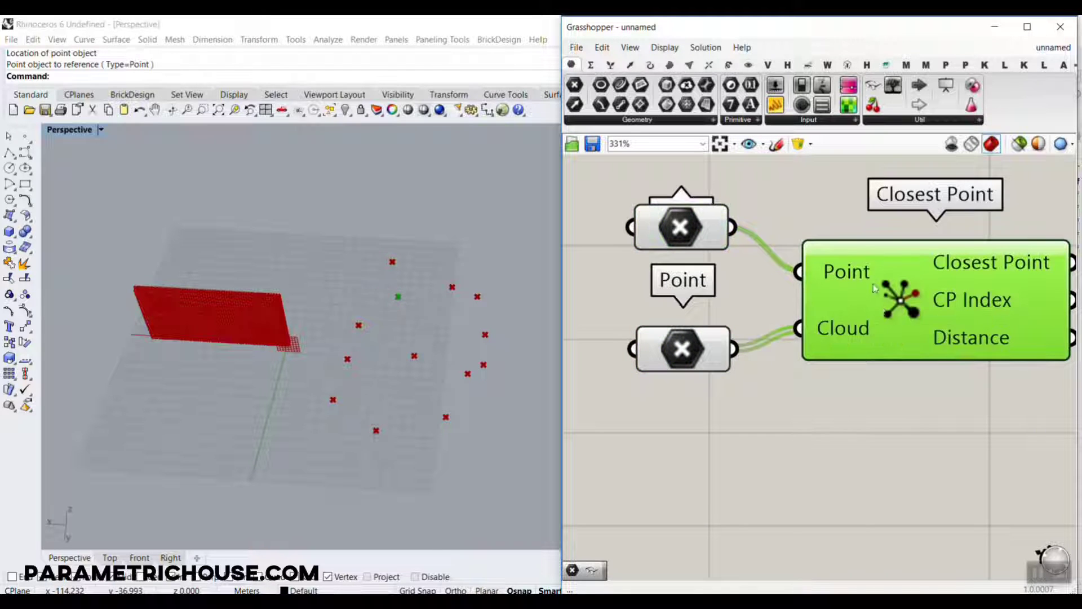
pyautogui.moveTo(981, 343); pyautogui.dragTo(877, 333, button='right')
pyautogui.scroll(-1, 806, 297)
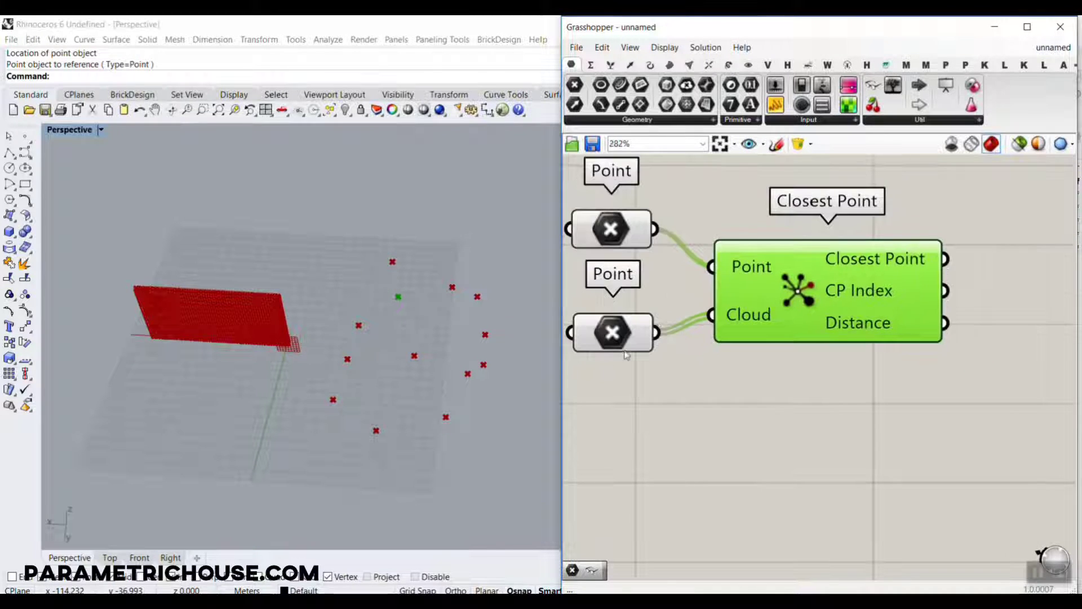
pyautogui.click(621, 333)
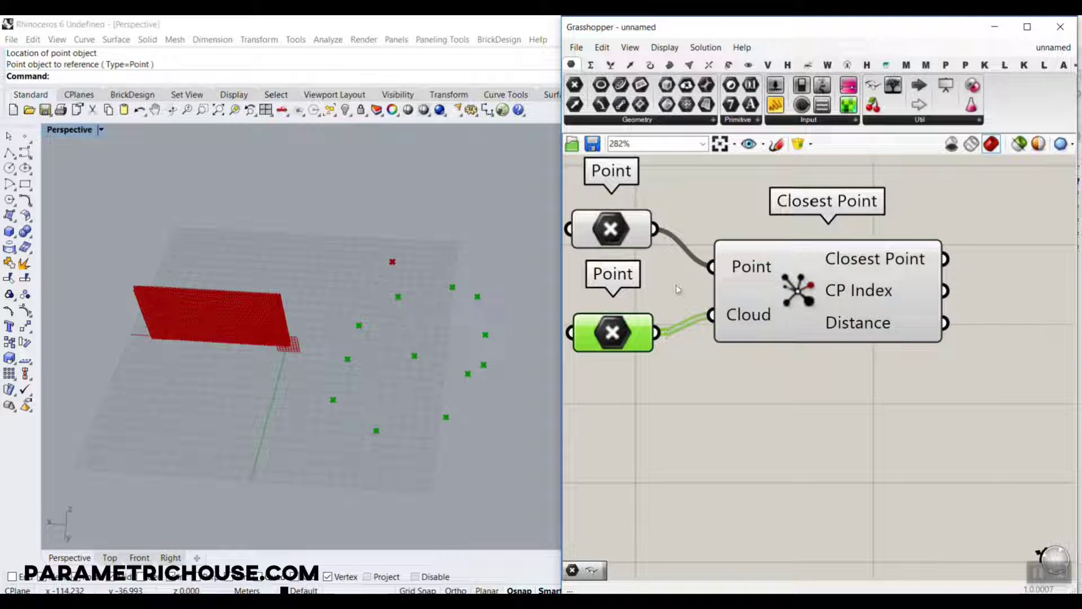
pyautogui.click(601, 230)
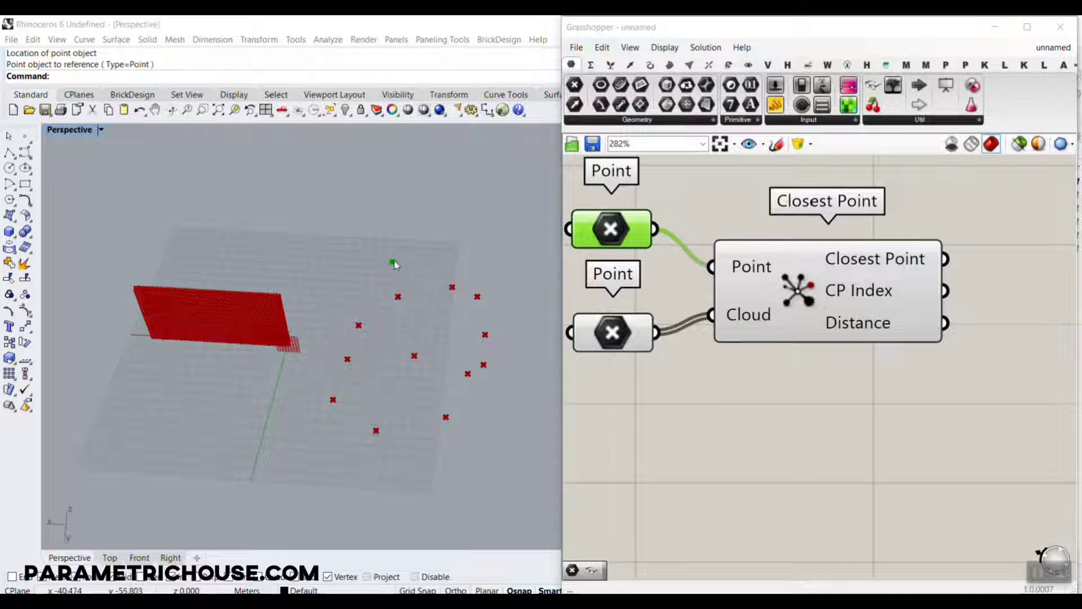
# Move the single test point to two other places among the scattered points to test the Closest Point result.
pyautogui.moveTo(393, 261); pyautogui.dragTo(443, 327)
pyautogui.click(818, 310)
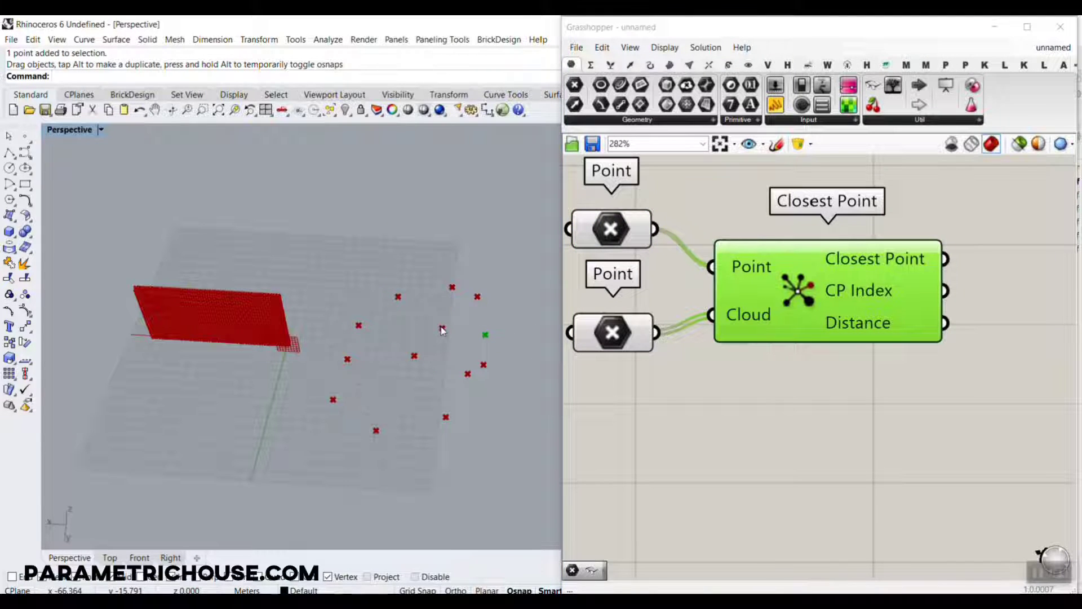
pyautogui.moveTo(442, 330); pyautogui.dragTo(336, 428)
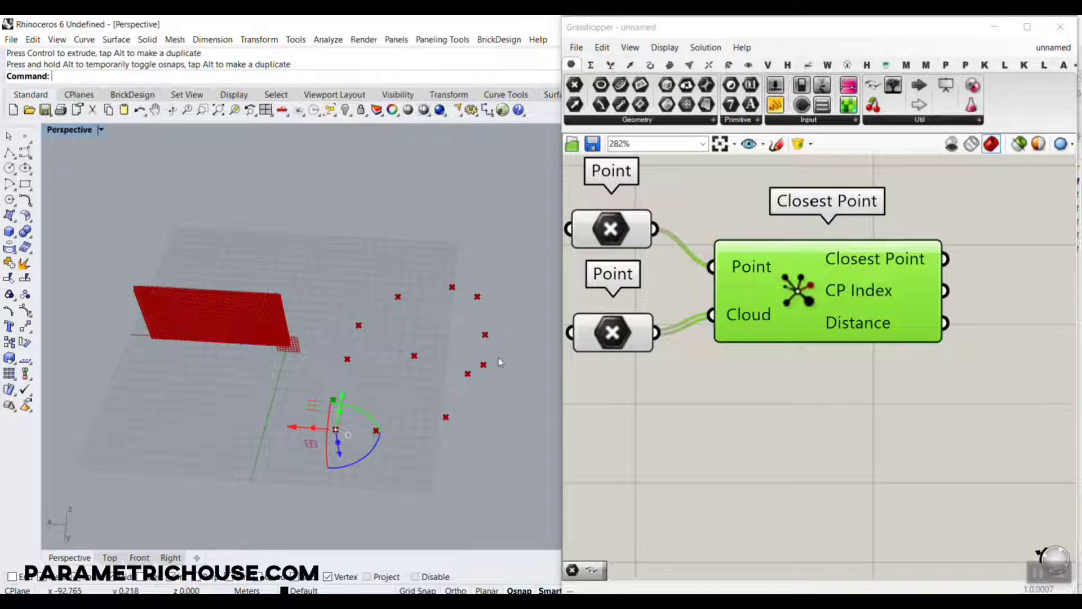
# Delete all thirteen test points in Rhino and both Point parameters feeding Closest Point.
pyautogui.moveTo(522, 263); pyautogui.dragTo(308, 505)
pyautogui.press('Delete')
pyautogui.moveTo(861, 416); pyautogui.dragTo(645, 298)
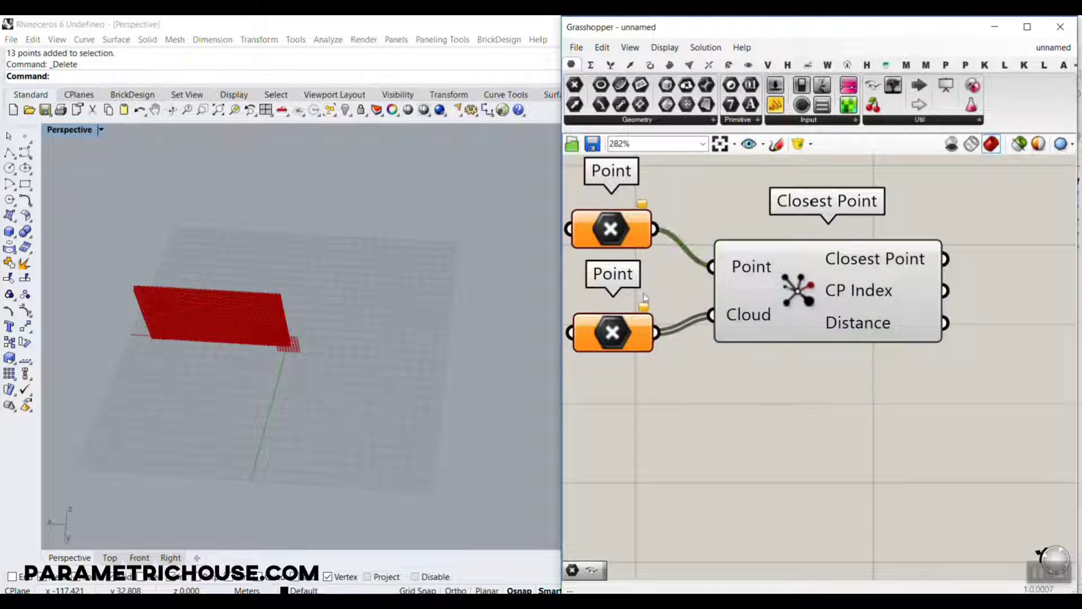
pyautogui.moveTo(633, 238); pyautogui.dragTo(565, 451)
pyautogui.click(625, 345)
pyautogui.press('Delete')
pyautogui.moveTo(621, 393); pyautogui.dragTo(737, 394, button='right')
pyautogui.click(687, 447)
pyautogui.press('Delete')
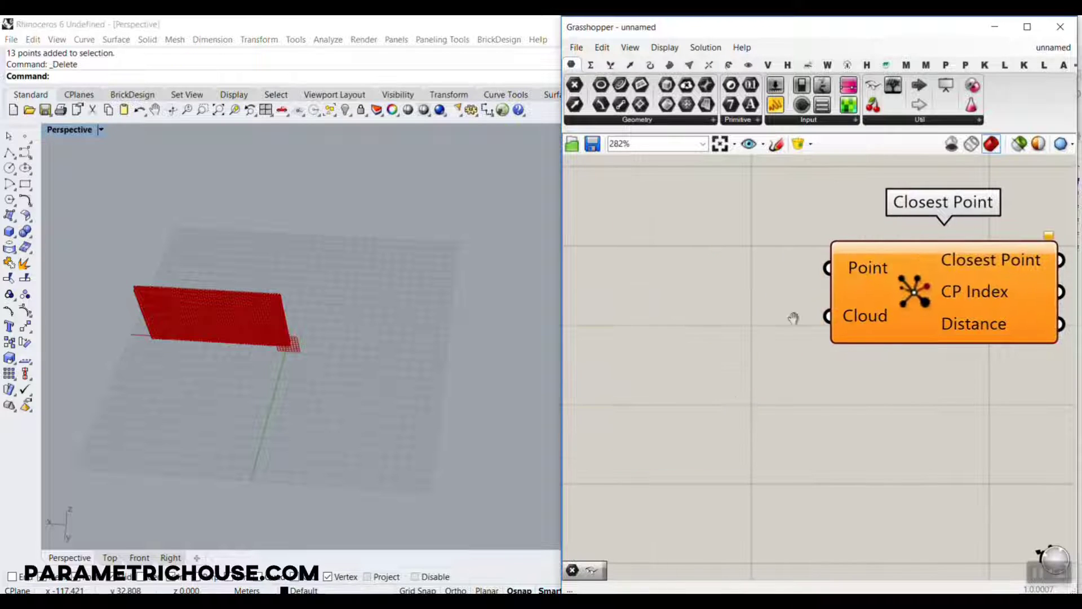
# Move the Closest Point component next to Divide Surface and Evaluate Surface.
pyautogui.scroll(-4, 793, 318)
pyautogui.moveTo(1009, 423); pyautogui.dragTo(854, 369)
pyautogui.scroll(3, 678, 299)
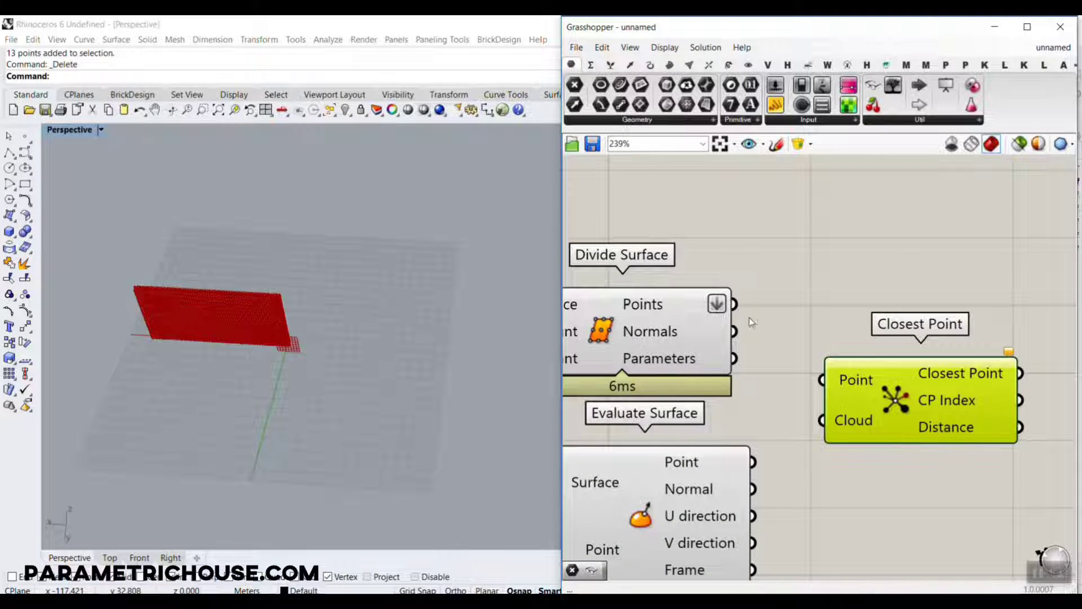
pyautogui.hotkey('ctrl', '2')
pyautogui.moveTo(737, 299)
pyautogui.mouseDown()
pyautogui.moveTo(759, 341)
pyautogui.moveTo(815, 370)
pyautogui.moveTo(789, 379)
pyautogui.moveTo(786, 445)
pyautogui.moveTo(817, 437)
pyautogui.mouseUp()
pyautogui.moveTo(714, 469); pyautogui.dragTo(811, 377)
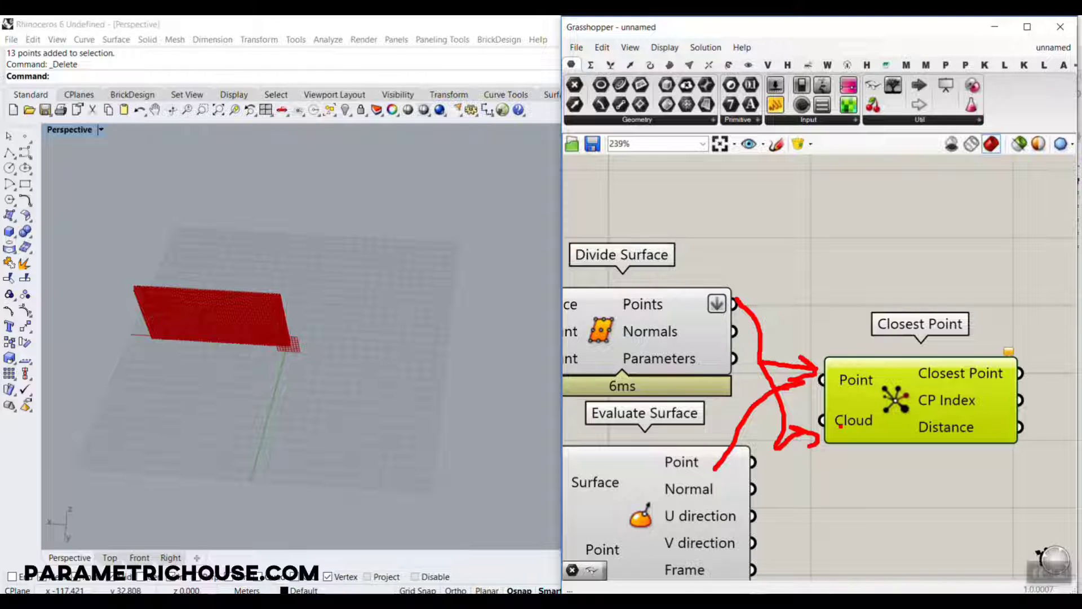
pyautogui.press('Escape')
# Check the Divide Surface grid on the panel and connect its Points output to Closest Point's Point input.
pyautogui.moveTo(803, 330); pyautogui.dragTo(880, 309, button='right')
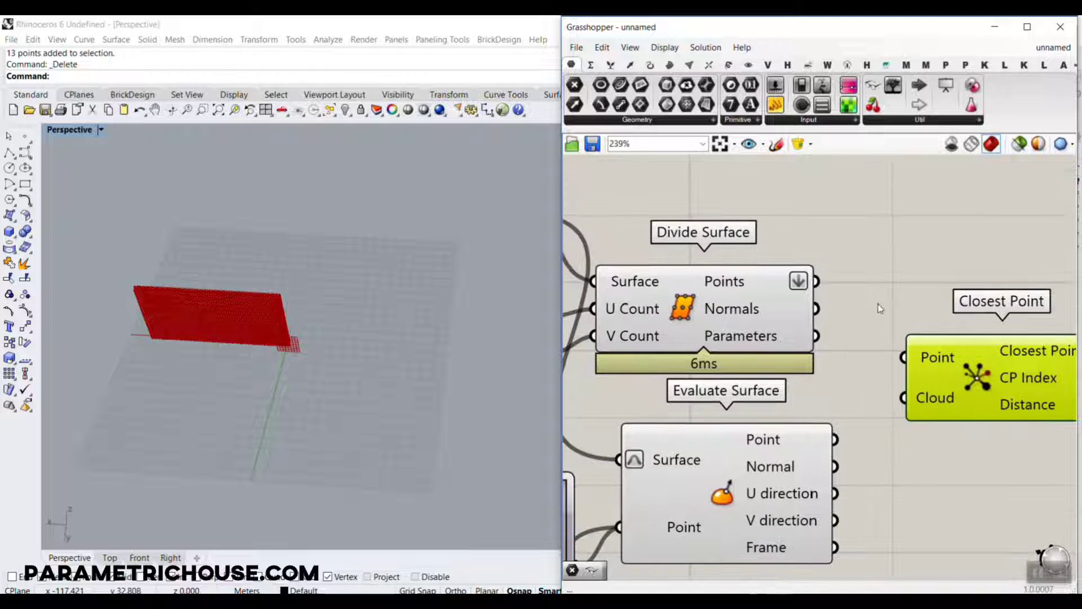
pyautogui.click(710, 316)
pyautogui.moveTo(338, 361); pyautogui.dragTo(189, 302, button='right')
pyautogui.scroll(7, 186, 299)
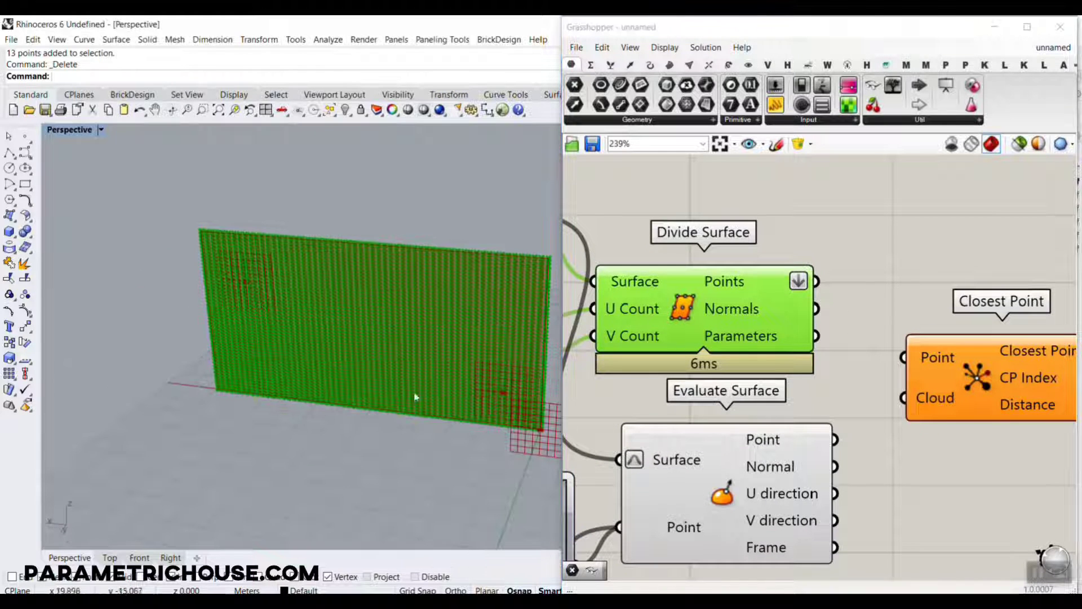
pyautogui.moveTo(891, 340); pyautogui.dragTo(755, 330, button='right')
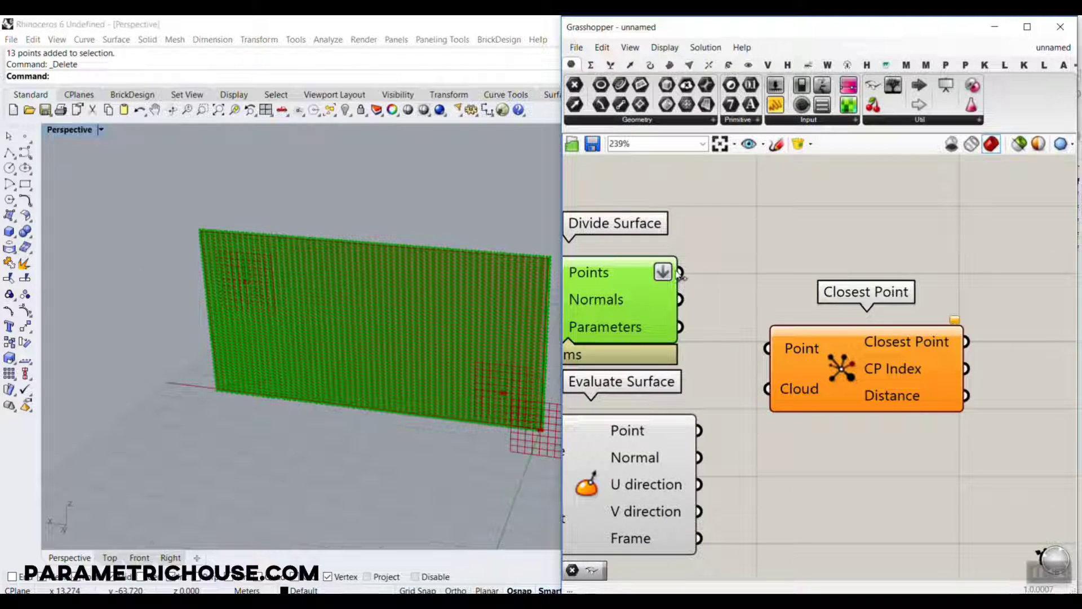
pyautogui.moveTo(680, 273); pyautogui.dragTo(768, 348)
# Connect Evaluate Surface's Point output to Closest Point's Cloud input and highlight the resulting closest points.
pyautogui.click(686, 439)
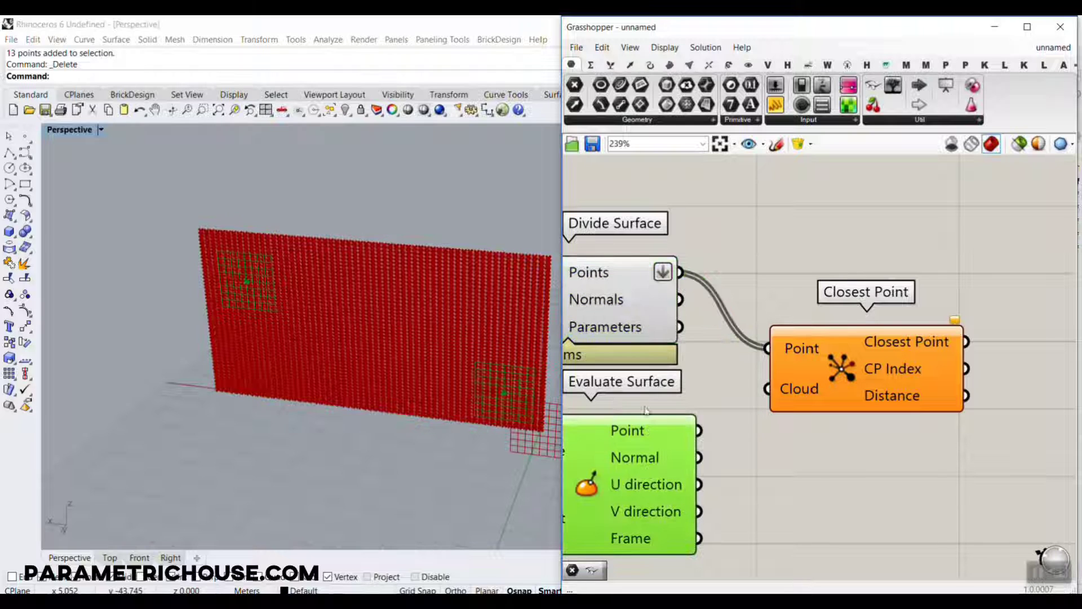
pyautogui.moveTo(698, 430); pyautogui.dragTo(768, 388)
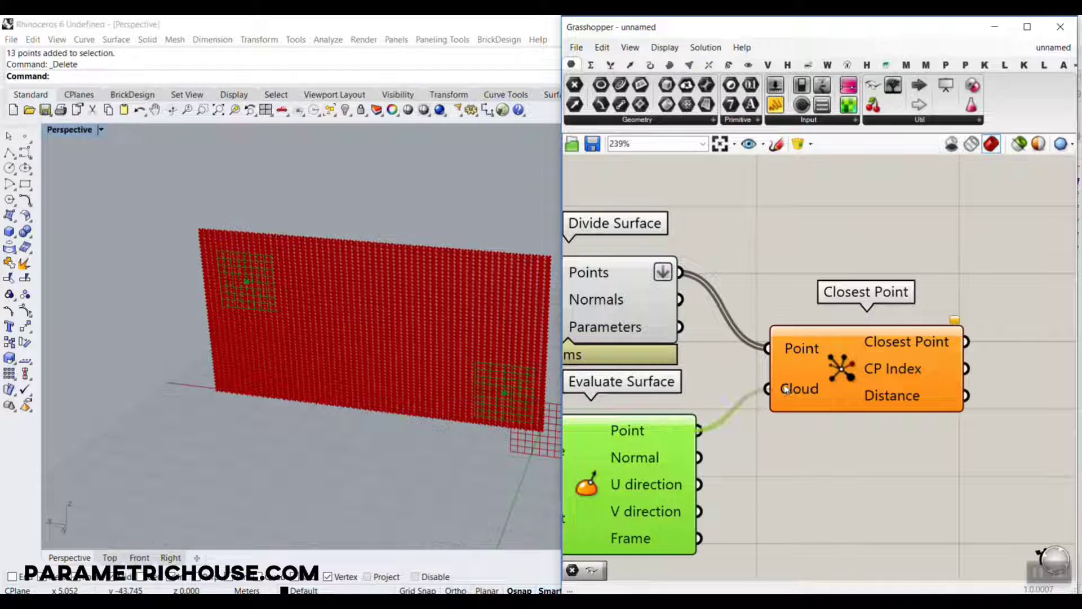
pyautogui.click(859, 377)
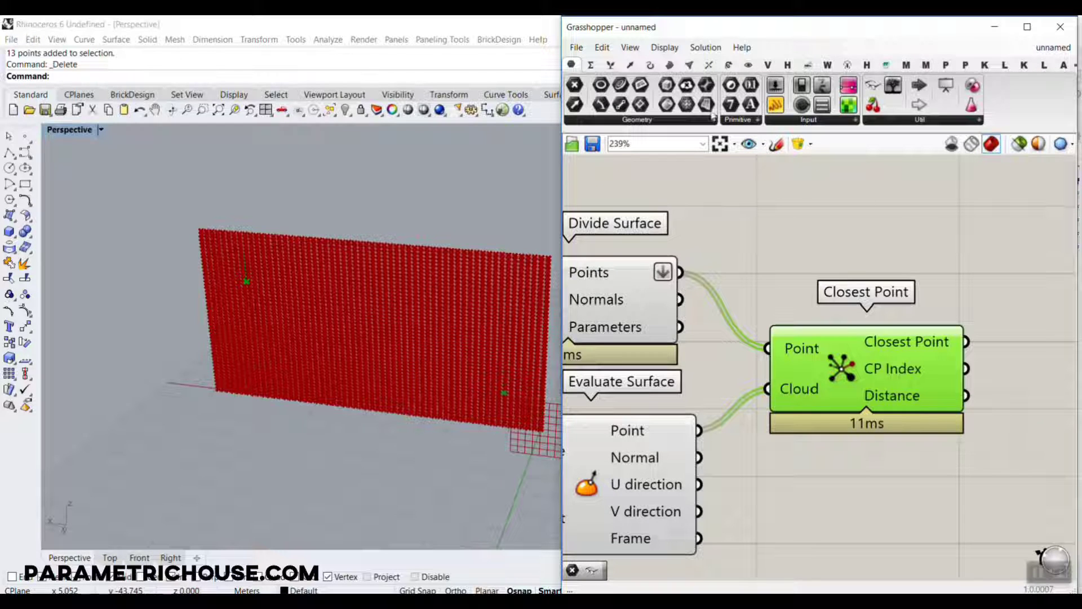
# Add a Line component above Closest Point and connect Divide Surface's Points output to its Start Point input.
pyautogui.click(649, 65)
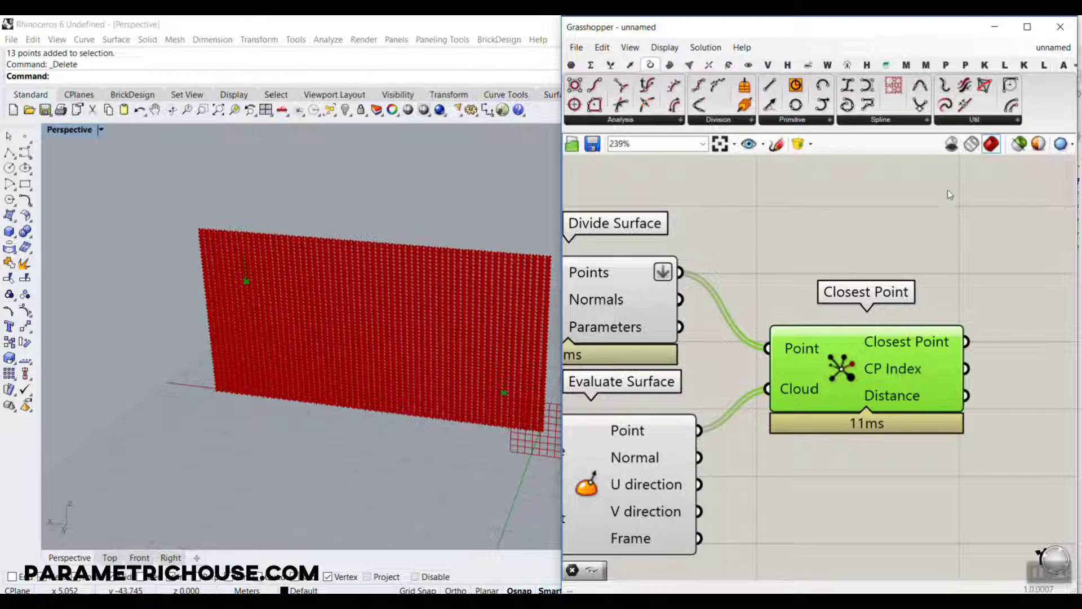
pyautogui.click(776, 86)
pyautogui.click(877, 229)
pyautogui.moveTo(725, 303); pyautogui.dragTo(868, 287, button='right')
pyautogui.click(727, 284)
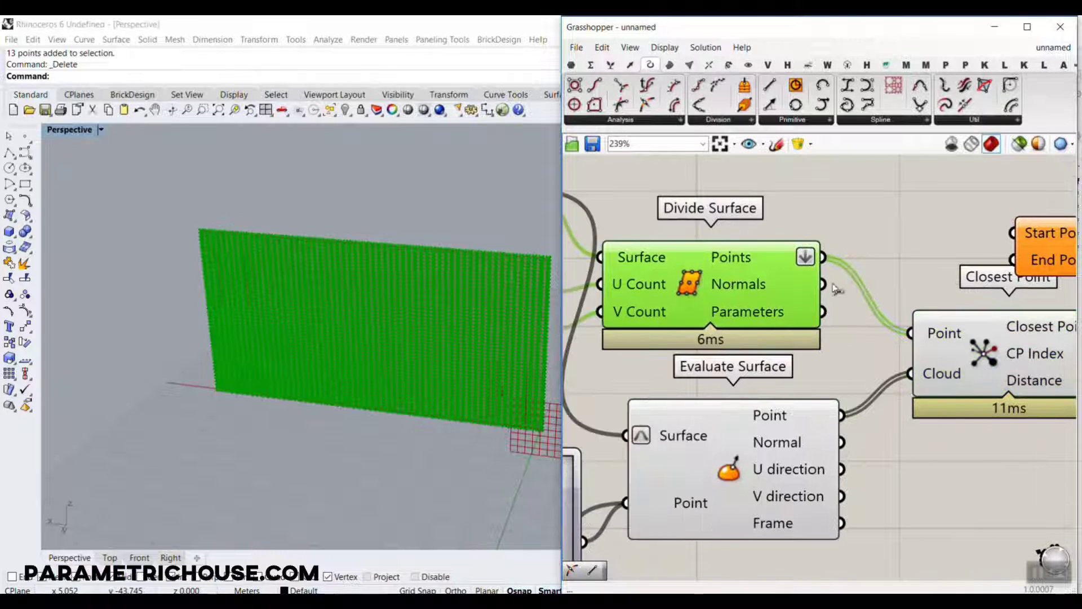
pyautogui.moveTo(823, 257); pyautogui.dragTo(1012, 233)
# Connect the Closest Point output to the Line's End Point input and inspect the lines on the panel.
pyautogui.moveTo(977, 275); pyautogui.dragTo(682, 264, button='right')
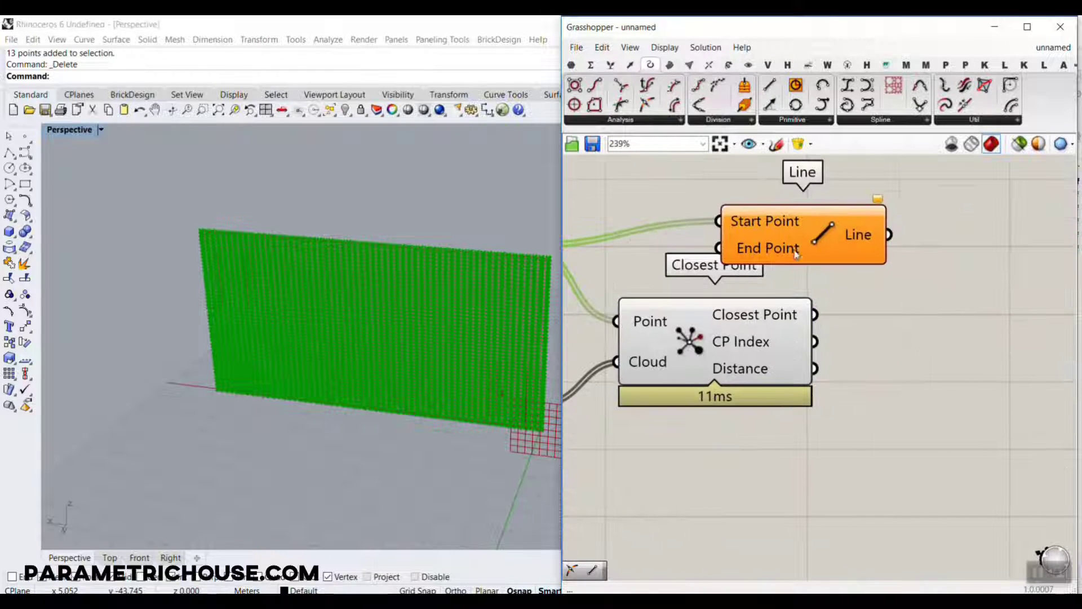
pyautogui.click(797, 254)
pyautogui.scroll(2, 778, 321)
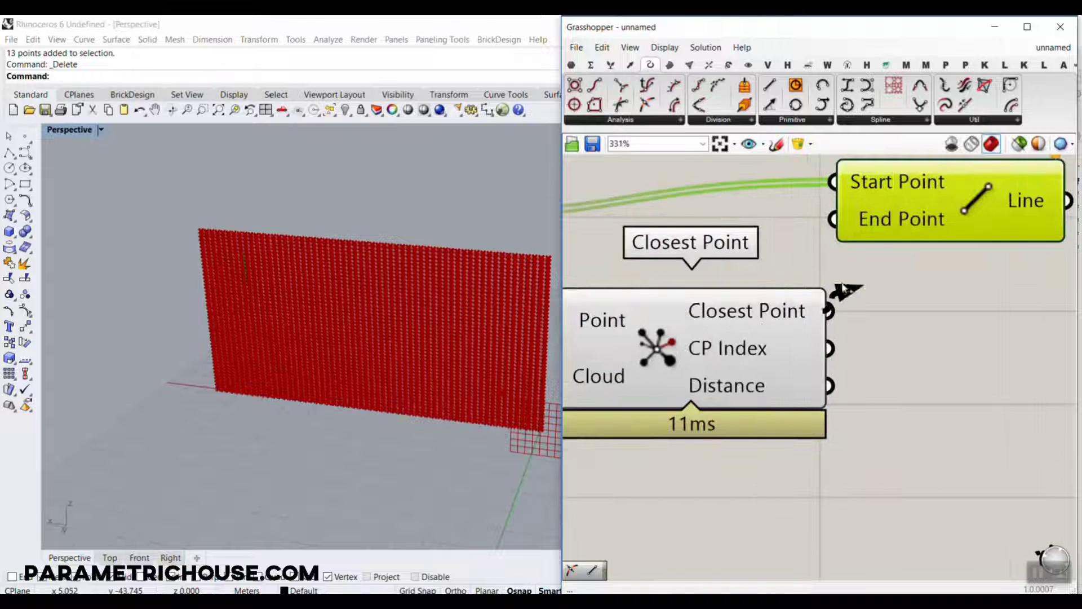
pyautogui.moveTo(843, 288); pyautogui.dragTo(882, 252)
pyautogui.scroll(4, 271, 346)
pyautogui.scroll(-6, 271, 346)
pyautogui.moveTo(295, 359); pyautogui.dragTo(276, 373, button='right')
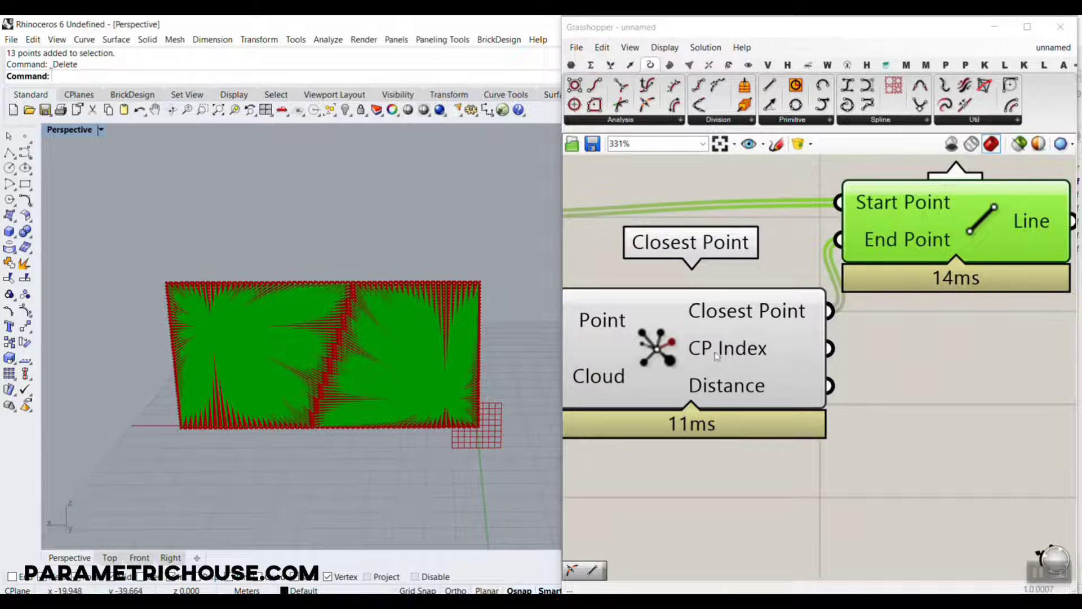
# Set the 0.11 ; 0.2 MD Slider to 0.26 ; 0.45 to shift one attractor location on the panel.
pyautogui.scroll(-8, 716, 355)
pyautogui.scroll(10, 639, 451)
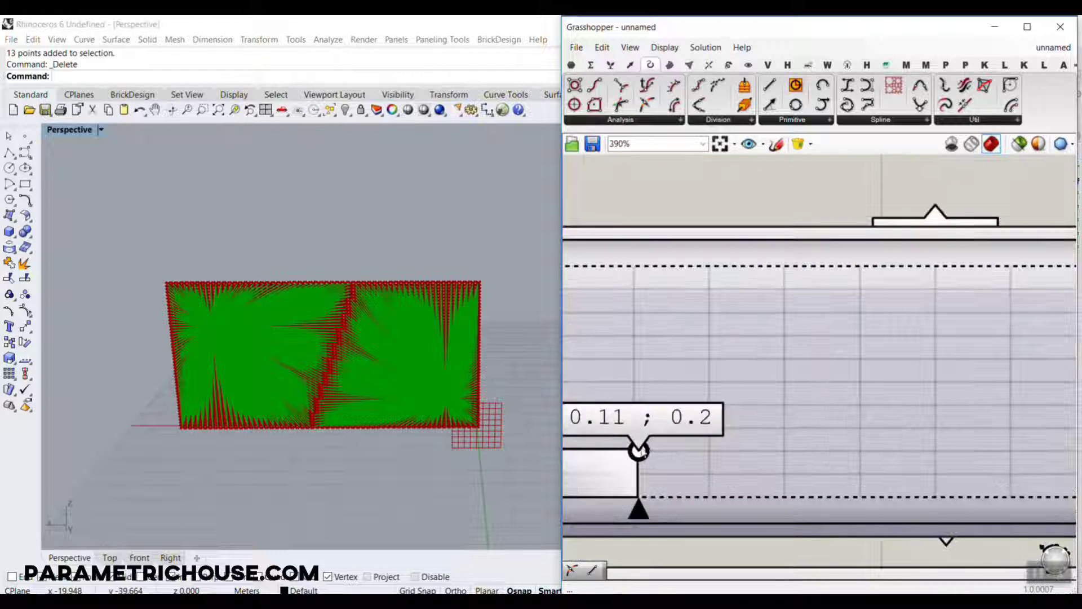
pyautogui.moveTo(641, 453); pyautogui.dragTo(761, 425)
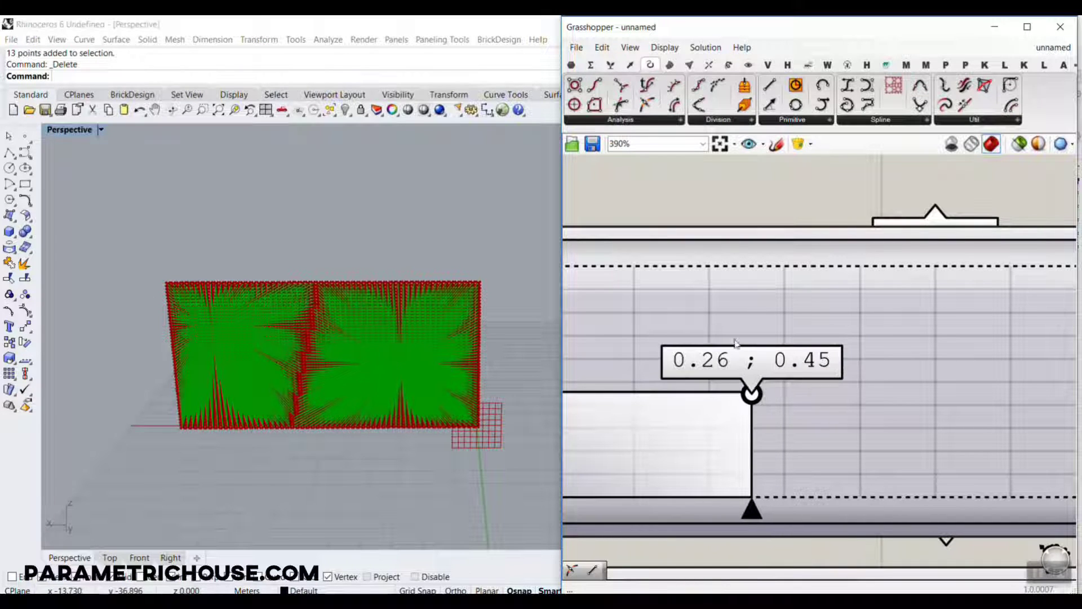
# Highlight Evaluate Surface to examine its two attractor locations on the panel.
pyautogui.scroll(-8, 736, 343)
pyautogui.scroll(5, 773, 325)
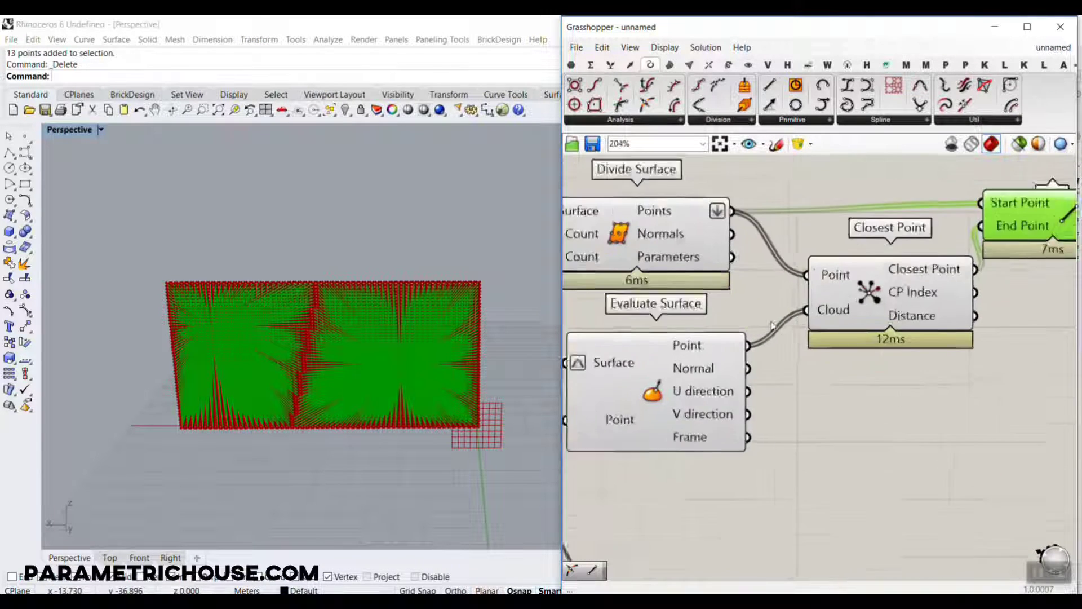
pyautogui.scroll(1, 772, 325)
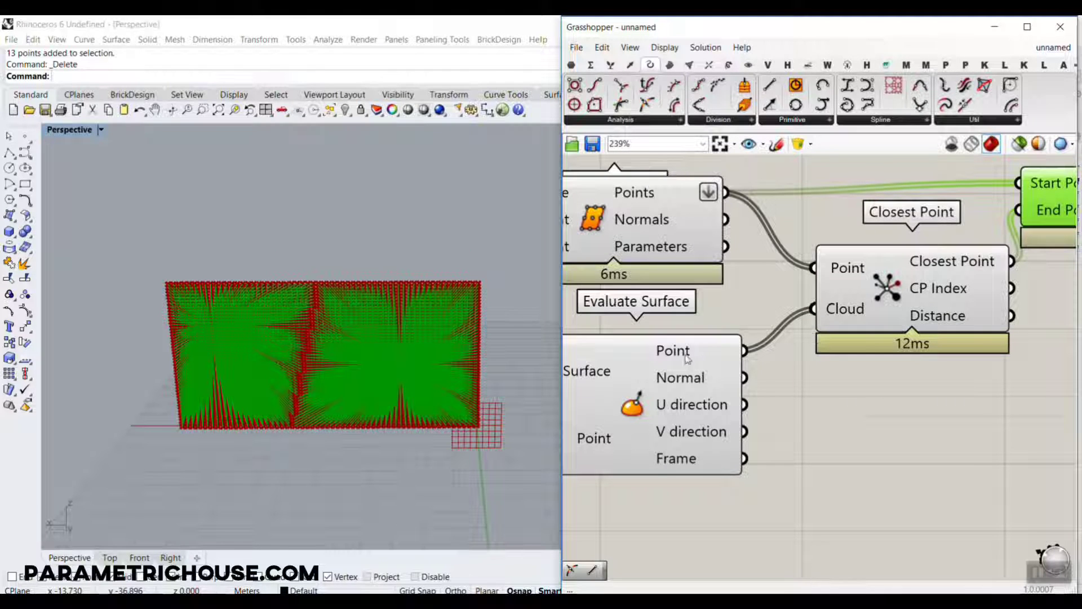
pyautogui.click(667, 370)
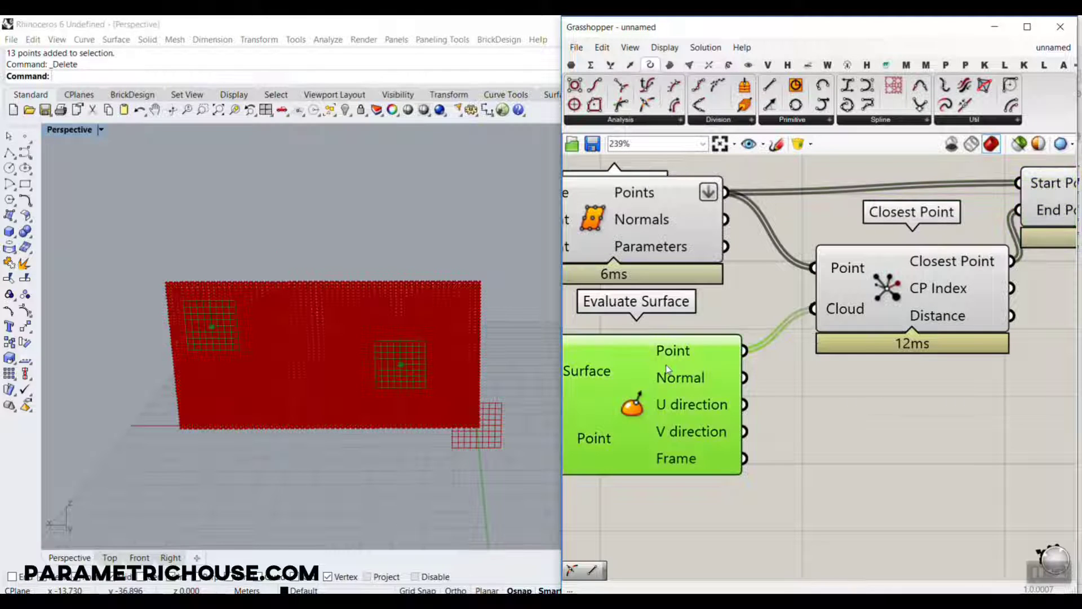
# Highlight Divide Surface and examine its points beneath the closest-point lines on the panel.
pyautogui.click(650, 199)
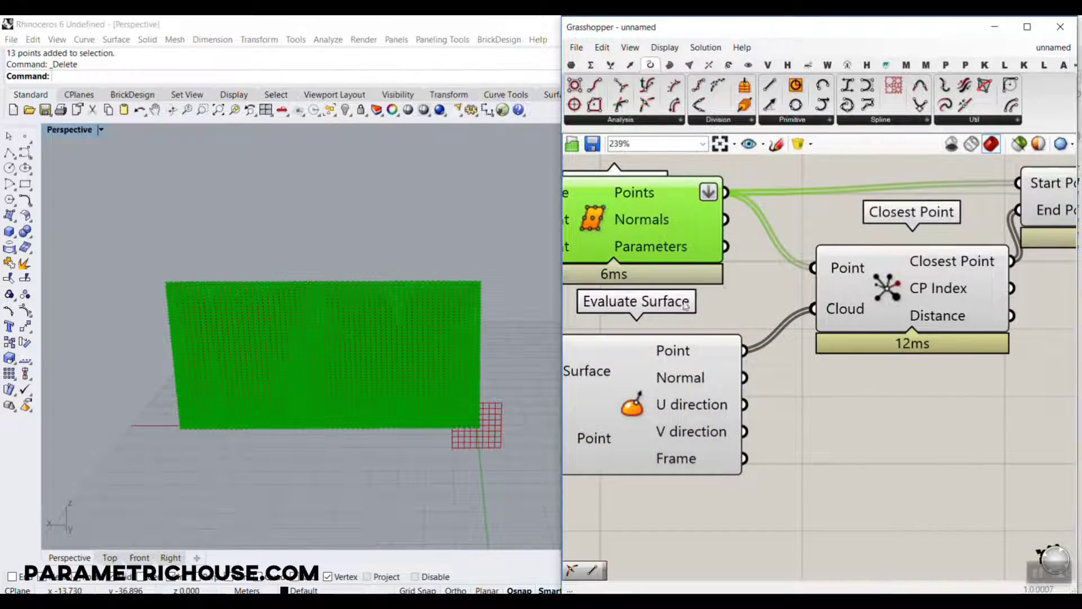
pyautogui.scroll(5, 341, 341)
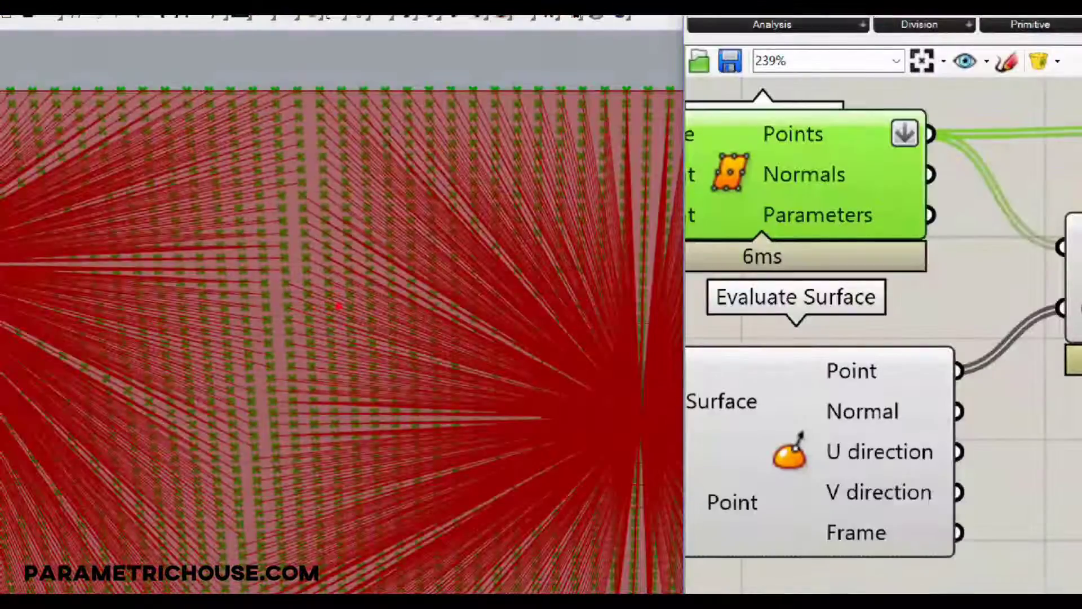
pyautogui.moveTo(644, 386); pyautogui.dragTo(667, 457)
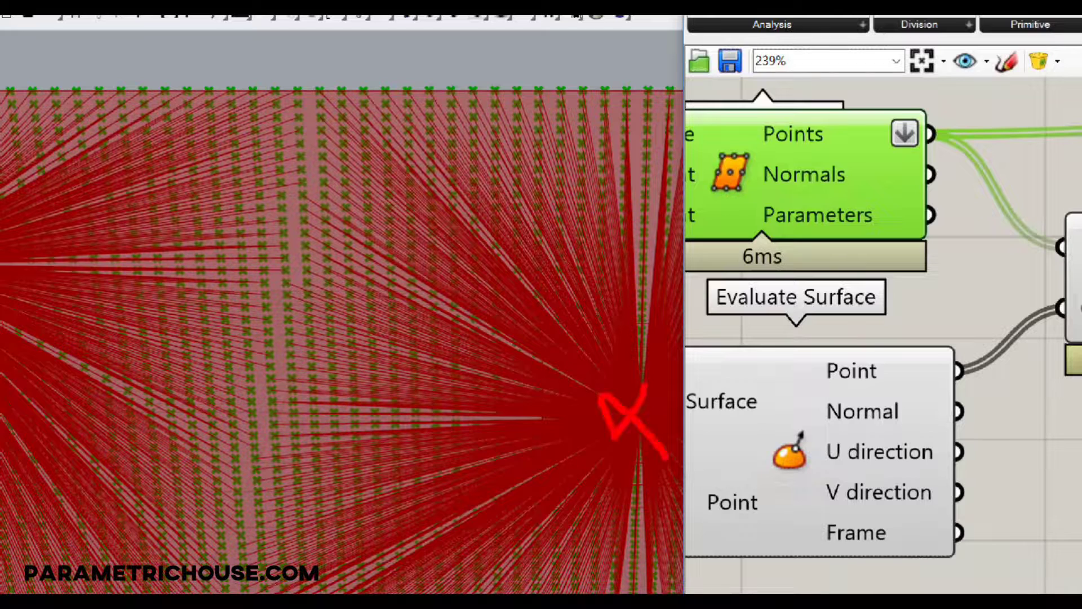
pyautogui.moveTo(17, 278); pyautogui.dragTo(59, 343)
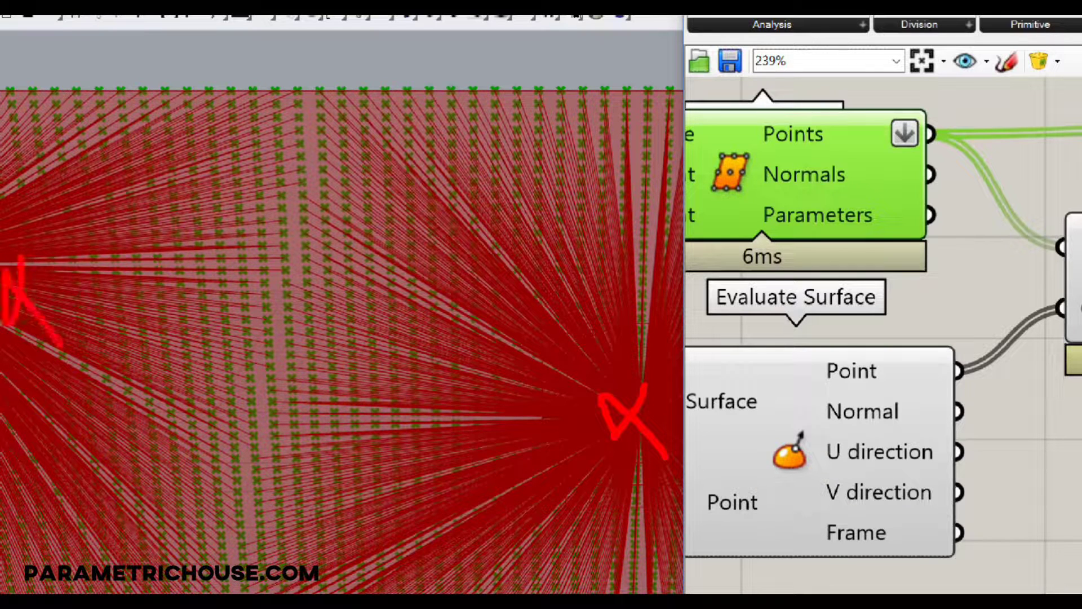
pyautogui.moveTo(302, 204); pyautogui.dragTo(307, 212)
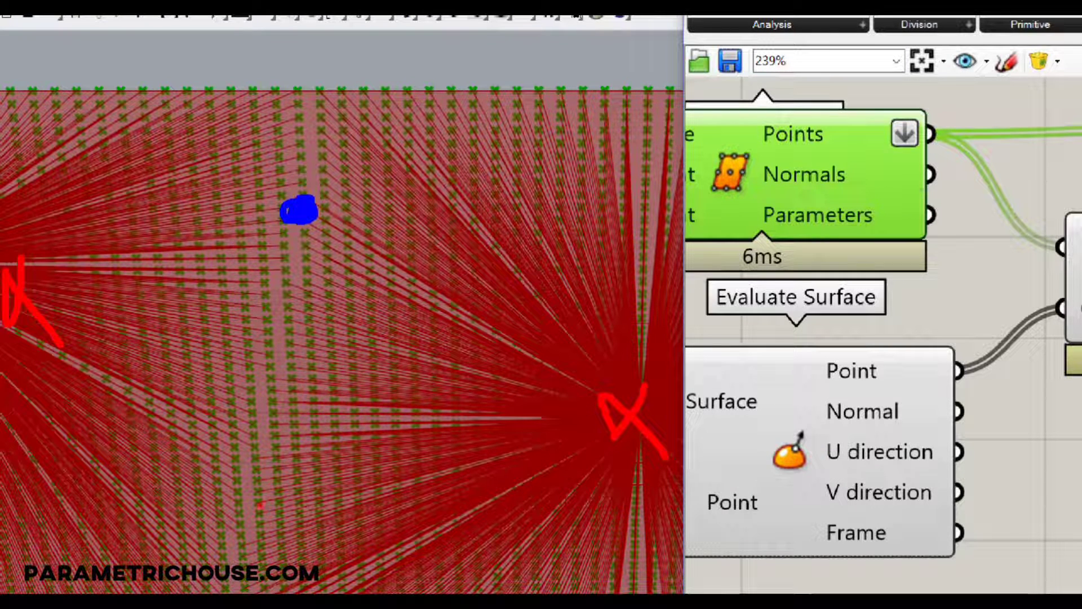
pyautogui.moveTo(212, 471)
pyautogui.mouseDown()
pyautogui.moveTo(259, 467)
pyautogui.moveTo(285, 540)
pyautogui.mouseUp()
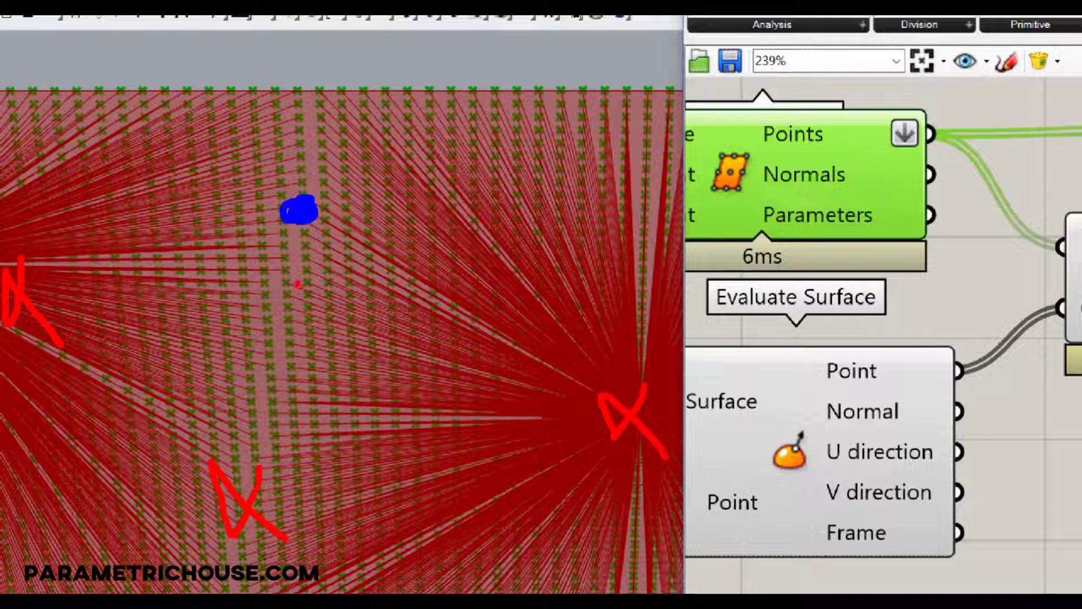
pyautogui.moveTo(273, 213)
pyautogui.mouseDown()
pyautogui.moveTo(73, 300)
pyautogui.moveTo(138, 314)
pyautogui.mouseUp()
pyautogui.moveTo(270, 245); pyautogui.dragTo(239, 423)
pyautogui.moveTo(222, 372); pyautogui.dragTo(240, 424)
pyautogui.moveTo(279, 387); pyautogui.dragTo(242, 421)
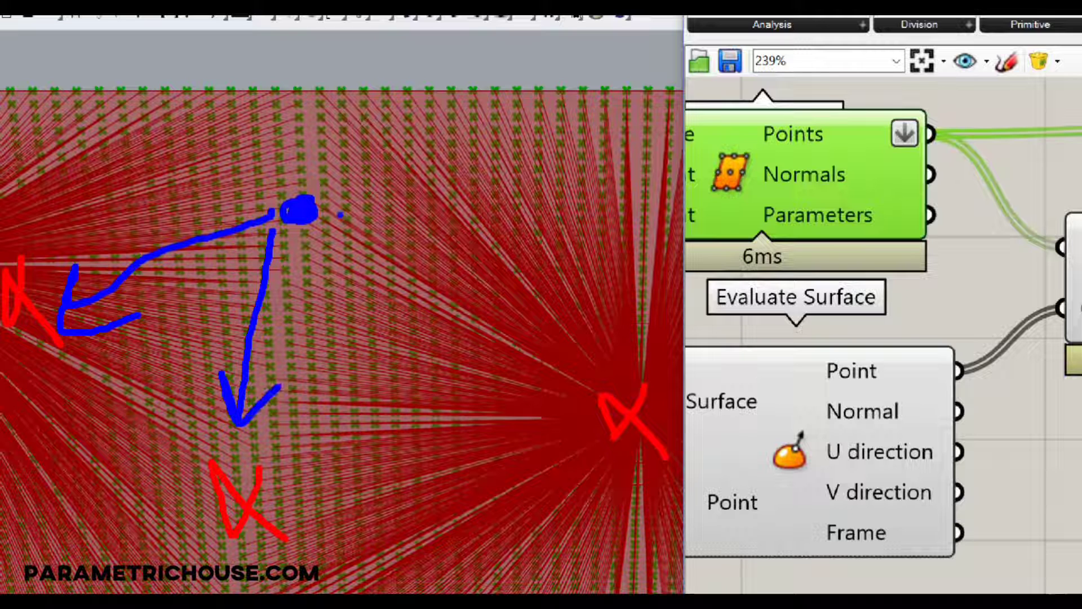
pyautogui.moveTo(339, 213); pyautogui.dragTo(586, 383)
pyautogui.moveTo(558, 341); pyautogui.dragTo(587, 386)
pyautogui.moveTo(519, 399); pyautogui.dragTo(586, 389)
pyautogui.moveTo(96, 213)
pyautogui.mouseDown()
pyautogui.moveTo(145, 224)
pyautogui.moveTo(197, 135)
pyautogui.mouseUp()
pyautogui.click(211, 193)
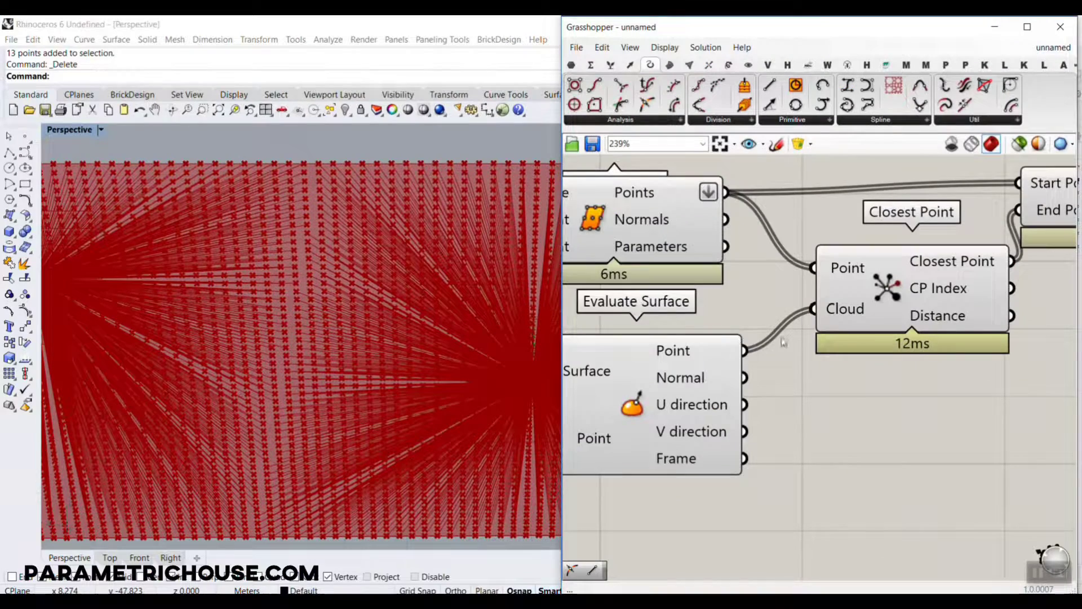
# Delete the Line component fed by Divide Surface and Closest Point.
pyautogui.scroll(-3, 771, 328)
pyautogui.moveTo(771, 329); pyautogui.dragTo(687, 331, button='right')
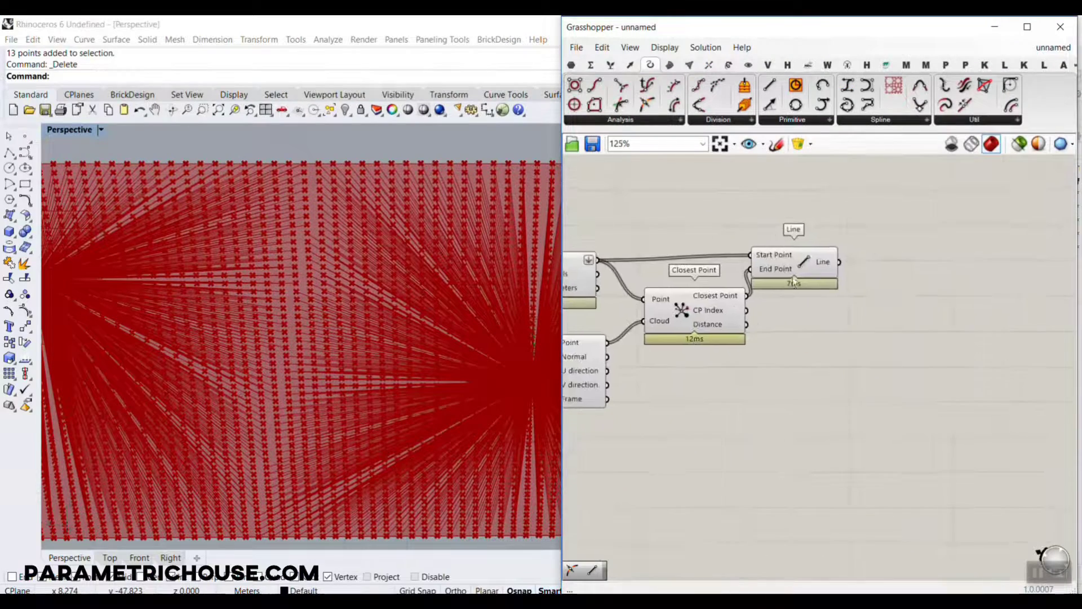
pyautogui.moveTo(799, 273); pyautogui.dragTo(807, 271)
pyautogui.press('Delete')
# Highlight Closest Point to examine its output points on the whole panel.
pyautogui.scroll(3, 705, 323)
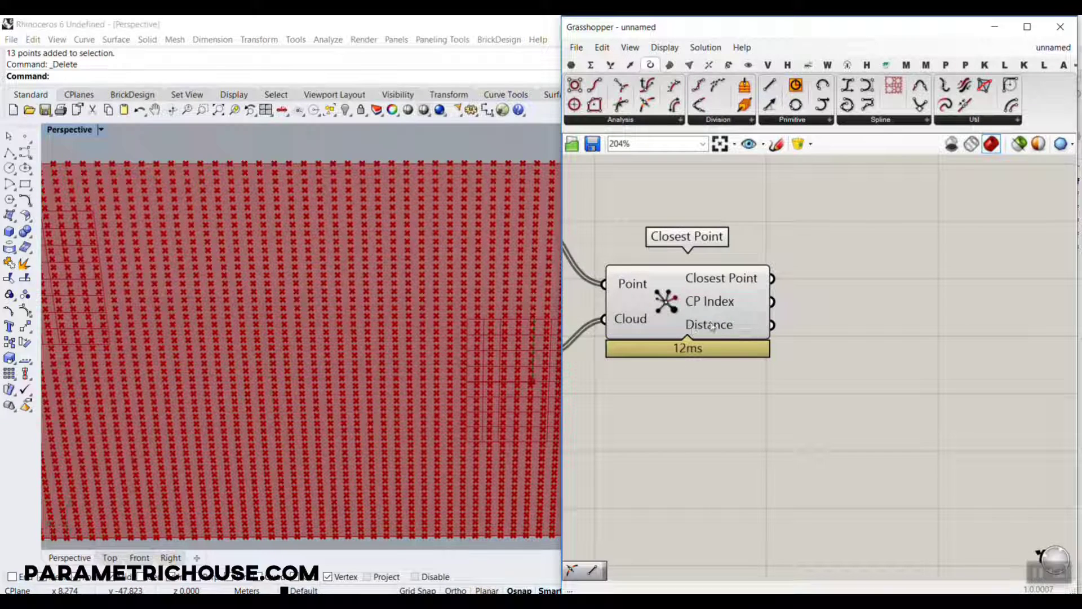
pyautogui.click(688, 301)
pyautogui.scroll(-4, 282, 342)
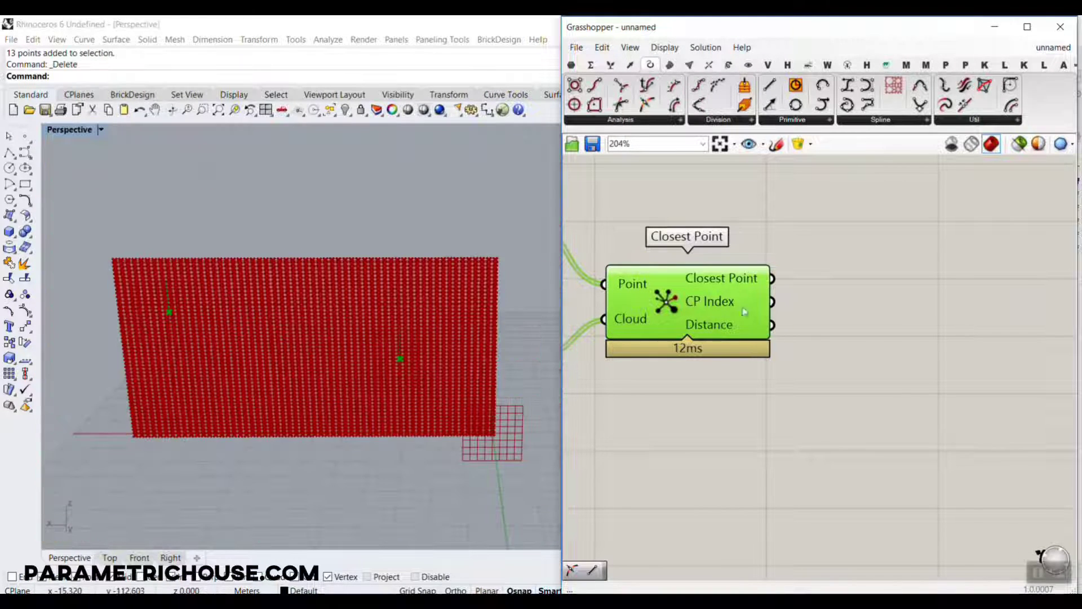
# Add a Move component above Closest Point and connect Divide Surface's Points output to its Geometry input.
pyautogui.moveTo(686, 292); pyautogui.dragTo(862, 334, button='right')
pyautogui.doubleClick(905, 252)
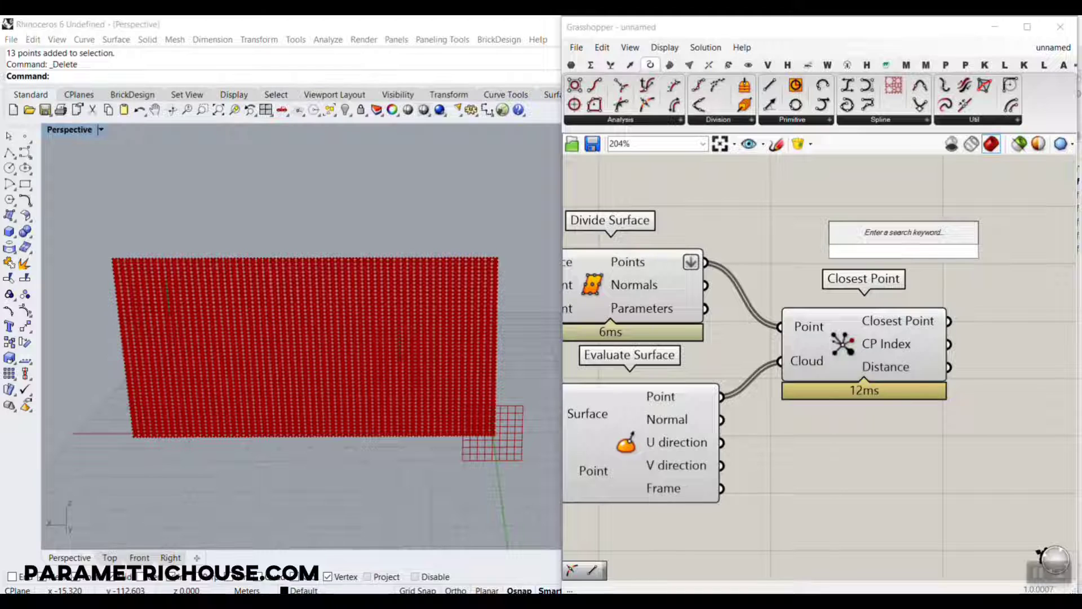
pyautogui.write('mv')
pyautogui.click(861, 182)
pyautogui.scroll(3, 706, 270)
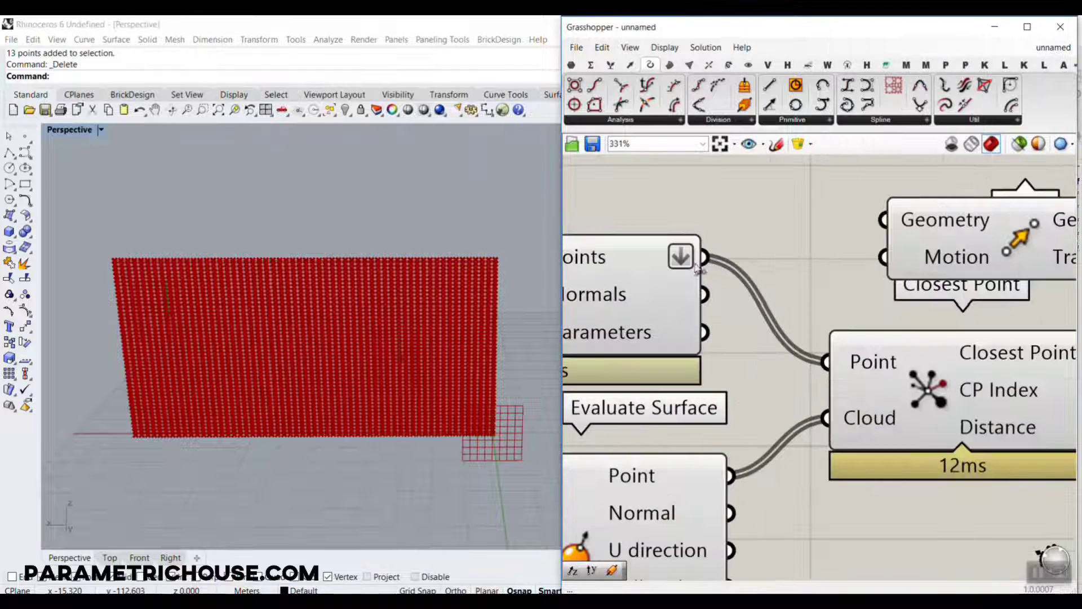
pyautogui.moveTo(704, 259); pyautogui.dragTo(1017, 245)
pyautogui.moveTo(422, 319); pyautogui.dragTo(320, 351, button='right')
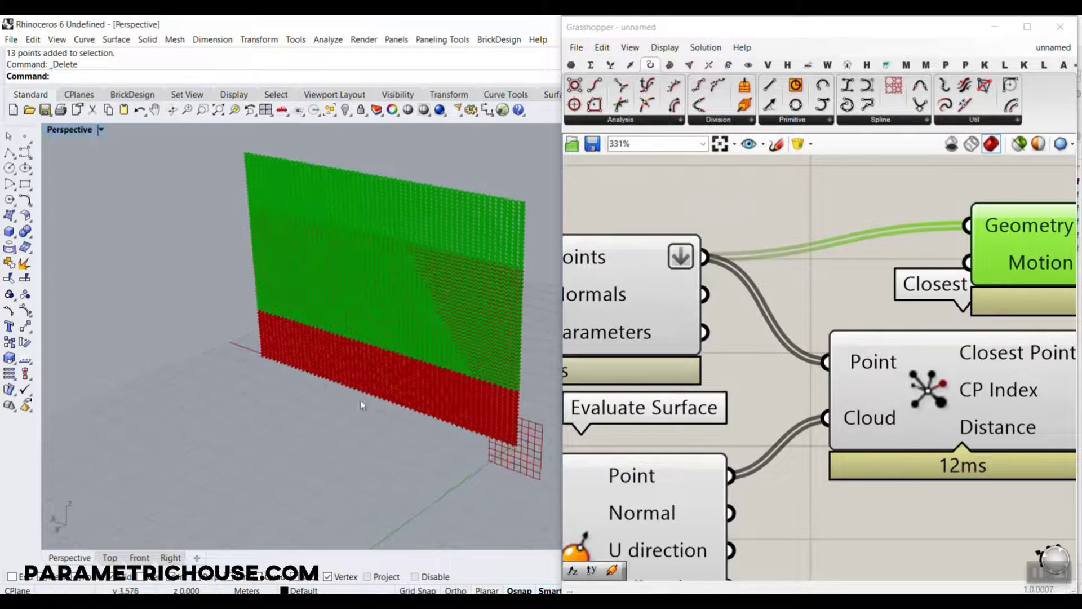
pyautogui.moveTo(889, 248); pyautogui.dragTo(776, 252, button='right')
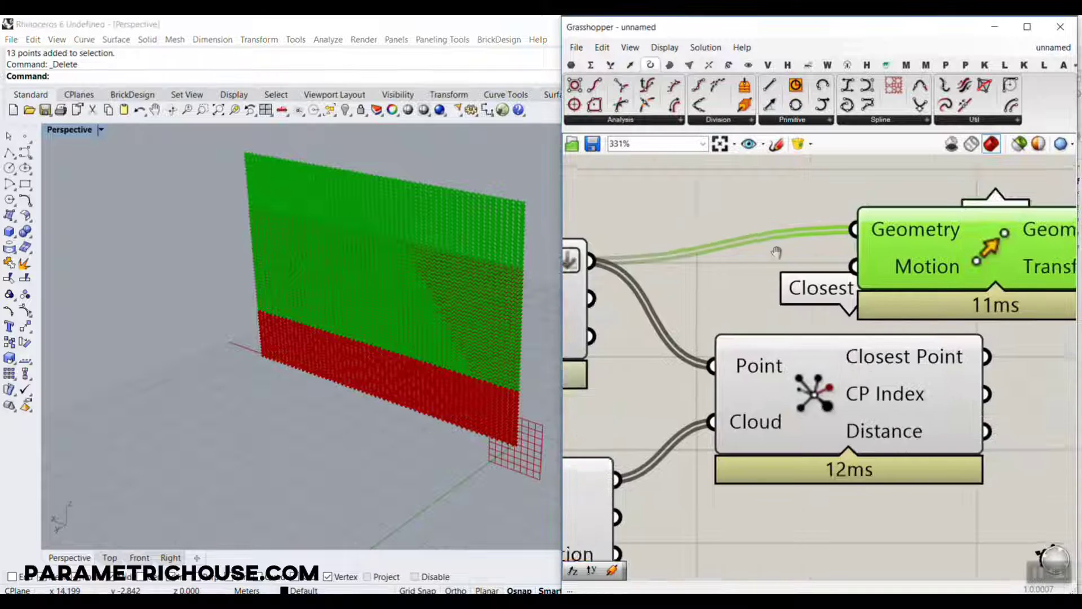
# Add a Unit Y component beside Closest Point and connect its Unit vector output to Move's Motion input.
pyautogui.scroll(-3, 776, 252)
pyautogui.click(840, 343)
pyautogui.doubleClick(840, 344)
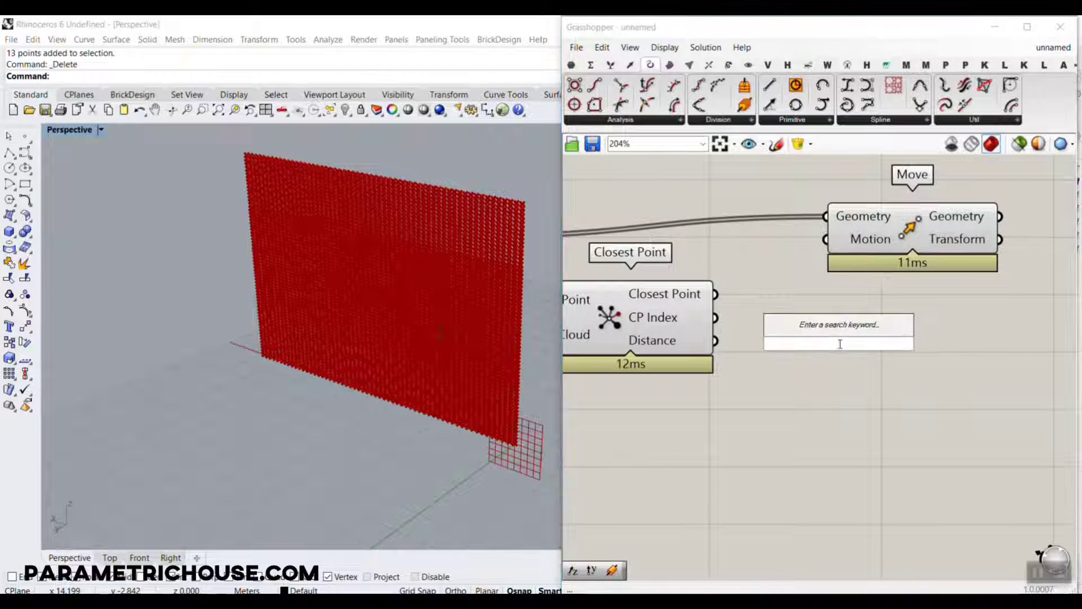
pyautogui.write('y')
pyautogui.click(811, 328)
pyautogui.moveTo(917, 342); pyautogui.dragTo(1046, 239)
# Connect Closest Point's Distance output to Unit Y's Factor input and highlight Move to inspect the displaced points.
pyautogui.click(789, 313)
pyautogui.scroll(2, 711, 353)
pyautogui.moveTo(717, 336); pyautogui.dragTo(777, 338)
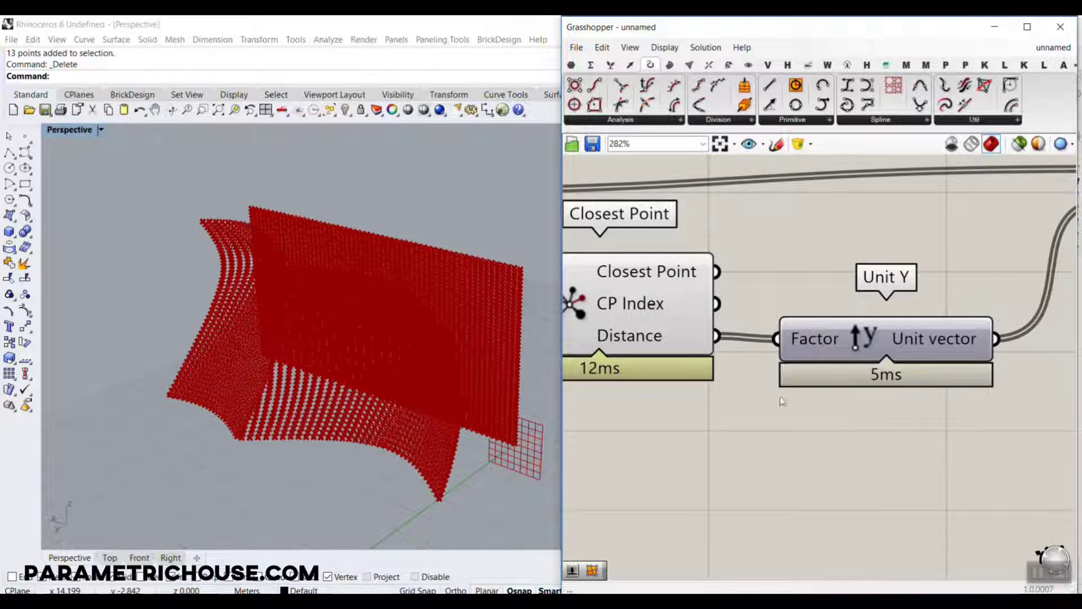
pyautogui.moveTo(812, 365); pyautogui.dragTo(701, 348, button='right')
pyautogui.scroll(-2, 701, 347)
pyautogui.click(962, 223)
pyautogui.moveTo(448, 322); pyautogui.dragTo(417, 363, button='right')
# Set the upper MD Slider to 0.28 ; 0.68 and inspect the wavy point grid.
pyautogui.scroll(-2, 817, 313)
pyautogui.moveTo(817, 313); pyautogui.dragTo(976, 307, button='right')
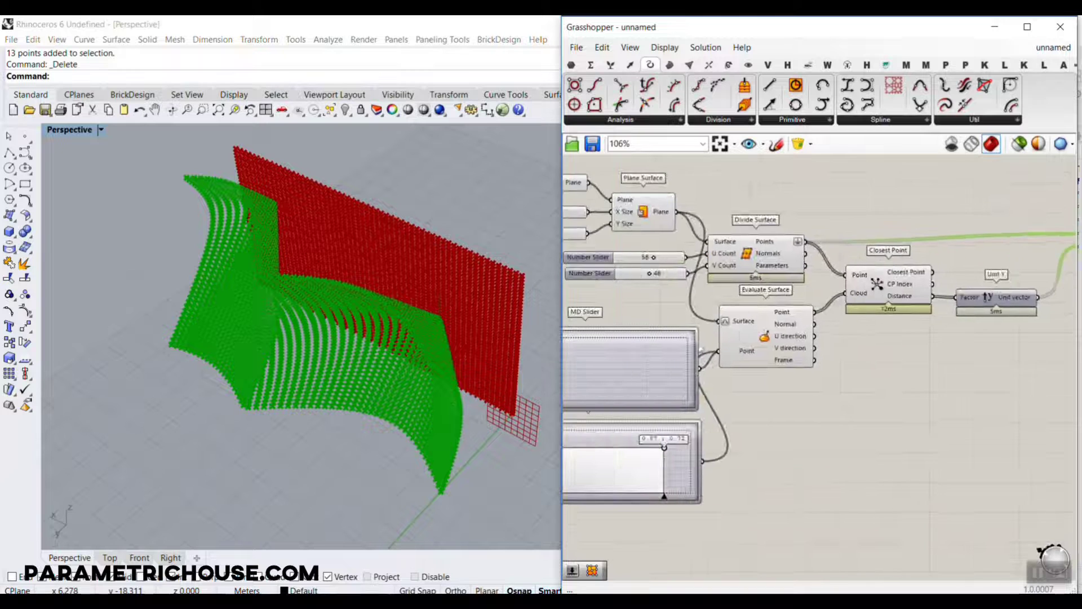
pyautogui.scroll(5, 702, 350)
pyautogui.moveTo(611, 308); pyautogui.dragTo(624, 263)
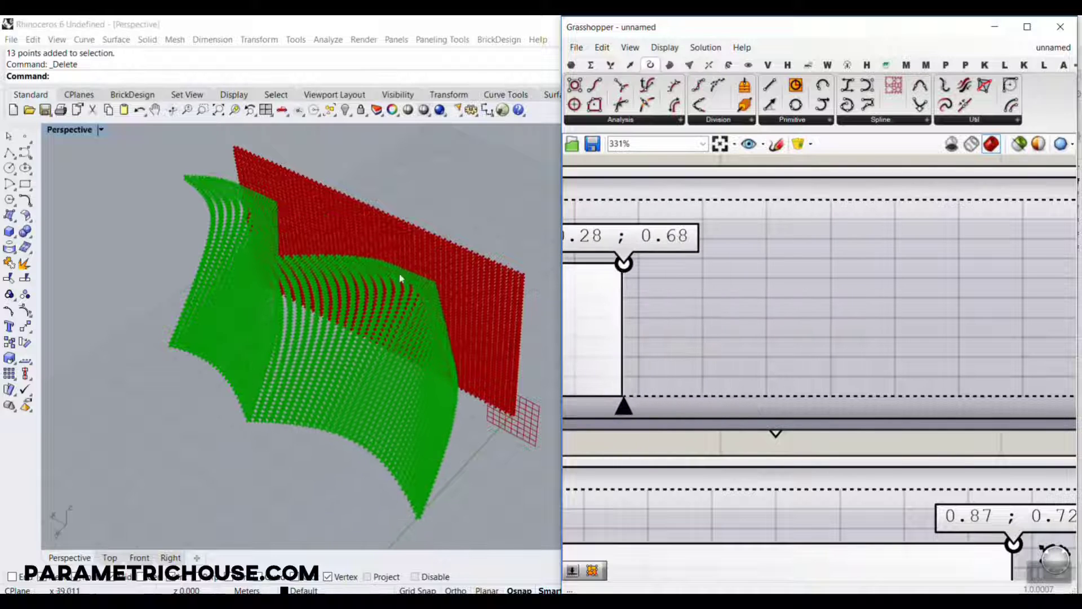
pyautogui.moveTo(401, 278); pyautogui.dragTo(375, 286, button='right')
pyautogui.moveTo(930, 284); pyautogui.dragTo(736, 283, button='right')
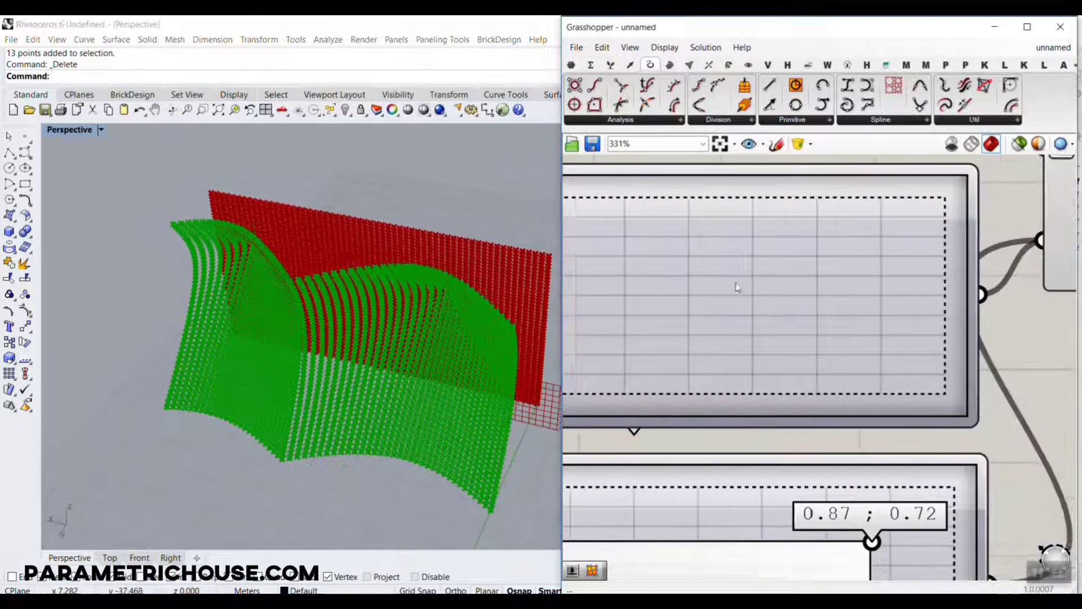
pyautogui.scroll(-5, 736, 286)
pyautogui.moveTo(920, 286); pyautogui.dragTo(725, 288, button='right')
pyautogui.moveTo(994, 250); pyautogui.dragTo(901, 328, button='right')
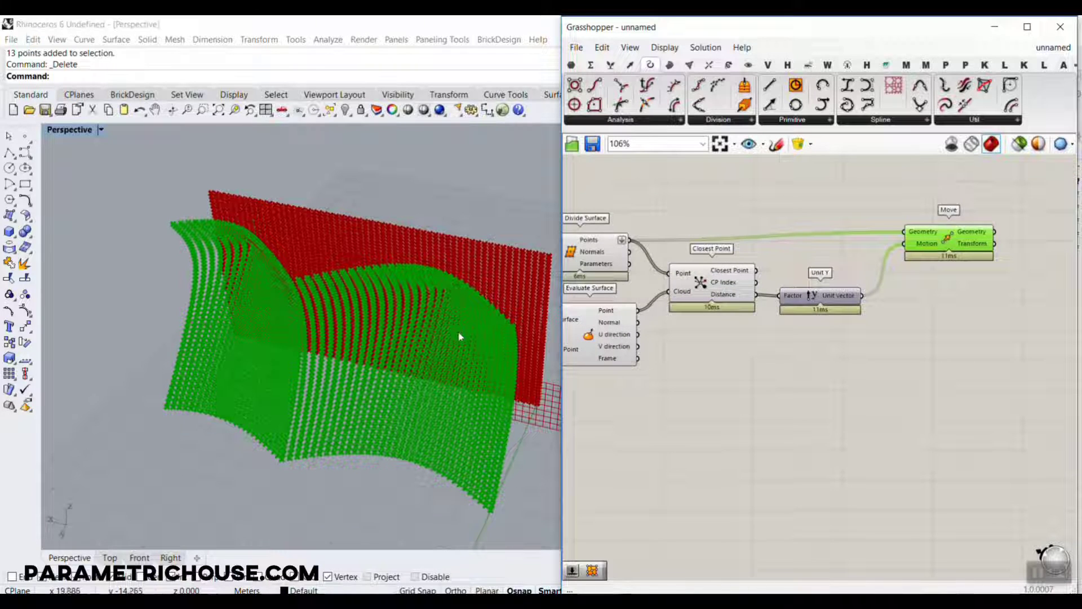
pyautogui.moveTo(443, 290); pyautogui.dragTo(365, 410)
pyautogui.moveTo(369, 369); pyautogui.dragTo(364, 410)
pyautogui.moveTo(402, 381); pyautogui.dragTo(366, 407)
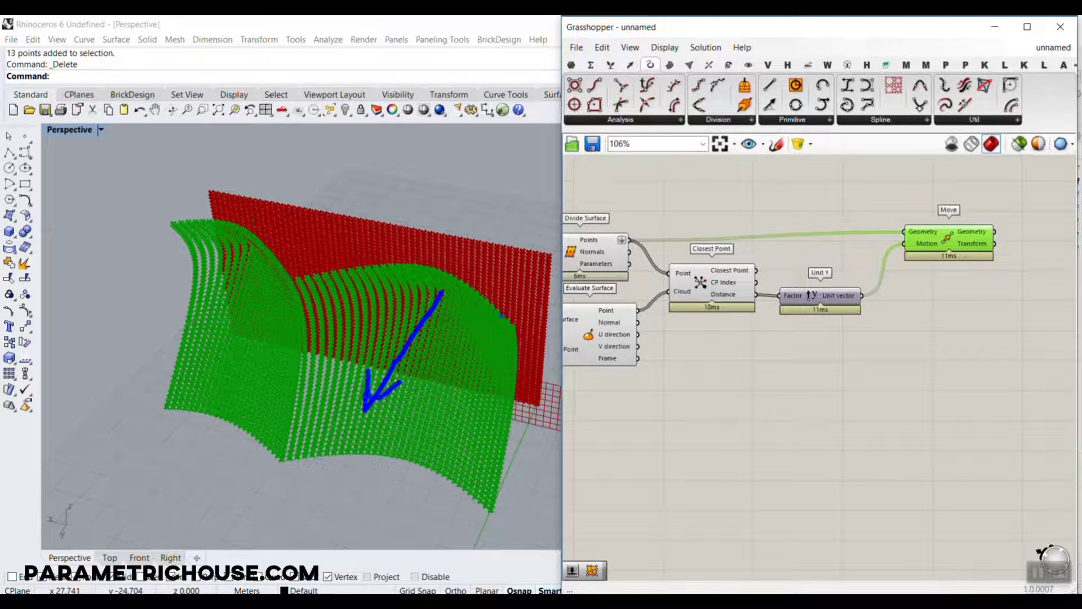
pyautogui.moveTo(502, 314); pyautogui.dragTo(519, 286)
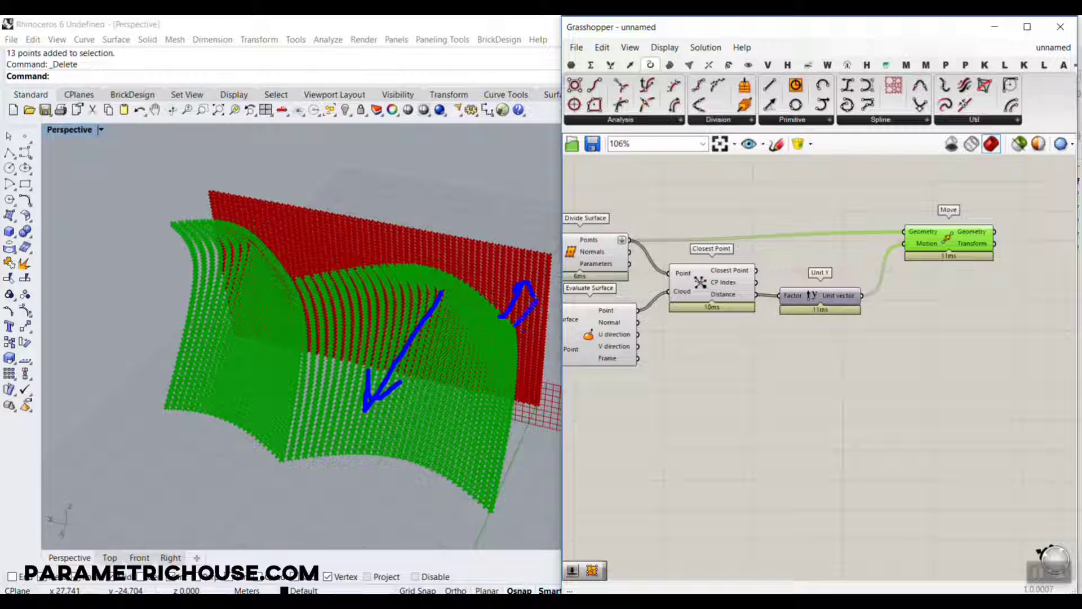
pyautogui.moveTo(514, 324)
pyautogui.mouseDown()
pyautogui.moveTo(380, 345)
pyautogui.moveTo(299, 332)
pyautogui.moveTo(214, 287)
pyautogui.mouseUp()
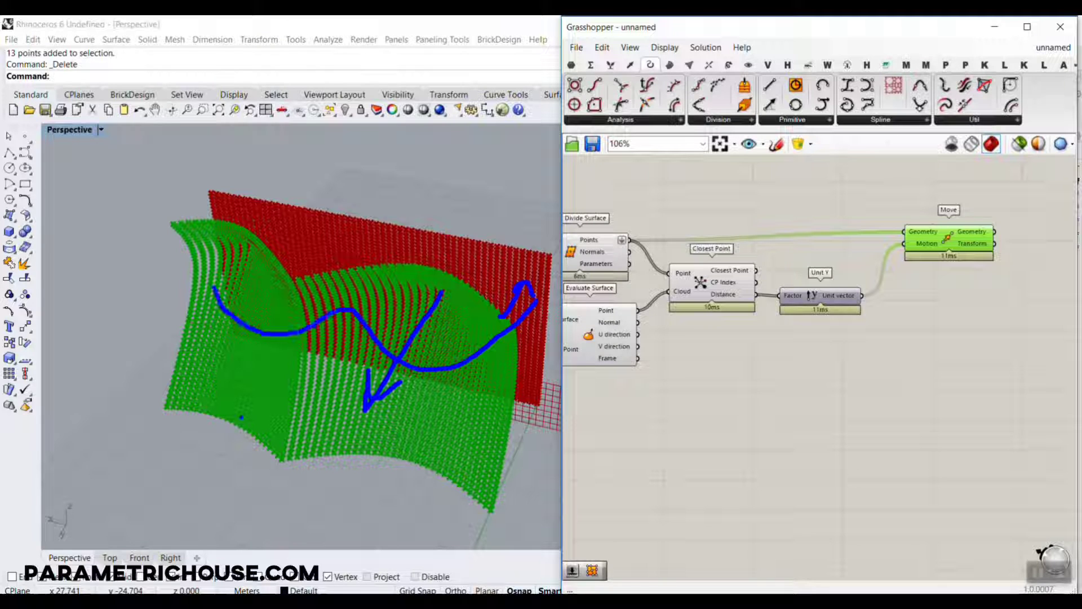
pyautogui.press('Escape')
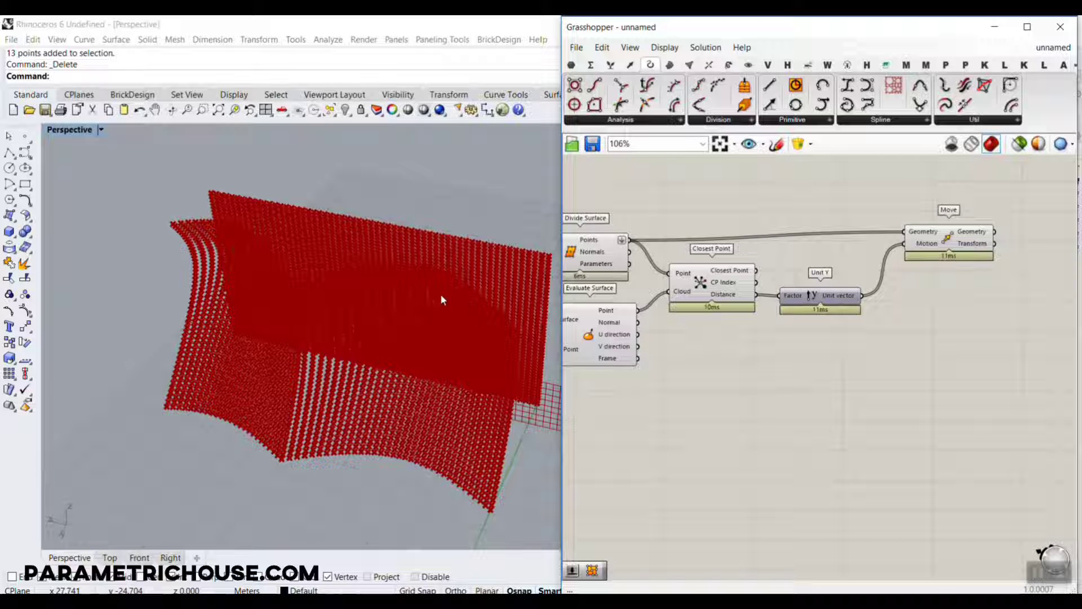
# Turn off the preview of the Divide Surface component.
pyautogui.rightClick(571, 253)
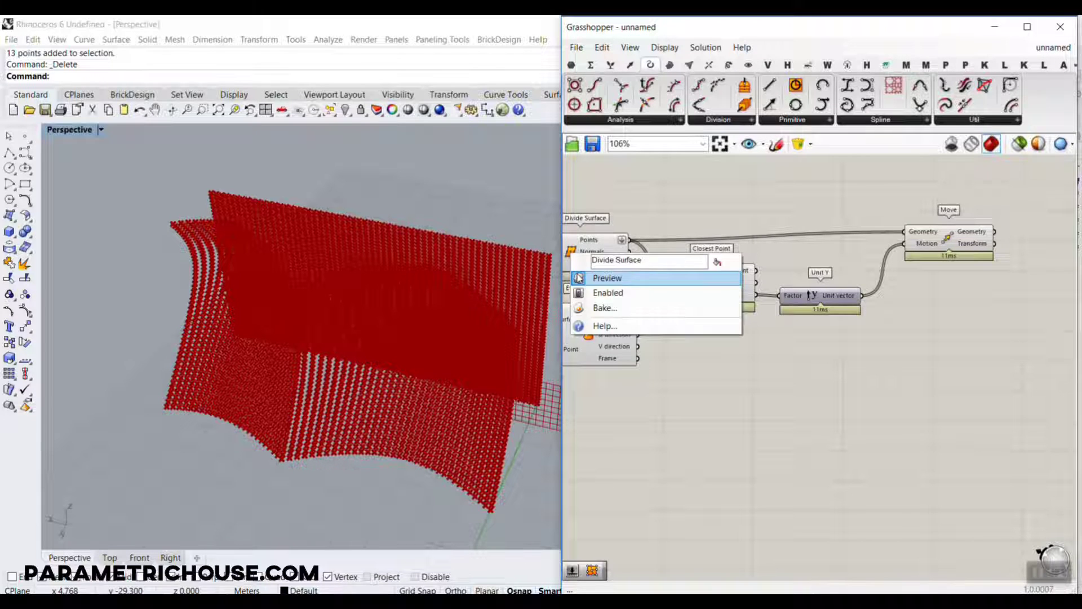
pyautogui.click(579, 278)
pyautogui.scroll(4, 682, 319)
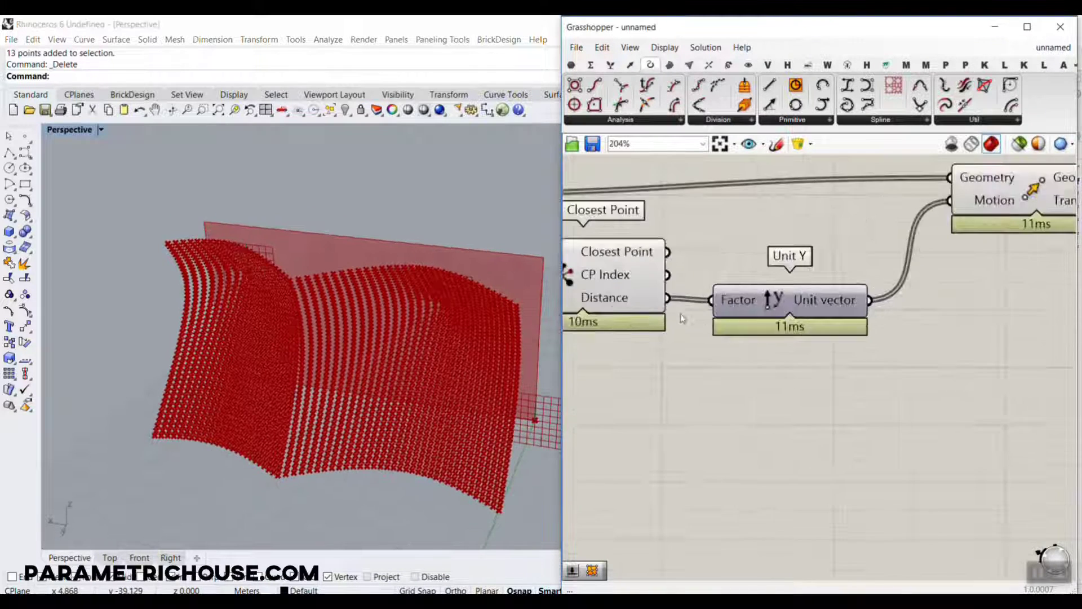
# Shift Unit Y and Move farther from Closest Point and disconnect Distance from Unit Y's Factor input.
pyautogui.moveTo(902, 305); pyautogui.dragTo(804, 314, button='right')
pyautogui.scroll(-4, 804, 314)
pyautogui.moveTo(944, 319); pyautogui.dragTo(763, 254)
pyautogui.moveTo(884, 258); pyautogui.dragTo(920, 260)
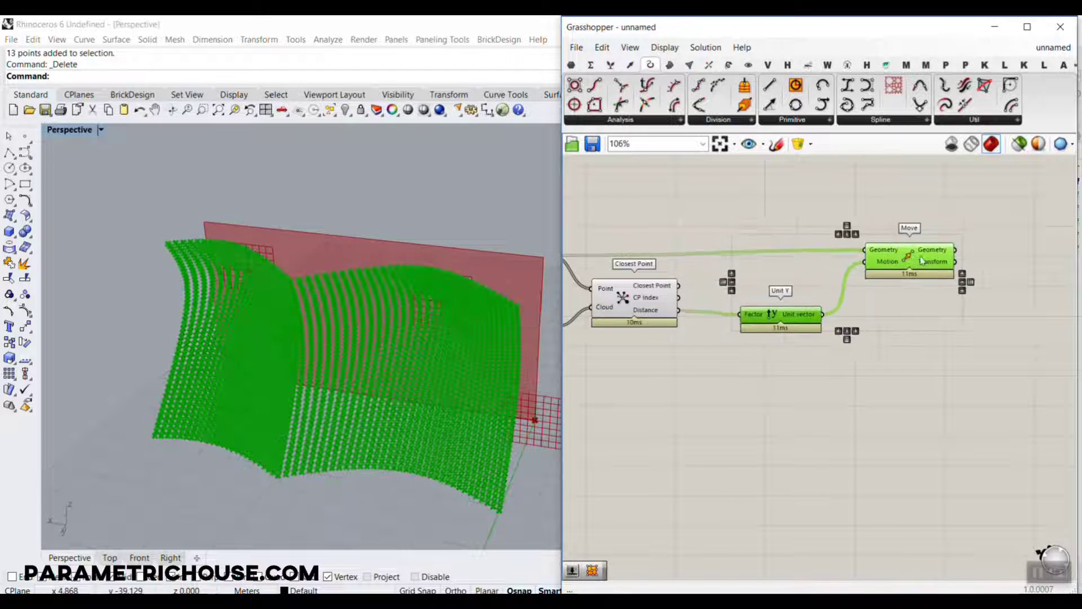
pyautogui.click(715, 325)
pyautogui.scroll(2, 715, 326)
pyautogui.keyDown('ctrl'); pyautogui.moveTo(665, 305); pyautogui.dragTo(848, 310); pyautogui.keyUp('ctrl')
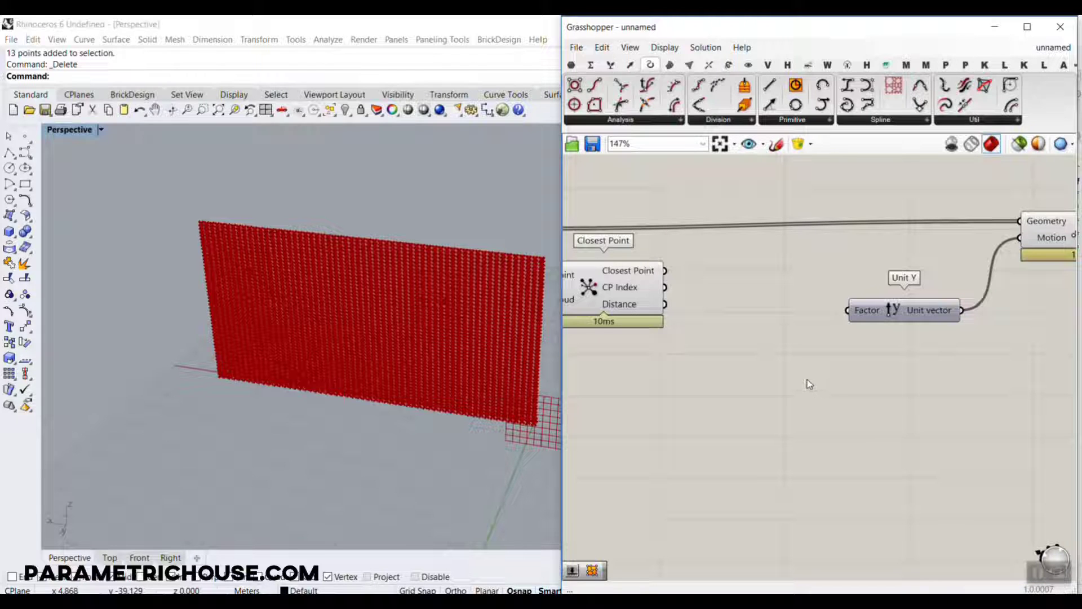
# Add a Remap+ component between Closest Point and Unit Y.
pyautogui.doubleClick(772, 384)
pyautogui.write('r')
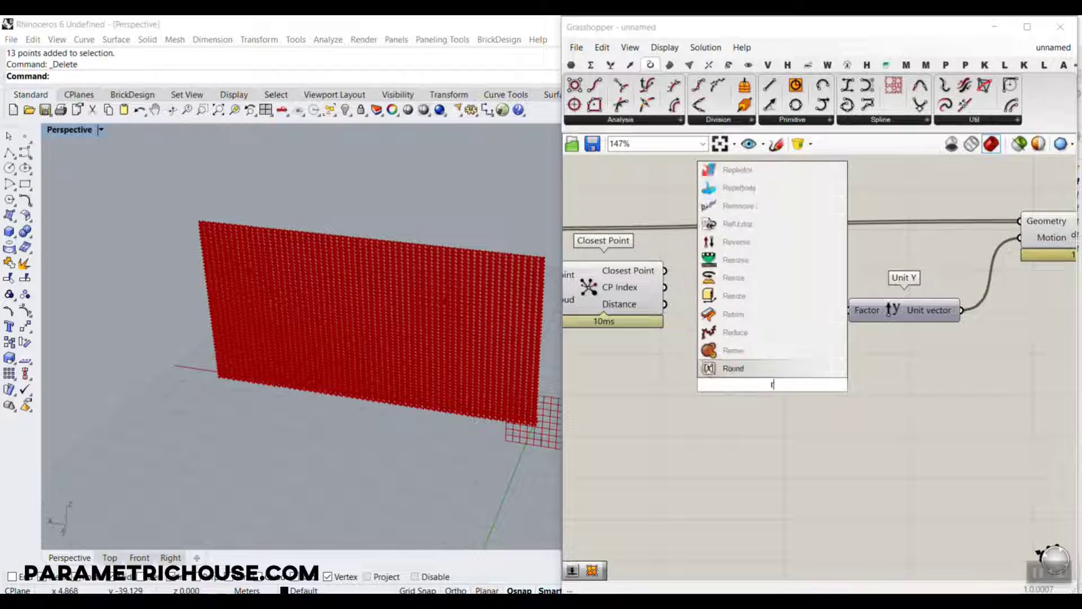
pyautogui.write('emap')
pyautogui.press('Return')
pyautogui.moveTo(783, 387); pyautogui.dragTo(753, 316)
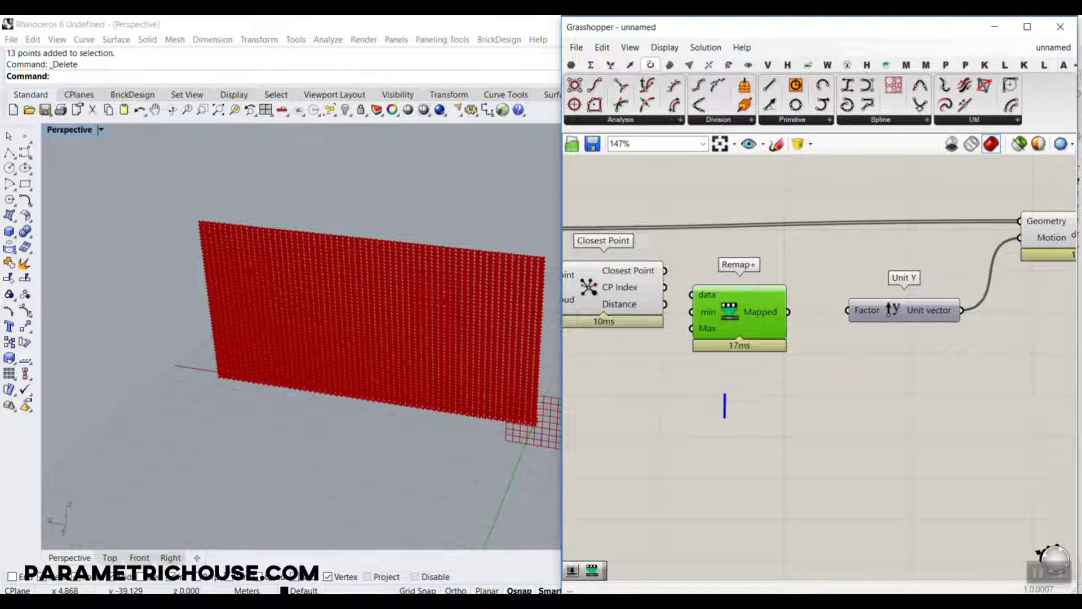
pyautogui.write('bit.ly/')
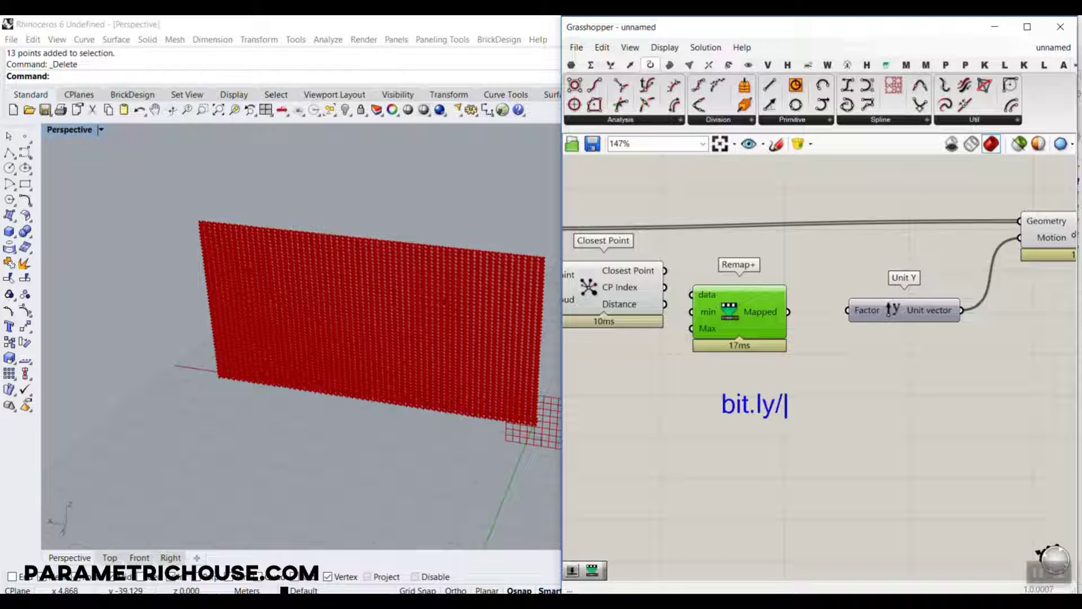
pyautogui.write('remapp')
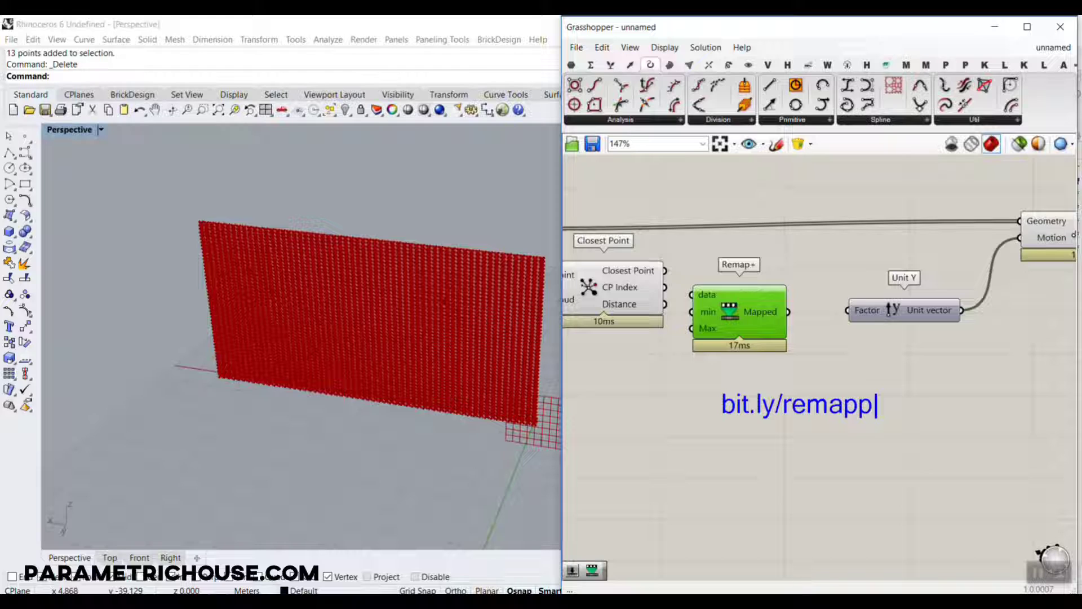
pyautogui.write('lus')
pyautogui.moveTo(725, 431); pyautogui.dragTo(898, 432)
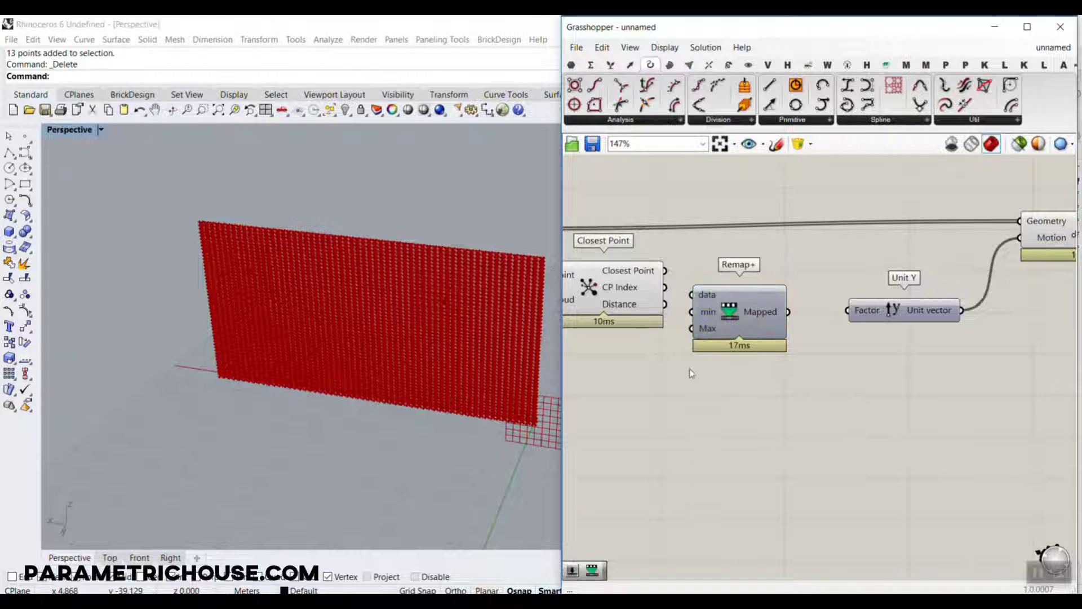
# Reposition Remap+ below the wire path and connect Closest Point's Distance output to its data input.
pyautogui.scroll(3, 703, 347)
pyautogui.moveTo(789, 325); pyautogui.dragTo(841, 398)
pyautogui.moveTo(703, 294); pyautogui.dragTo(789, 347)
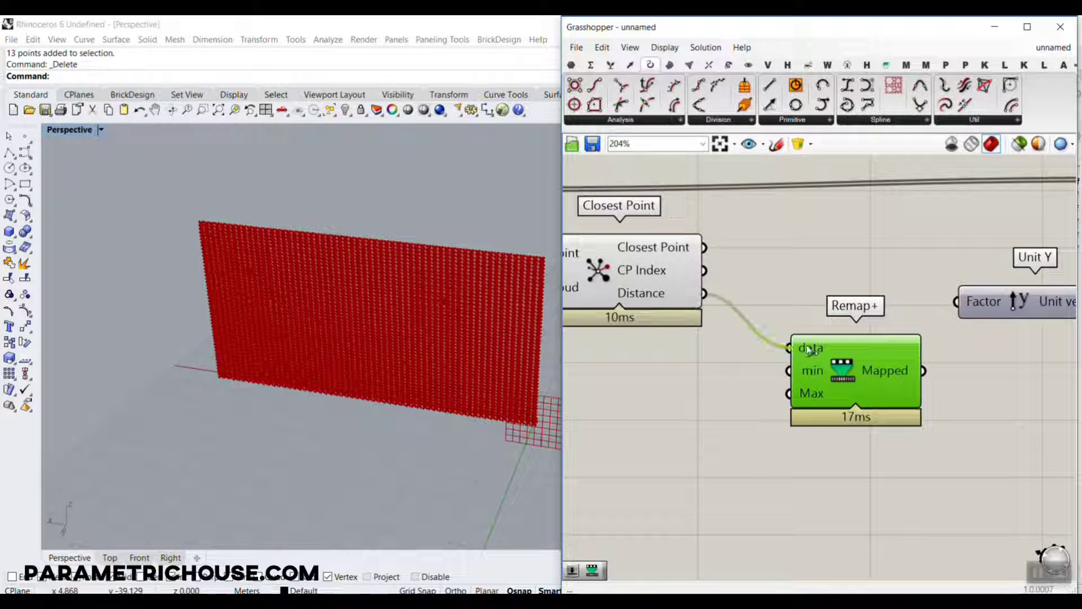
# Add a Remap Numbers component to the canvas below the Remap+ component.
pyautogui.click(611, 66)
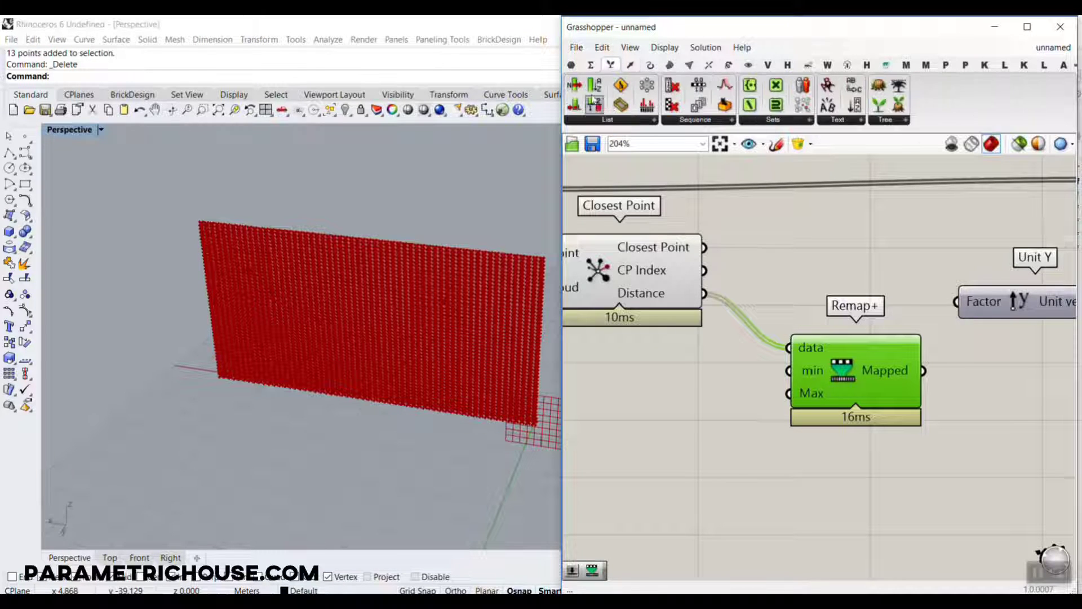
pyautogui.click(590, 65)
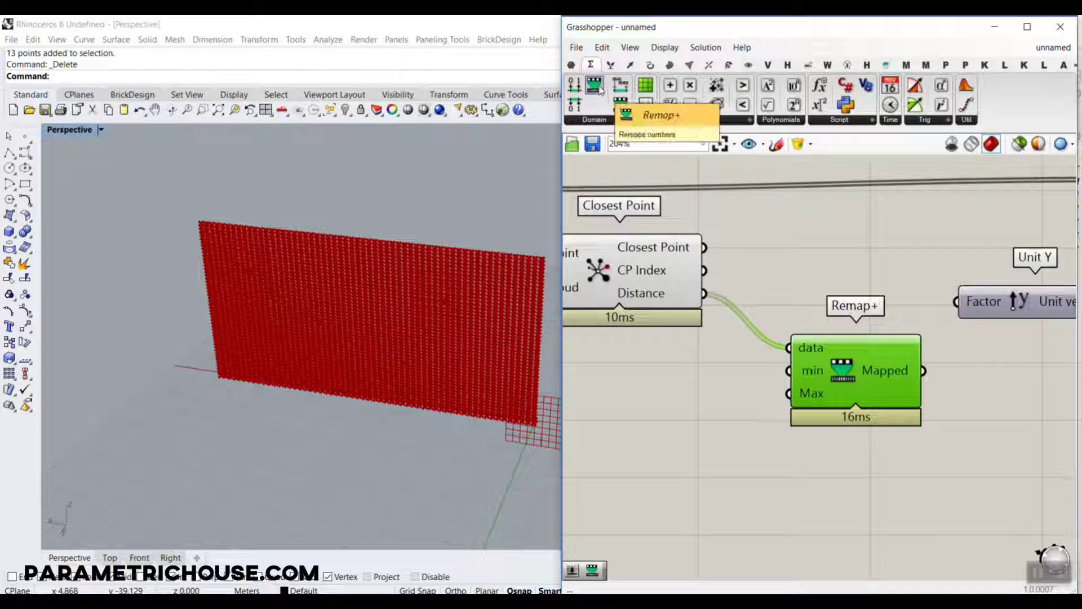
pyautogui.click(620, 104)
pyautogui.click(834, 474)
pyautogui.moveTo(835, 483); pyautogui.dragTo(835, 394, button='right')
pyautogui.moveTo(817, 399); pyautogui.dragTo(854, 453)
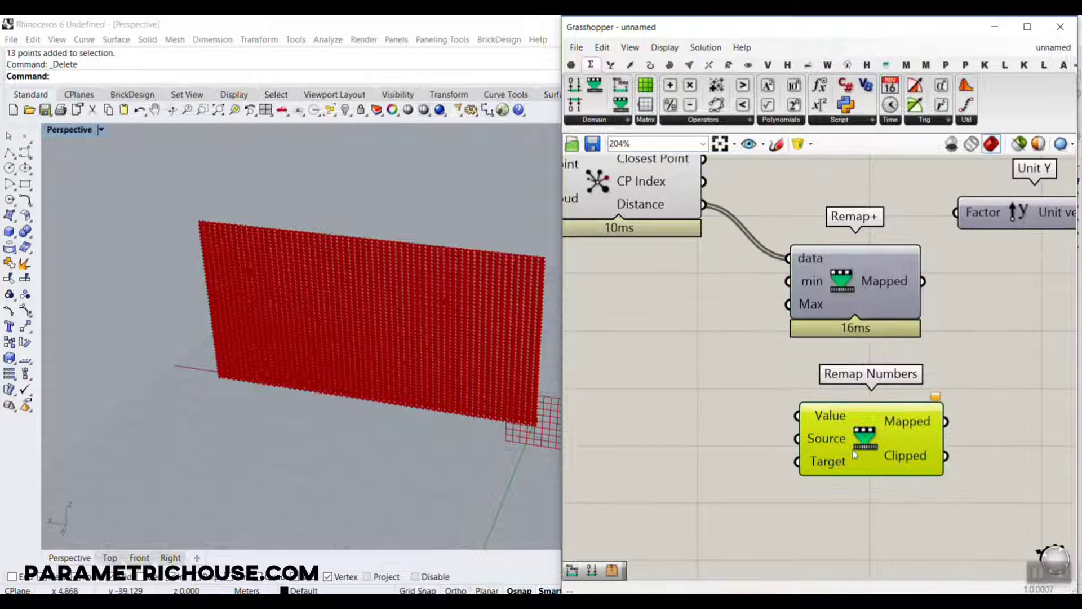
# Examine the components inside the Remap+ cluster, and leave it discarding any changes.
pyautogui.doubleClick(839, 289)
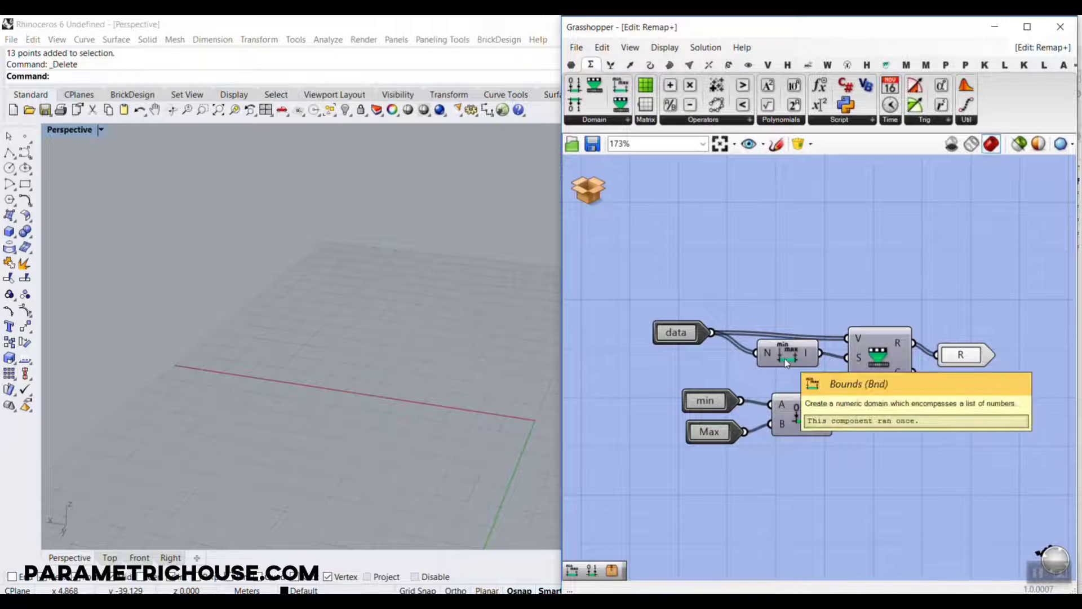
pyautogui.click(588, 189)
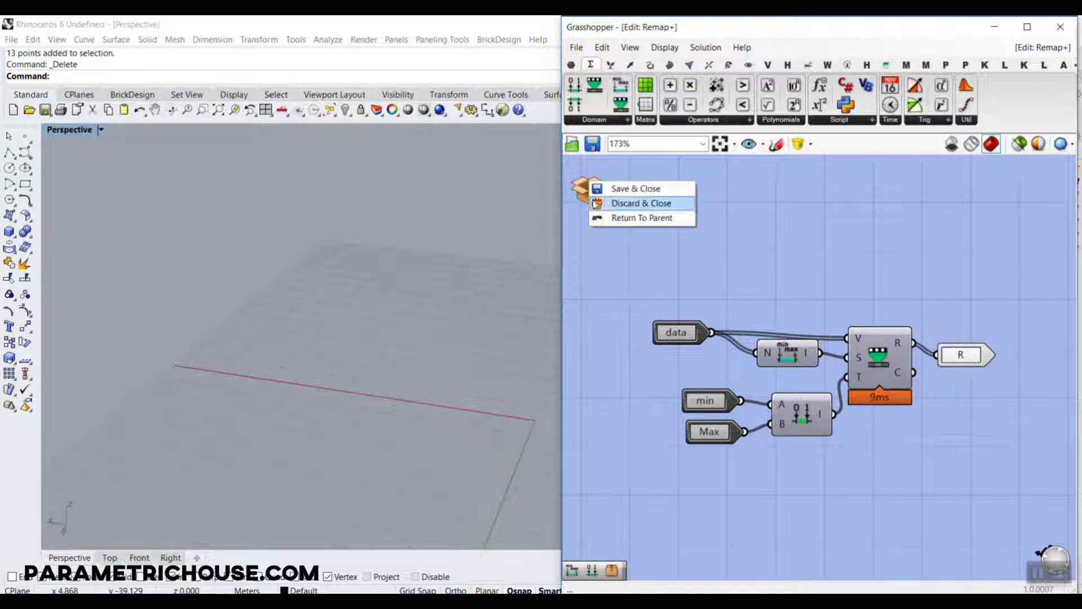
pyautogui.click(638, 203)
# Delete the Remap Numbers component below Remap+.
pyautogui.click(858, 430)
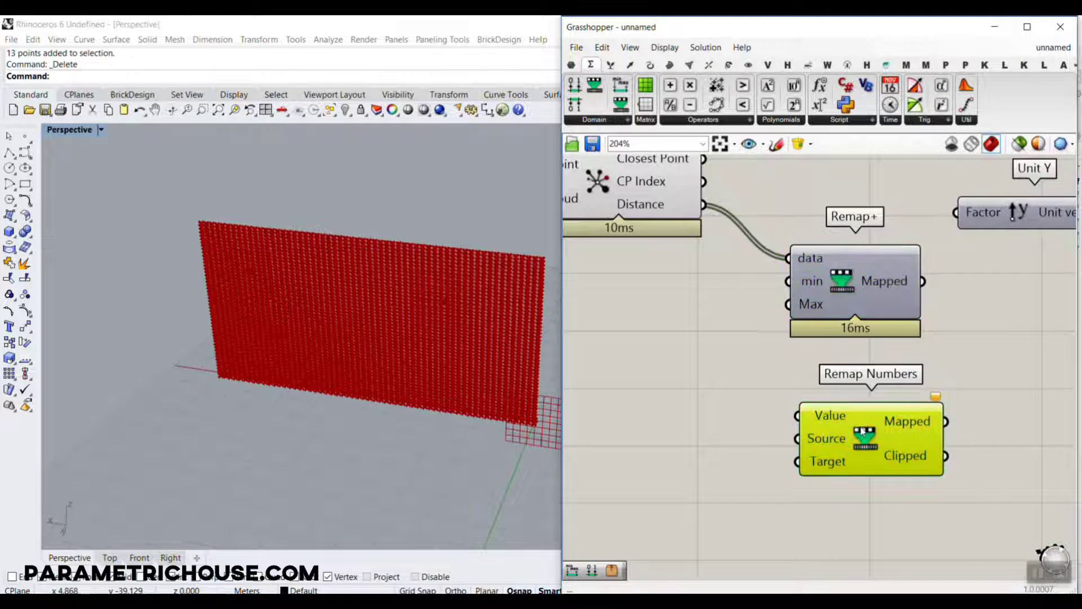
pyautogui.press('Delete')
pyautogui.moveTo(843, 298); pyautogui.dragTo(846, 472, button='right')
pyautogui.moveTo(849, 473)
pyautogui.mouseDown()
pyautogui.moveTo(867, 434)
pyautogui.moveTo(849, 472)
pyautogui.mouseUp()
pyautogui.moveTo(771, 479); pyautogui.dragTo(875, 427, button='right')
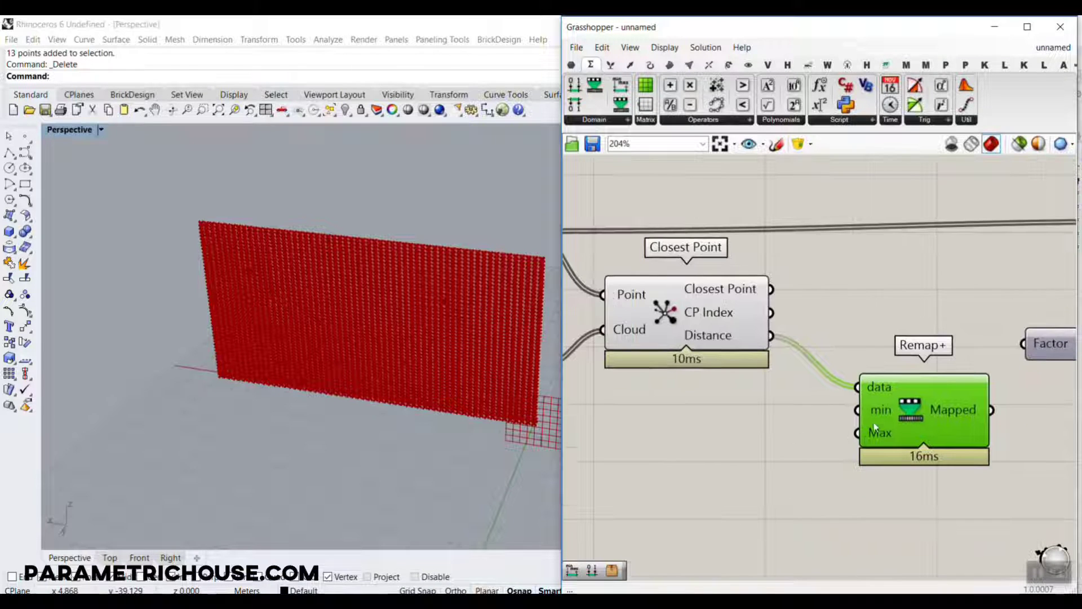
# Add two number sliders with values 2.56 and 12.56 beside Remap+'s inputs.
pyautogui.click(703, 407)
pyautogui.doubleClick(702, 414)
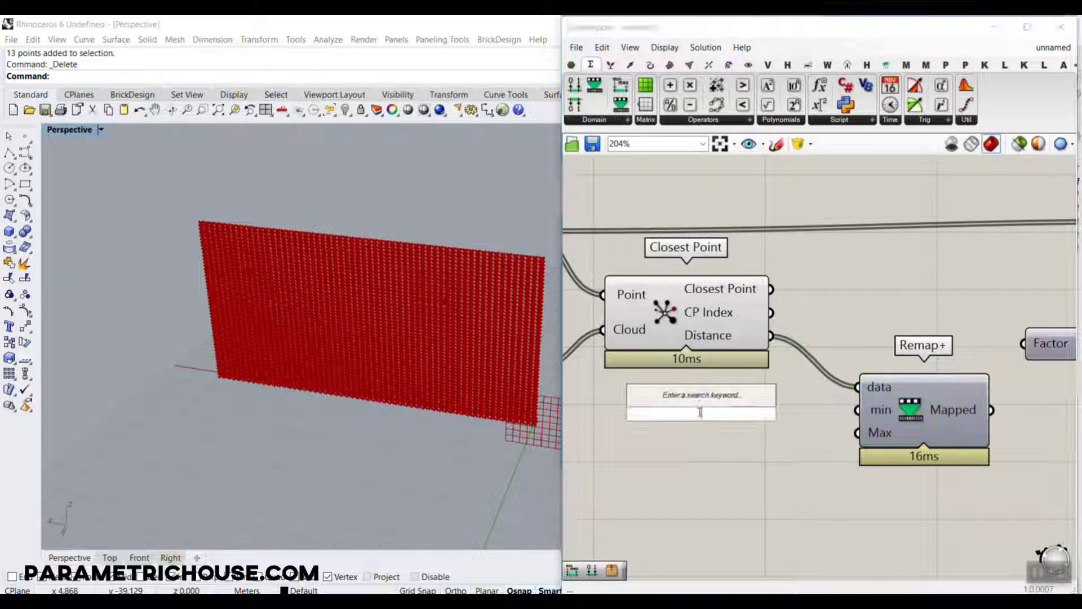
pyautogui.write('2.56')
pyautogui.press('Return')
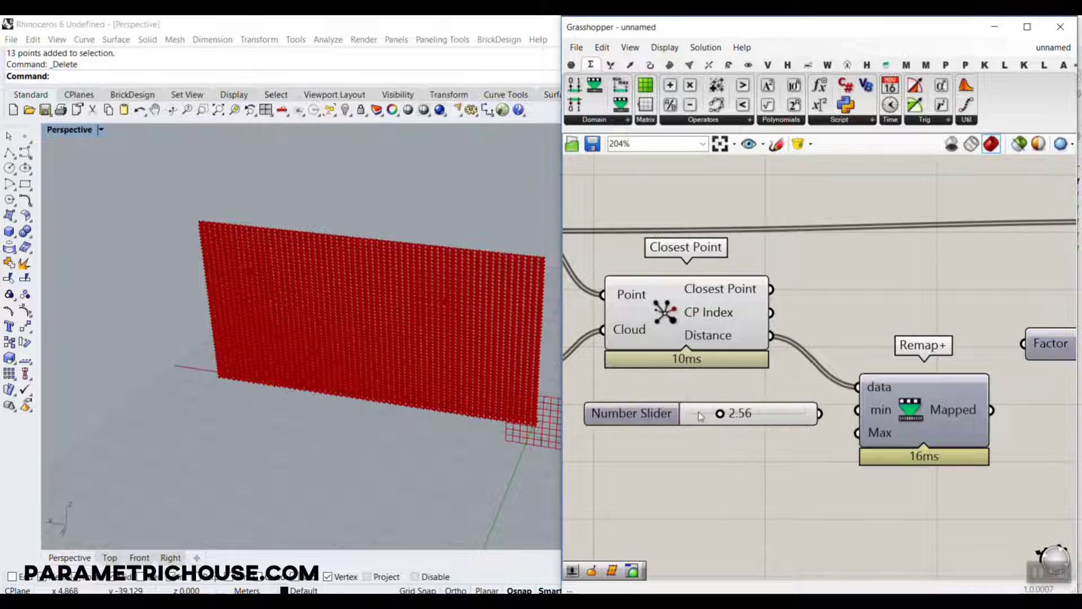
pyautogui.doubleClick(687, 449)
pyautogui.write('12.56')
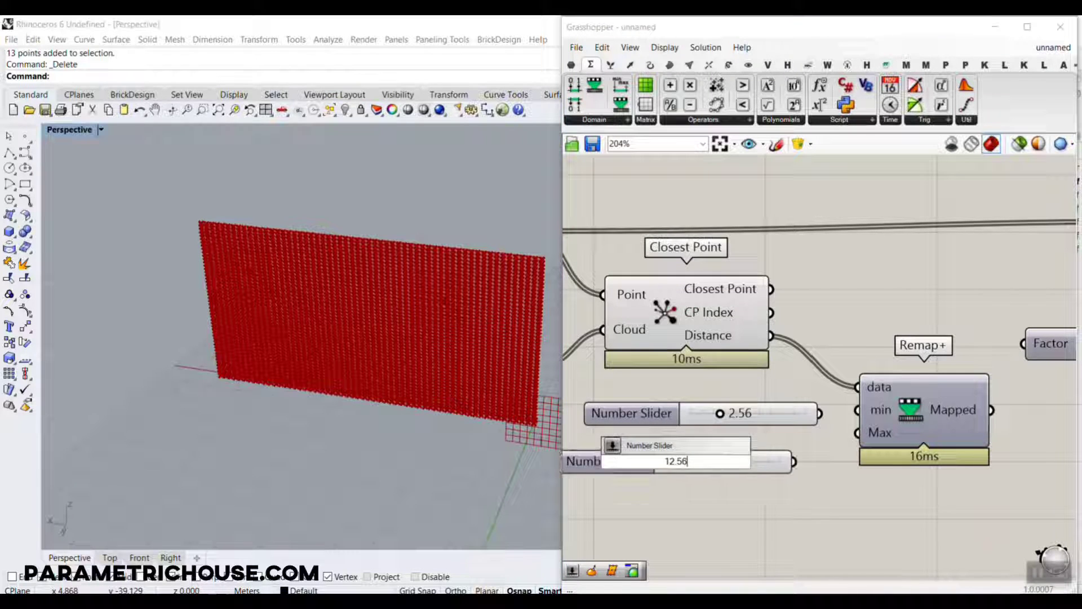
pyautogui.press('Return')
# Wire the 2.56 and 12.56 sliders to Remap+'s min and Max, and connect Mapped to Unit Y's Factor.
pyautogui.moveTo(795, 463); pyautogui.dragTo(857, 432)
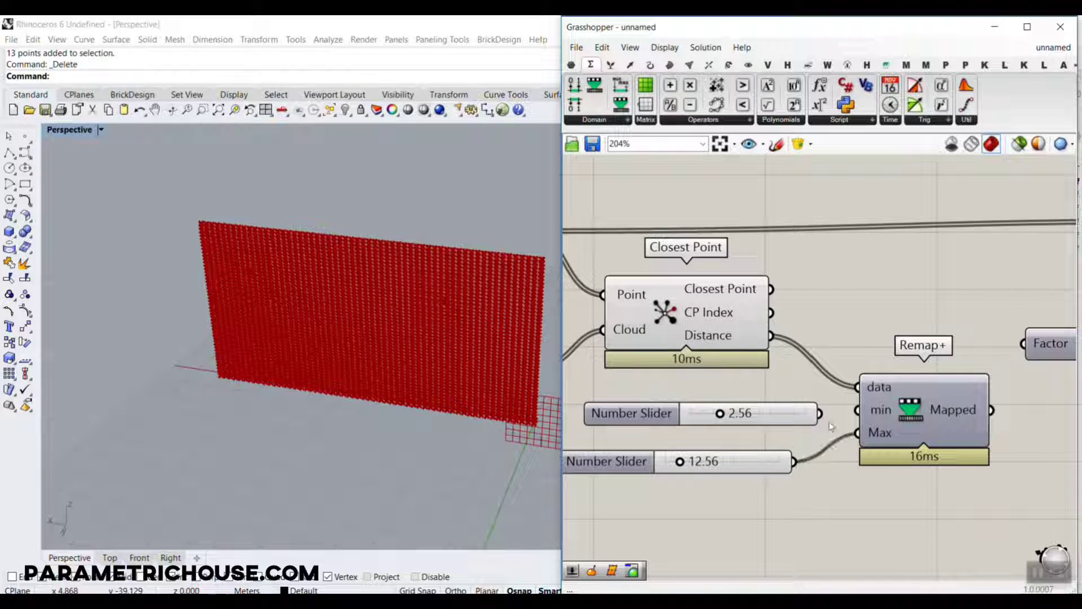
pyautogui.moveTo(992, 410)
pyautogui.mouseDown()
pyautogui.moveTo(1009, 398)
pyautogui.moveTo(1023, 343)
pyautogui.mouseUp()
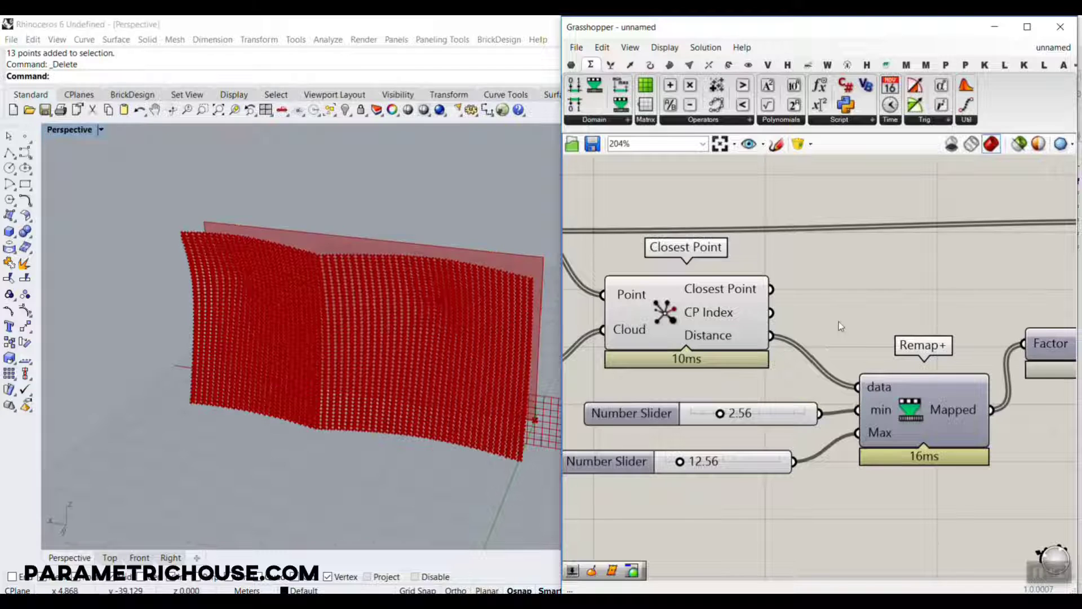
# Set Remap+'s Max slider to 17.57 and its min slider to 2.18.
pyautogui.scroll(1, 703, 471)
pyautogui.moveTo(697, 465)
pyautogui.mouseDown()
pyautogui.moveTo(707, 471)
pyautogui.moveTo(693, 471)
pyautogui.mouseUp()
pyautogui.moveTo(719, 410); pyautogui.dragTo(713, 410)
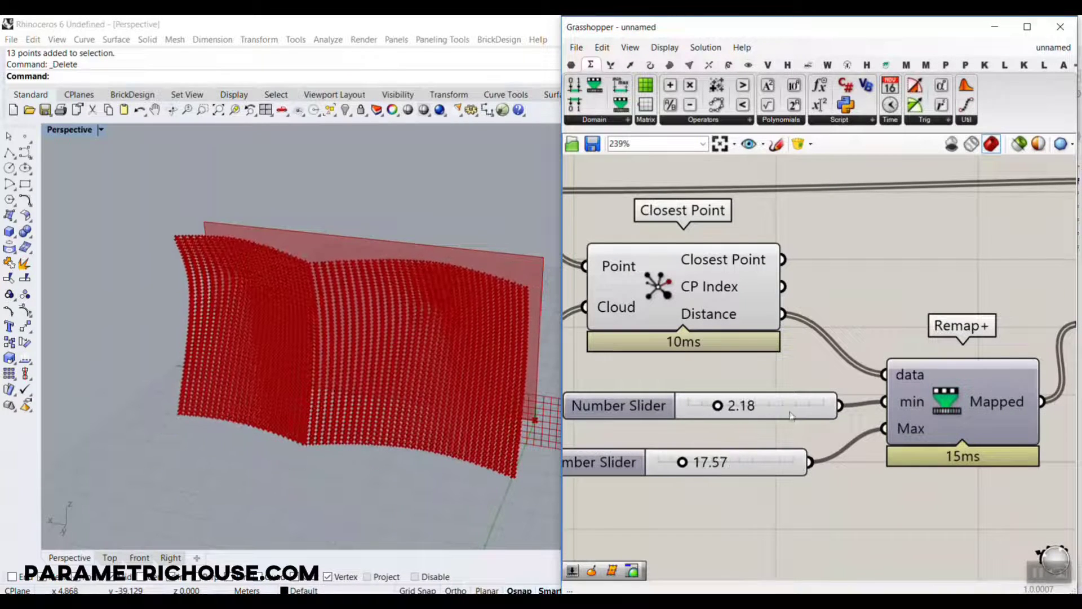
# Swap the slider wires so 17.57 feeds min and 2.18 feeds Max, and rearrange the sliders to match.
pyautogui.moveTo(840, 406); pyautogui.dragTo(884, 430)
pyautogui.moveTo(811, 462); pyautogui.dragTo(884, 401)
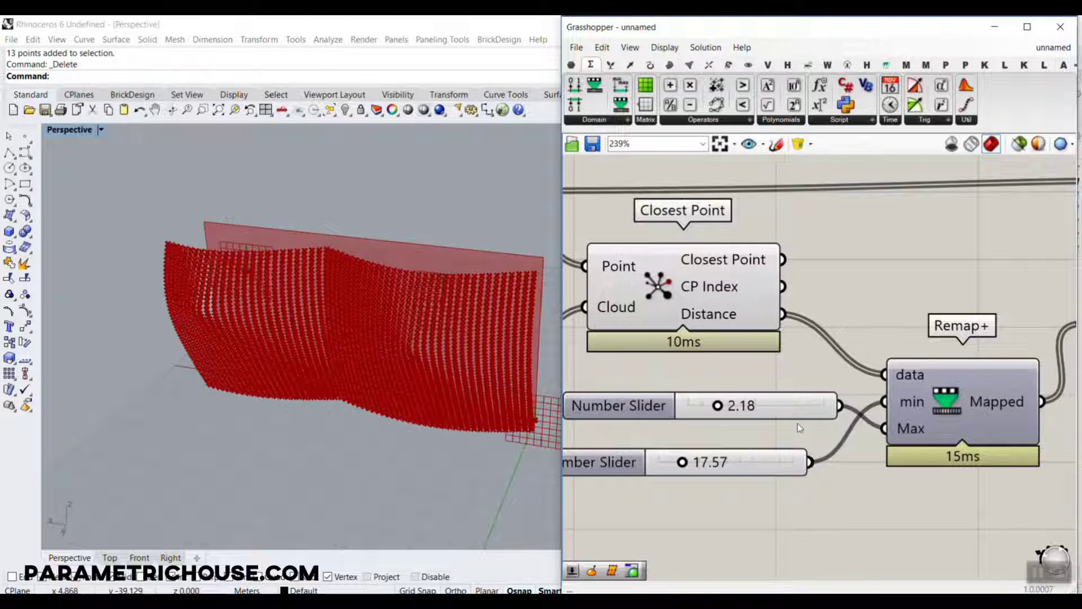
pyautogui.moveTo(795, 412); pyautogui.dragTo(812, 505)
pyautogui.moveTo(777, 470); pyautogui.dragTo(781, 409)
pyautogui.moveTo(817, 498); pyautogui.dragTo(760, 446)
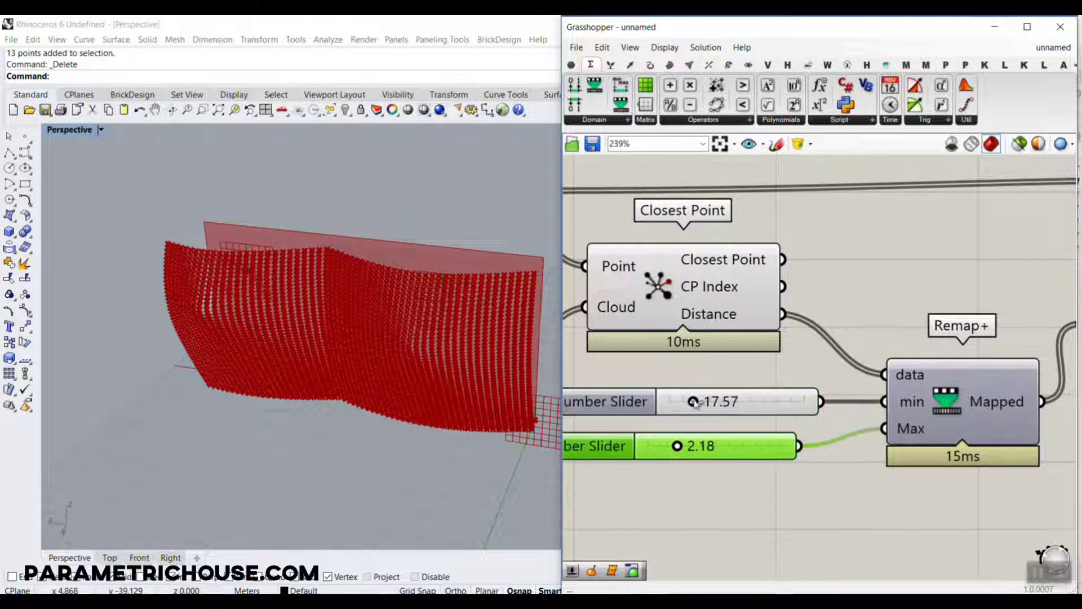
# Set Remap+'s min slider to 27.17 and the upper MD Slider to 0.26 ; 0.54.
pyautogui.moveTo(694, 402)
pyautogui.mouseDown()
pyautogui.moveTo(713, 407)
pyautogui.moveTo(701, 401)
pyautogui.mouseUp()
pyautogui.scroll(-5, 958, 360)
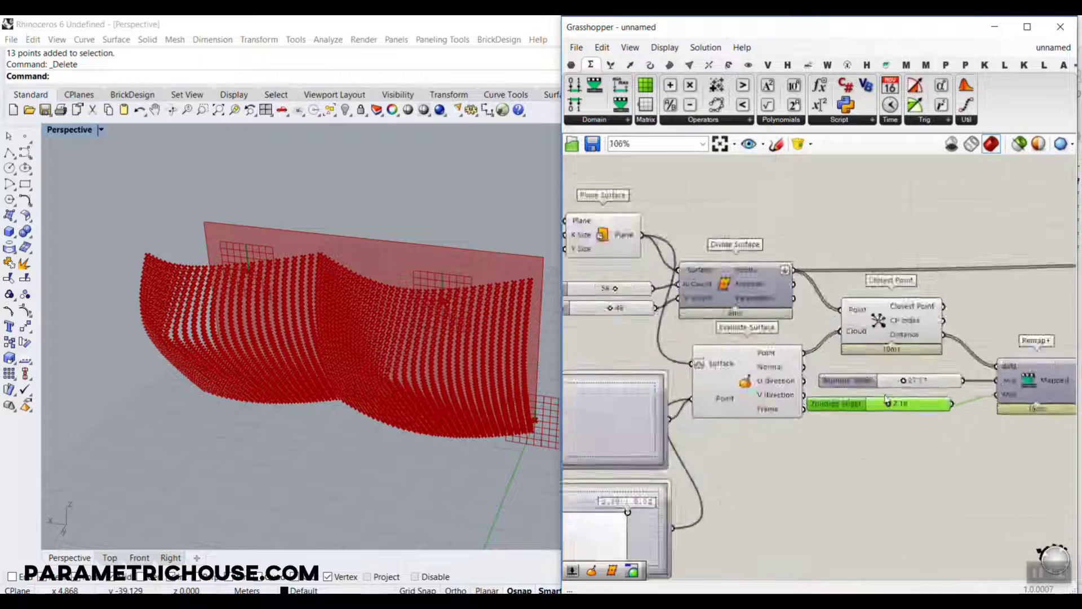
pyautogui.scroll(5, 697, 383)
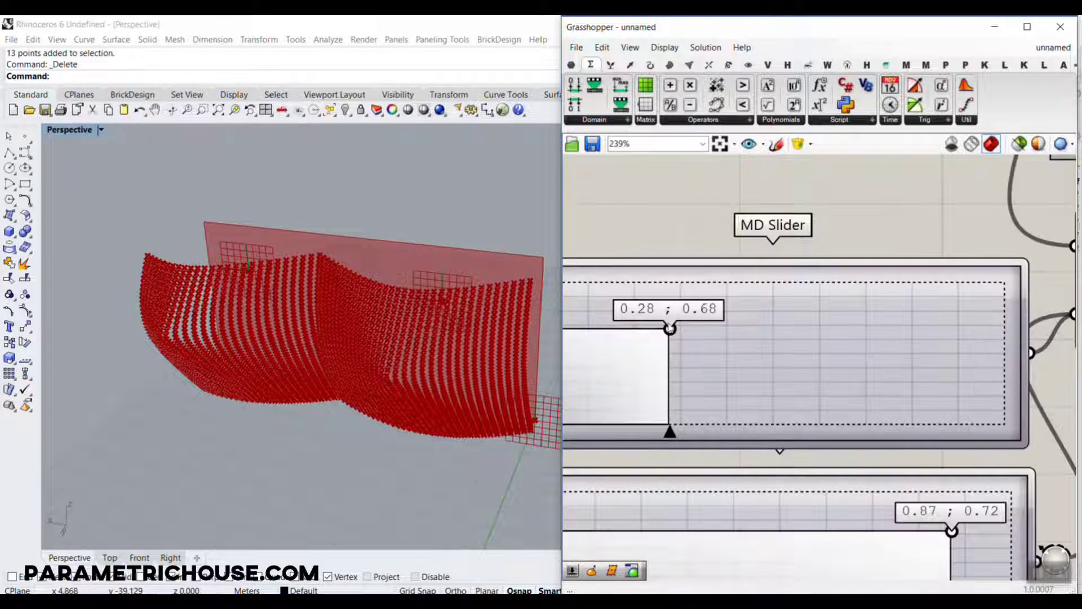
pyautogui.moveTo(670, 328)
pyautogui.mouseDown()
pyautogui.moveTo(716, 369)
pyautogui.moveTo(652, 360)
pyautogui.moveTo(661, 315)
pyautogui.moveTo(743, 332)
pyautogui.moveTo(770, 352)
pyautogui.moveTo(677, 361)
pyautogui.moveTo(664, 347)
pyautogui.mouseUp()
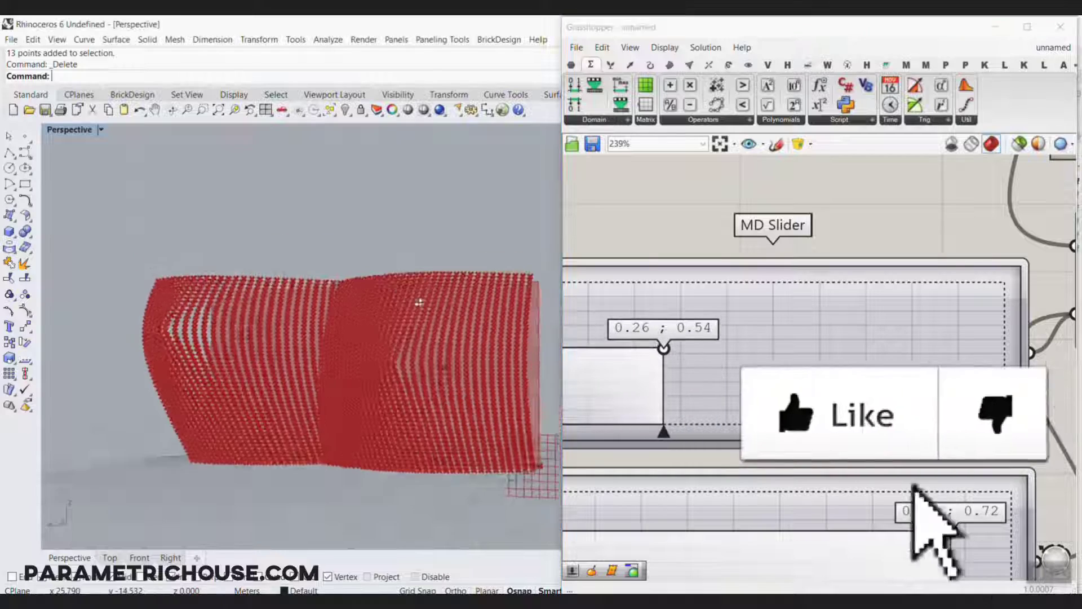
# Move Remap+ together with its two sliders down and away from Closest Point.
pyautogui.scroll(-5, 913, 324)
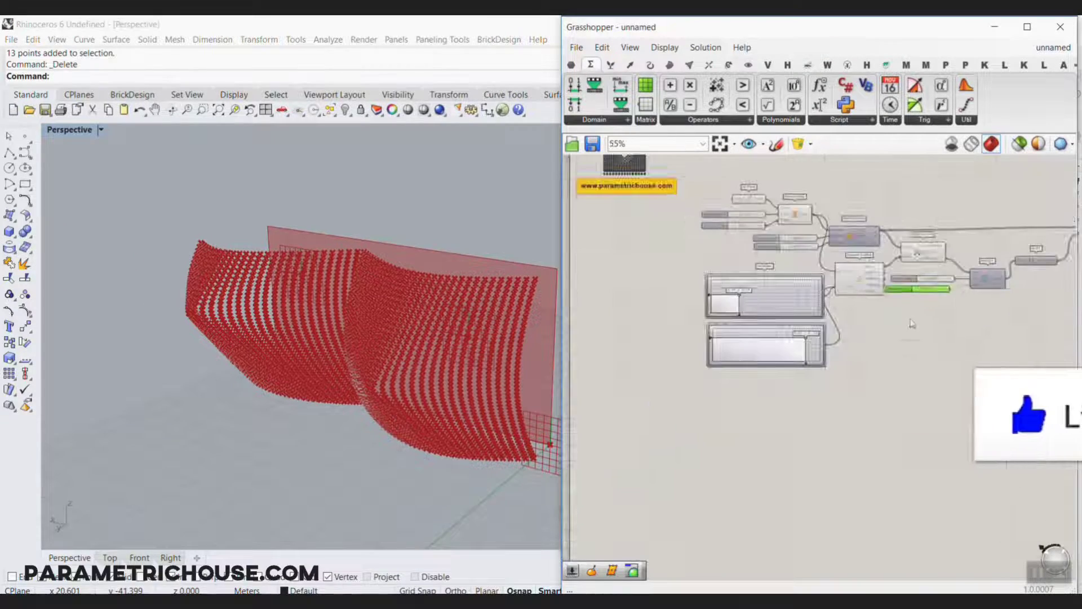
pyautogui.scroll(3, 945, 293)
pyautogui.moveTo(430, 289); pyautogui.dragTo(519, 369, button='right')
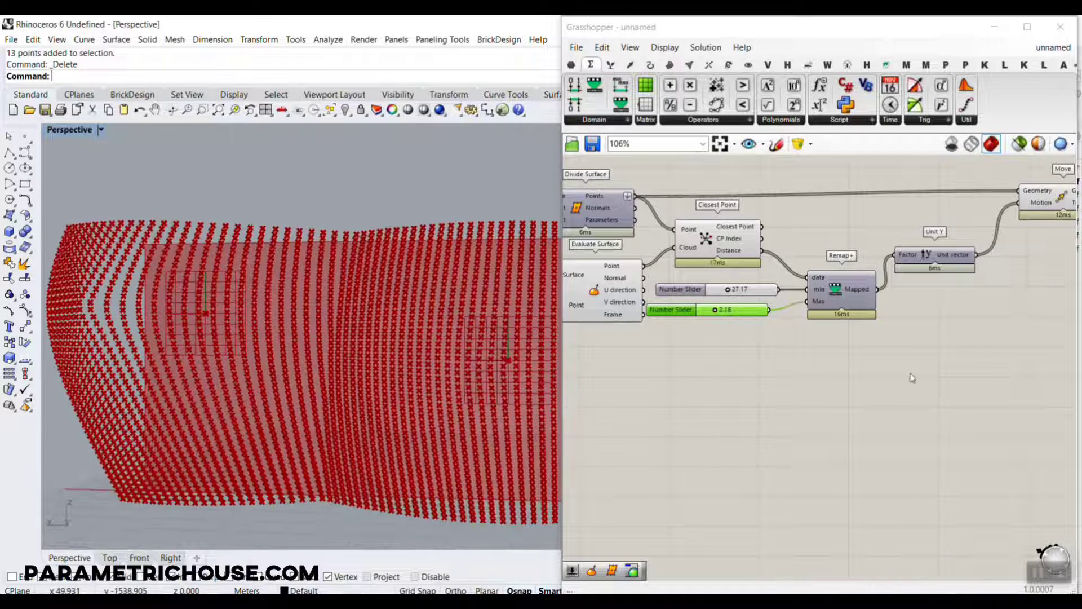
pyautogui.scroll(3, 841, 371)
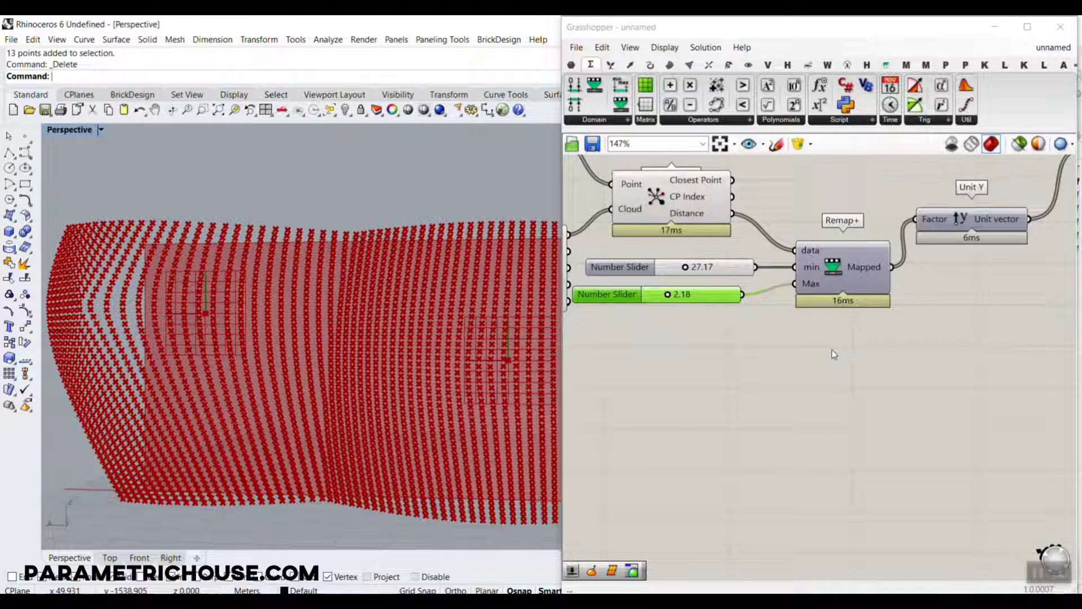
pyautogui.moveTo(719, 297); pyautogui.dragTo(738, 295)
pyautogui.moveTo(834, 340); pyautogui.dragTo(640, 263)
pyautogui.moveTo(834, 278); pyautogui.dragTo(912, 366)
pyautogui.click(776, 210)
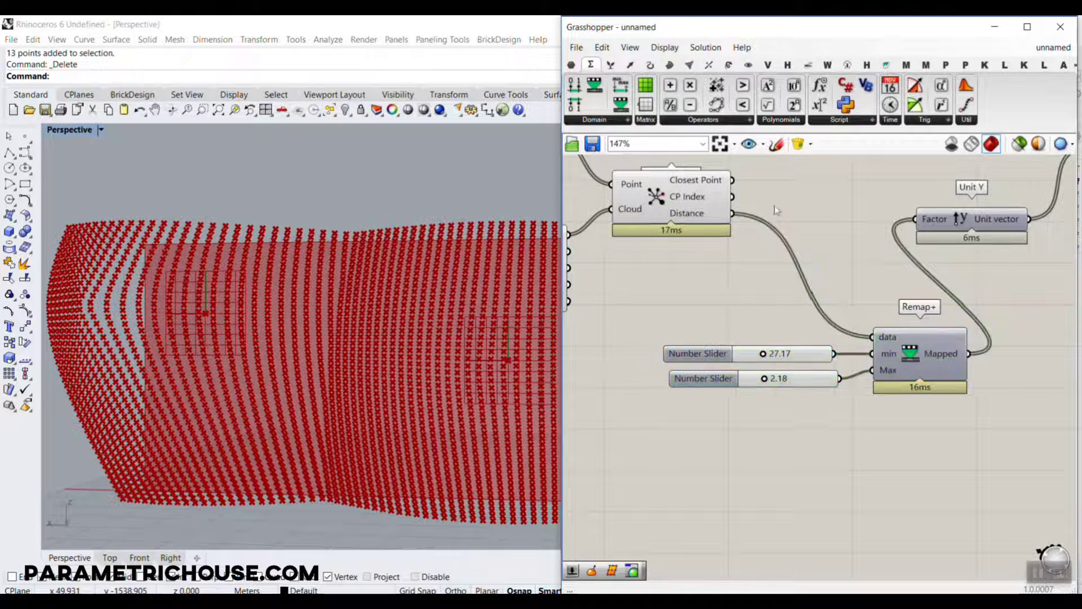
# Disconnect Closest Point's Distance from Remap+'s data input, and shift Unit Y and Move farther along the canvas.
pyautogui.keyDown('ctrl'); pyautogui.moveTo(734, 214); pyautogui.dragTo(873, 340); pyautogui.keyUp('ctrl')
pyautogui.scroll(-4, 725, 275)
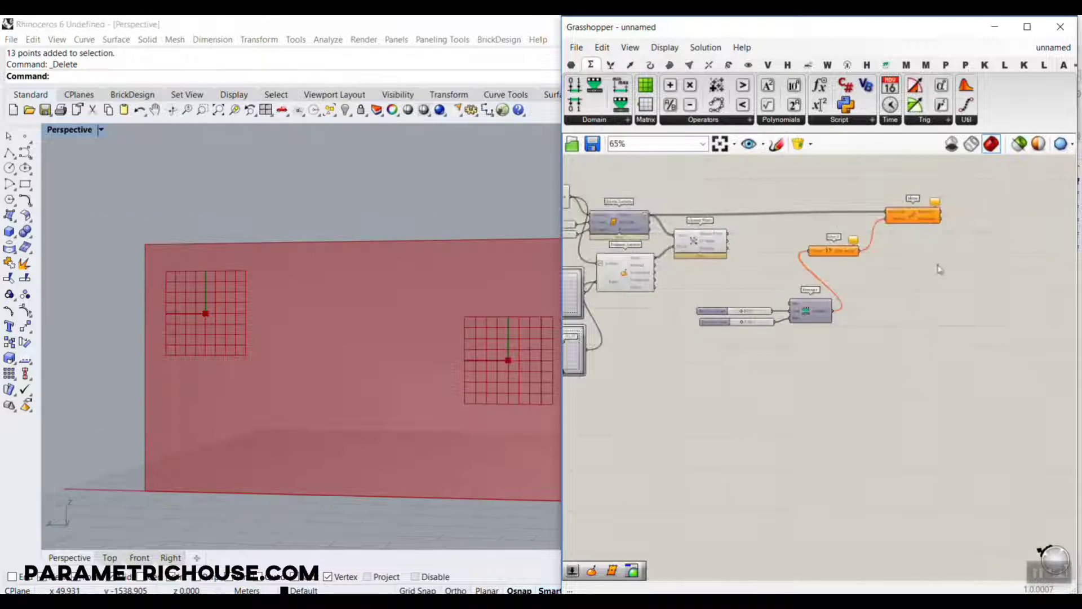
pyautogui.moveTo(940, 268); pyautogui.dragTo(848, 217)
pyautogui.moveTo(914, 220); pyautogui.dragTo(1052, 229)
# Move Remap+ and its two sliders farther from Closest Point to free space for more components.
pyautogui.click(818, 344)
pyautogui.scroll(4, 818, 344)
pyautogui.moveTo(817, 347); pyautogui.dragTo(684, 266)
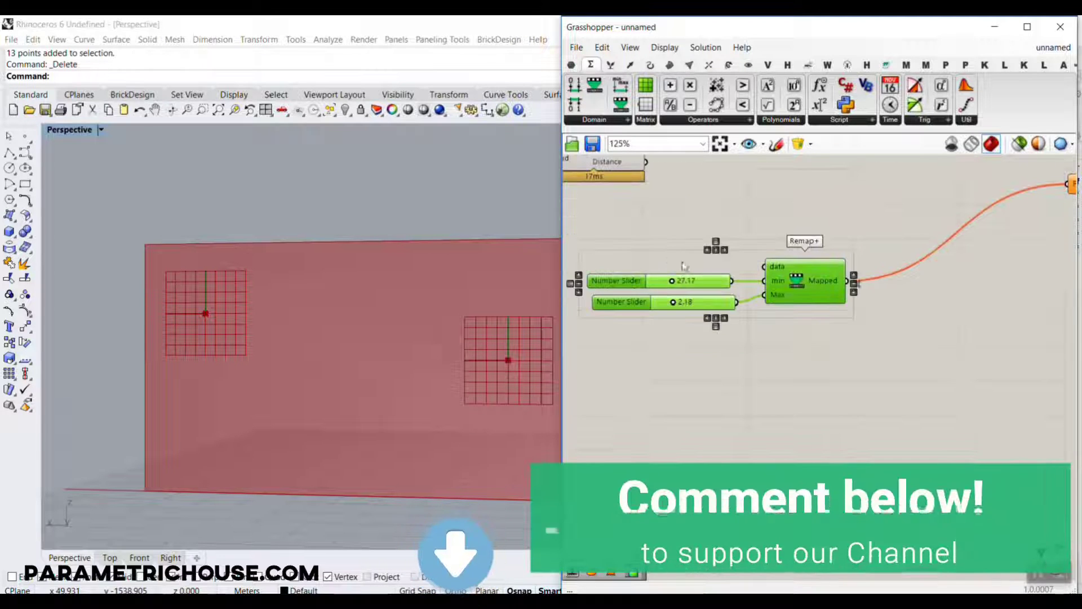
pyautogui.moveTo(806, 294); pyautogui.dragTo(909, 353)
pyautogui.moveTo(751, 242); pyautogui.dragTo(857, 331, button='right')
pyautogui.click(776, 303)
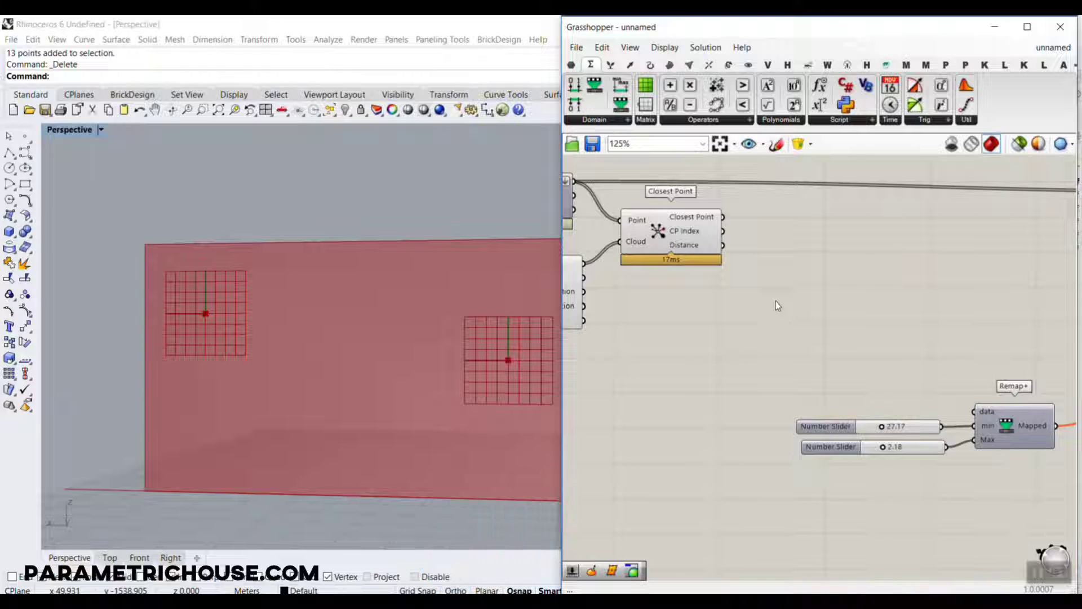
# Add a second Remap+ component beside Closest Point and connect Distance to its data input.
pyautogui.doubleClick(776, 301)
pyautogui.write('re')
pyautogui.click(764, 271)
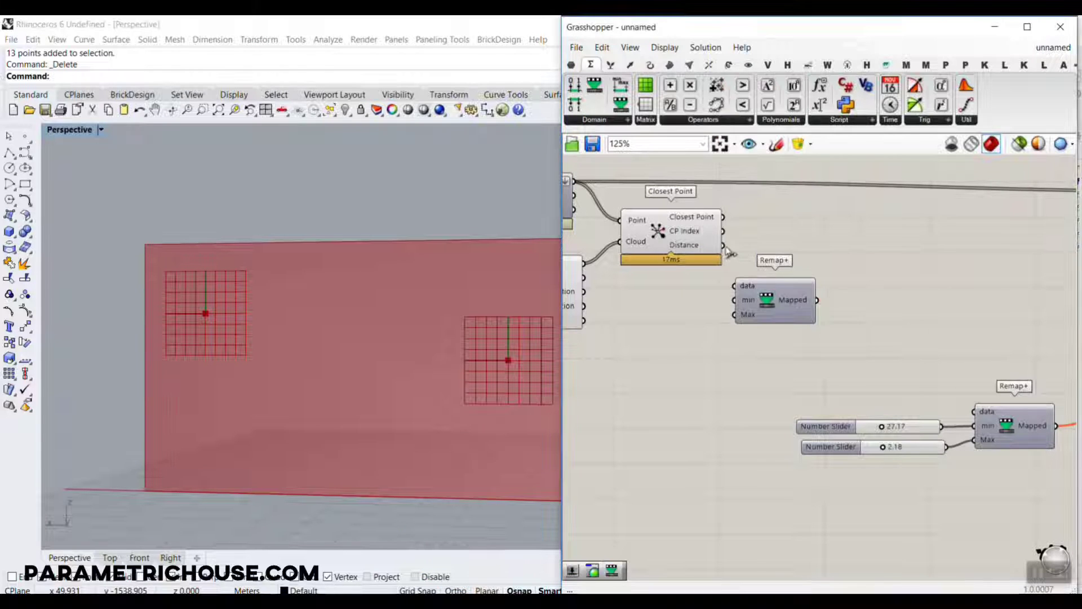
pyautogui.moveTo(734, 273); pyautogui.dragTo(735, 286)
pyautogui.scroll(3, 745, 296)
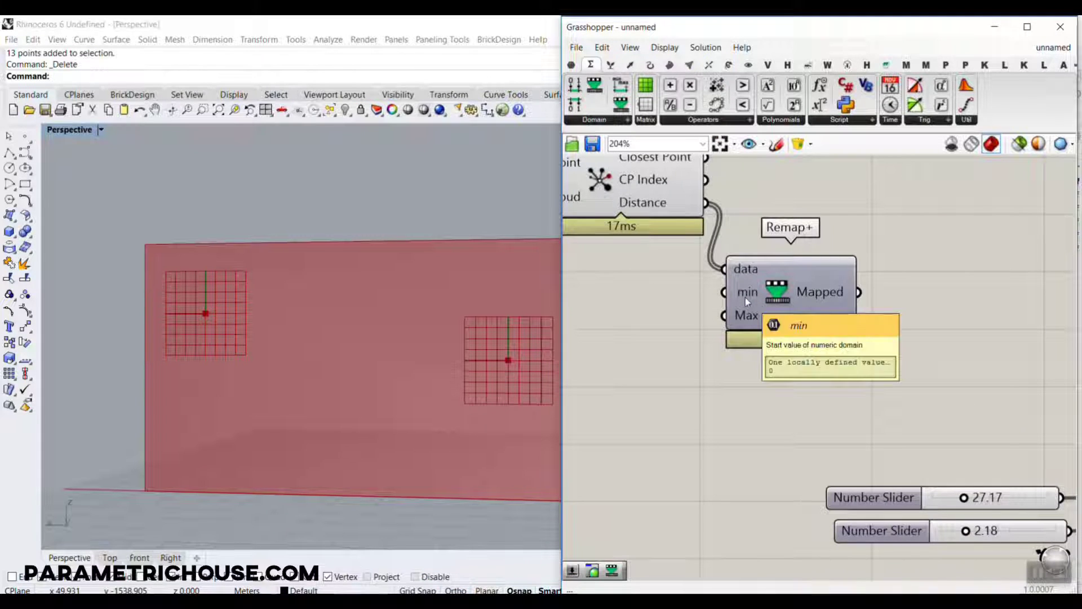
pyautogui.moveTo(747, 318); pyautogui.dragTo(748, 345)
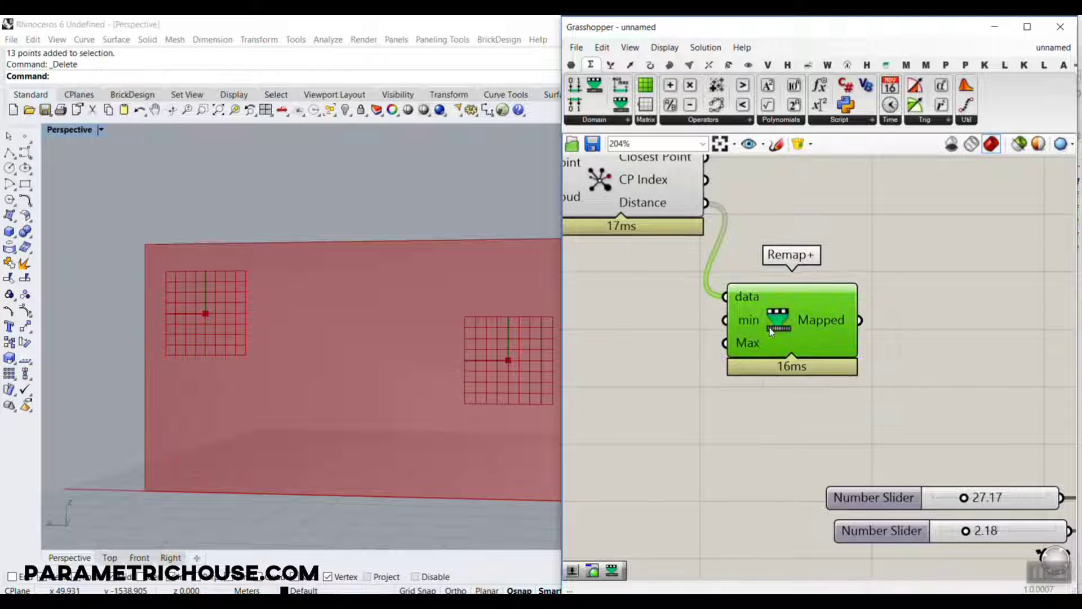
# Add a Graph Mapper after the new Remap+ and connect the Mapped output to its input.
pyautogui.moveTo(647, 212)
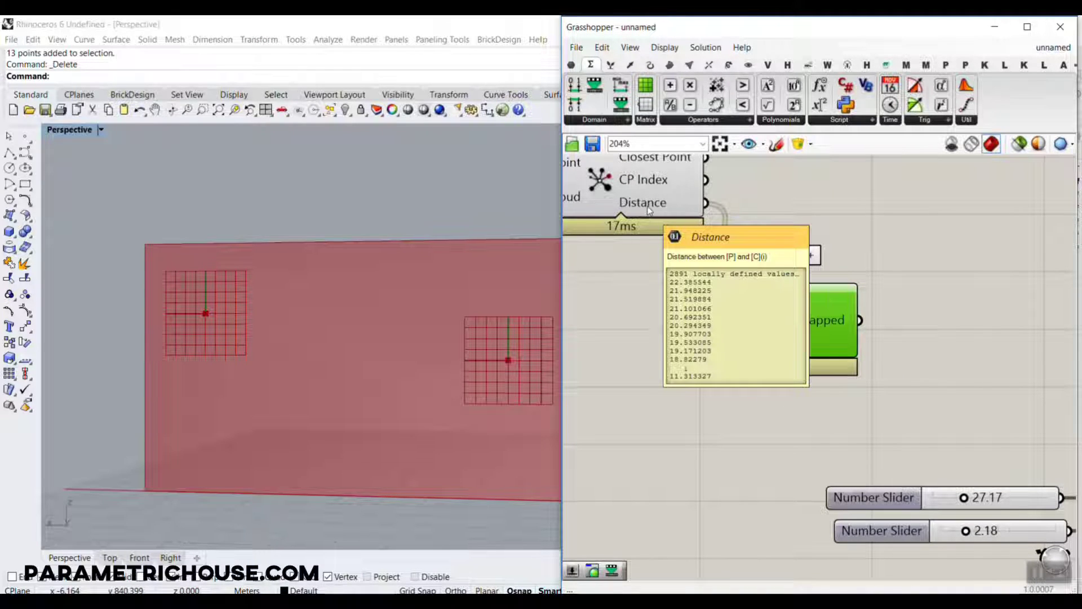
pyautogui.click(935, 279)
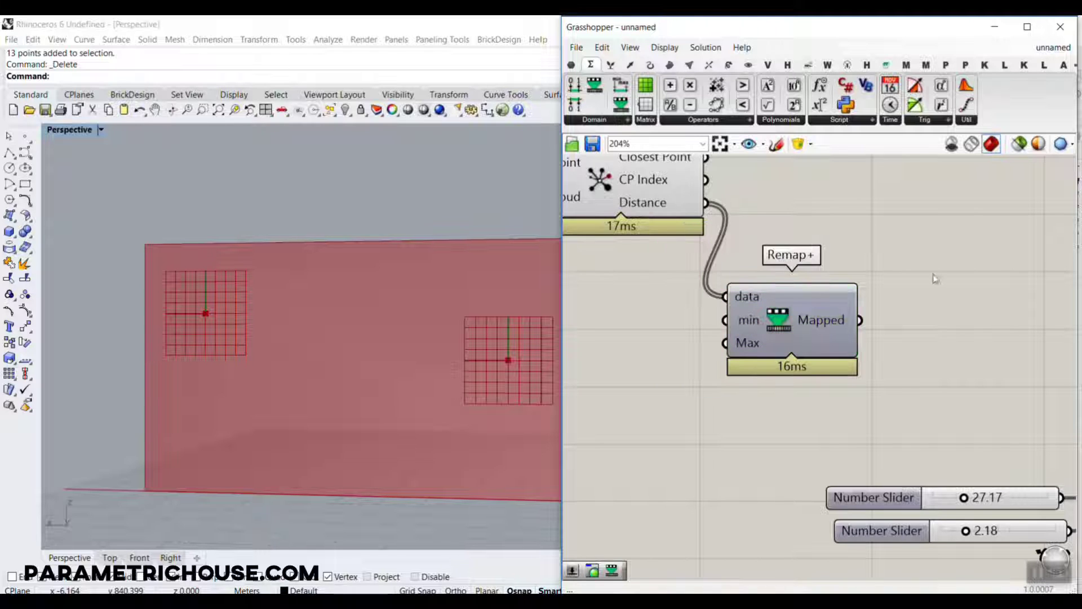
pyautogui.doubleClick(965, 329)
pyautogui.write('gra')
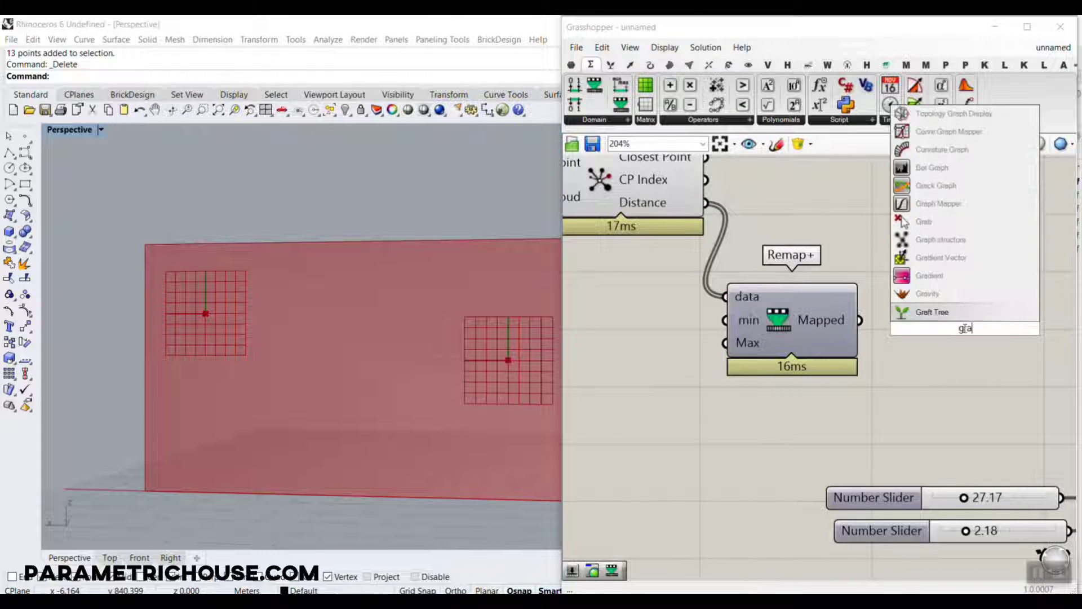
pyautogui.click(935, 203)
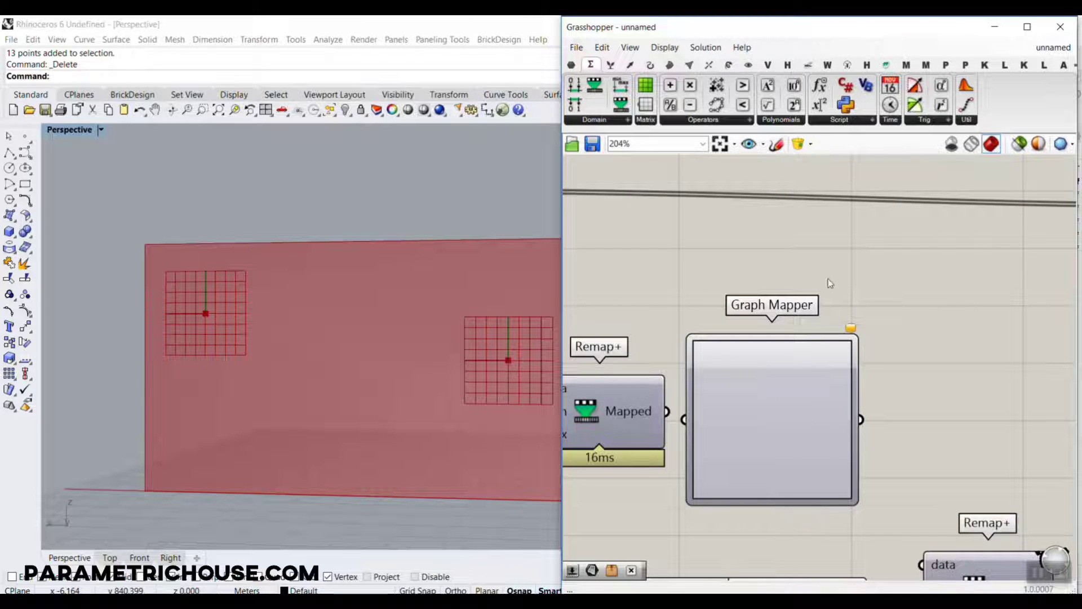
pyautogui.moveTo(927, 239); pyautogui.dragTo(1011, 80)
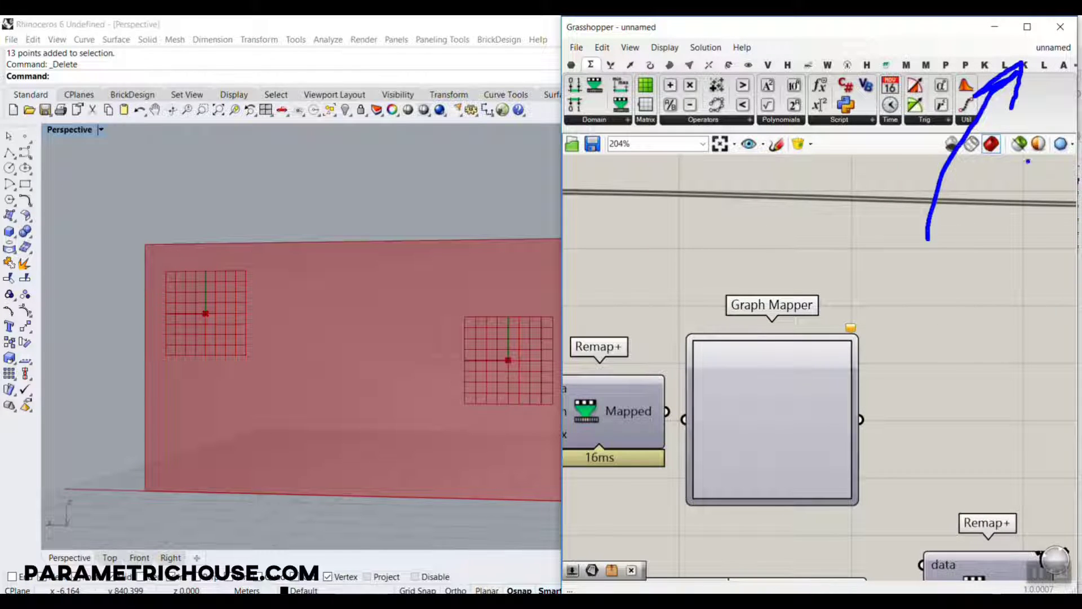
pyautogui.press('Escape')
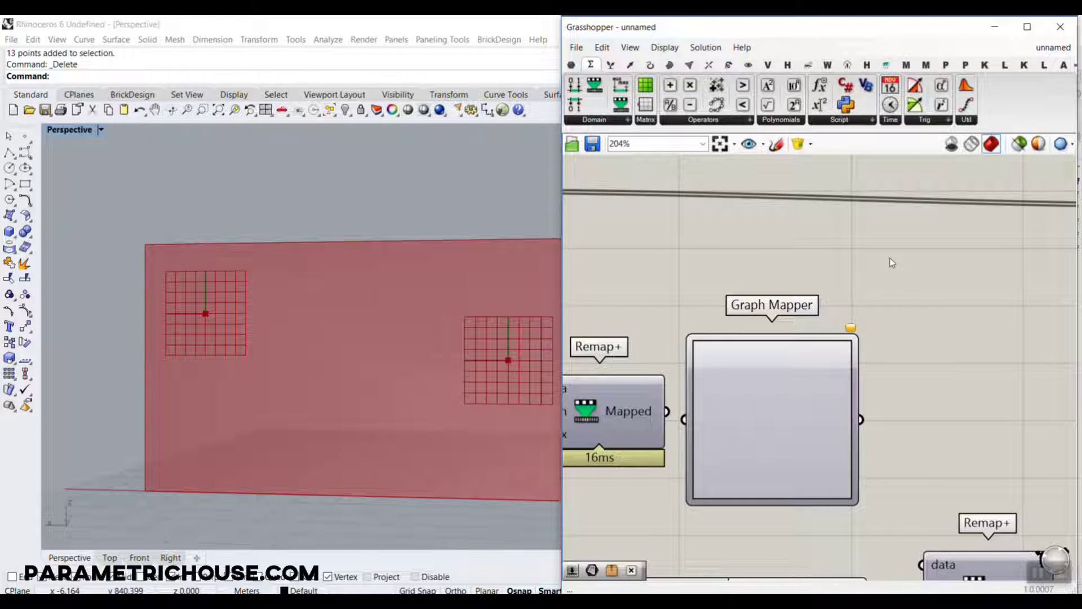
pyautogui.moveTo(771, 351); pyautogui.dragTo(874, 306, button='right')
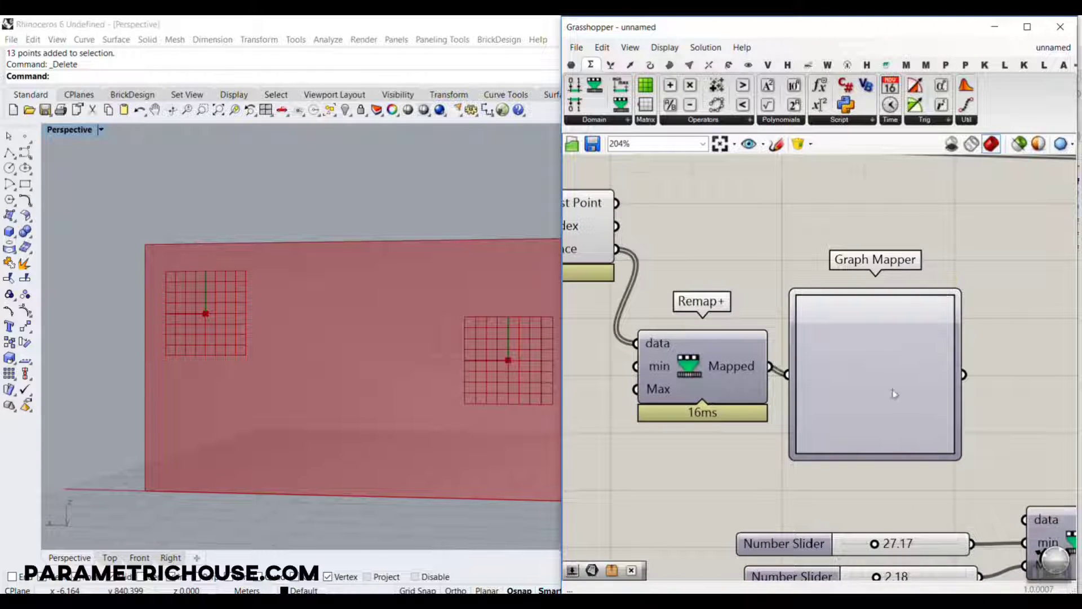
# Set the Graph Mapper to the Sine graph type and move its peak handle to the middle of the upper edge.
pyautogui.moveTo(894, 394); pyautogui.dragTo(796, 332, button='right')
pyautogui.rightClick(796, 332)
pyautogui.moveTo(862, 496)
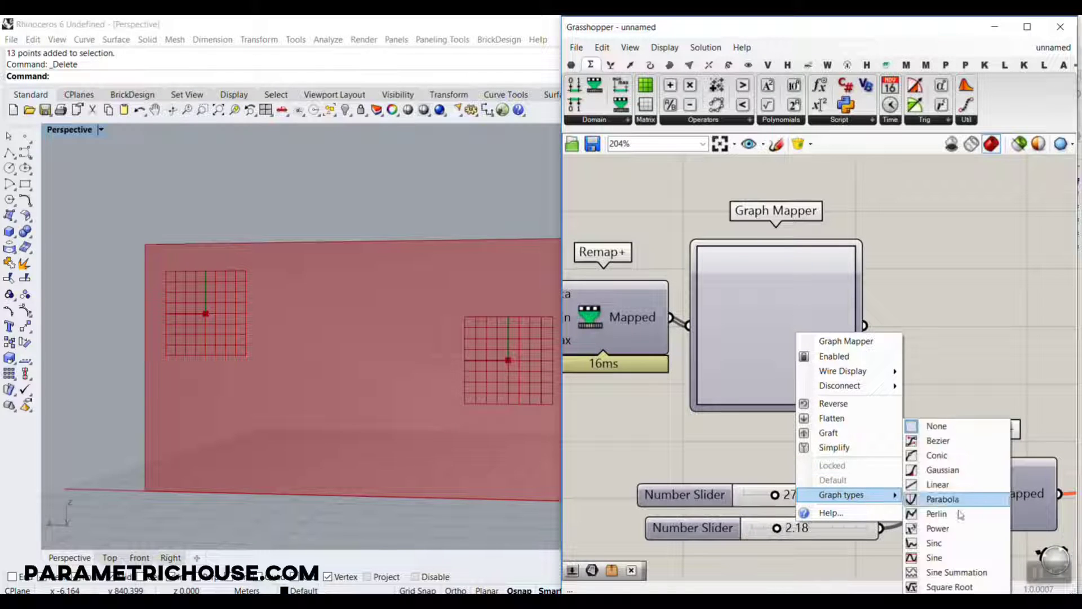
pyautogui.click(959, 560)
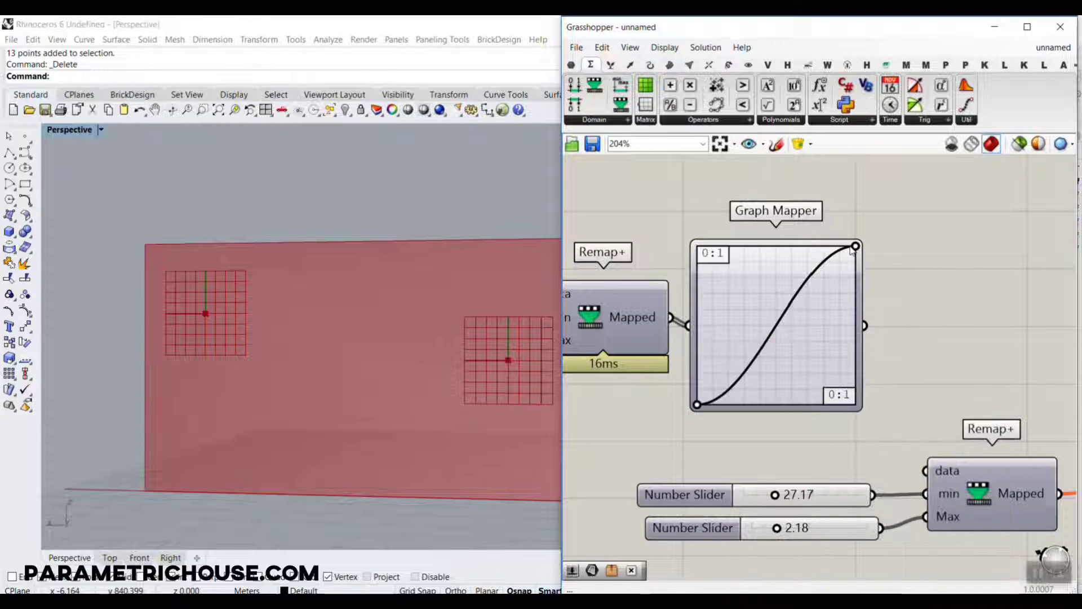
pyautogui.moveTo(853, 247); pyautogui.dragTo(775, 245)
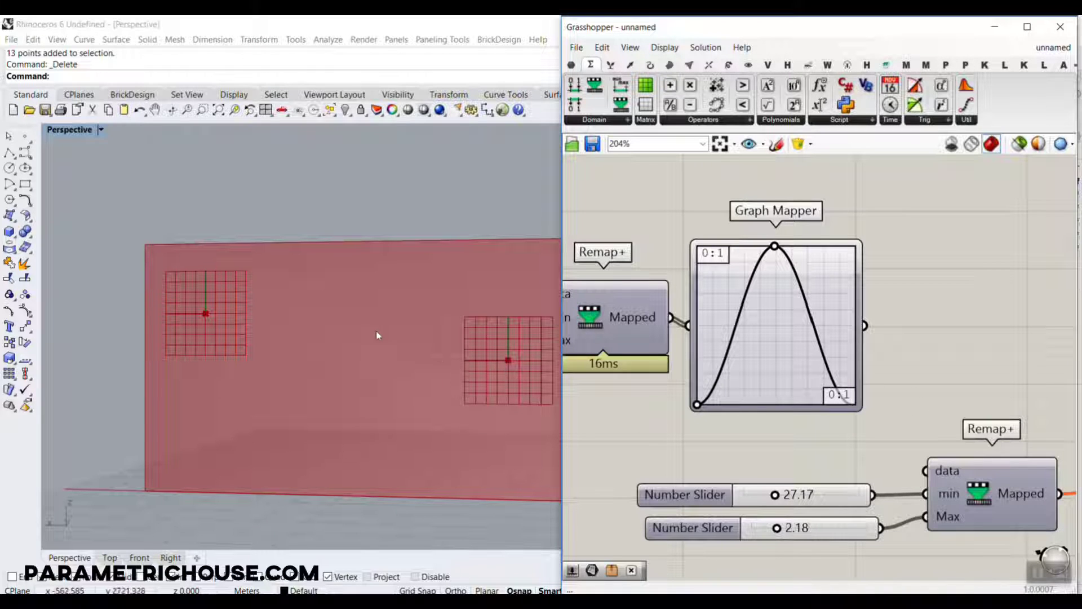
pyautogui.moveTo(380, 239); pyautogui.dragTo(370, 387)
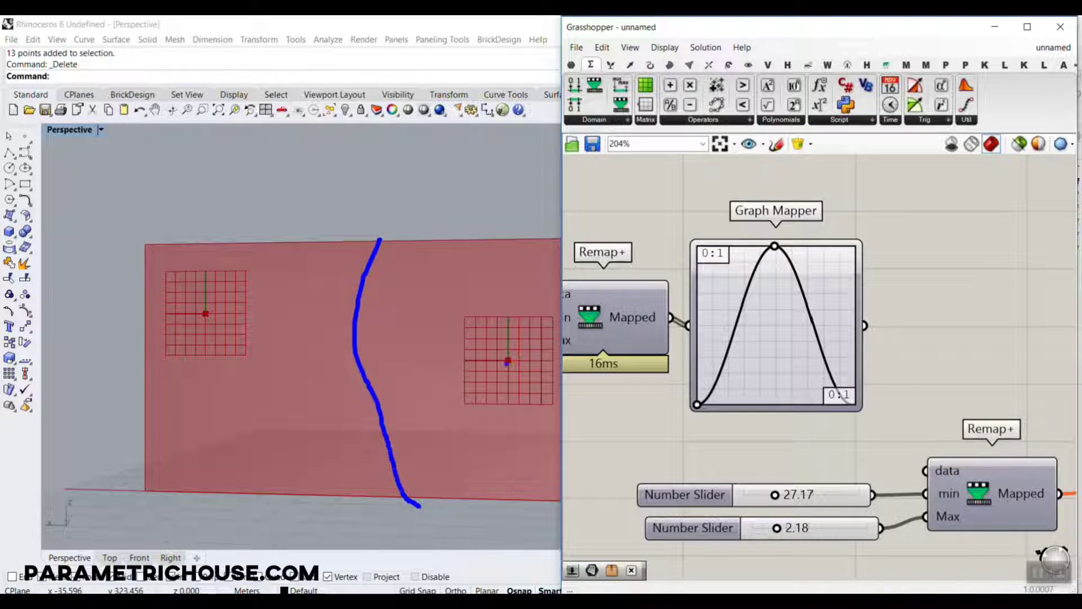
pyautogui.moveTo(405, 348); pyautogui.dragTo(358, 350)
pyautogui.moveTo(383, 333)
pyautogui.mouseDown()
pyautogui.moveTo(360, 350)
pyautogui.moveTo(386, 362)
pyautogui.mouseUp()
pyautogui.click(396, 363)
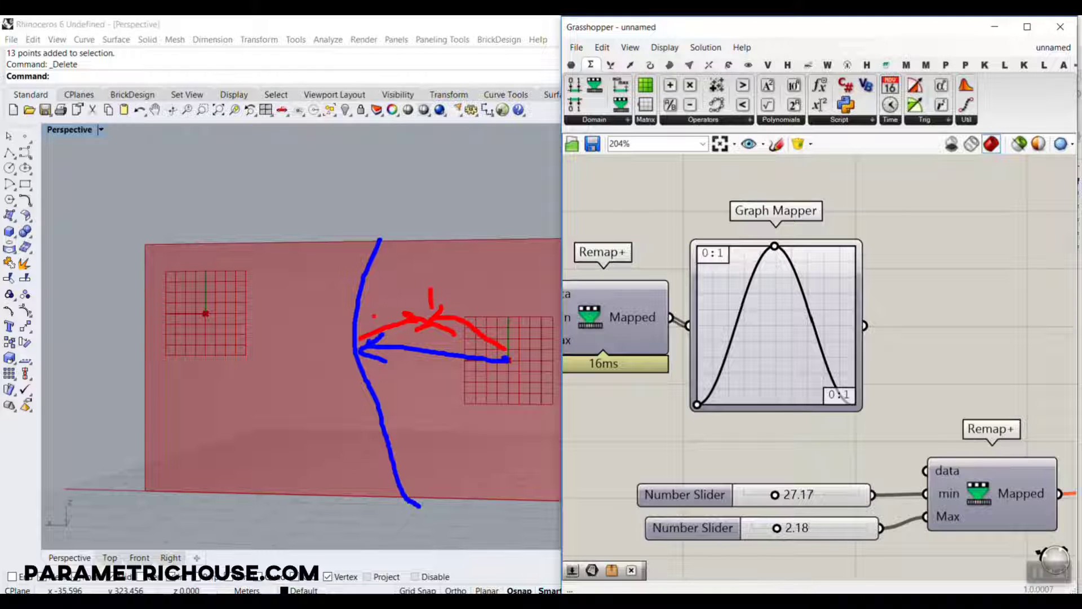
pyautogui.press('Escape')
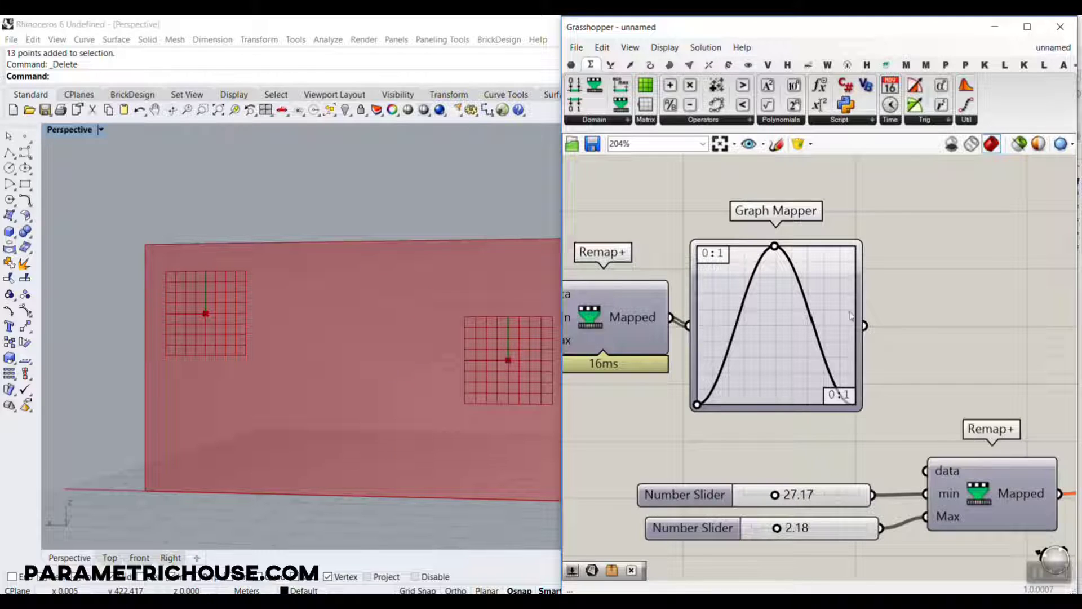
# Connect the Graph Mapper's output to the data input of the Remap+ that has the two number sliders.
pyautogui.moveTo(866, 326); pyautogui.dragTo(925, 470)
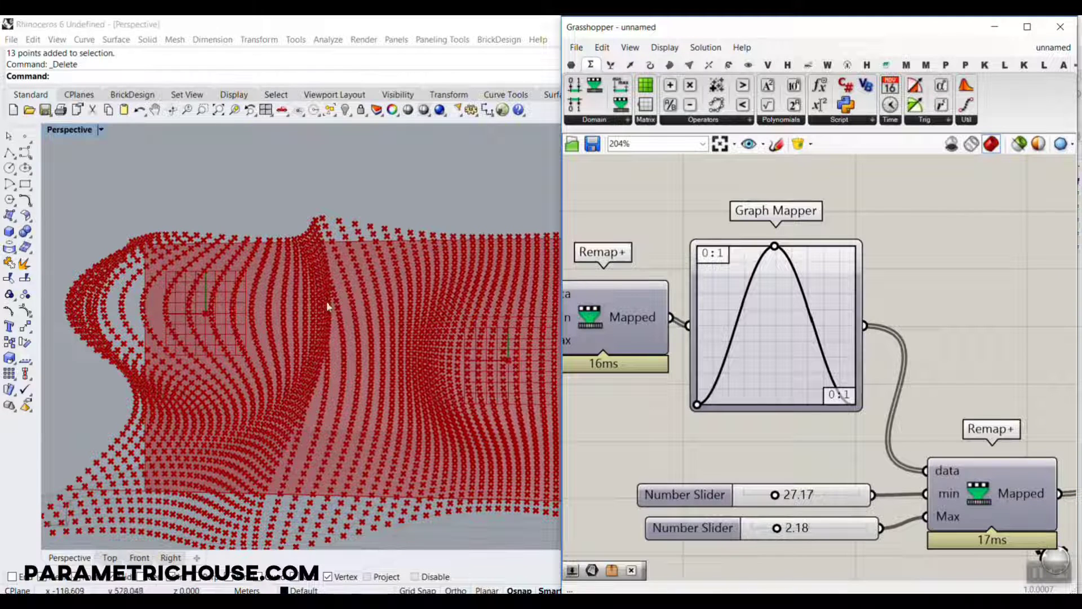
pyautogui.scroll(-5, 328, 306)
pyautogui.moveTo(328, 307); pyautogui.dragTo(262, 361, button='right')
pyautogui.scroll(2, 800, 540)
pyautogui.scroll(1, 800, 542)
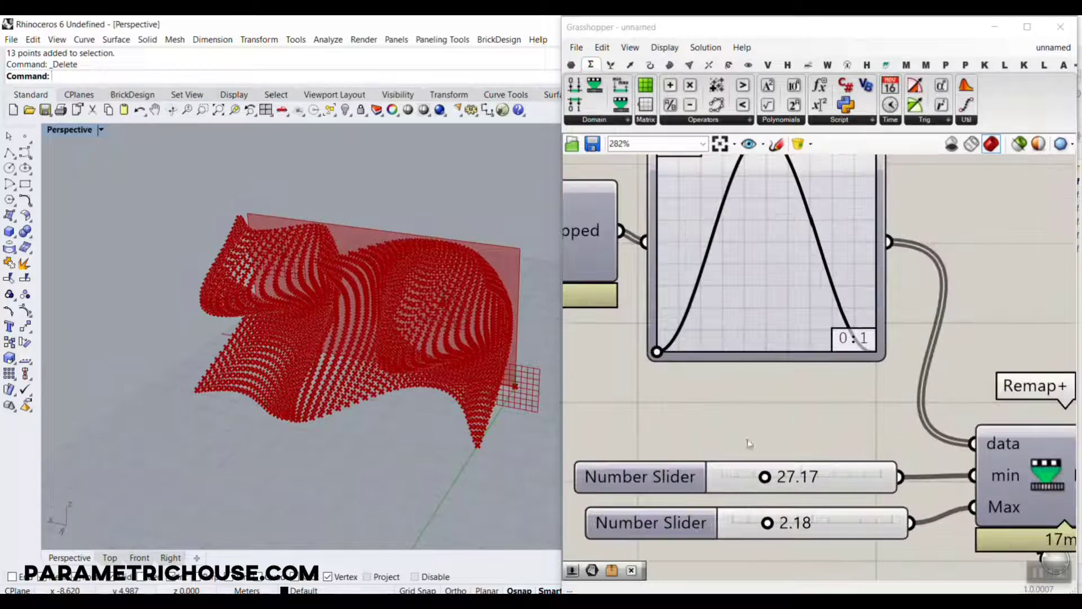
# Set the number sliders of the final Remap+ to 8.71 for min and 0.76 for Max.
pyautogui.doubleClick(663, 479)
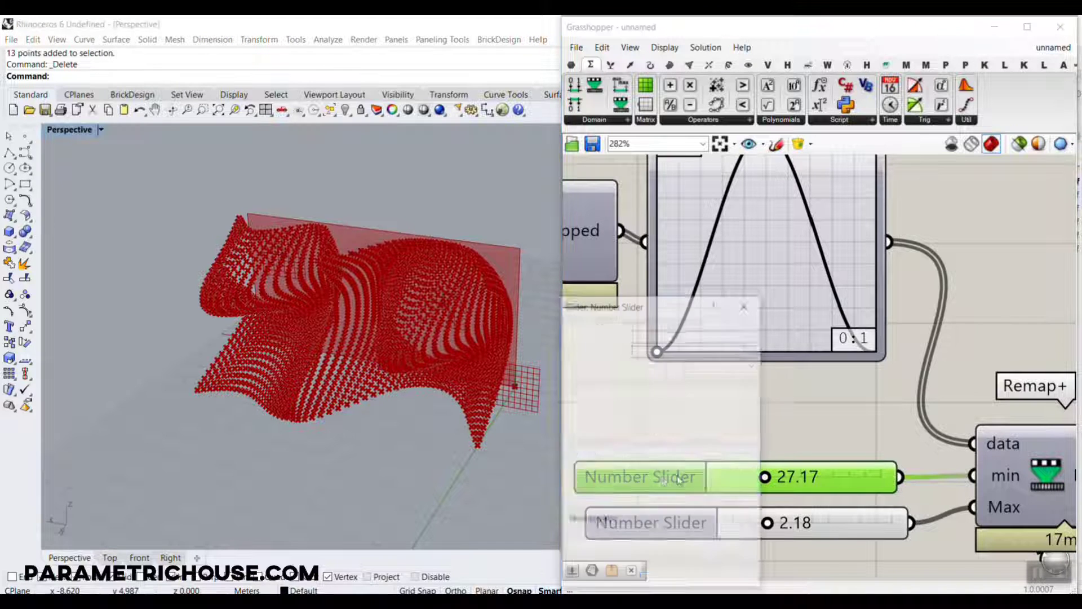
pyautogui.click(731, 579)
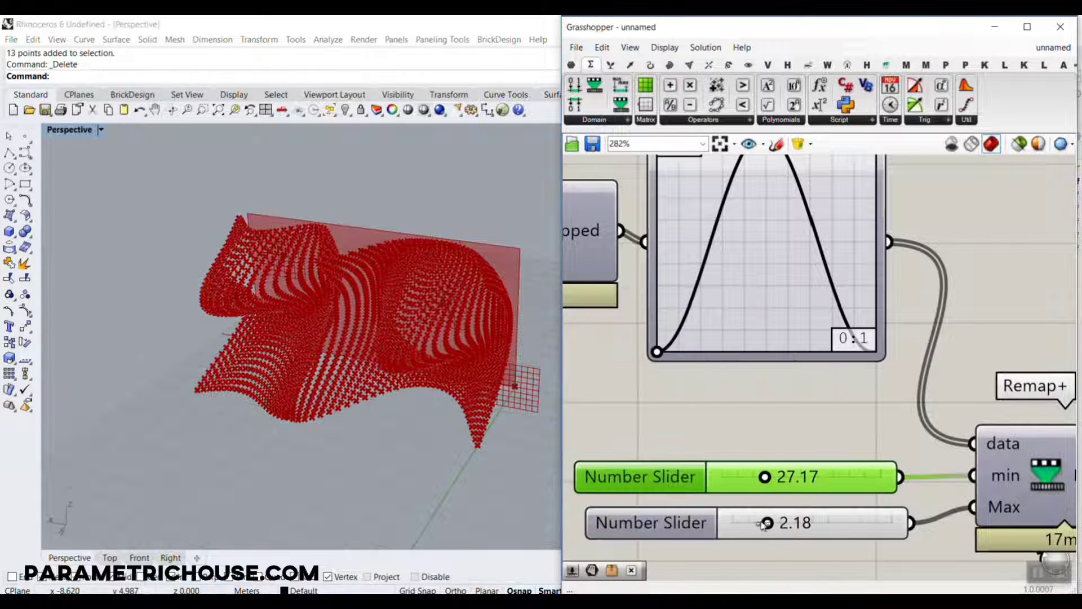
pyautogui.moveTo(766, 522); pyautogui.dragTo(745, 523)
pyautogui.moveTo(764, 477); pyautogui.dragTo(736, 476)
# Move the sine graph's peak handle to about a third of the graph width to shorten the wave.
pyautogui.moveTo(447, 356)
pyautogui.mouseDown(button='right')
pyautogui.moveTo(430, 299)
pyautogui.moveTo(541, 338)
pyautogui.moveTo(534, 440)
pyautogui.moveTo(455, 364)
pyautogui.mouseUp(button='right')
pyautogui.scroll(3, 455, 361)
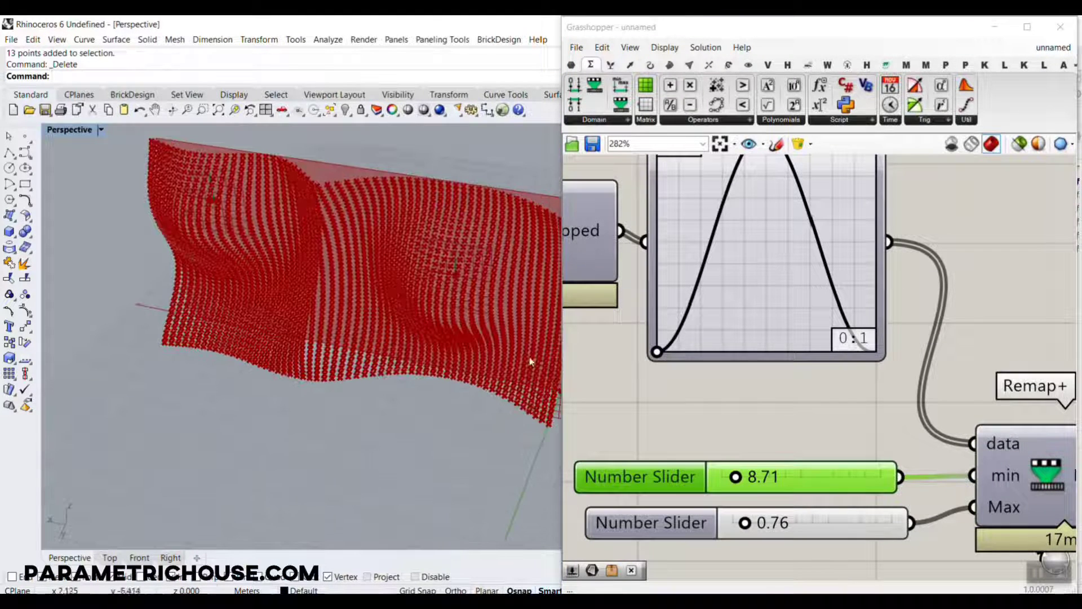
pyautogui.moveTo(685, 254); pyautogui.dragTo(705, 293, button='right')
pyautogui.moveTo(780, 174); pyautogui.dragTo(755, 176)
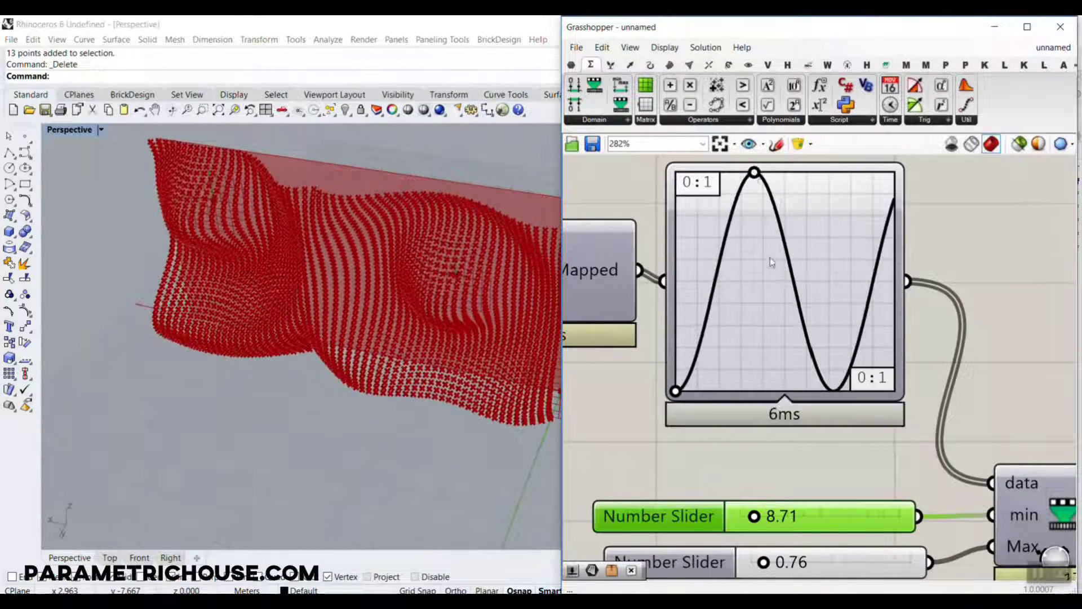
# Delete the second MD Slider and shift the remaining MD Slider's point toward the middle of its area.
pyautogui.scroll(-8, 769, 264)
pyautogui.scroll(3, 777, 398)
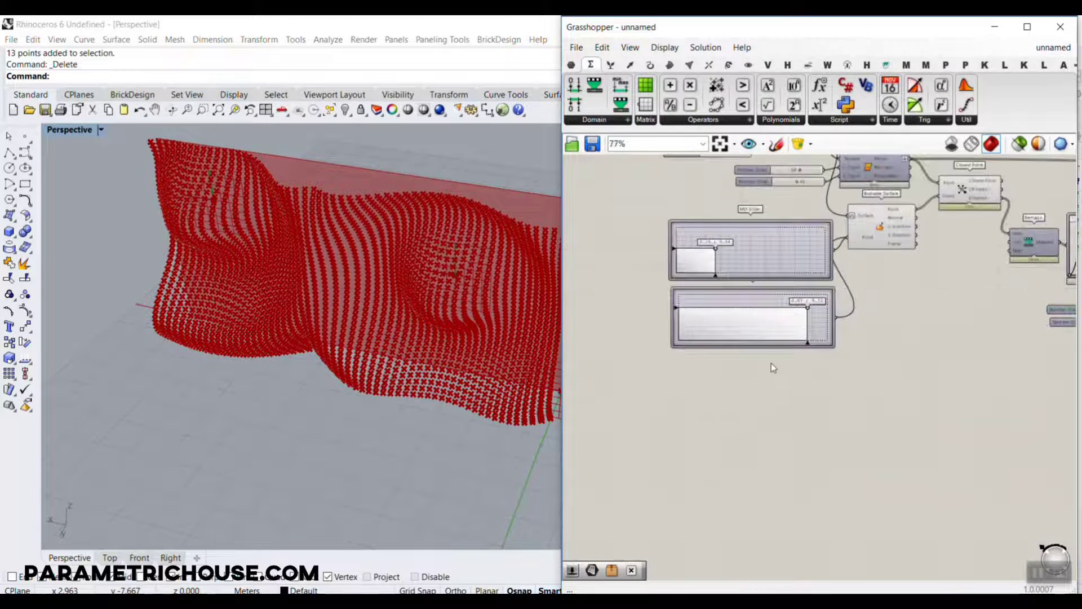
pyautogui.click(756, 319)
pyautogui.press('Delete')
pyautogui.scroll(1, 713, 252)
pyautogui.scroll(2, 714, 253)
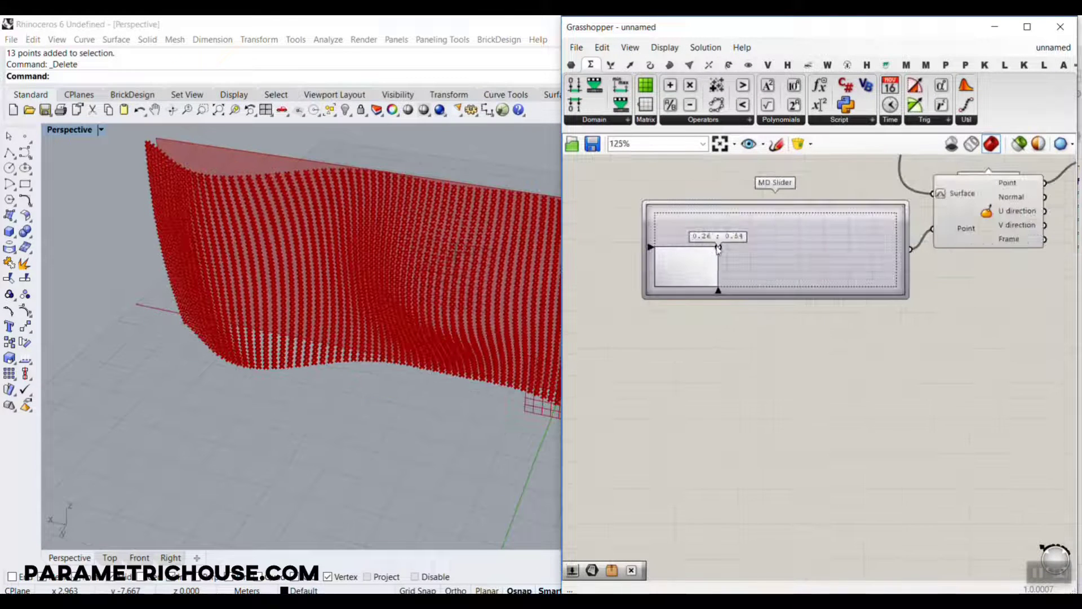
pyautogui.moveTo(713, 253); pyautogui.dragTo(758, 261)
# Move the sine graph's peak handle to about a fifth of the graph width for more, tighter waves.
pyautogui.moveTo(764, 345); pyautogui.dragTo(699, 355, button='right')
pyautogui.scroll(-7, 699, 355)
pyautogui.scroll(5, 925, 349)
pyautogui.moveTo(925, 349); pyautogui.dragTo(790, 346, button='right')
pyautogui.scroll(4, 713, 286)
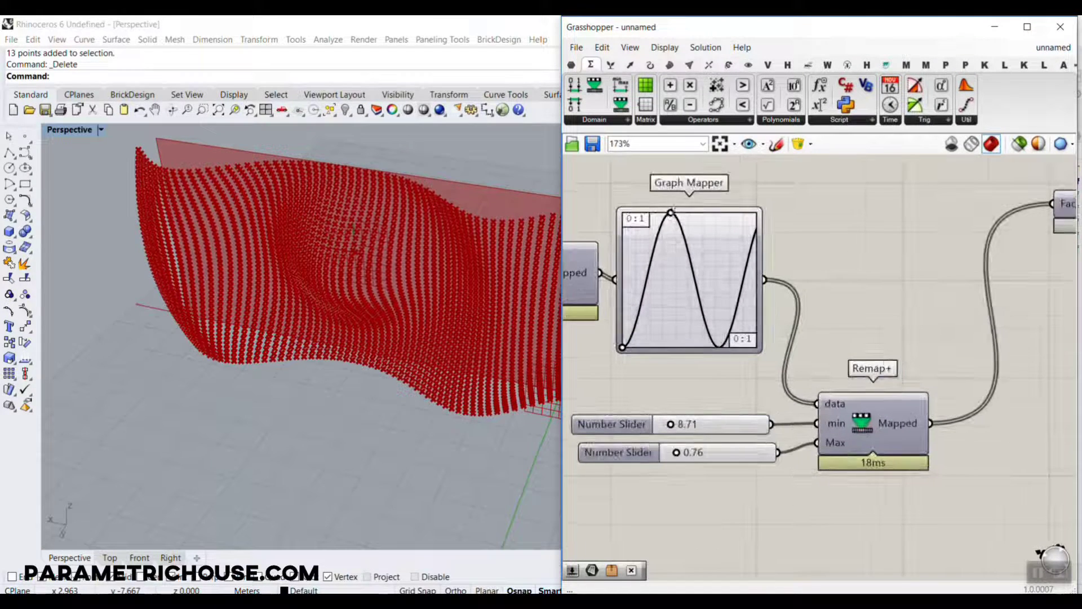
pyautogui.moveTo(671, 214); pyautogui.dragTo(652, 217)
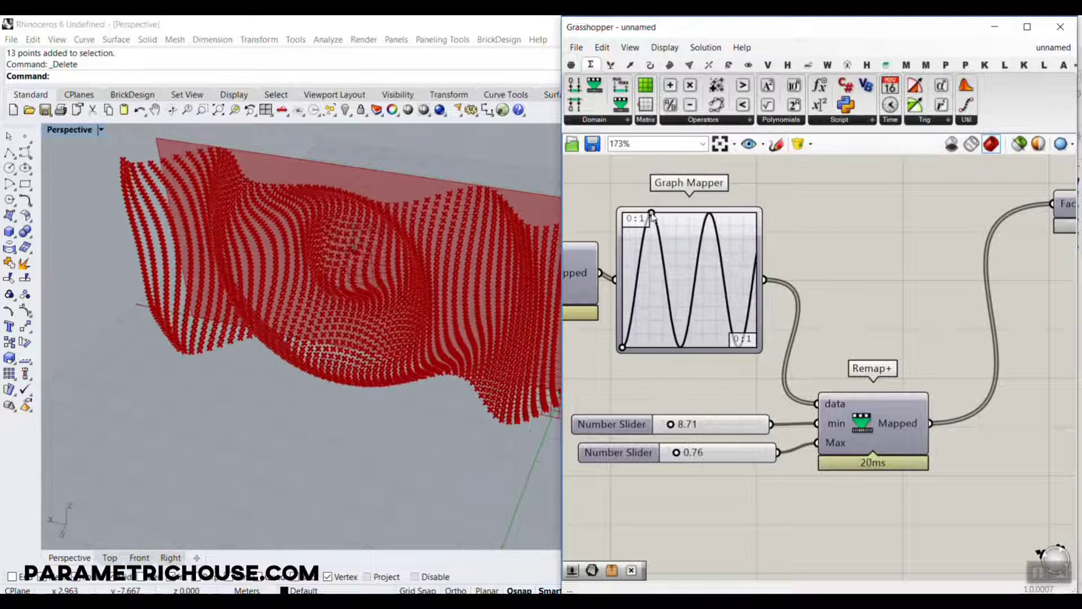
pyautogui.moveTo(459, 364)
pyautogui.mouseDown(button='right')
pyautogui.moveTo(399, 267)
pyautogui.moveTo(449, 355)
pyautogui.mouseUp(button='right')
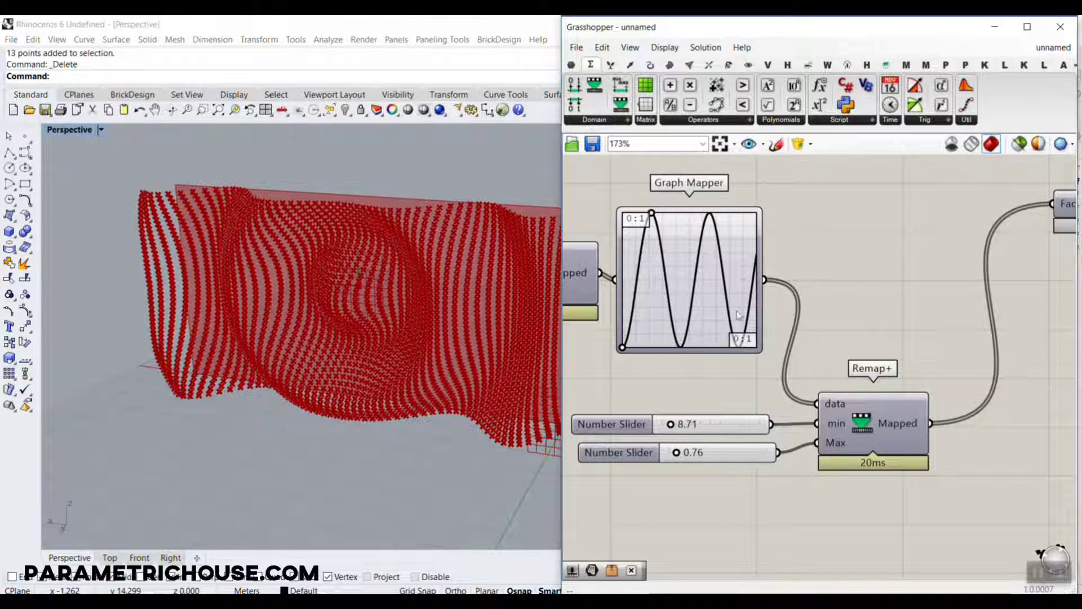
# Duplicate the Graph Mapper, feed the copy from the first mapper, and connect the copy's output to Remap+'s data input.
pyautogui.click(719, 319)
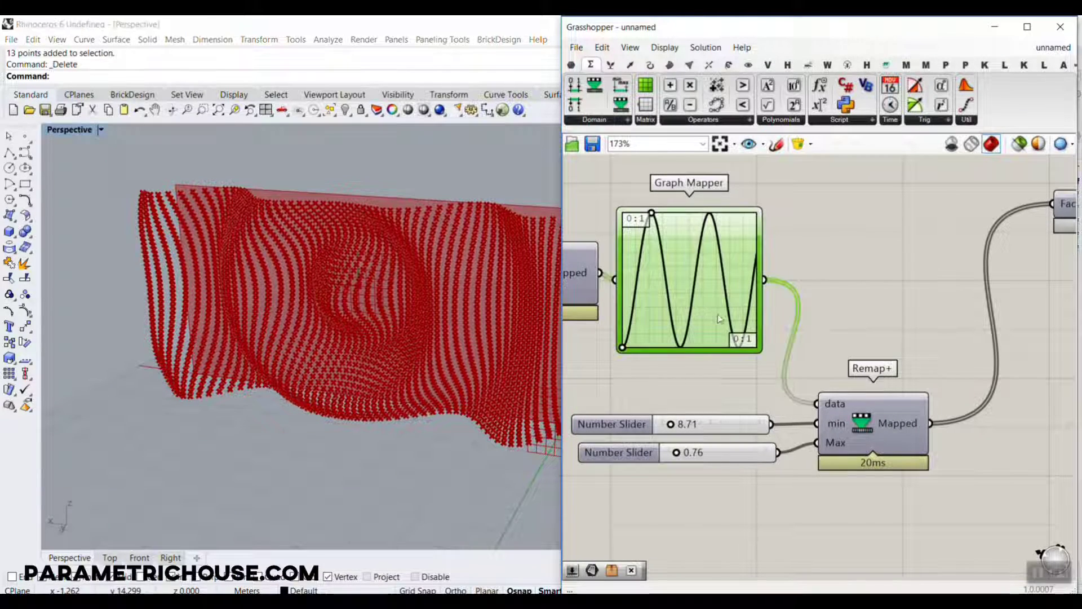
pyautogui.keyDown('alt'); pyautogui.moveTo(719, 319); pyautogui.dragTo(890, 308); pyautogui.keyUp('alt')
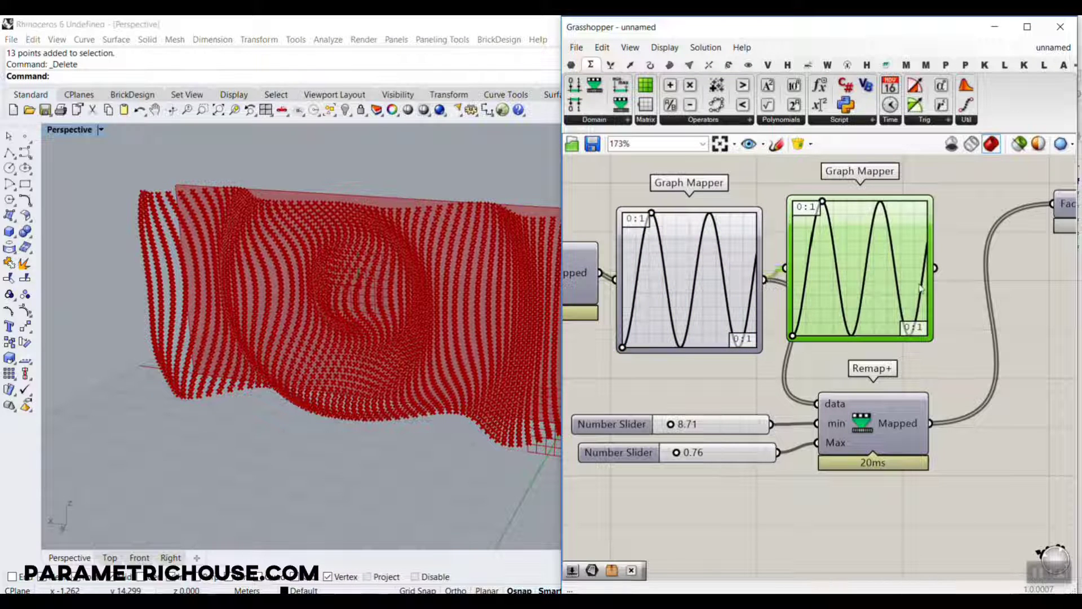
pyautogui.moveTo(938, 271); pyautogui.dragTo(818, 403)
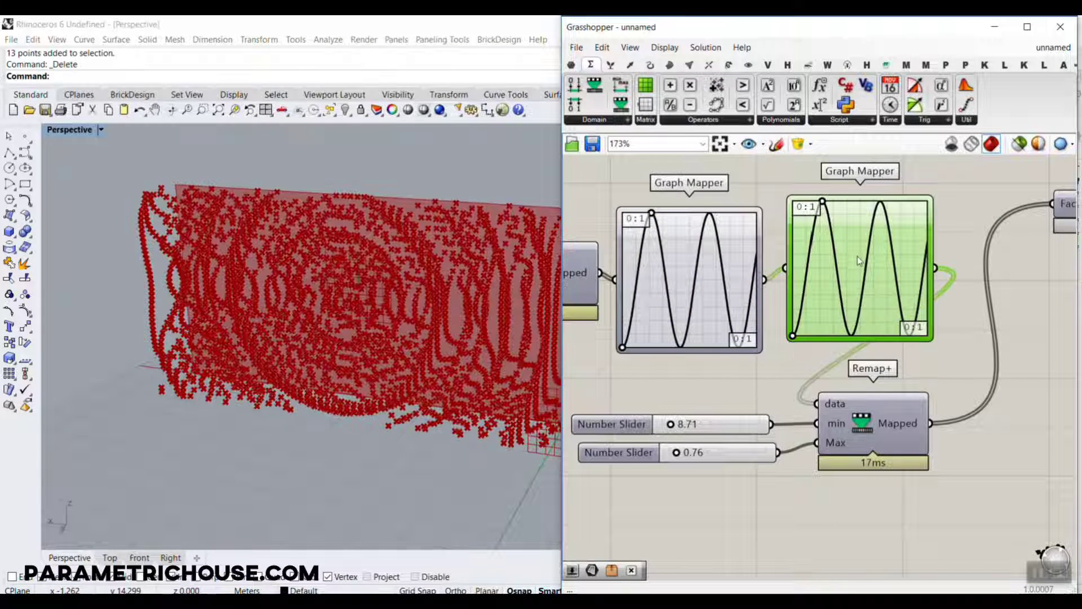
# Set the second Graph Mapper to Bezier and adjust both handles so the curve starts shallow and ends steep.
pyautogui.rightClick(857, 256)
pyautogui.moveTo(947, 417)
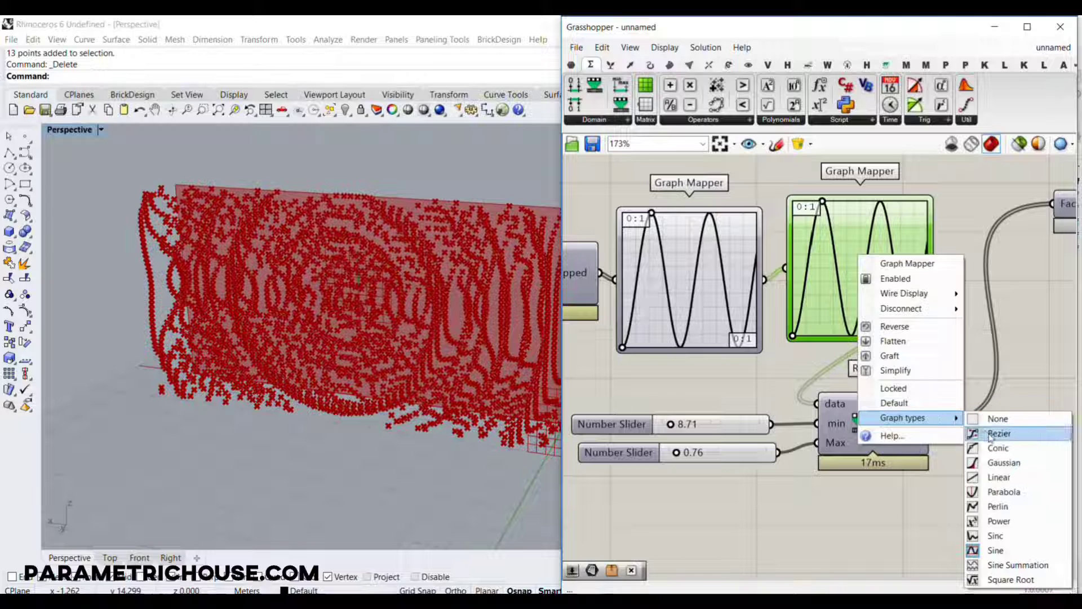
pyautogui.click(1003, 475)
pyautogui.moveTo(826, 302); pyautogui.dragTo(797, 279)
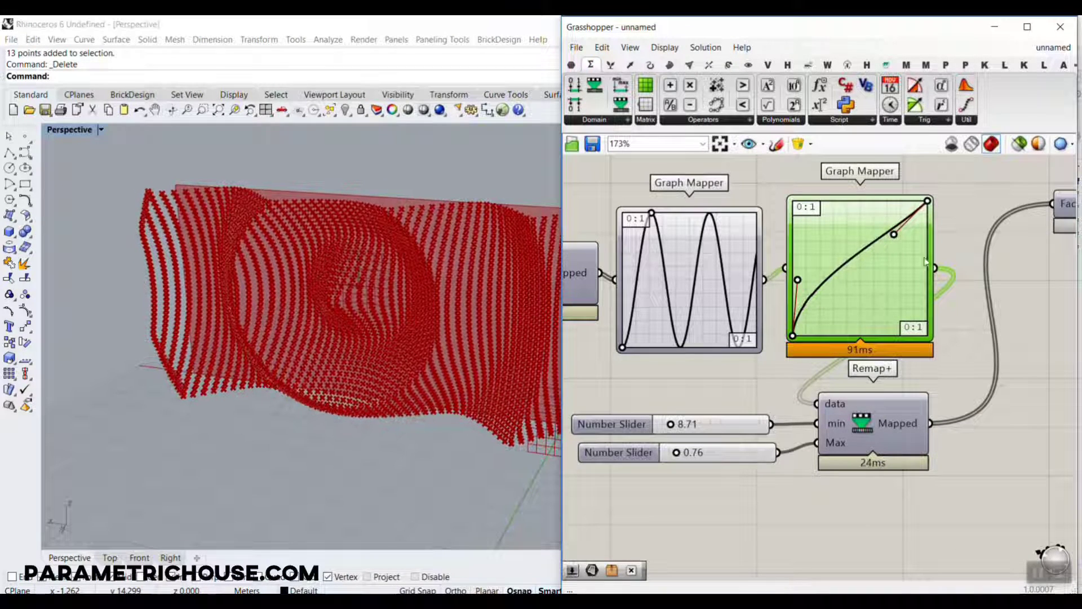
pyautogui.moveTo(894, 233); pyautogui.dragTo(956, 327)
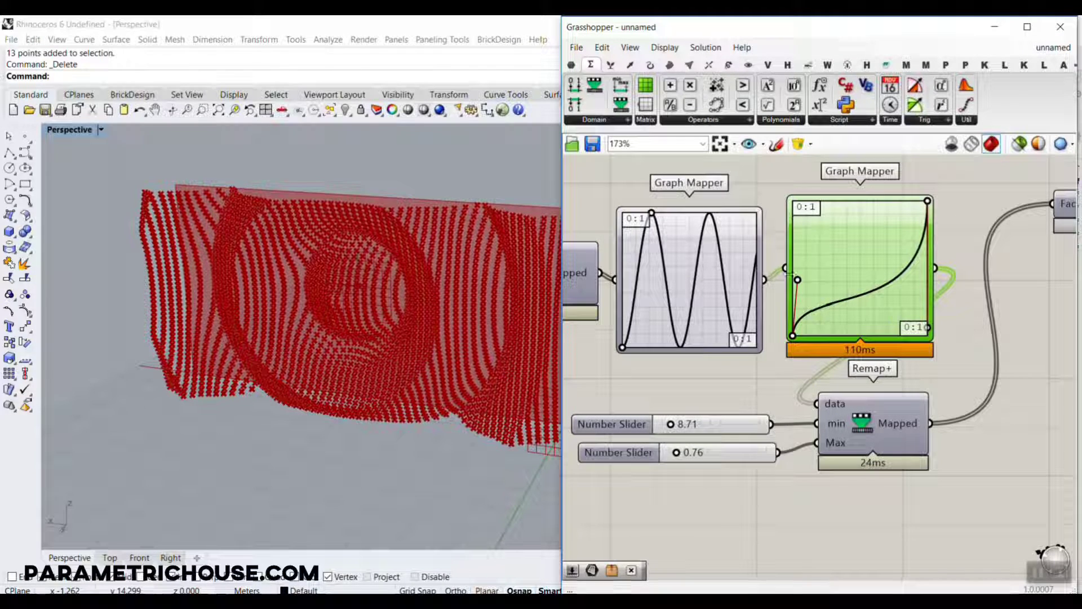
pyautogui.moveTo(797, 278); pyautogui.dragTo(840, 323)
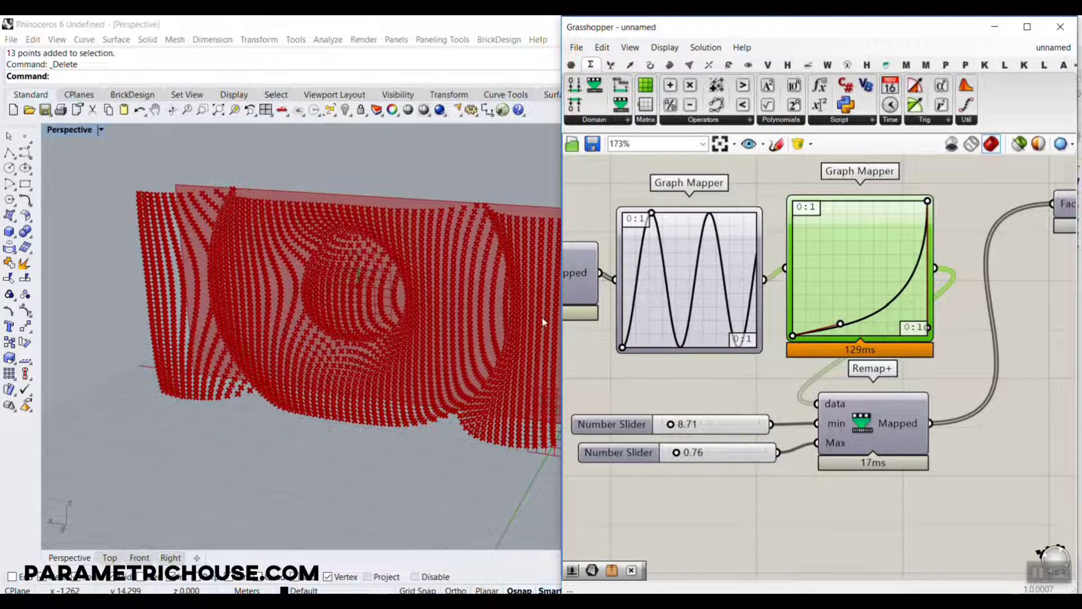
pyautogui.moveTo(361, 323); pyautogui.dragTo(340, 330, button='right')
pyautogui.moveTo(797, 295); pyautogui.dragTo(796, 295, button='right')
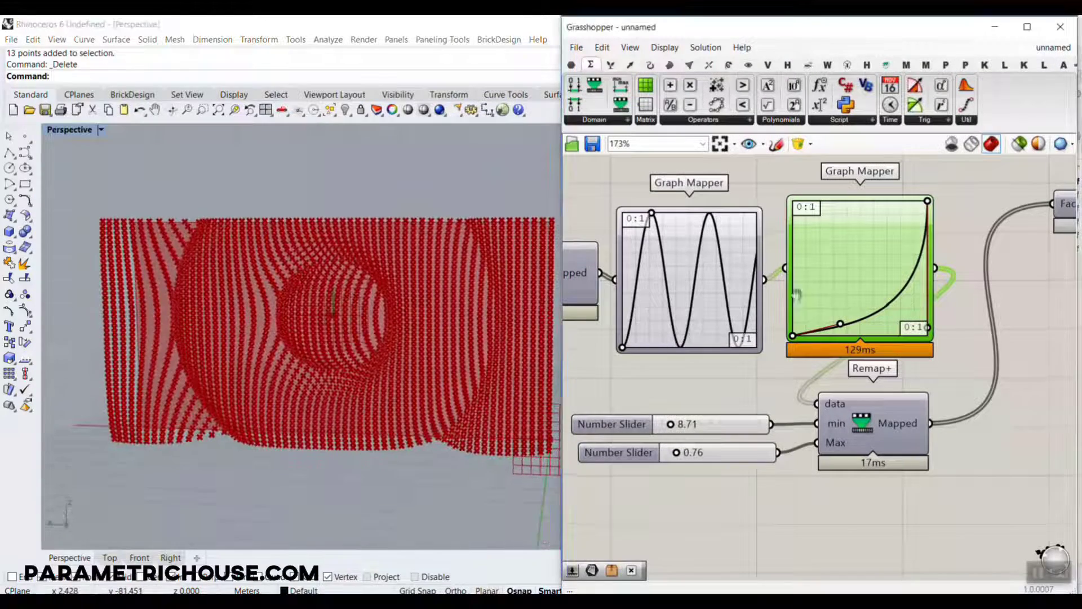
# Add a Surface From Points component to the canvas near the Move component.
pyautogui.scroll(-3, 796, 294)
pyautogui.moveTo(915, 259); pyautogui.dragTo(700, 351, button='right')
pyautogui.moveTo(880, 273); pyautogui.dragTo(734, 369, button='right')
pyautogui.scroll(2, 752, 317)
pyautogui.click(789, 320)
pyautogui.click(841, 369)
pyautogui.click(669, 66)
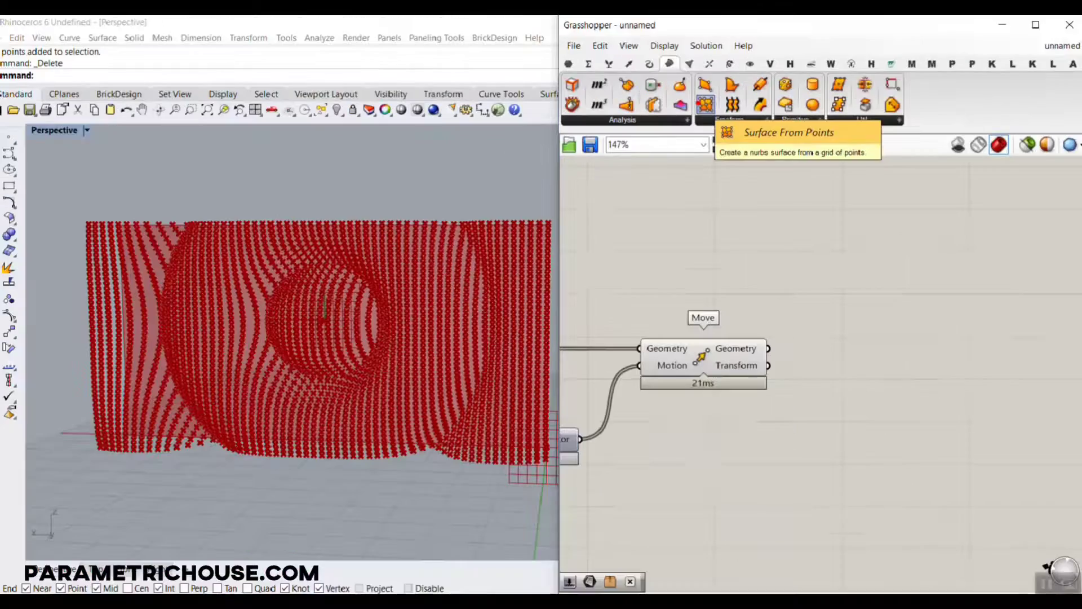
pyautogui.click(709, 105)
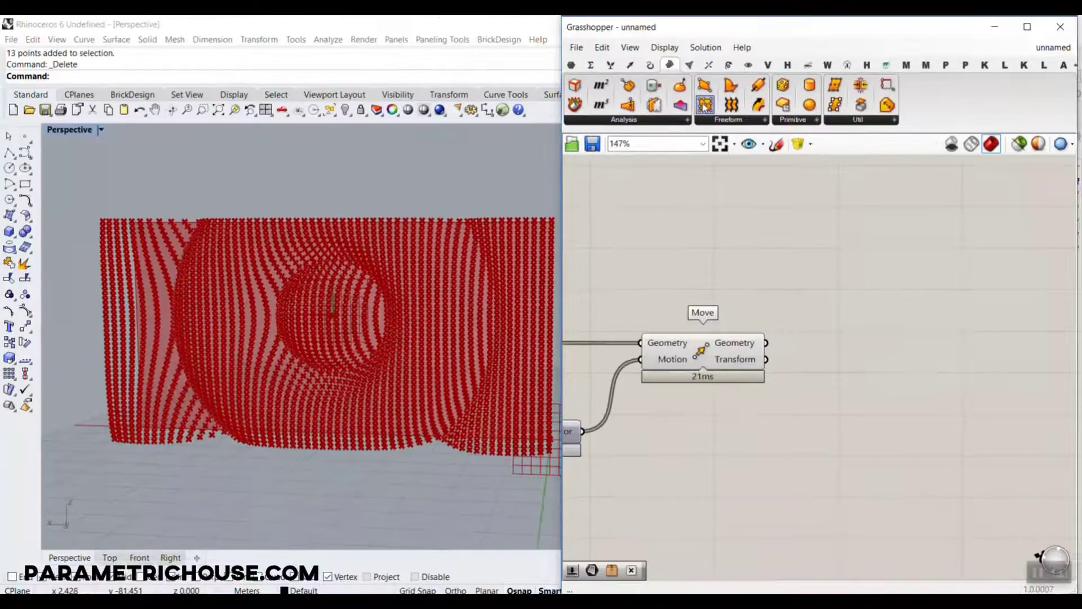
pyautogui.click(983, 544)
# Position Surface From Points beside Move and connect Move's Geometry output to its Points input.
pyautogui.scroll(4, 793, 490)
pyautogui.moveTo(783, 339); pyautogui.dragTo(861, 369)
pyautogui.moveTo(807, 388); pyautogui.dragTo(721, 334, button='right')
pyautogui.moveTo(852, 349); pyautogui.dragTo(889, 376)
pyautogui.moveTo(652, 454); pyautogui.dragTo(695, 461, button='right')
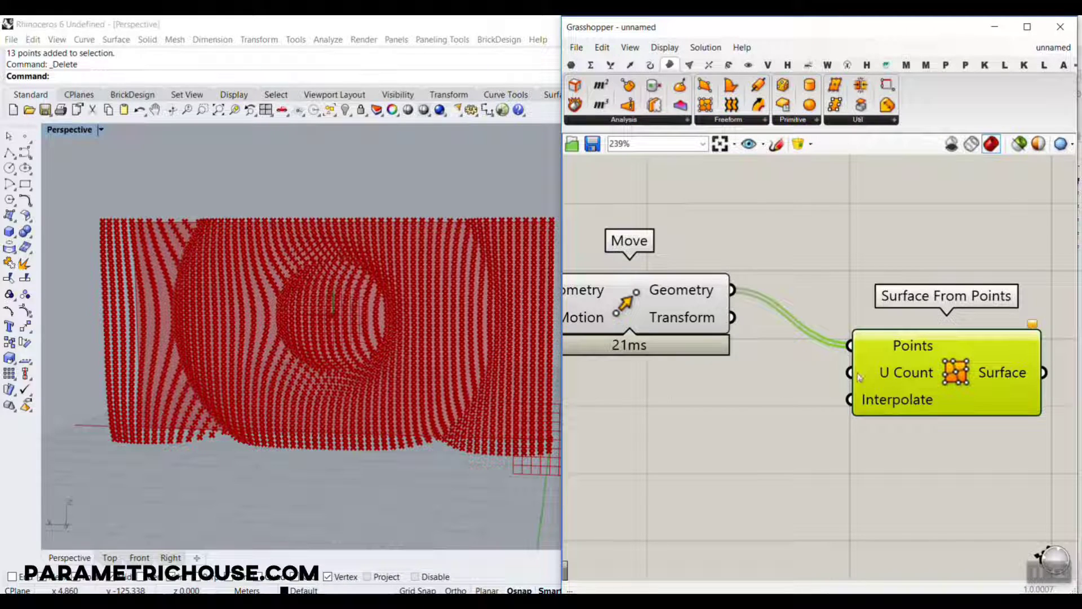
# Set Divide Surface's U Count slider to 5.
pyautogui.scroll(-8, 912, 380)
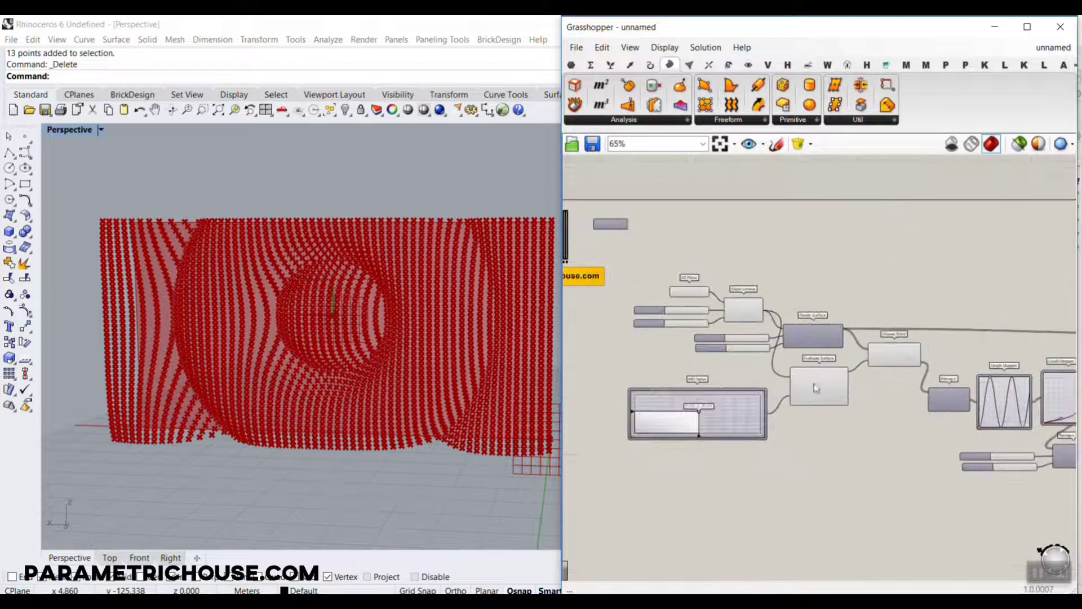
pyautogui.scroll(8, 853, 322)
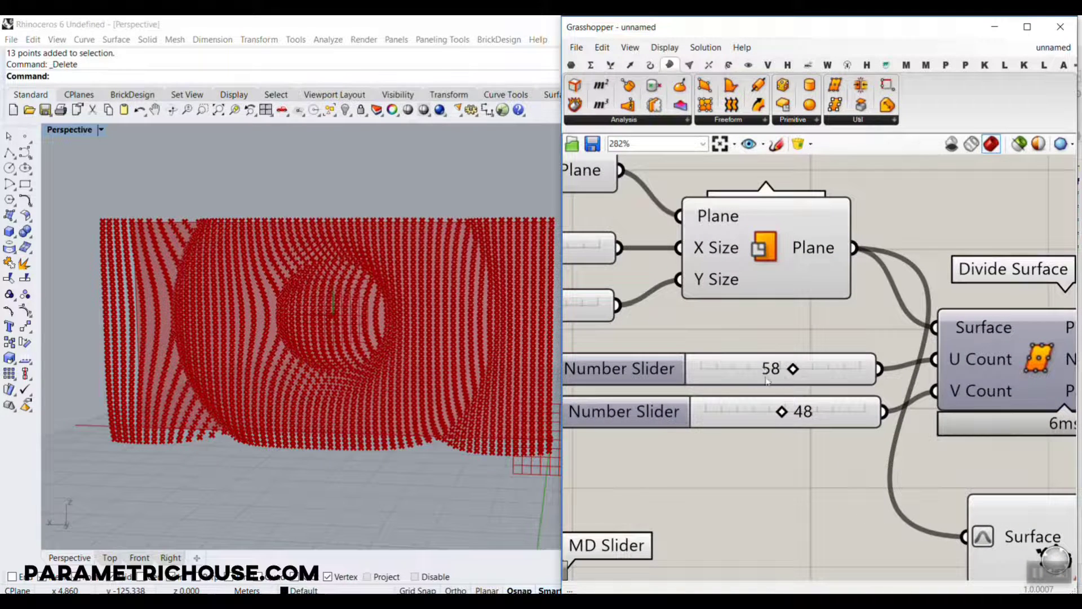
pyautogui.moveTo(797, 373); pyautogui.dragTo(714, 375)
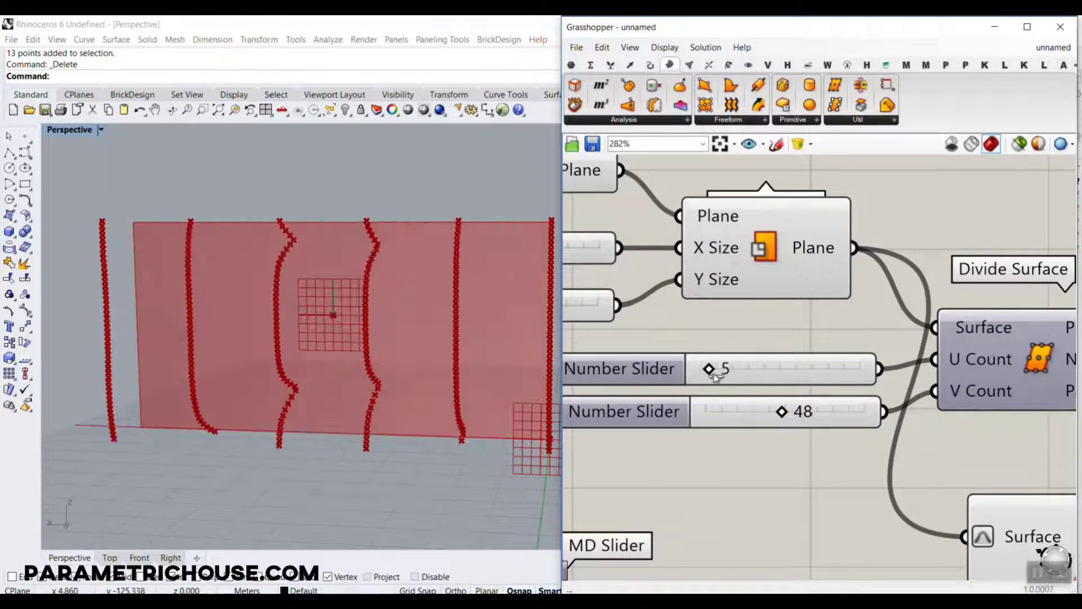
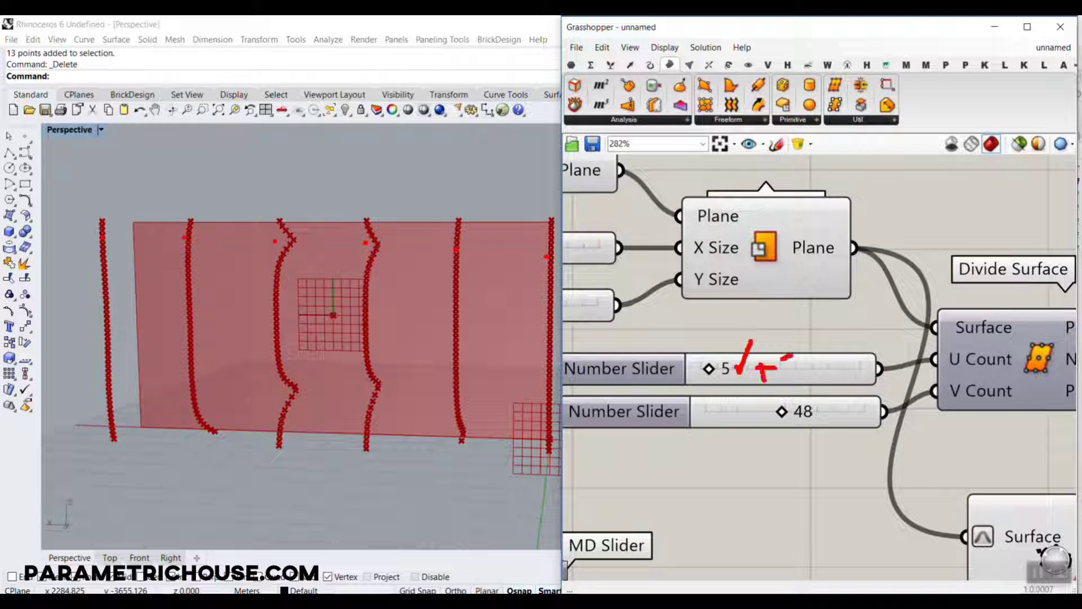
# Set Divide Surface's U Count slider to 58 and connect that slider to the U Count input of Surface From Points.
pyautogui.press('Escape')
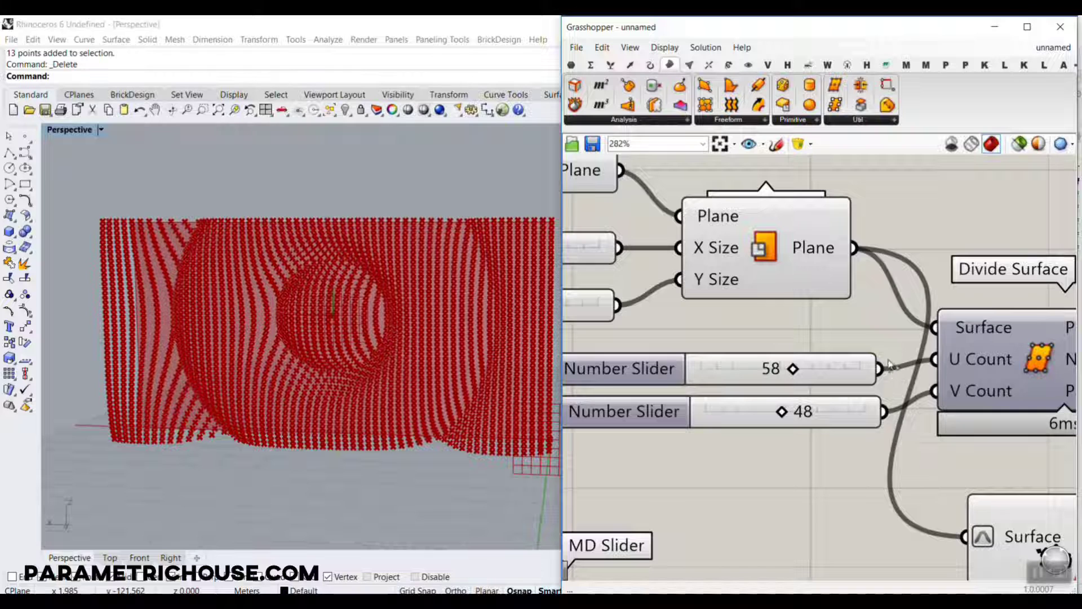
pyautogui.moveTo(891, 372); pyautogui.dragTo(608, 434)
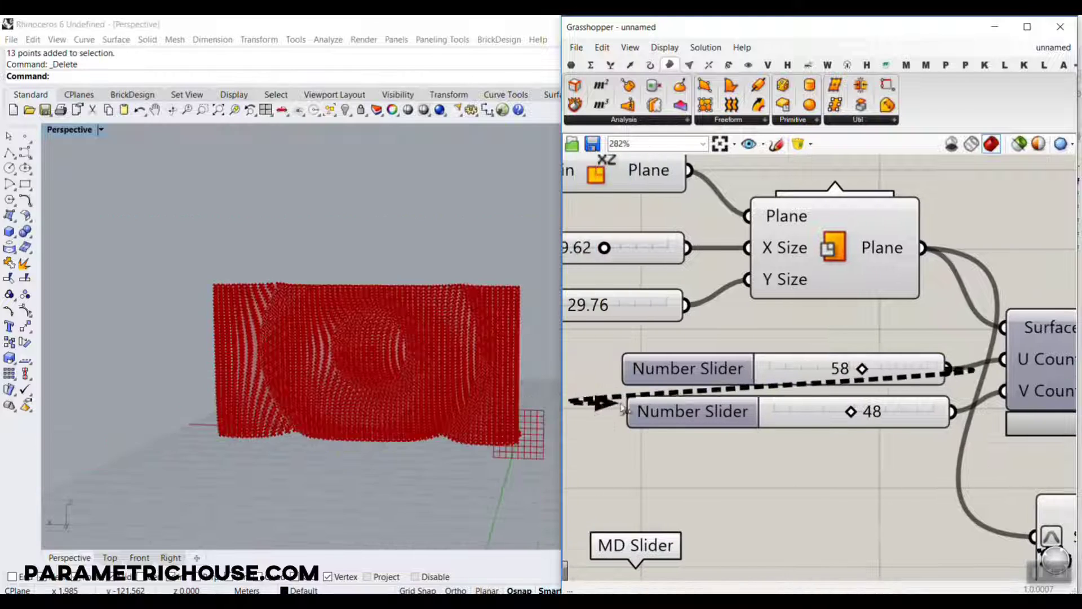
pyautogui.scroll(-13, 664, 394)
pyautogui.moveTo(619, 407); pyautogui.dragTo(754, 317)
# Apply the expression x+1 to the U Count input of Surface From Points.
pyautogui.scroll(6, 857, 405)
pyautogui.scroll(8, 858, 406)
pyautogui.rightClick(782, 333)
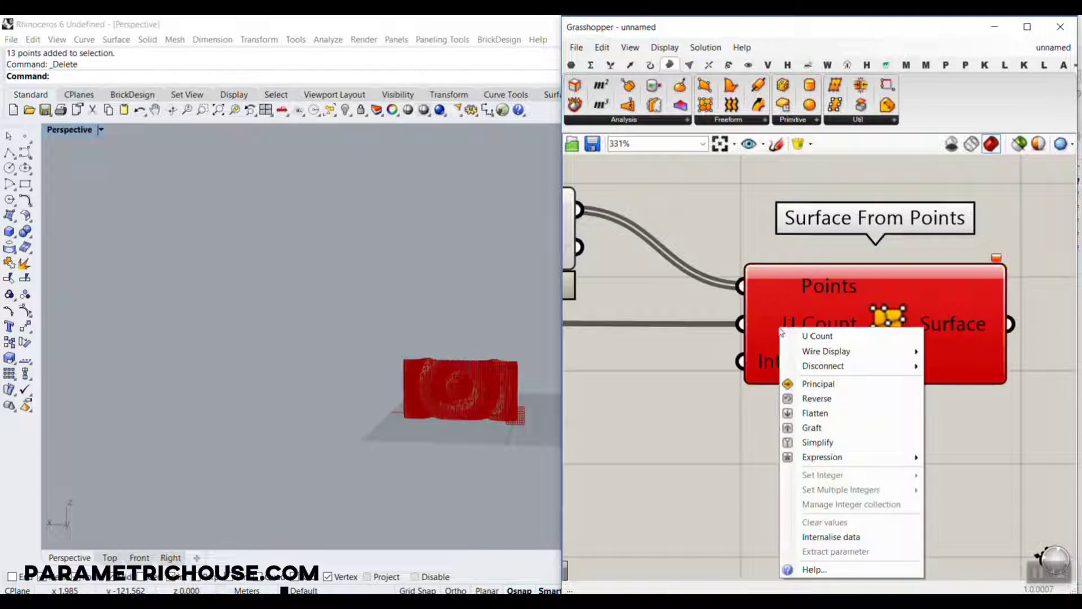
pyautogui.moveTo(814, 456)
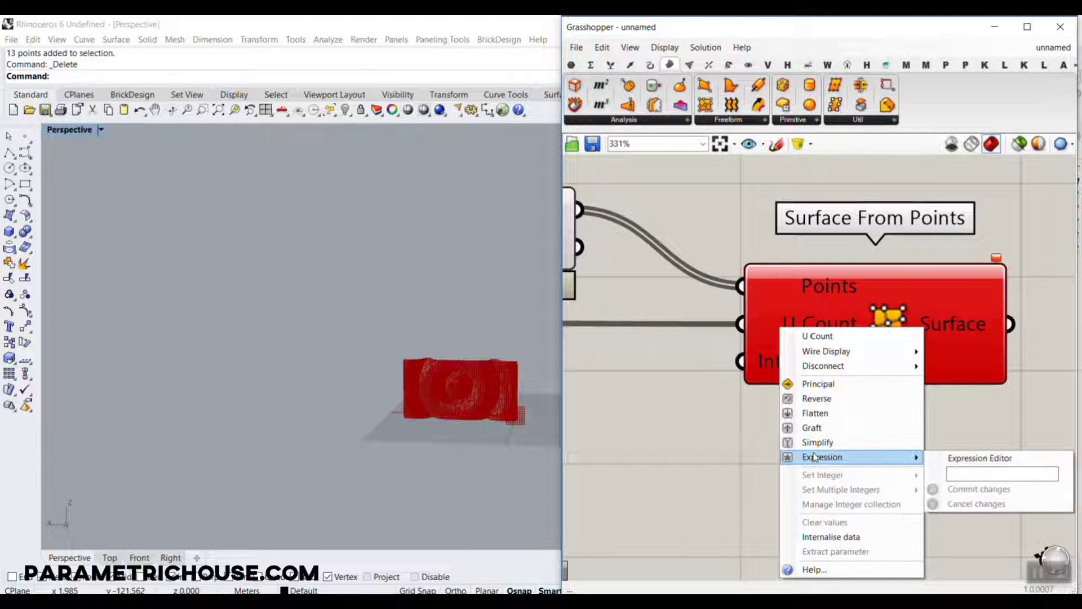
pyautogui.click(961, 476)
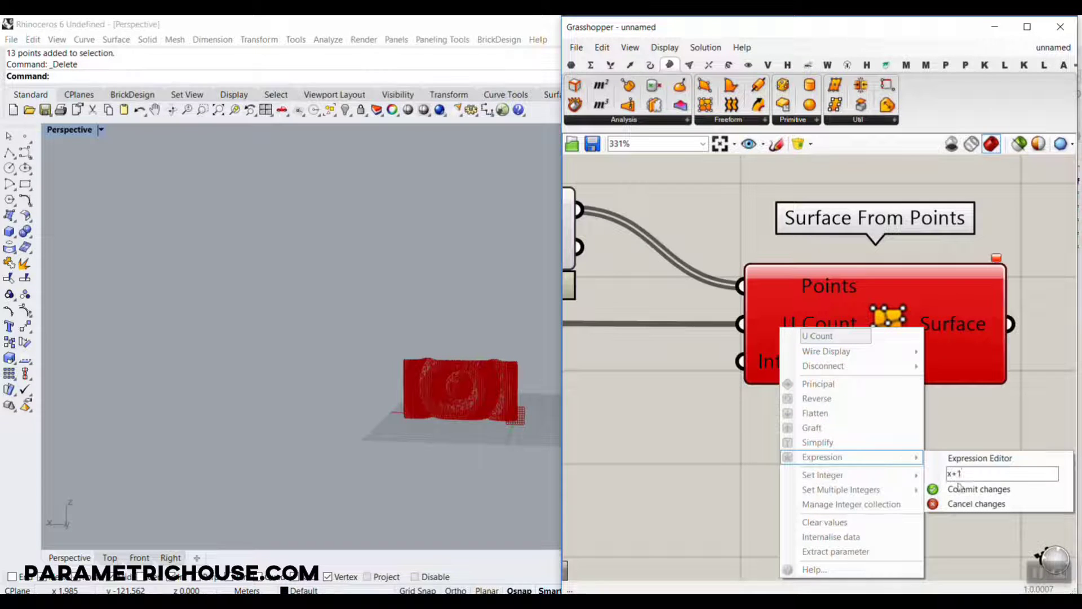
pyautogui.click(962, 489)
pyautogui.scroll(-5, 956, 492)
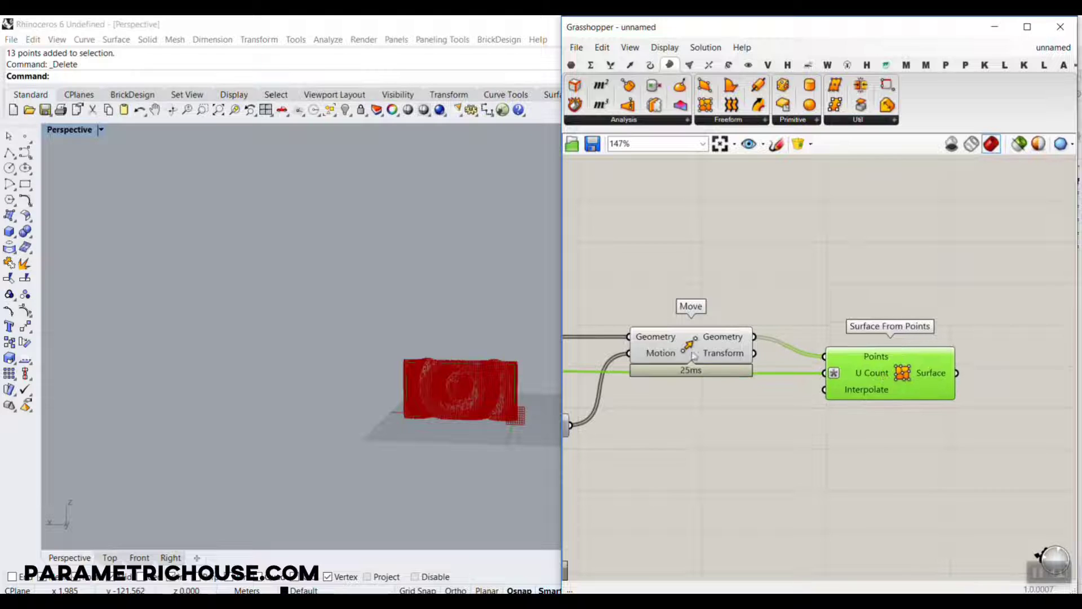
# Turn off the preview of the Move component so its points are hidden and only surfaces show.
pyautogui.rightClick(693, 355)
pyautogui.click(713, 363)
pyautogui.scroll(6, 430, 398)
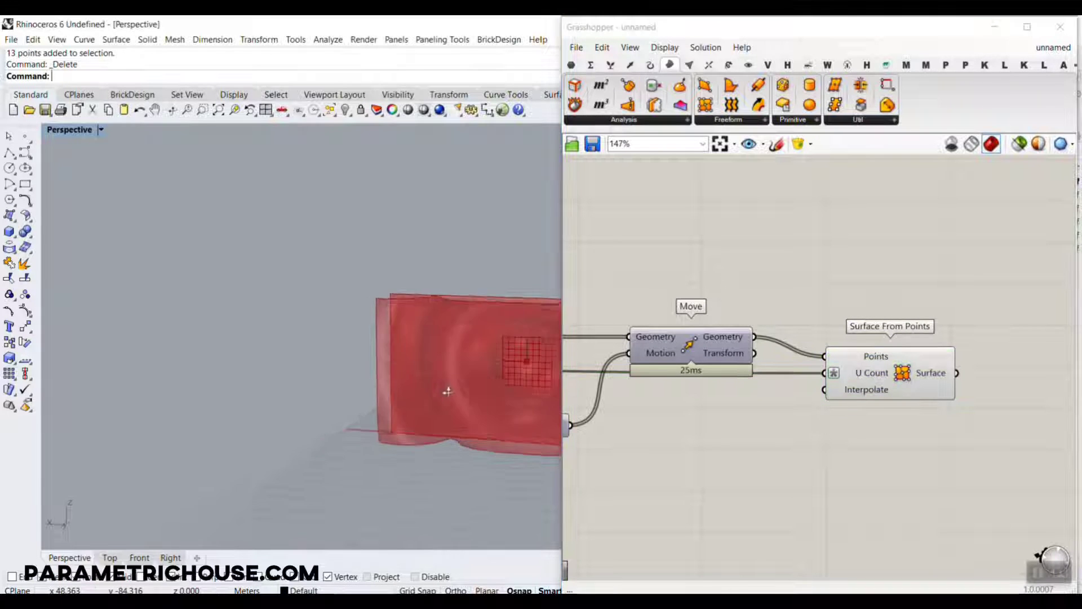
pyautogui.moveTo(444, 389); pyautogui.dragTo(478, 396, button='right')
pyautogui.scroll(4, 478, 397)
pyautogui.moveTo(769, 367); pyautogui.dragTo(681, 360, button='right')
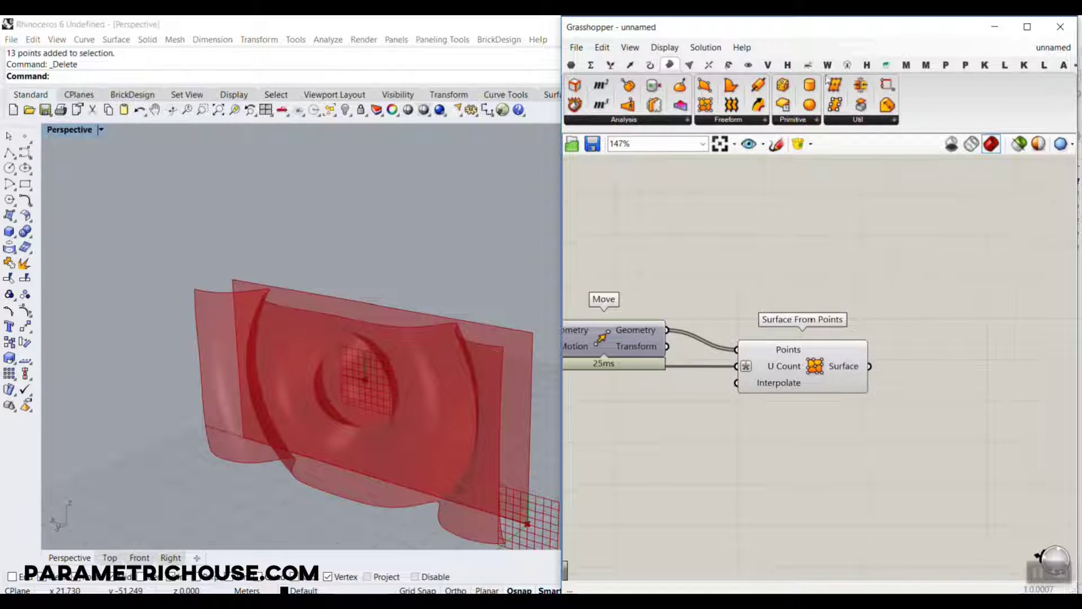
# Add a Custom Preview component and connect the Surface output of Surface From Points to its Geometry input.
pyautogui.click(748, 65)
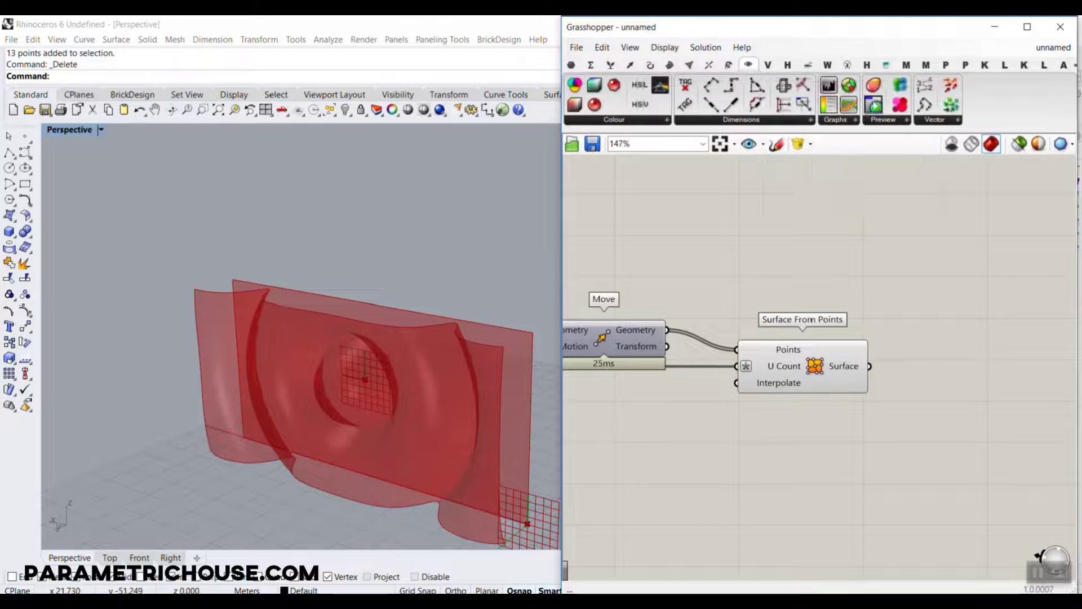
pyautogui.moveTo(926, 226); pyautogui.dragTo(938, 422)
pyautogui.scroll(-5, 380, 300)
pyautogui.moveTo(380, 300); pyautogui.dragTo(380, 313, button='right')
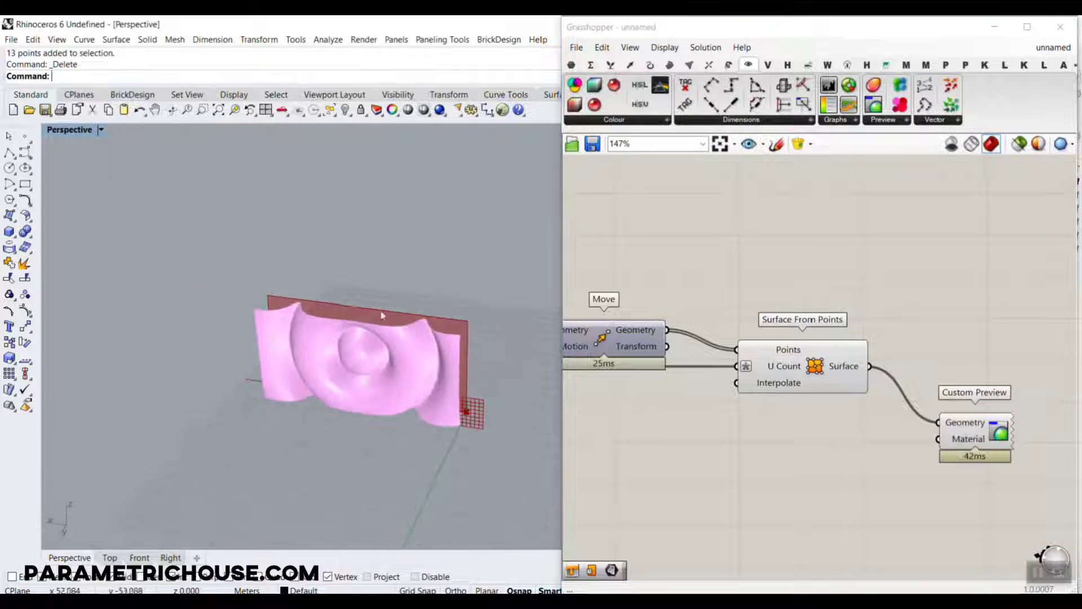
# Set the MD Slider that feeds Evaluate Surface's Point input to 0.48 ; 0.48.
pyautogui.moveTo(767, 299); pyautogui.dragTo(918, 261, button='right')
pyautogui.scroll(-5, 918, 261)
pyautogui.moveTo(699, 311); pyautogui.dragTo(894, 302, button='right')
pyautogui.scroll(4, 885, 301)
pyautogui.moveTo(703, 319); pyautogui.dragTo(977, 276, button='right')
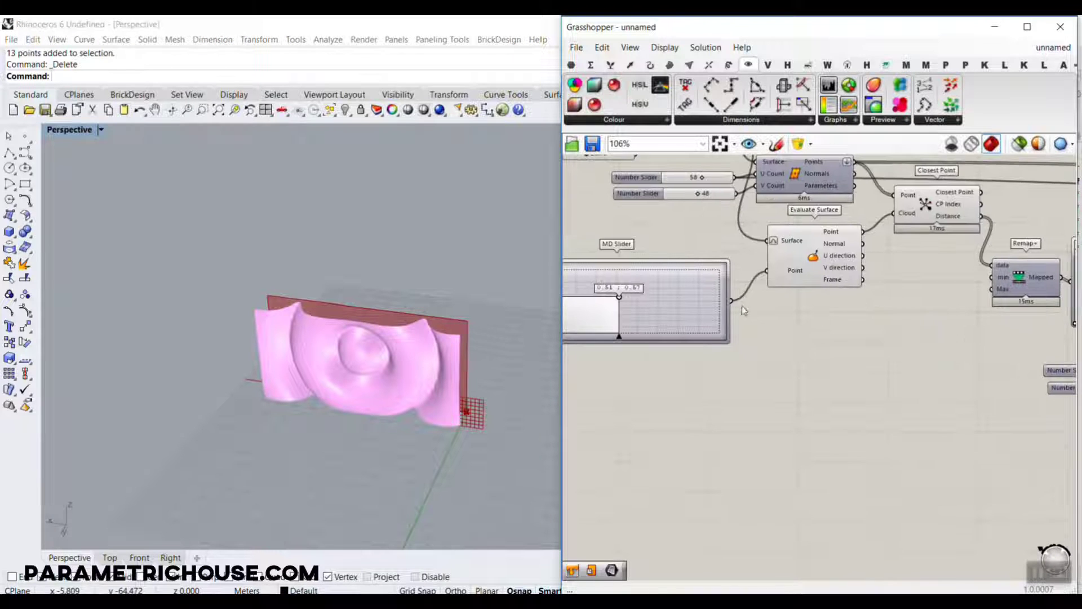
pyautogui.scroll(5, 605, 305)
pyautogui.moveTo(695, 315); pyautogui.dragTo(636, 291)
pyautogui.scroll(-3, 786, 293)
# Duplicate the MD Slider, place the copy below the original, and connect it additionally to Evaluate Surface's Point input.
pyautogui.click(728, 313)
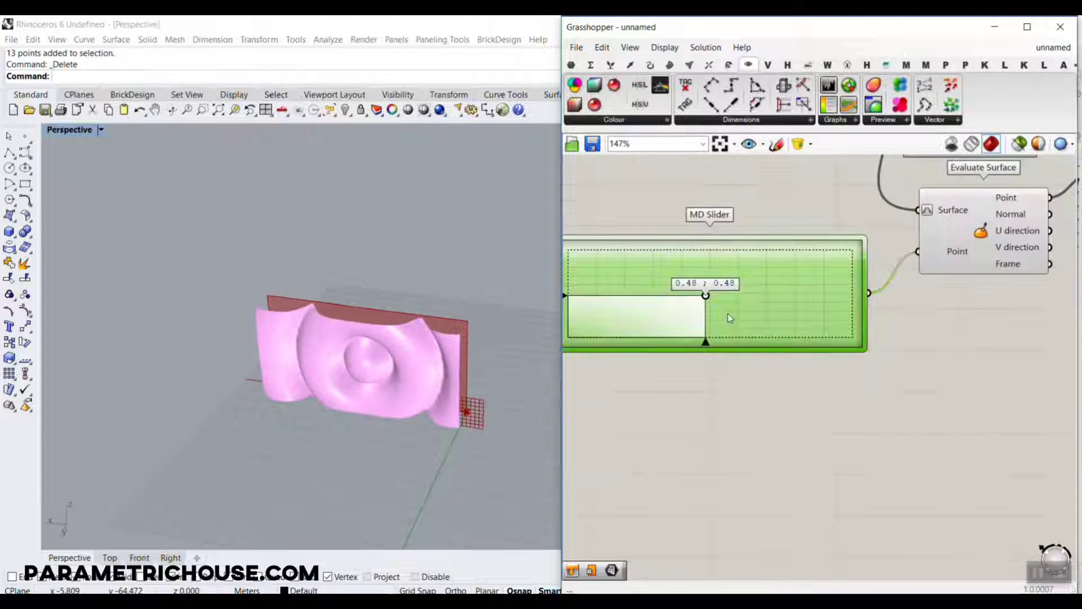
pyautogui.hotkey('ctrl', 'c')
pyautogui.hotkey('ctrl', 'v')
pyautogui.moveTo(792, 355); pyautogui.dragTo(789, 453)
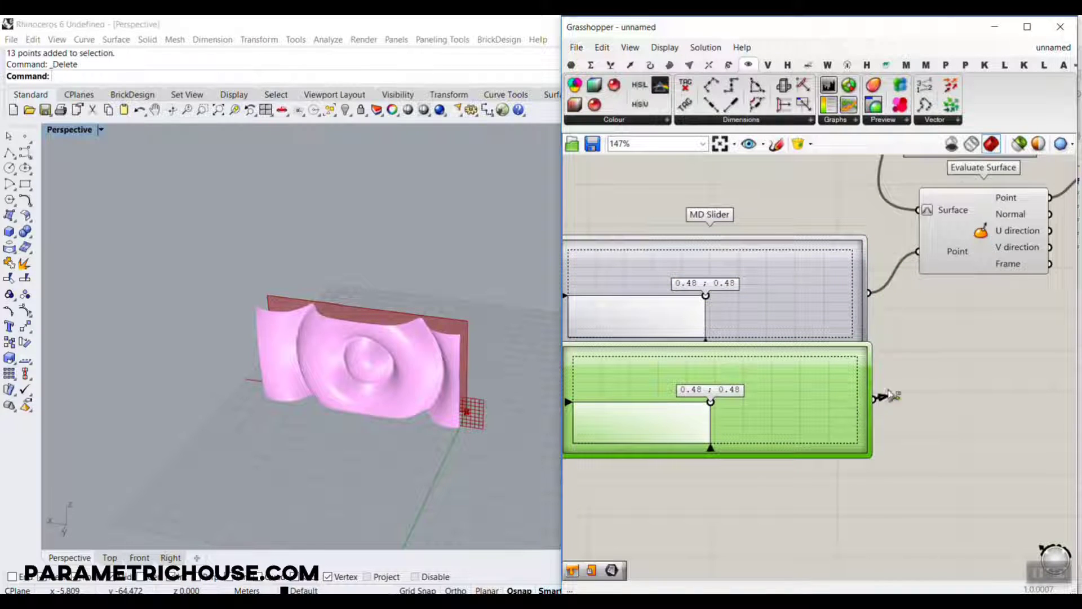
pyautogui.moveTo(890, 396); pyautogui.dragTo(928, 255)
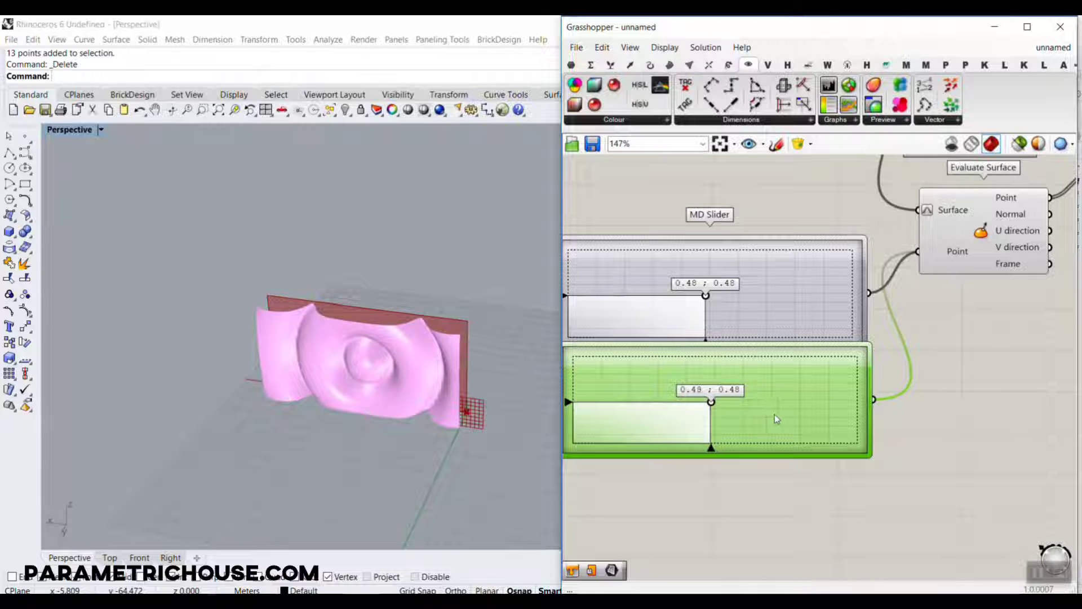
# Set the original MD Slider to 0.0 ; 1.0 and move the duplicate's point to the diagonally opposite corner.
pyautogui.moveTo(776, 418); pyautogui.dragTo(787, 419)
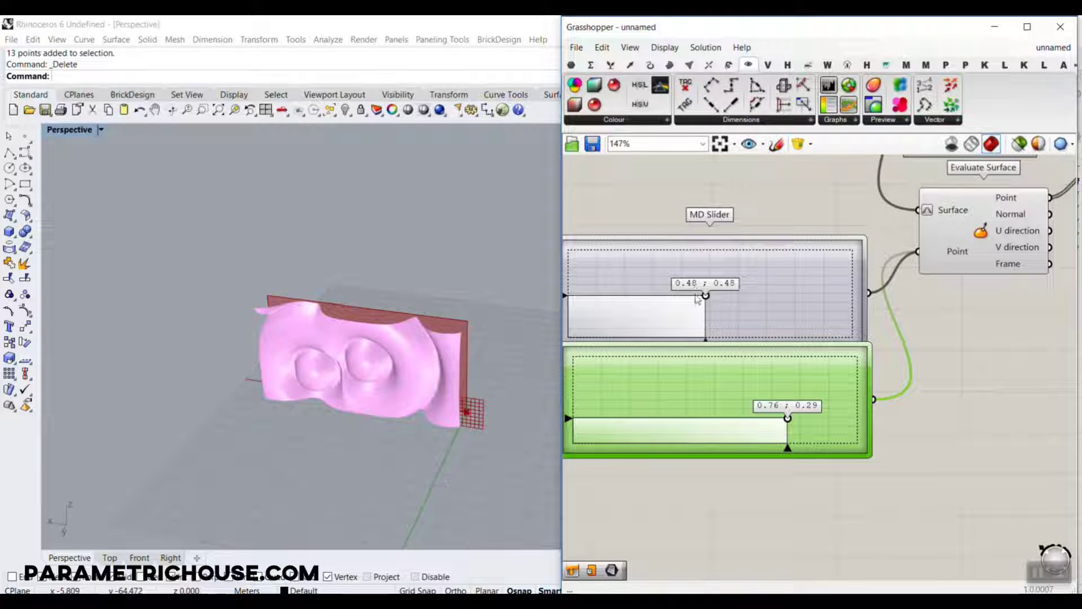
pyautogui.moveTo(636, 276); pyautogui.dragTo(554, 235)
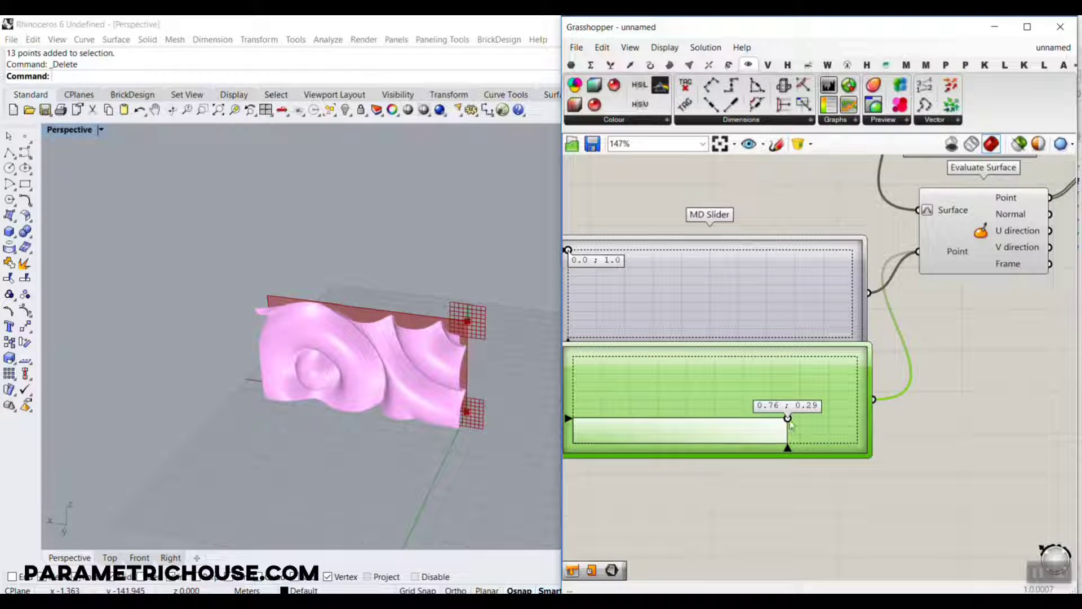
pyautogui.moveTo(787, 418); pyautogui.dragTo(906, 471)
pyautogui.moveTo(359, 379); pyautogui.dragTo(364, 368, button='right')
pyautogui.scroll(6, 365, 367)
# Reshape the second Graph Mapper's Bezier curve with both handles, keeping a shallow start and a steeper, gently curved end.
pyautogui.moveTo(967, 361); pyautogui.dragTo(631, 339, button='right')
pyautogui.scroll(-5, 825, 324)
pyautogui.scroll(-2, 825, 324)
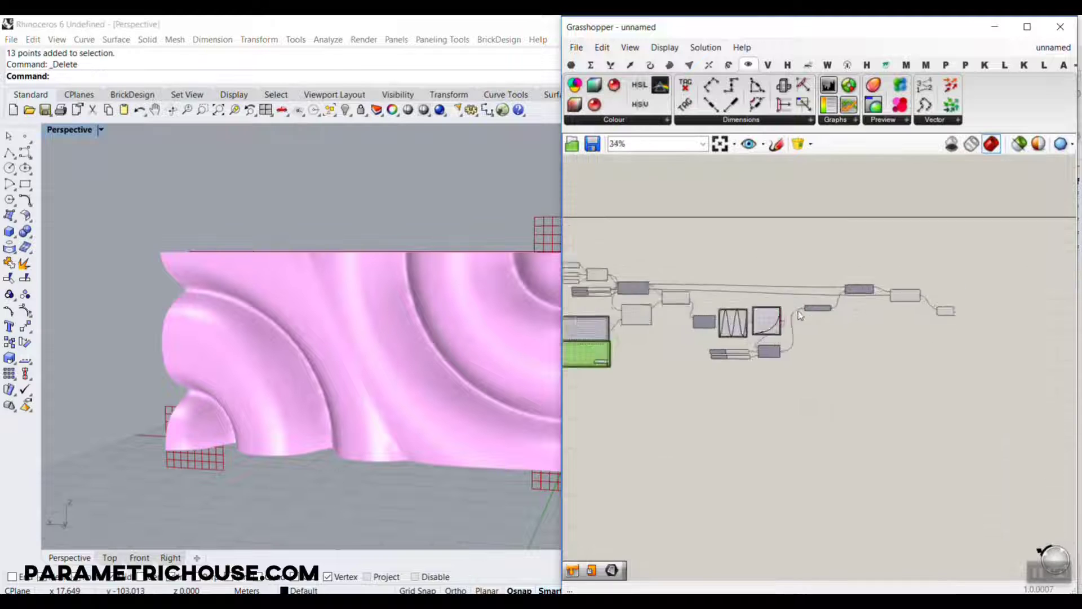
pyautogui.scroll(9, 730, 308)
pyautogui.moveTo(677, 314)
pyautogui.mouseDown()
pyautogui.moveTo(714, 309)
pyautogui.moveTo(687, 310)
pyautogui.mouseUp()
pyautogui.moveTo(895, 445); pyautogui.dragTo(875, 374)
pyautogui.moveTo(929, 421); pyautogui.dragTo(1008, 443)
pyautogui.moveTo(977, 339); pyautogui.dragTo(981, 335)
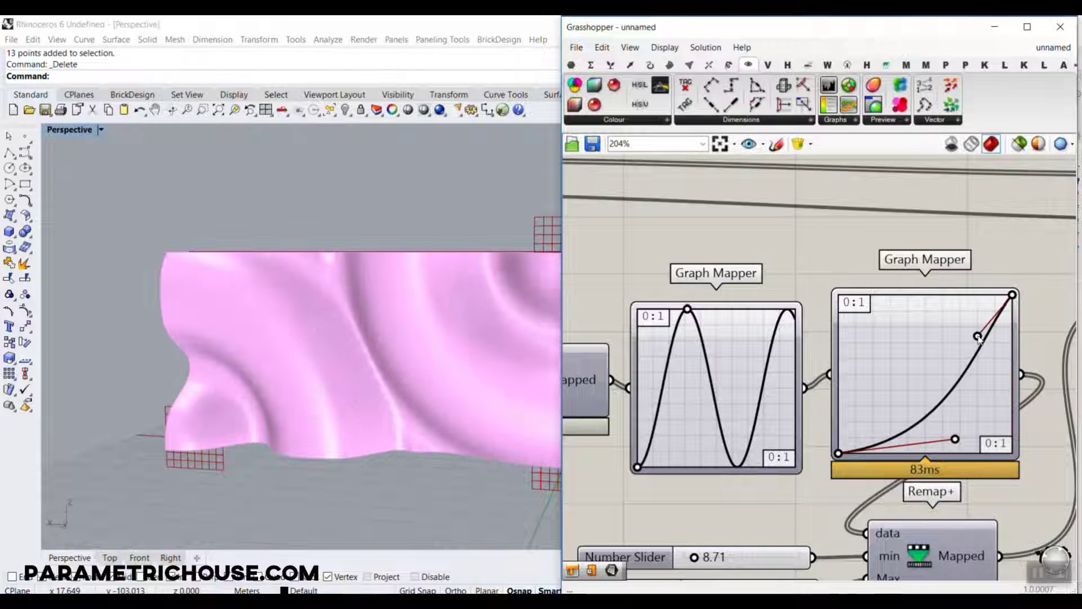
pyautogui.moveTo(480, 293); pyautogui.dragTo(442, 333, button='right')
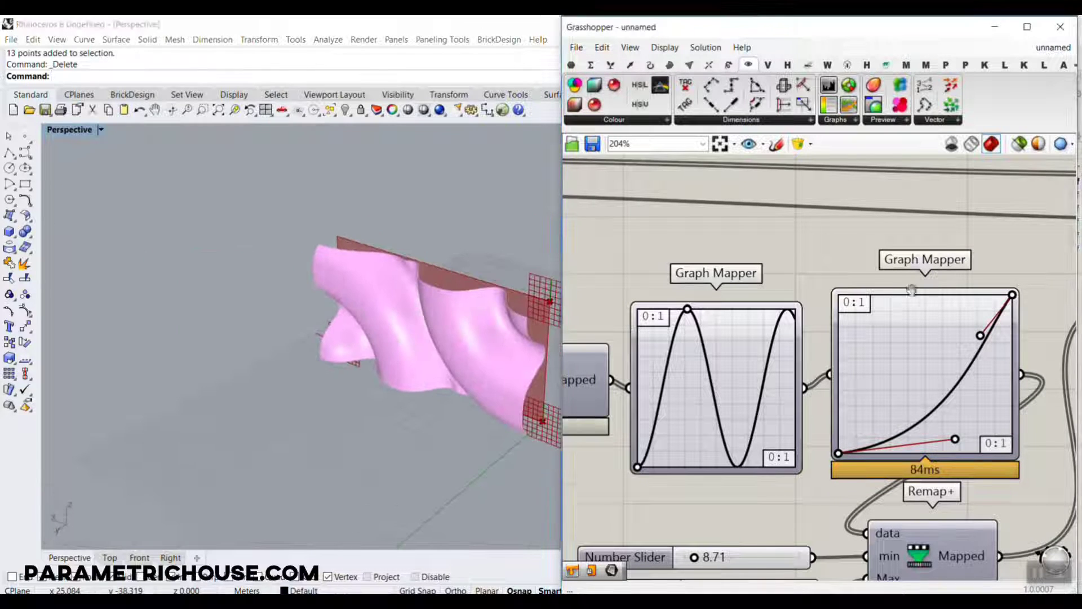
pyautogui.scroll(-9, 796, 303)
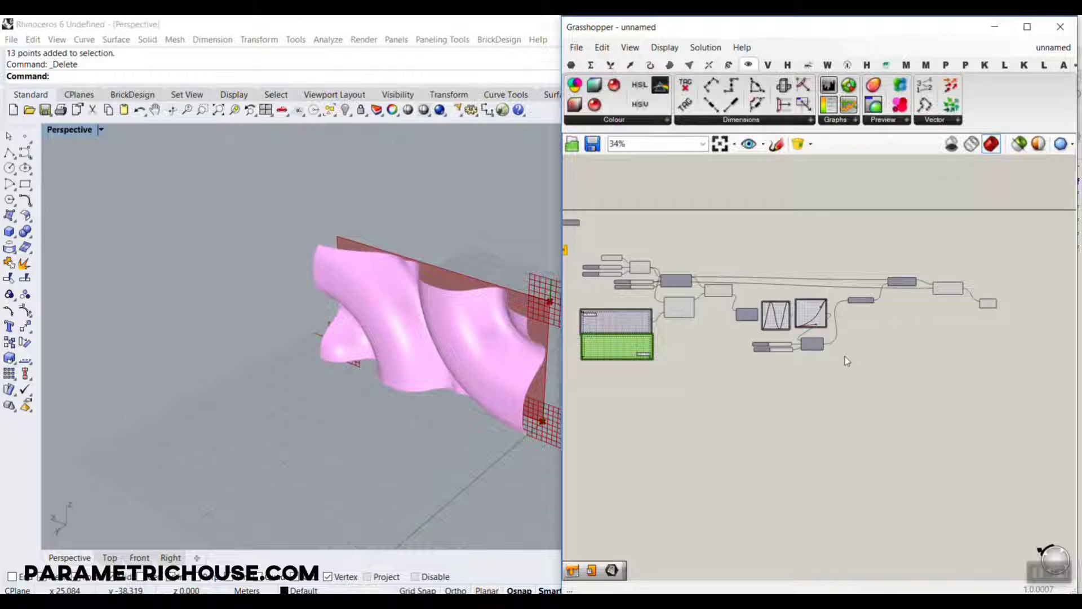
pyautogui.moveTo(288, 386); pyautogui.dragTo(368, 367, button='right')
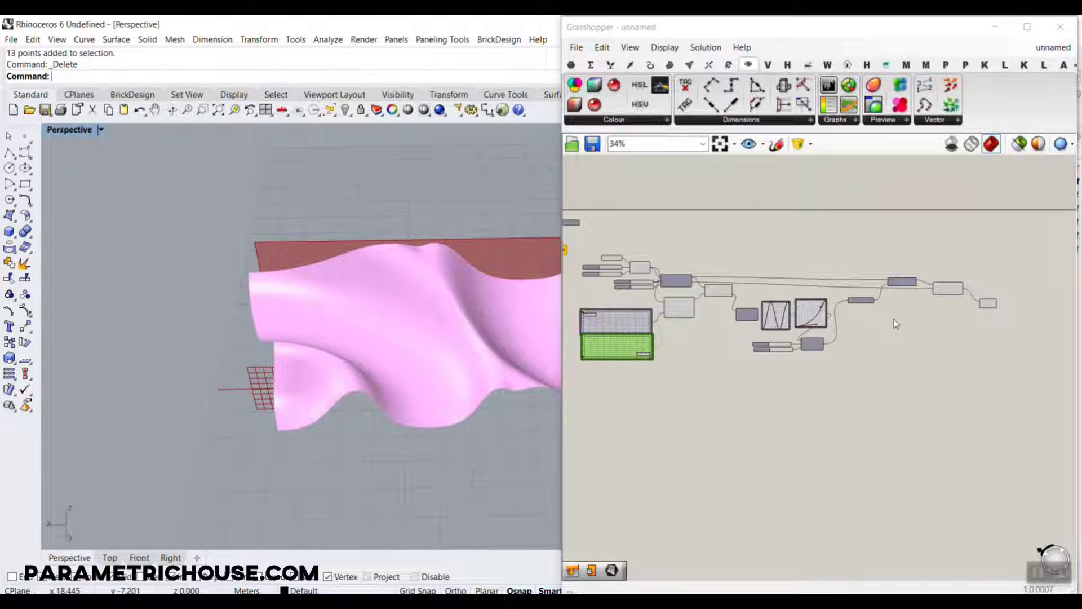
# Add a Curve parameter above Divide Surface and connect Plane Surface's Plane output to it.
pyautogui.scroll(5, 938, 321)
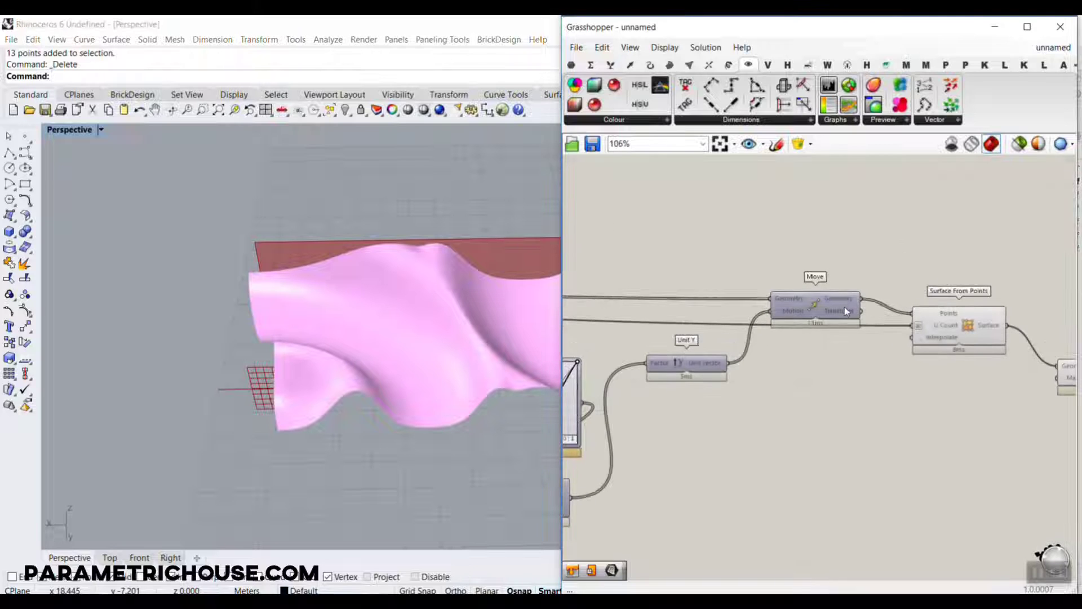
pyautogui.click(571, 65)
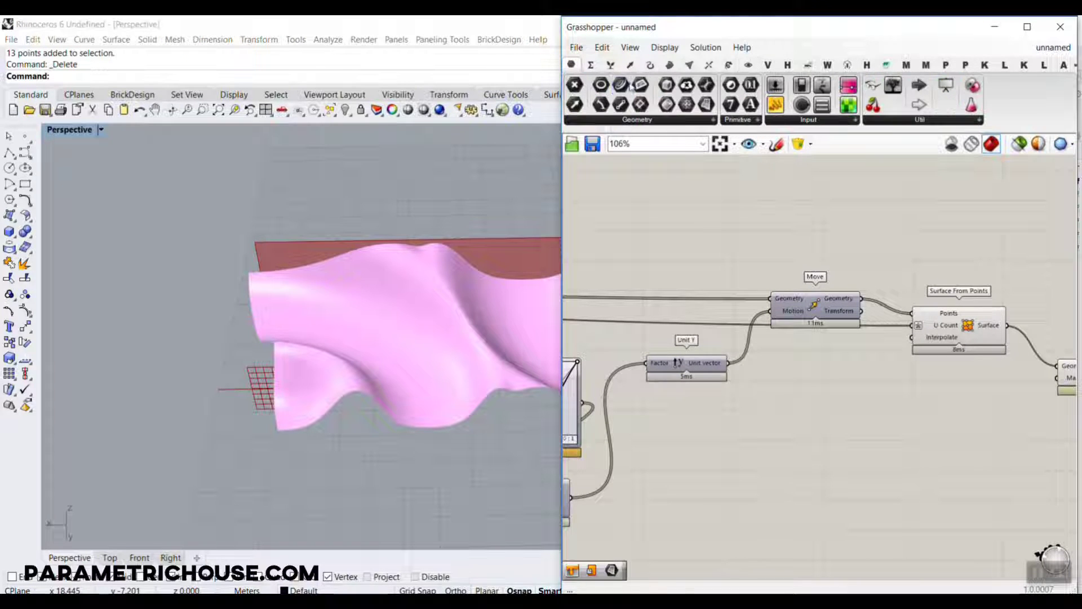
pyautogui.scroll(-7, 989, 322)
pyautogui.scroll(11, 796, 316)
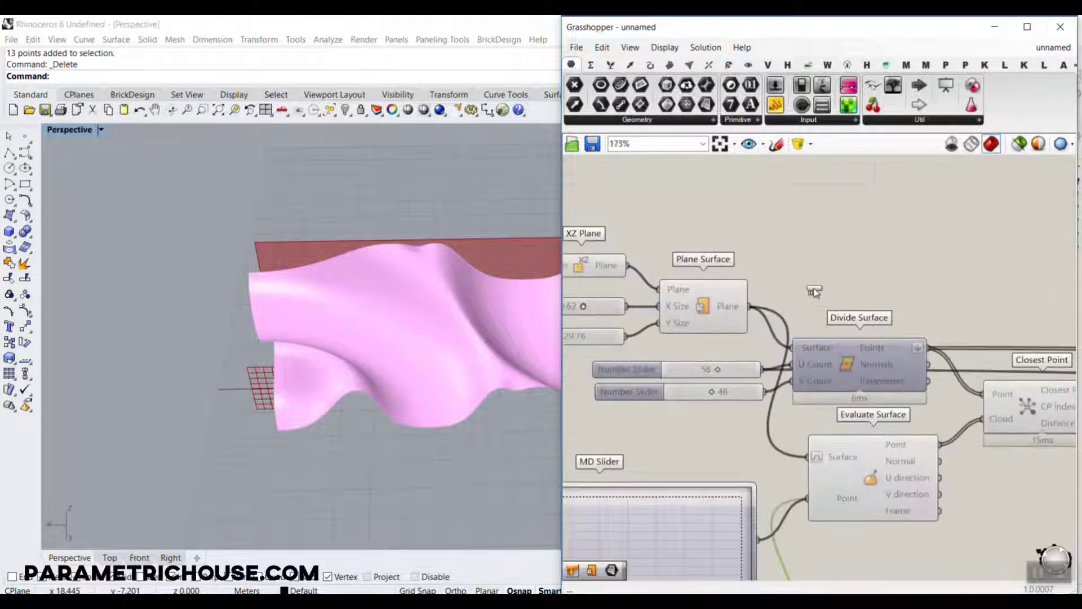
pyautogui.click(754, 303)
pyautogui.click(669, 313)
pyautogui.moveTo(709, 318); pyautogui.dragTo(825, 287)
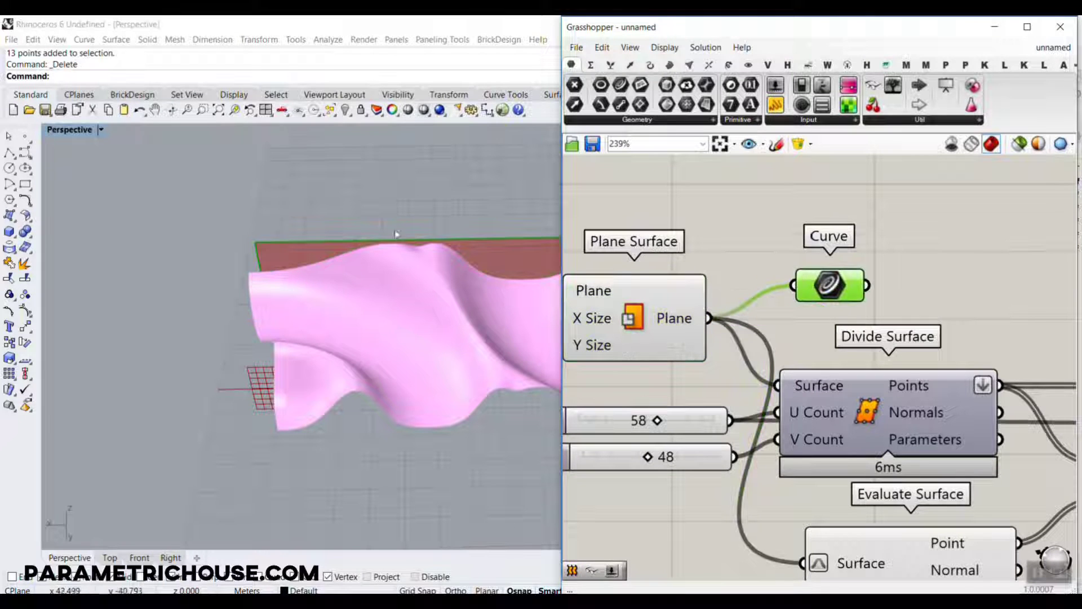
# Move the Curve parameter near Surface From Points and add a second Curve parameter fed by its Surface output.
pyautogui.moveTo(250, 301); pyautogui.dragTo(429, 327, button='right')
pyautogui.scroll(-10, 662, 296)
pyautogui.moveTo(831, 293); pyautogui.dragTo(930, 314)
pyautogui.scroll(5, 1042, 306)
pyautogui.scroll(4, 936, 272)
pyautogui.moveTo(338, 254); pyautogui.dragTo(361, 281, button='right')
pyautogui.moveTo(975, 263); pyautogui.dragTo(841, 273, button='right')
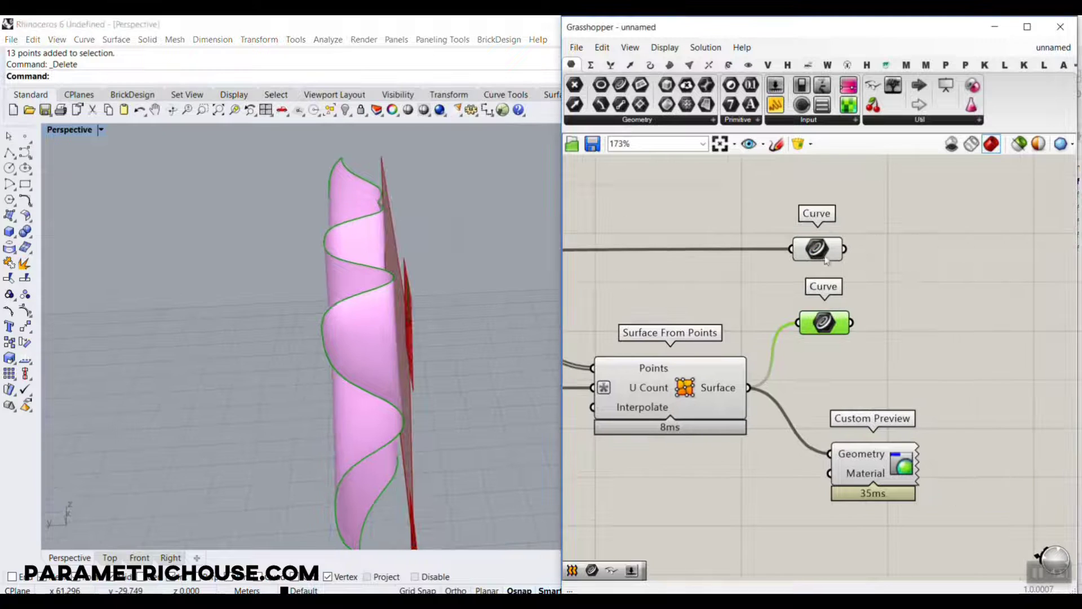
# Add a Loft component and connect both Curve parameters to its Curves input.
pyautogui.doubleClick(927, 282)
pyautogui.write('lo')
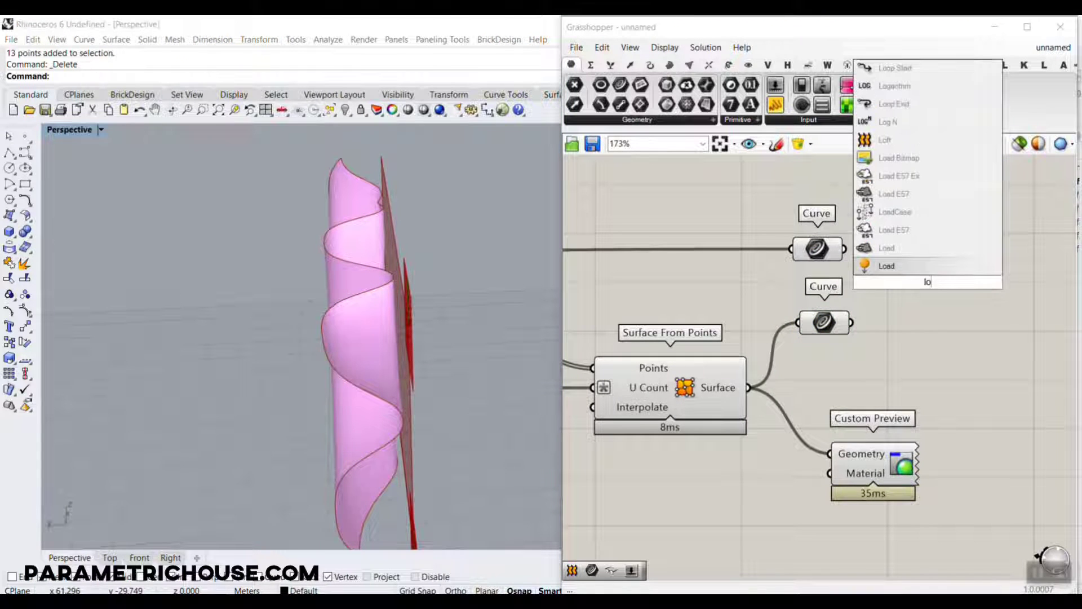
pyautogui.write('ft')
pyautogui.press('Return')
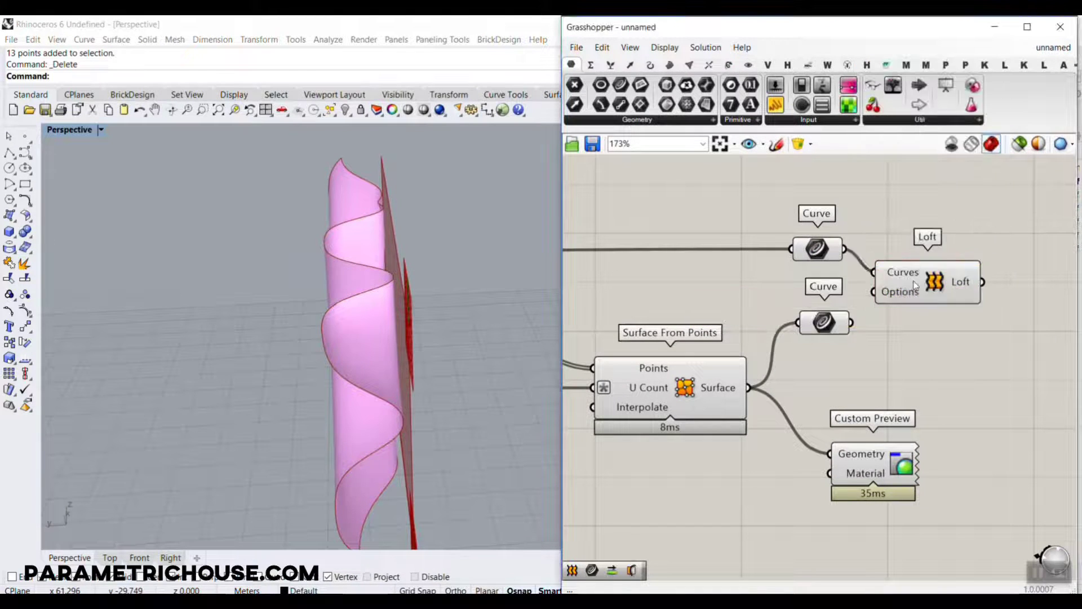
pyautogui.keyDown('shift'); pyautogui.moveTo(901, 268); pyautogui.dragTo(903, 267); pyautogui.keyUp('shift')
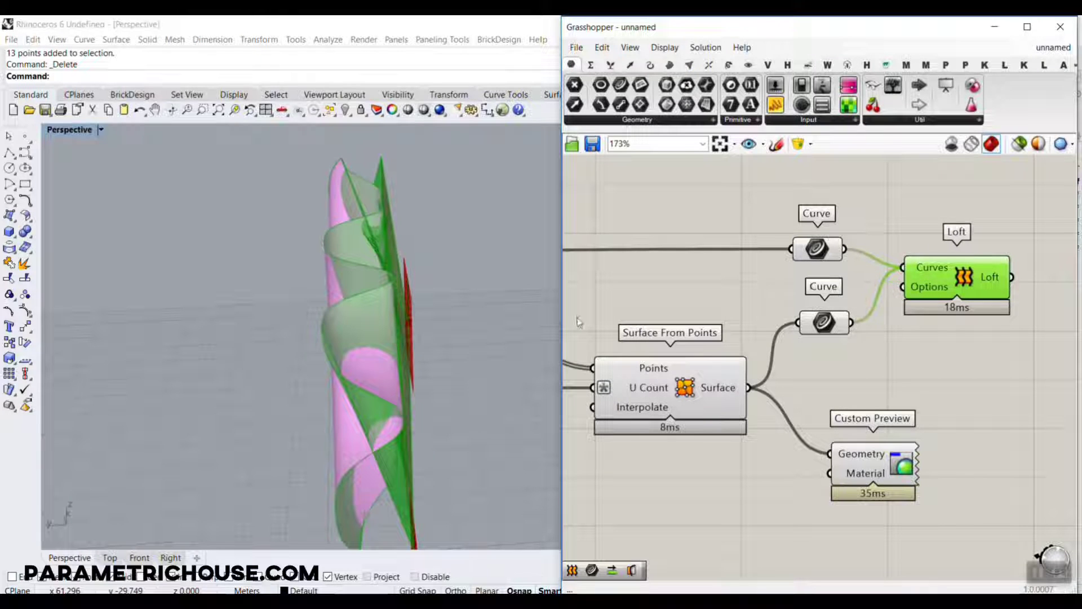
# Enable Align sections in the loft options of the Loft component's Options input and commit the change.
pyautogui.scroll(-5, 363, 295)
pyautogui.moveTo(362, 294); pyautogui.dragTo(435, 300, button='right')
pyautogui.scroll(5, 435, 299)
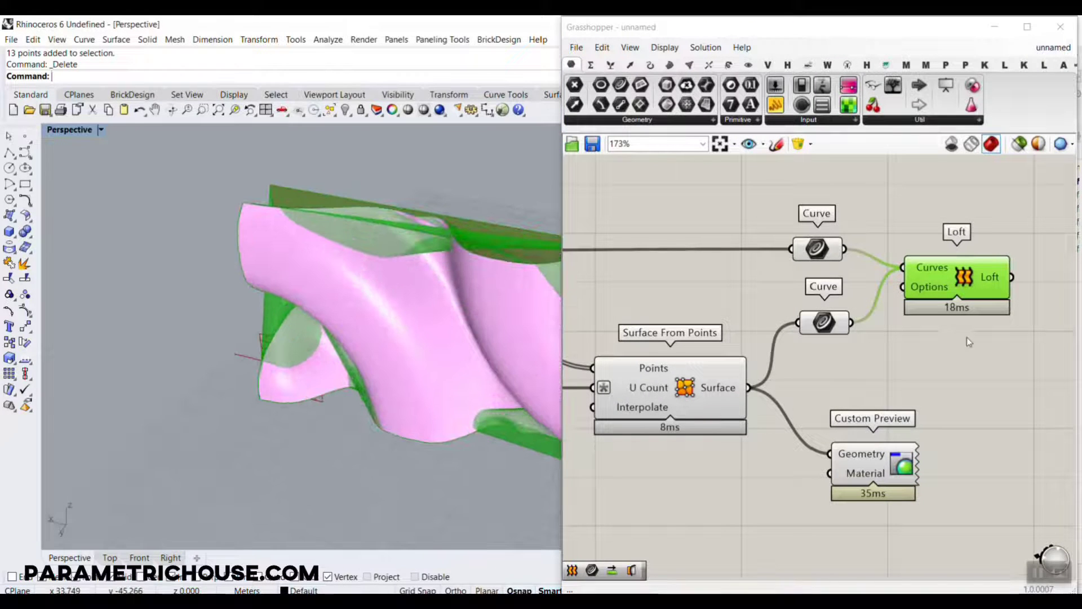
pyautogui.rightClick(927, 287)
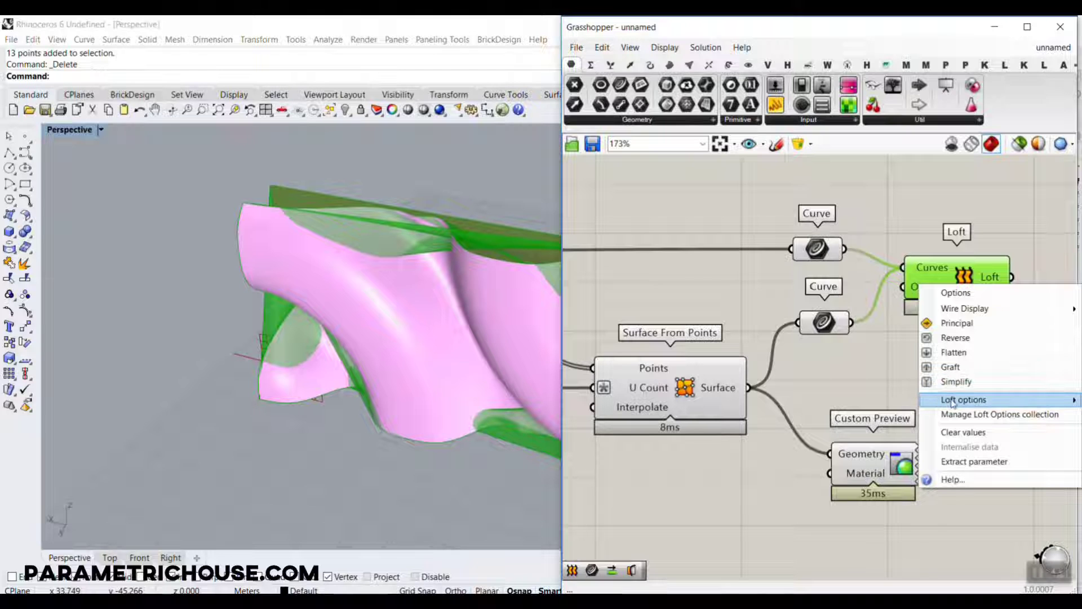
pyautogui.moveTo(953, 402)
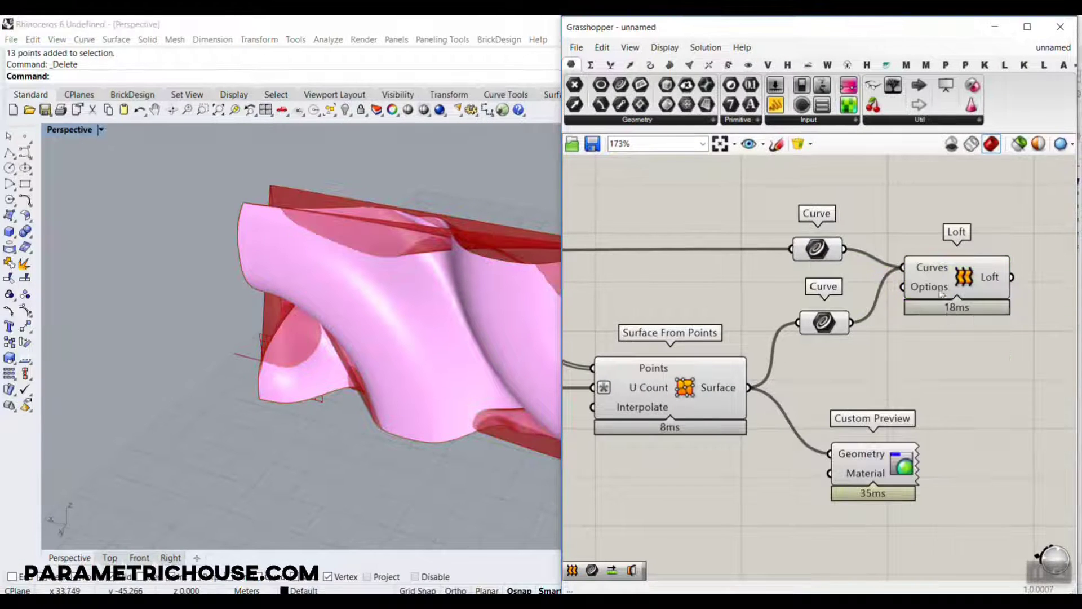
pyautogui.rightClick(874, 174)
pyautogui.moveTo(940, 400)
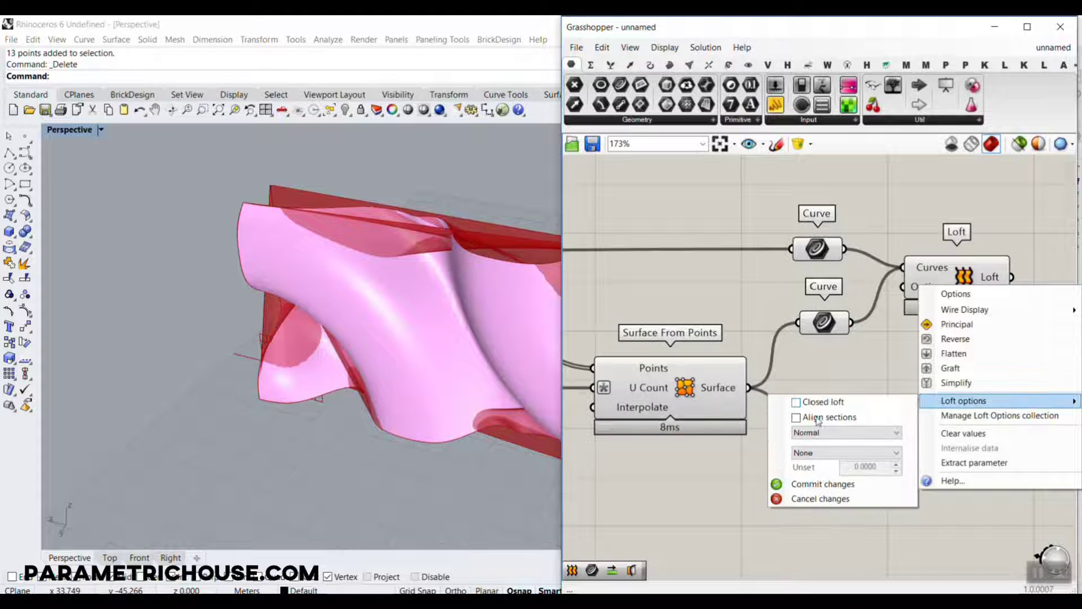
pyautogui.click(821, 483)
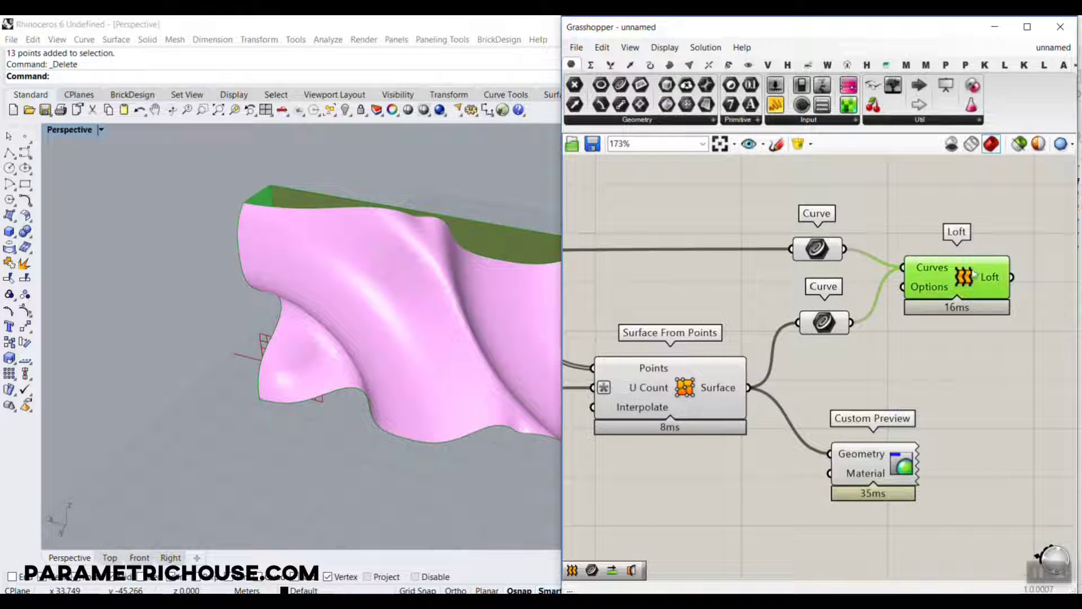
pyautogui.moveTo(293, 271); pyautogui.dragTo(315, 275, button='right')
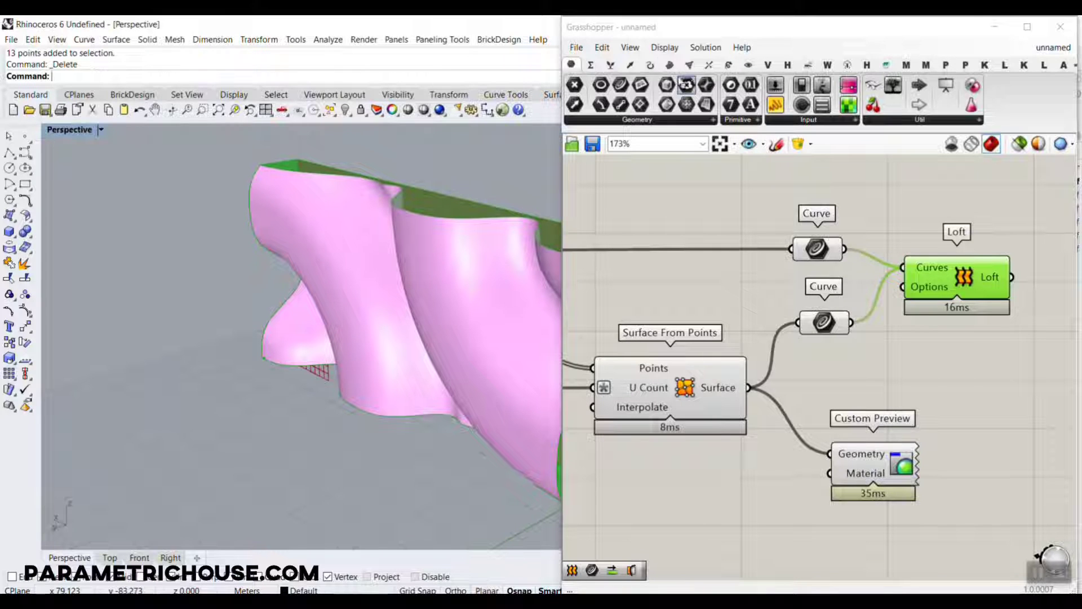
# Add a Brep Join component to the canvas past the Loft and Custom Preview components.
pyautogui.moveTo(738, 176); pyautogui.dragTo(602, 168, button='right')
pyautogui.doubleClick(909, 386)
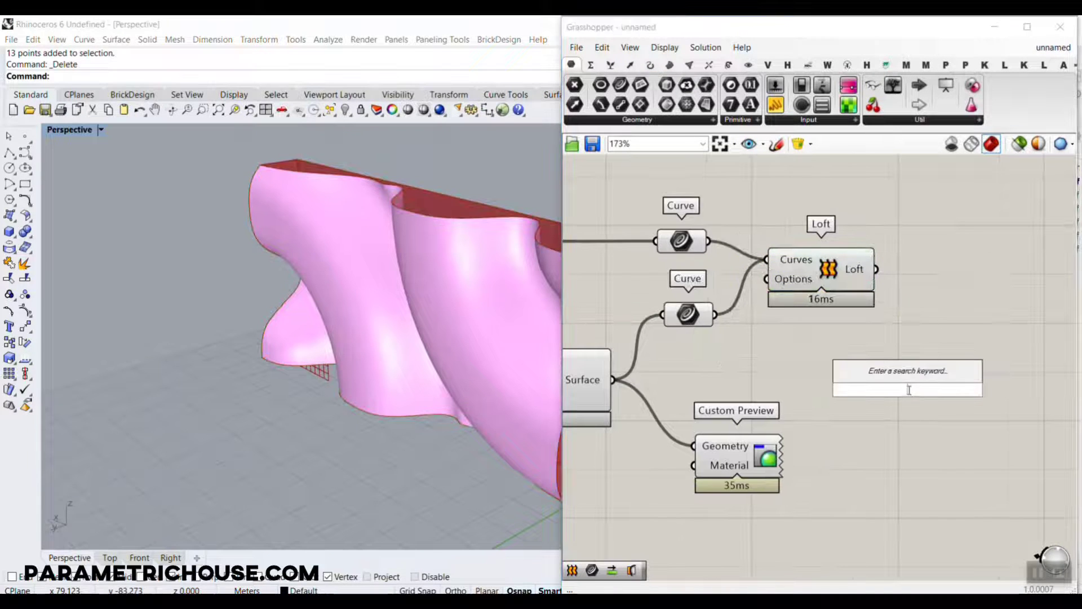
pyautogui.write('join')
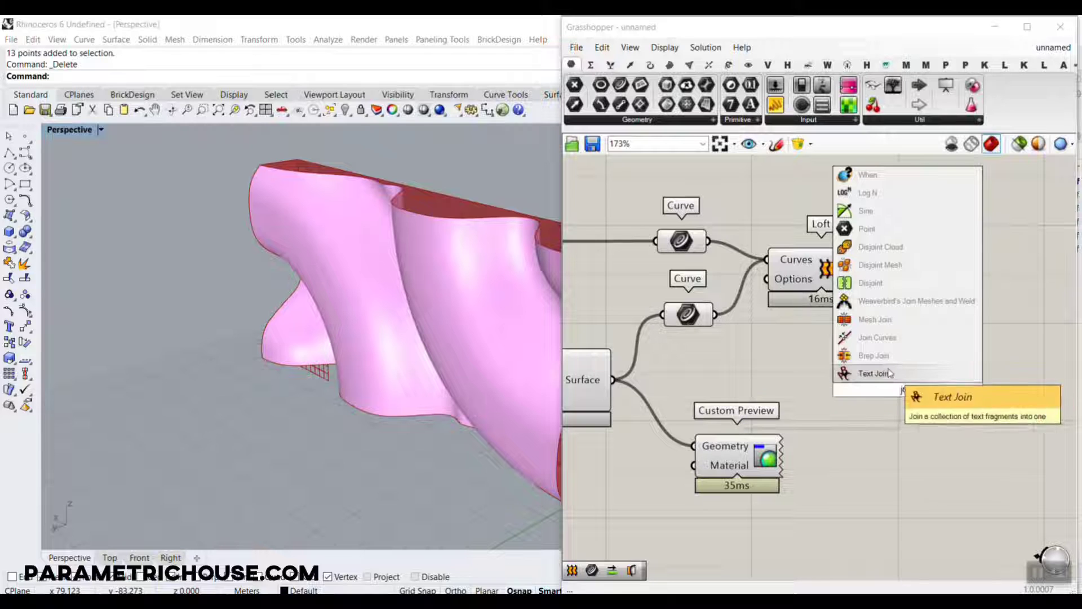
pyautogui.click(871, 355)
# Connect Plane Surface's Plane, Surface From Points' Surface and the Loft output to Brep Join's Breps input.
pyautogui.scroll(-1, 992, 433)
pyautogui.scroll(-2, 992, 432)
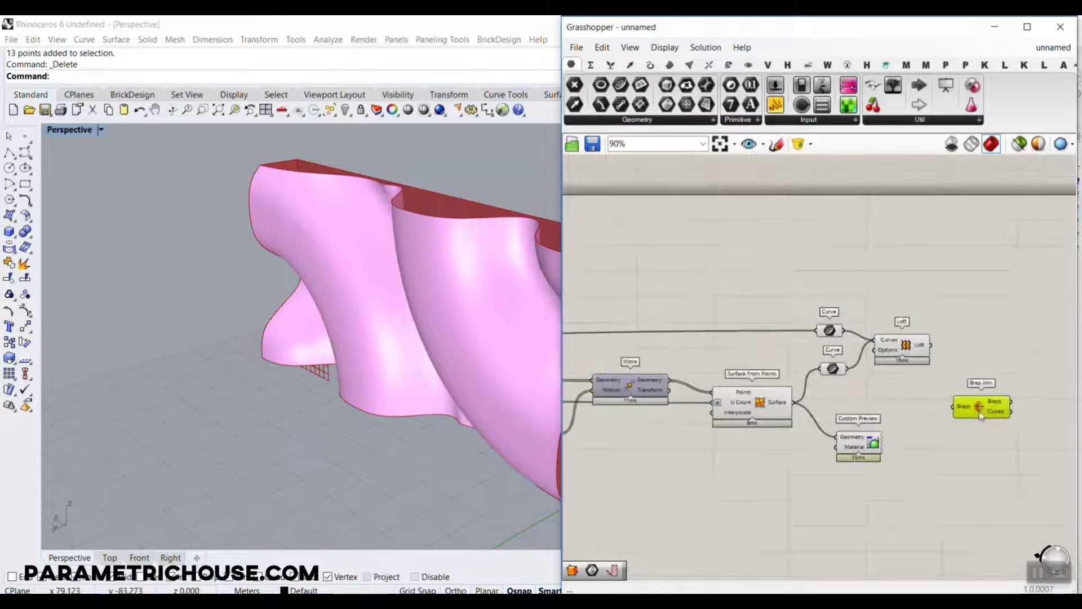
pyautogui.scroll(-5, 790, 345)
pyautogui.scroll(5, 790, 345)
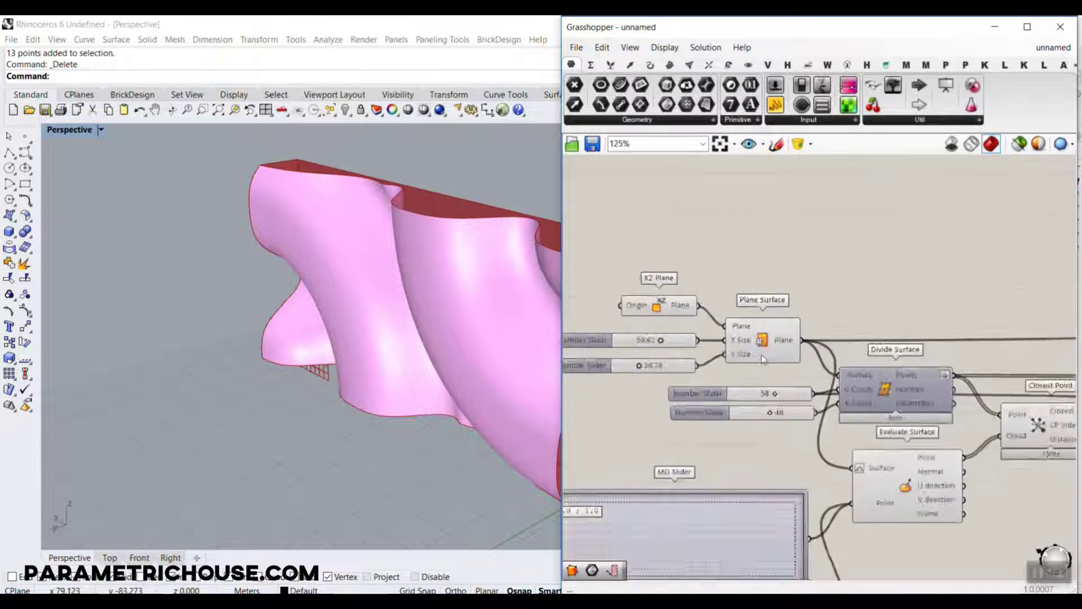
pyautogui.scroll(-5, 773, 390)
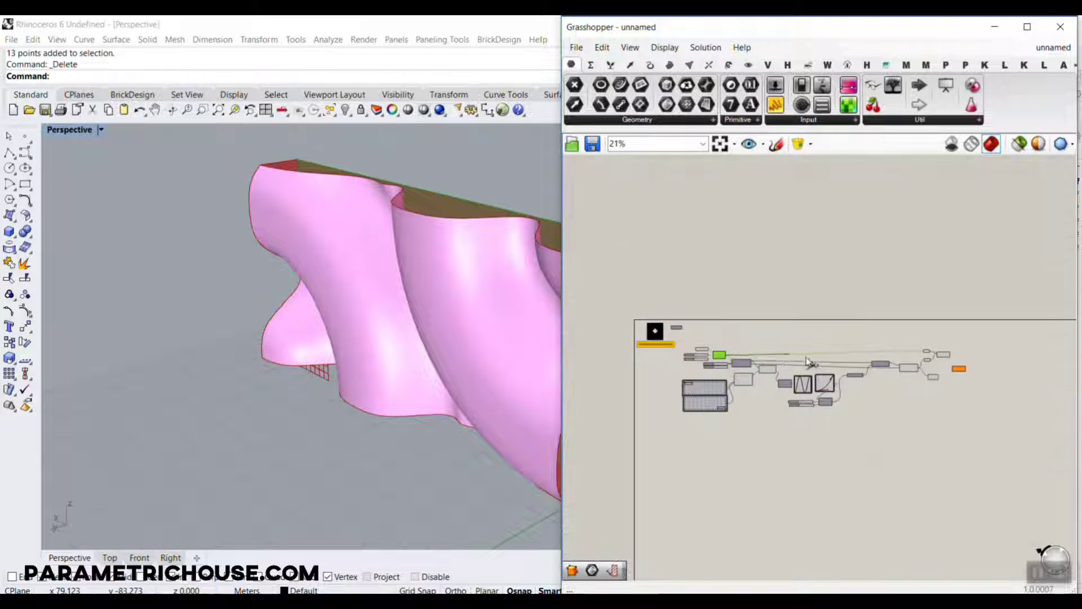
pyautogui.scroll(6, 1029, 359)
pyautogui.moveTo(1030, 354); pyautogui.dragTo(1030, 347)
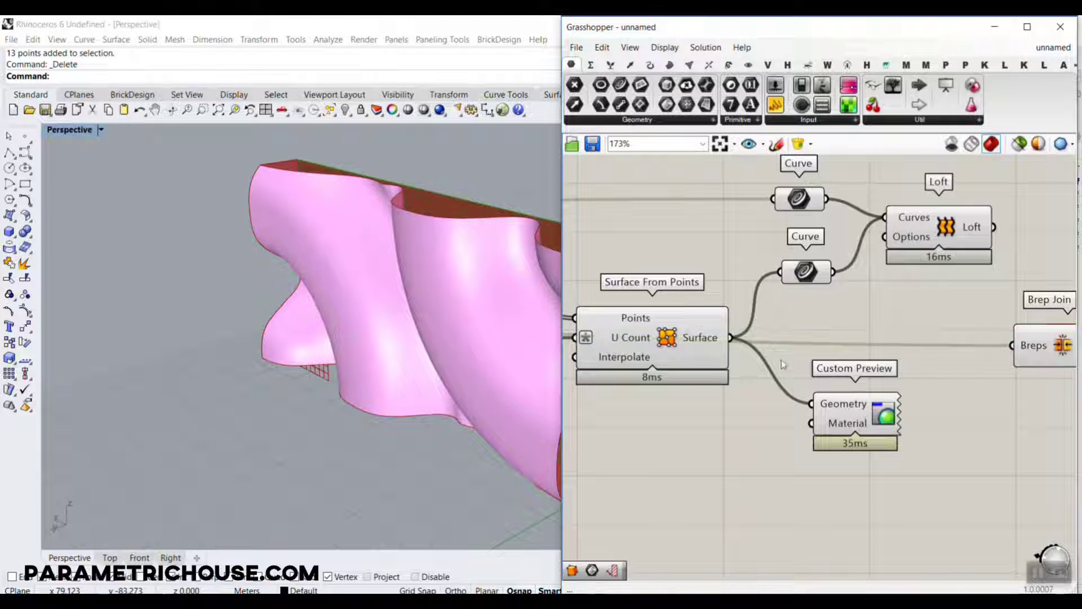
pyautogui.keyDown('shift'); pyautogui.moveTo(731, 341); pyautogui.dragTo(1011, 348); pyautogui.keyUp('shift')
pyautogui.moveTo(990, 356); pyautogui.dragTo(840, 432, button='right')
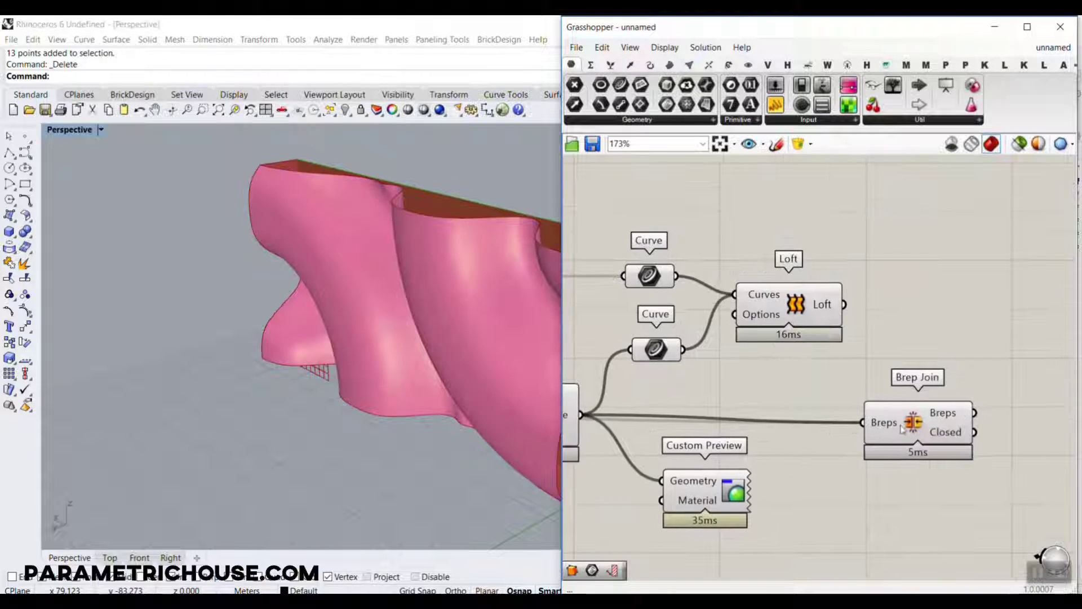
pyautogui.moveTo(917, 406); pyautogui.dragTo(950, 375)
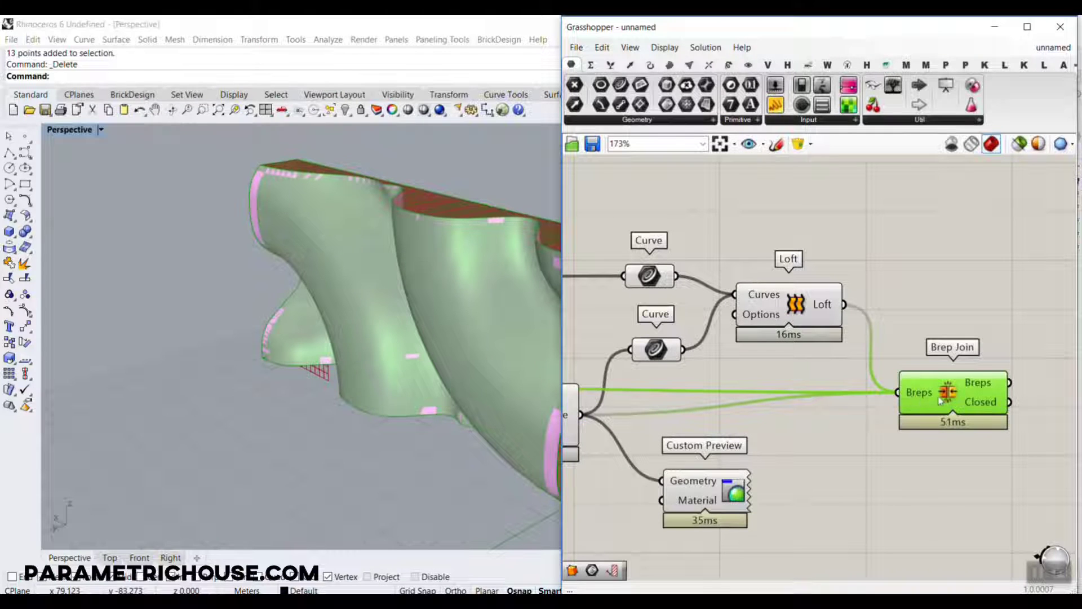
# Bake the Brep Join result and move the baked polysurface clear of the preview geometry.
pyautogui.moveTo(925, 396)
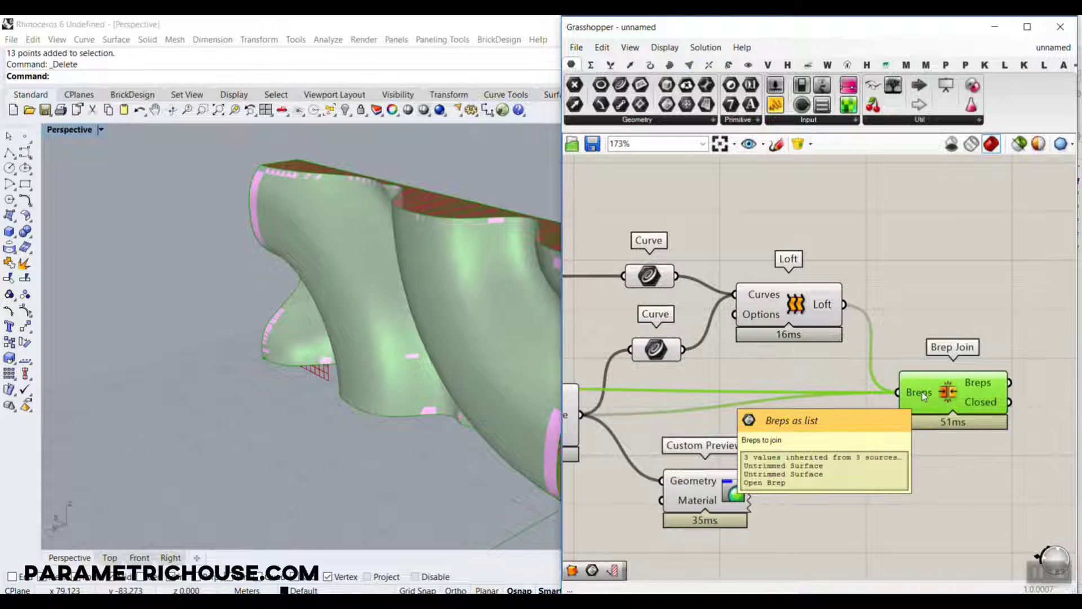
pyautogui.rightClick(984, 383)
pyautogui.click(985, 557)
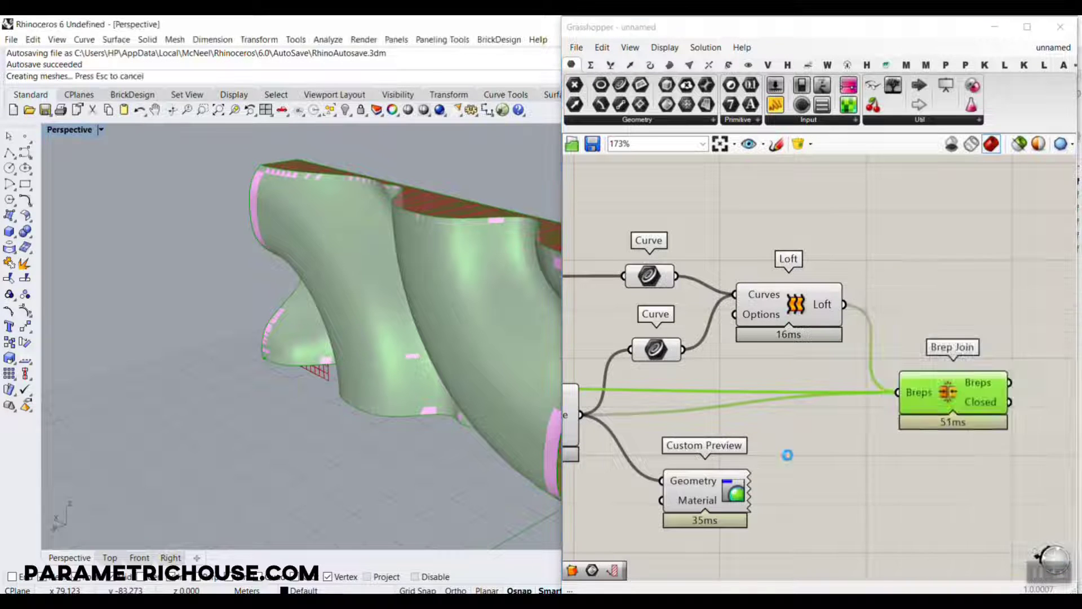
pyautogui.scroll(-3, 402, 328)
pyautogui.scroll(-5, 401, 328)
pyautogui.moveTo(402, 324); pyautogui.dragTo(259, 343)
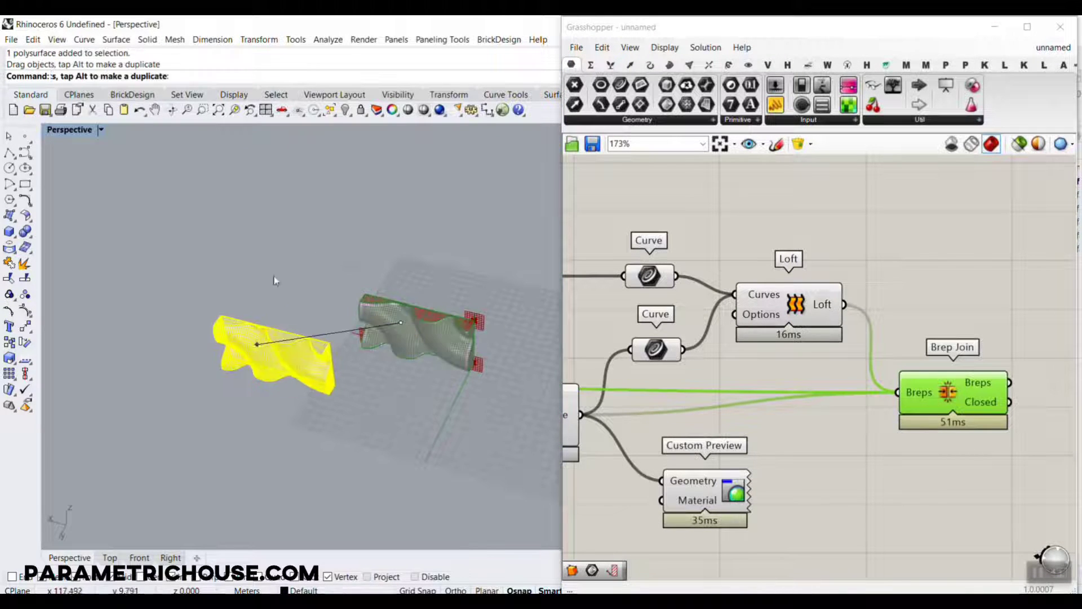
pyautogui.click(276, 280)
# Examine the baked polysurface from several sides for a closed shape and delete it.
pyautogui.scroll(8, 244, 416)
pyautogui.moveTo(327, 338); pyautogui.dragTo(399, 297, button='right')
pyautogui.scroll(-8, 399, 297)
pyautogui.moveTo(461, 237); pyautogui.dragTo(411, 249, button='right')
pyautogui.scroll(7, 410, 249)
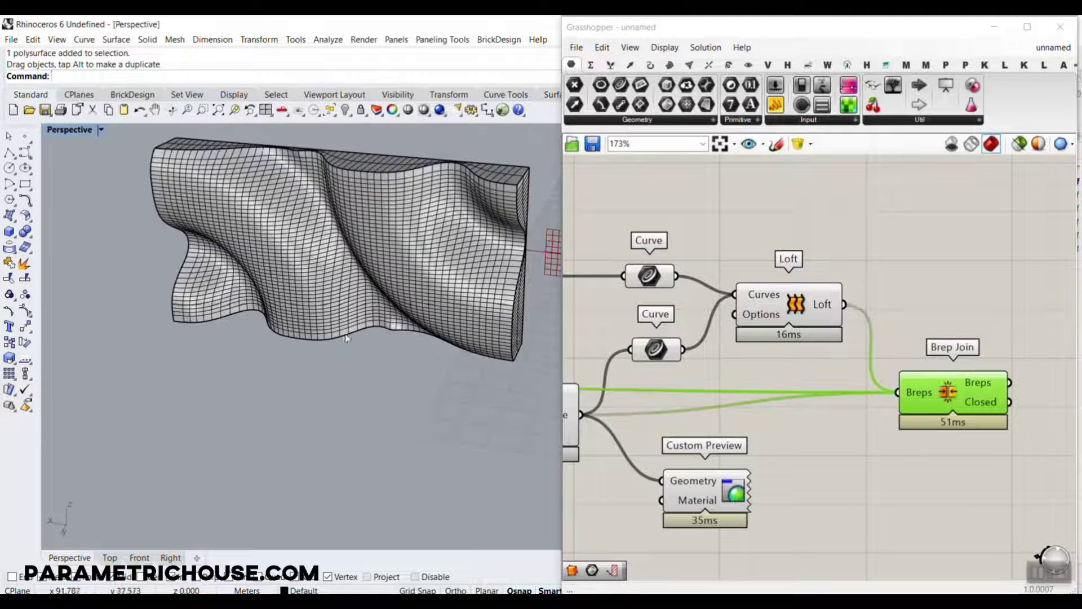
pyautogui.scroll(-10, 315, 374)
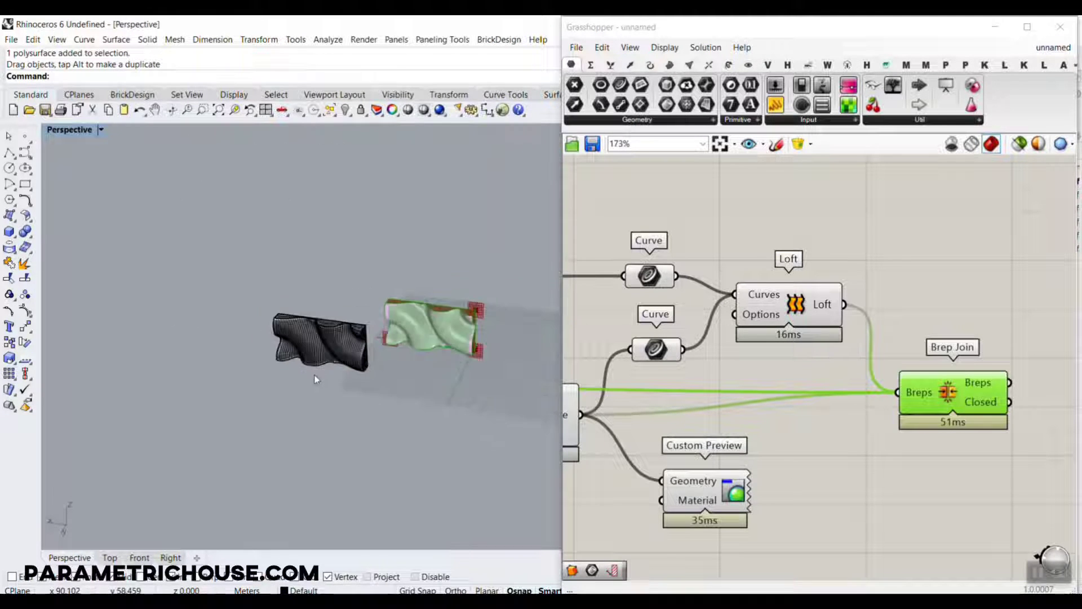
pyautogui.moveTo(442, 416); pyautogui.dragTo(266, 313)
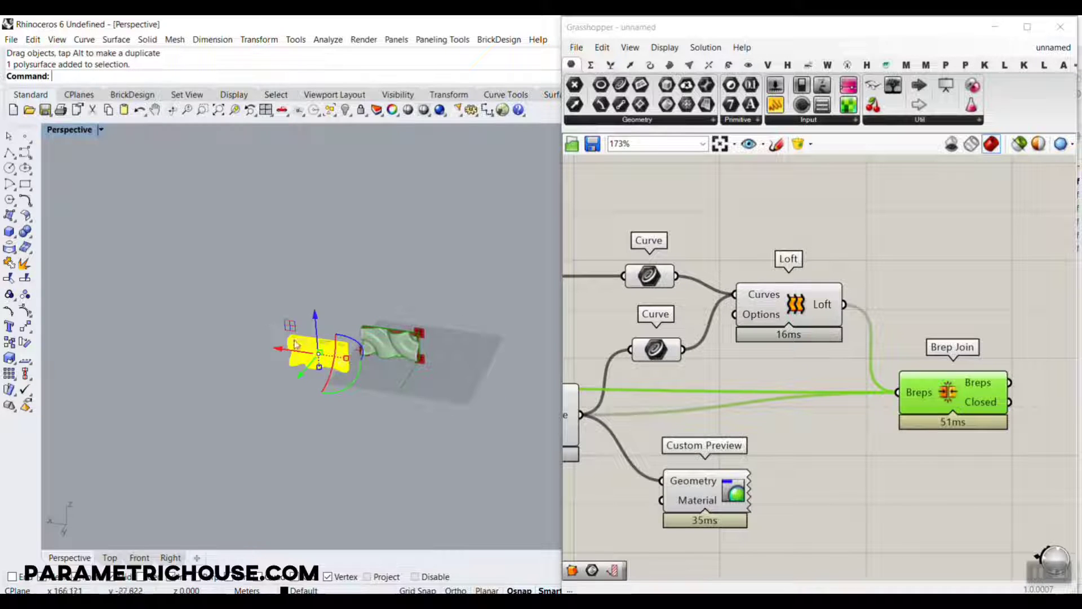
pyautogui.press('Delete')
pyautogui.scroll(6, 388, 336)
pyautogui.scroll(3, 268, 347)
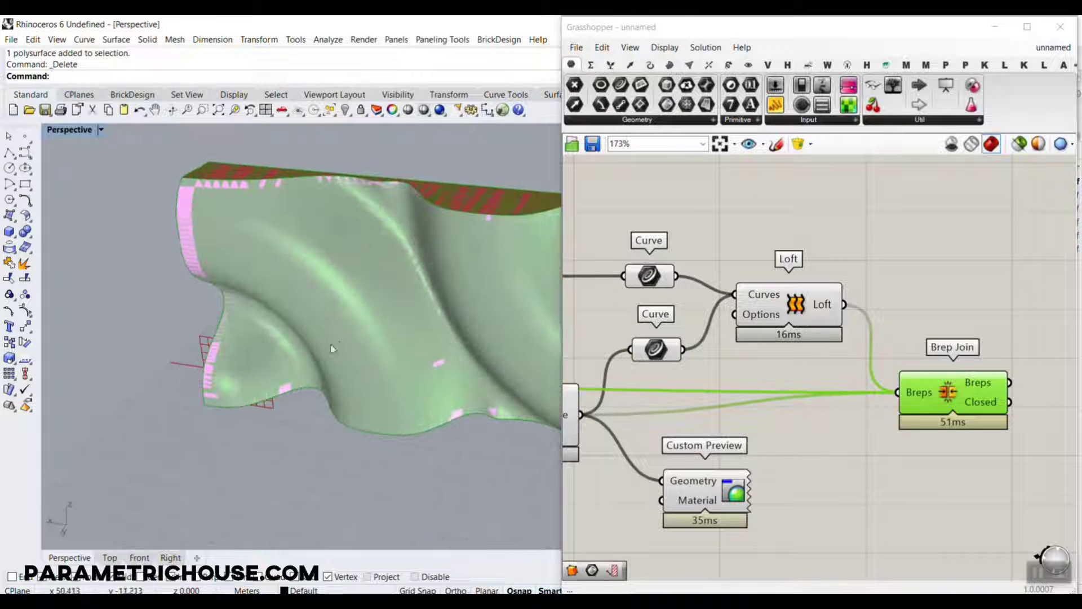
# Delete the Custom Preview component fed by Surface From Points.
pyautogui.scroll(-5, 907, 371)
pyautogui.click(861, 418)
pyautogui.scroll(3, 851, 414)
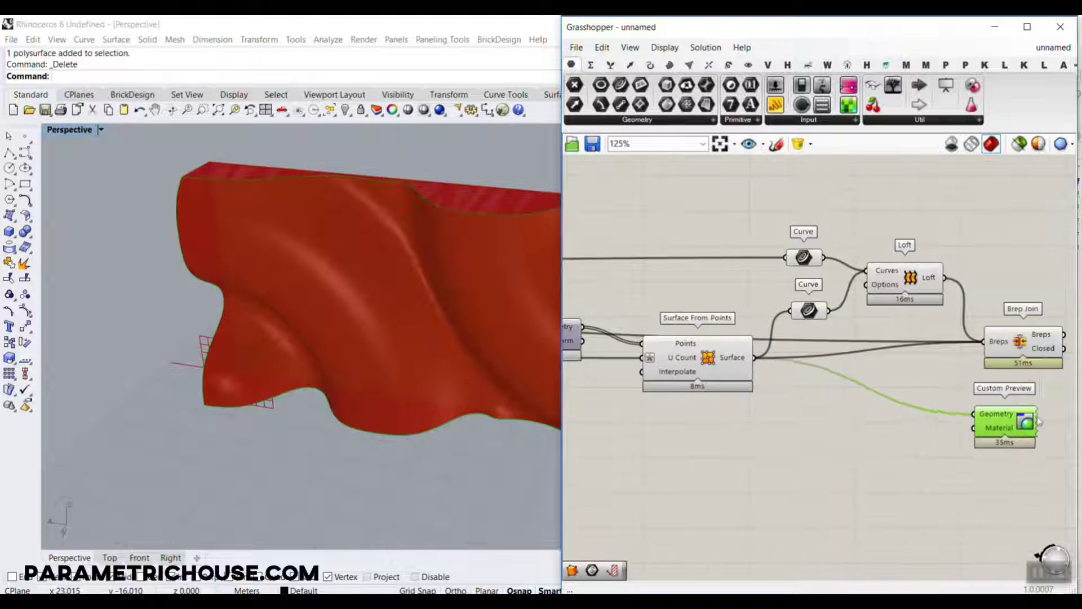
pyautogui.press('Delete')
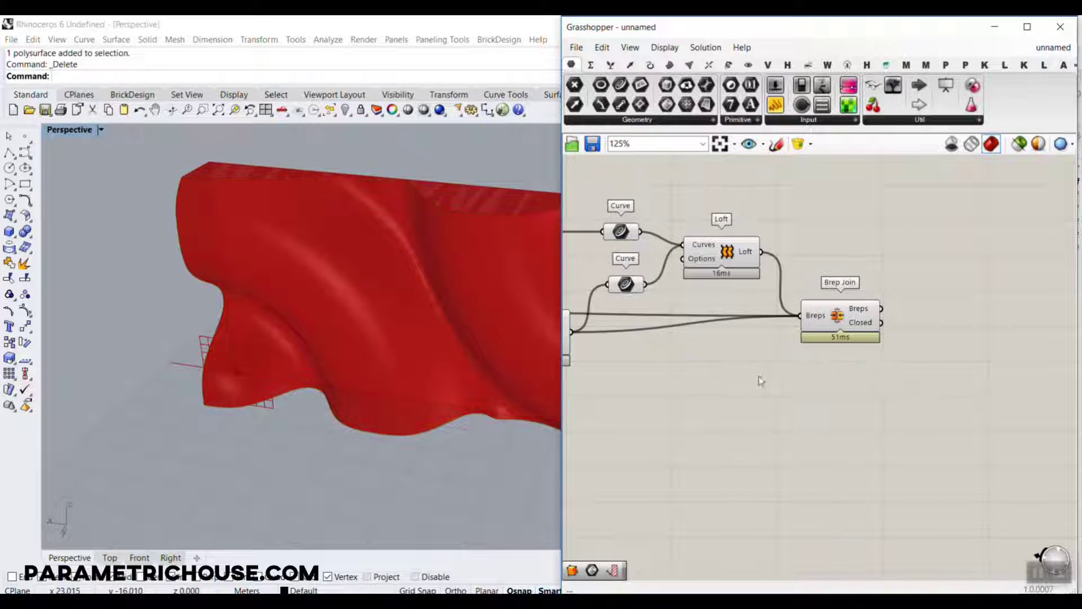
# Turn off the preview of the components feeding Brep Join, keeping Brep Join itself out of the selection.
pyautogui.scroll(-3, 860, 395)
pyautogui.moveTo(869, 395); pyautogui.dragTo(609, 243)
pyautogui.rightClick(792, 213)
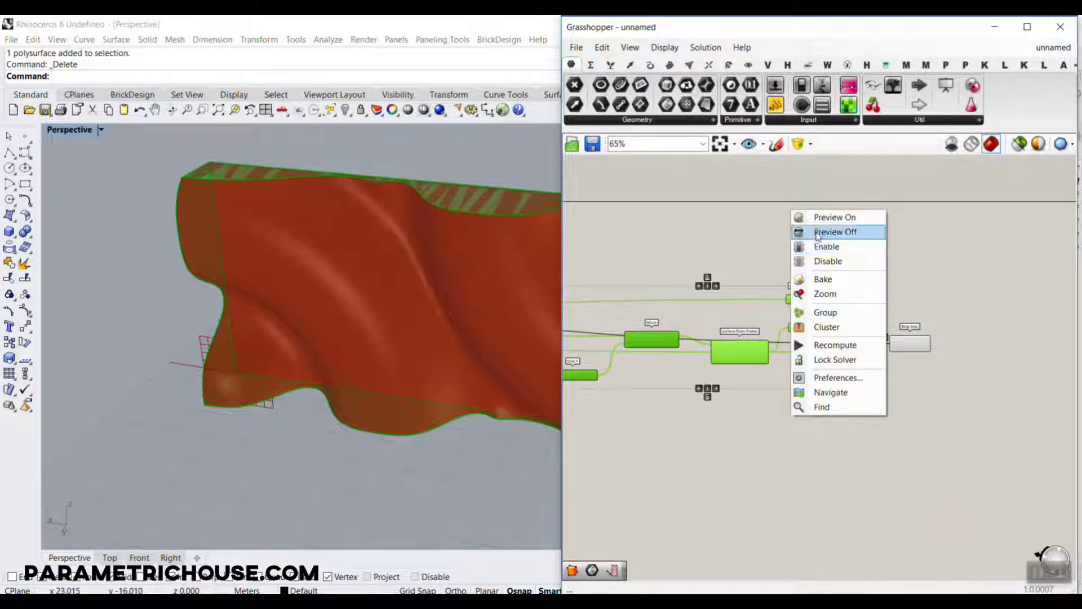
pyautogui.click(814, 229)
# Add a Contour component for Breps and connect Brep Join's Breps output to its Shape input.
pyautogui.scroll(4, 841, 288)
pyautogui.scroll(2, 801, 322)
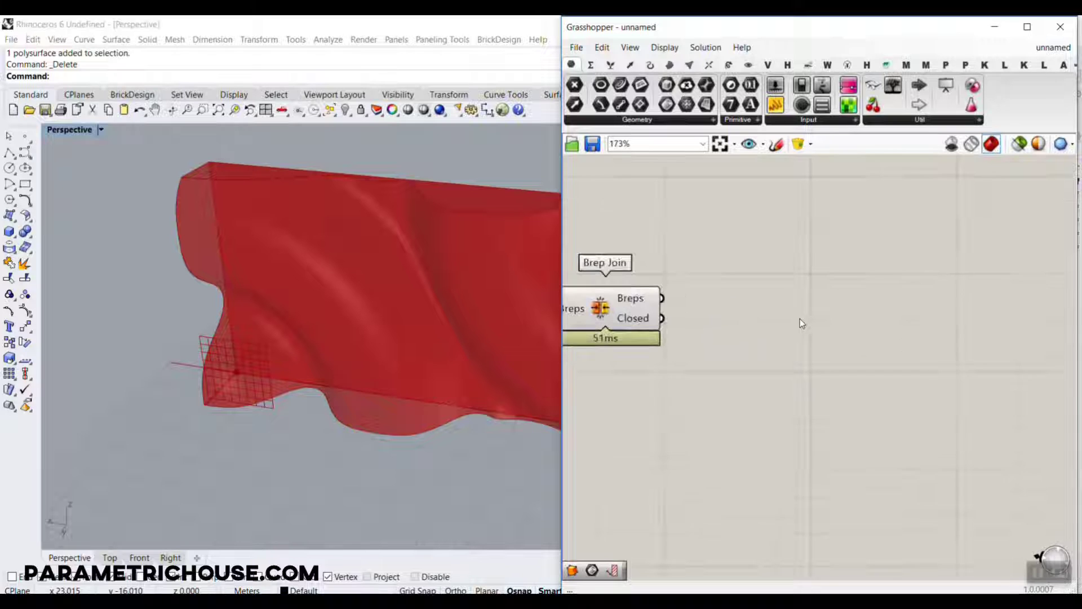
pyautogui.doubleClick(757, 342)
pyautogui.write('cont')
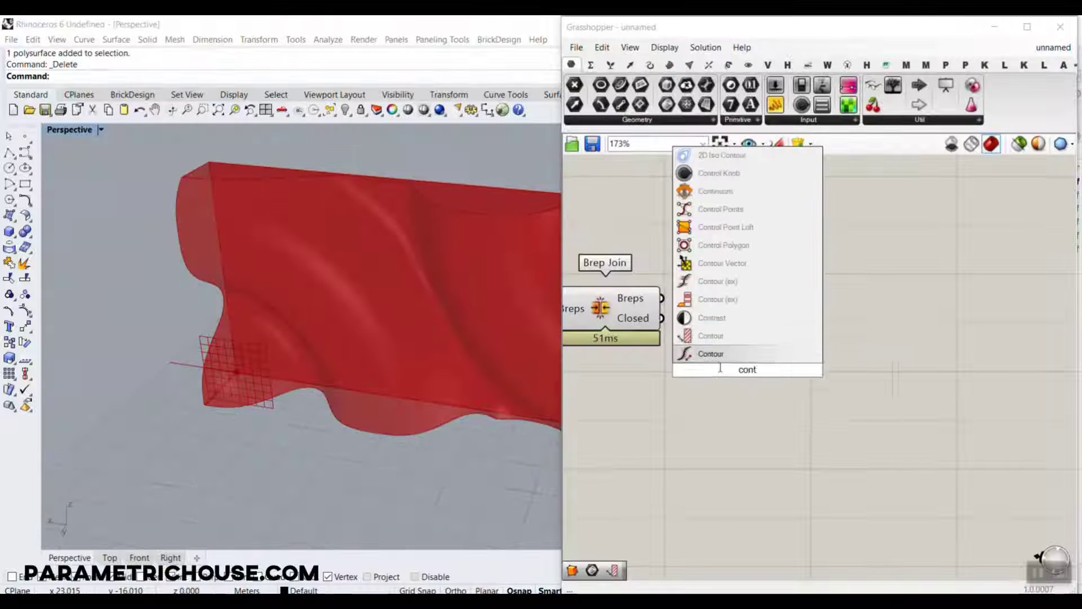
pyautogui.click(686, 273)
pyautogui.moveTo(660, 287); pyautogui.dragTo(759, 306)
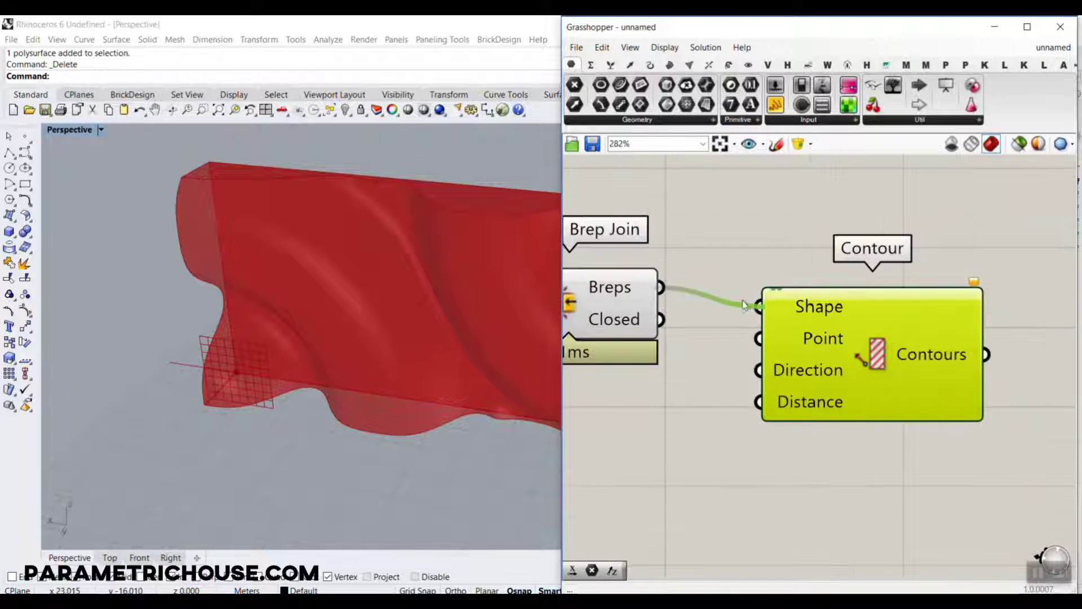
pyautogui.moveTo(791, 350); pyautogui.dragTo(847, 422)
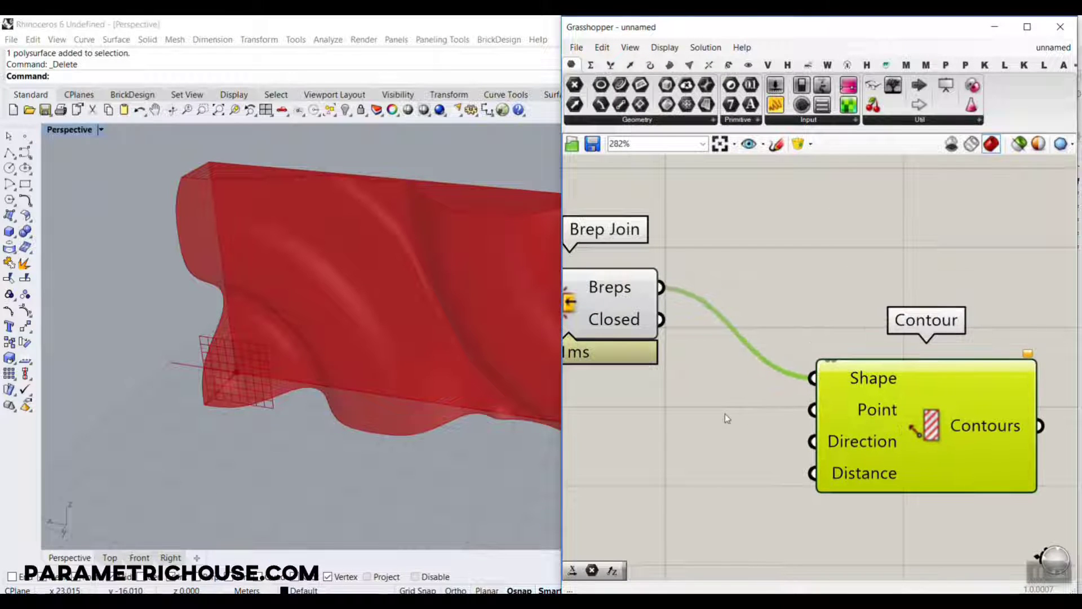
# Set the Contour component's Point input to a single point at the origin, 0.
pyautogui.rightClick(862, 410)
pyautogui.click(906, 491)
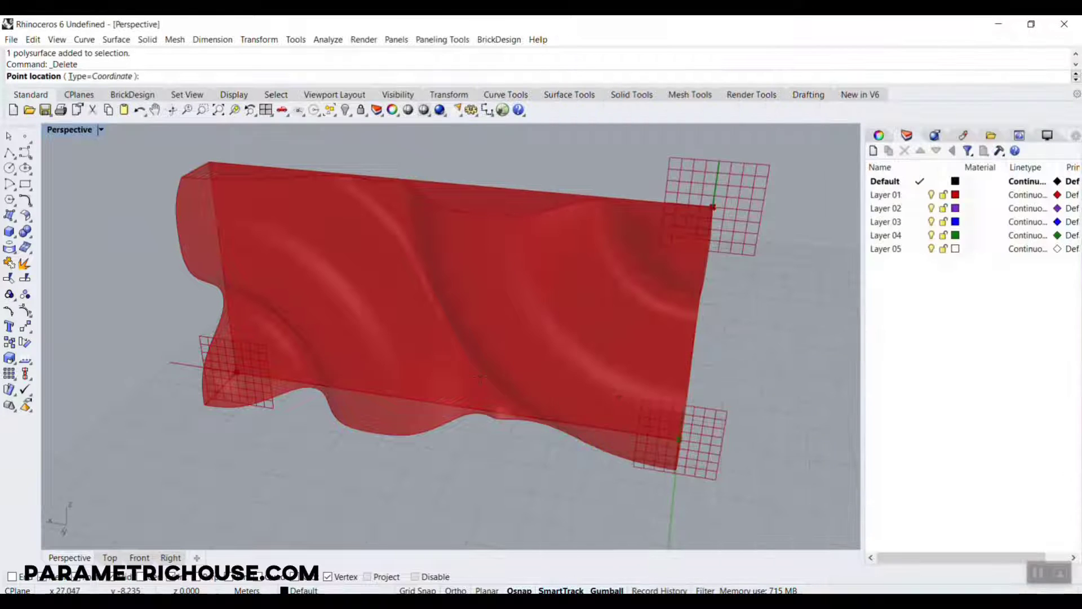
pyautogui.write('0')
pyautogui.press('Return')
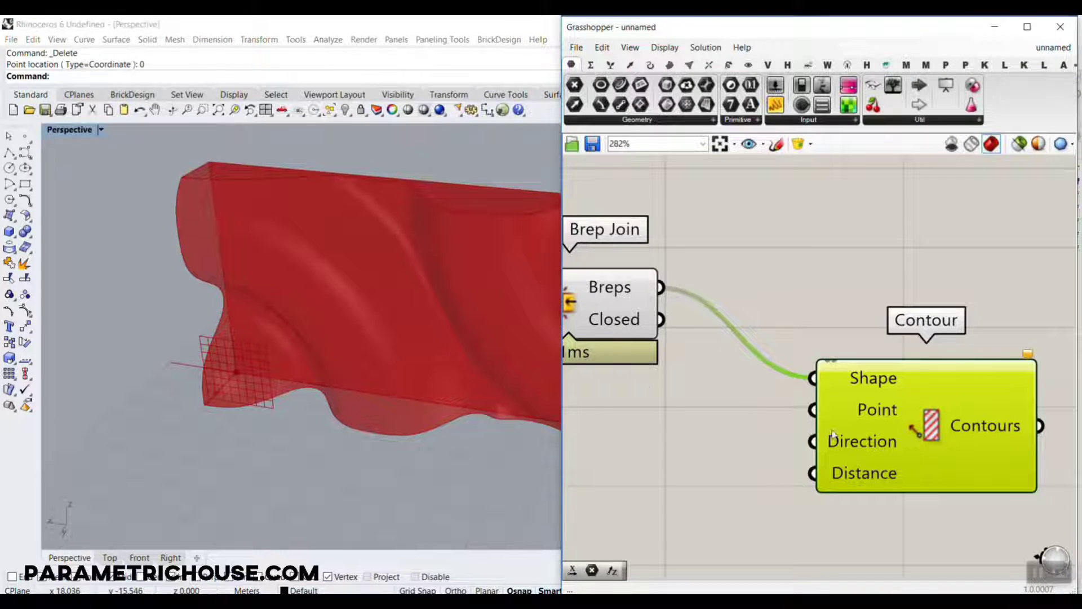
pyautogui.moveTo(871, 416)
pyautogui.doubleClick(672, 455)
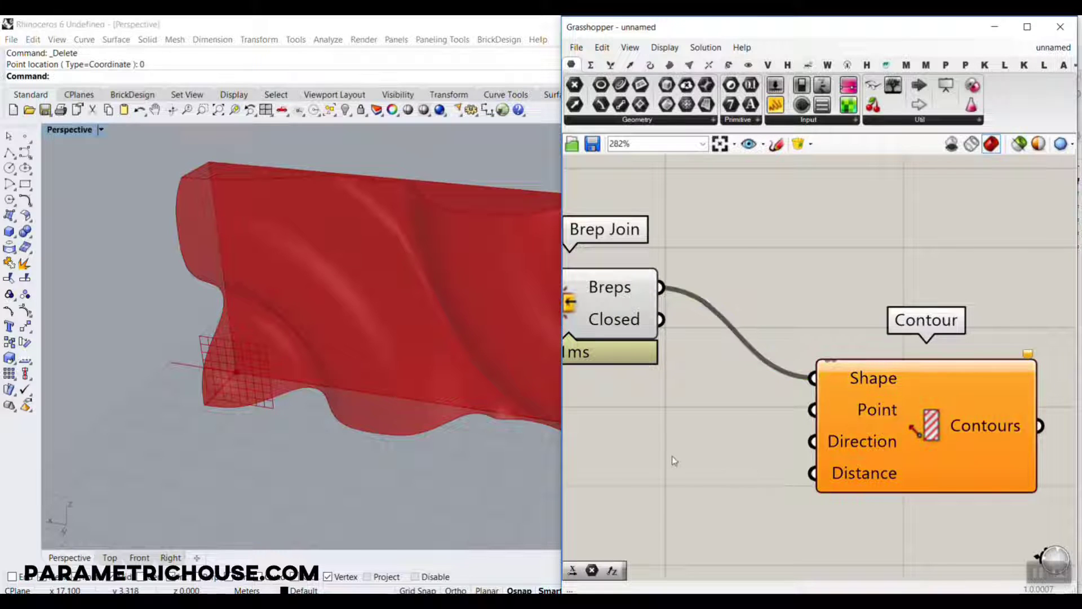
pyautogui.write('x')
pyautogui.click(659, 440)
pyautogui.press('Delete')
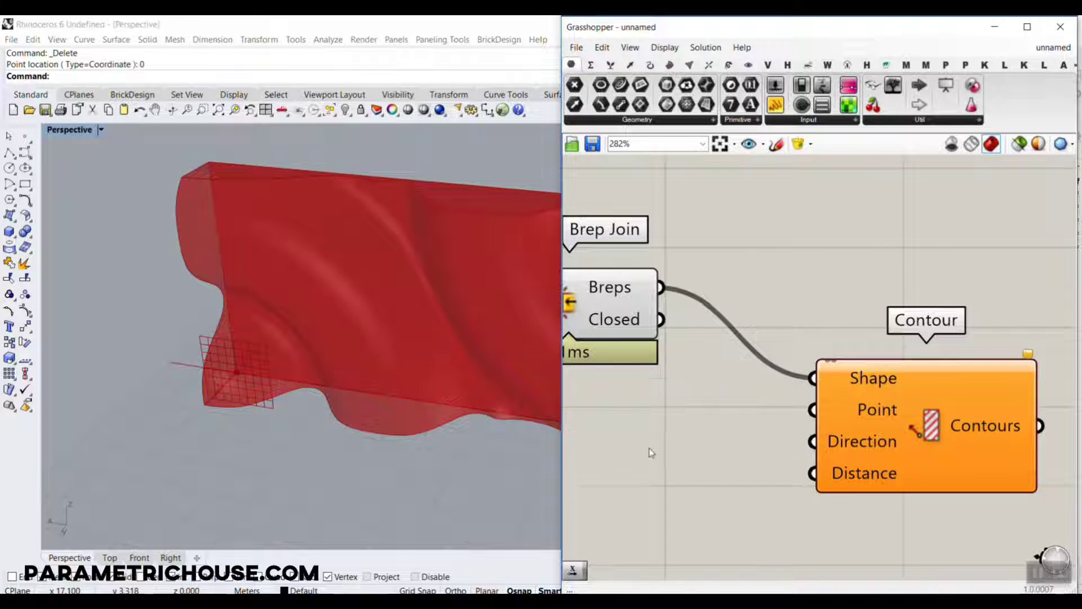
# Add a Unit X component and connect its Unit vector output to Contour's Direction input.
pyautogui.doubleClick(647, 449)
pyautogui.write('x')
pyautogui.click(620, 397)
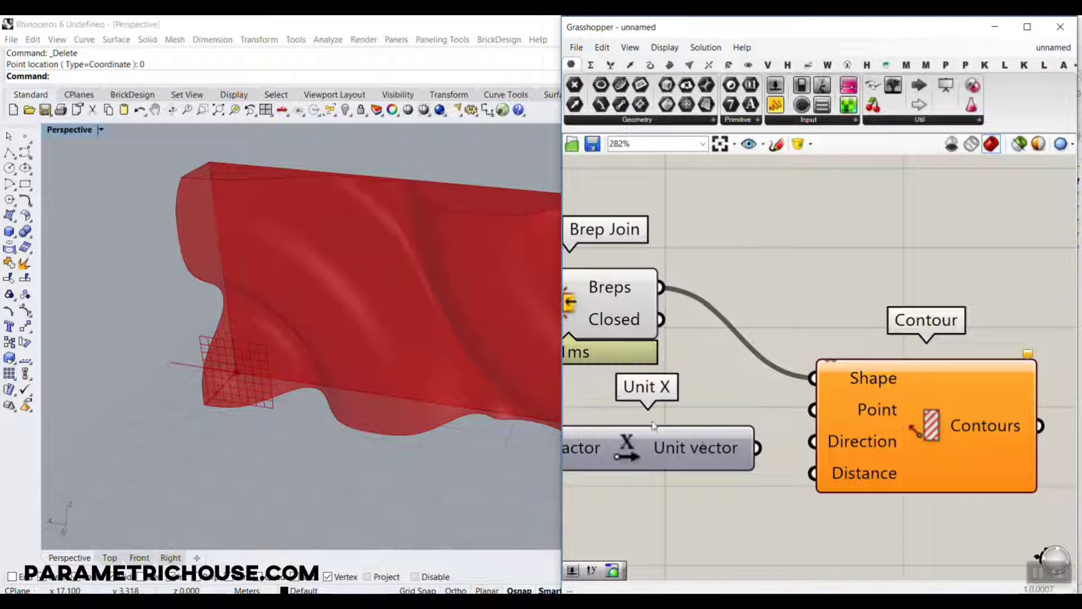
pyautogui.moveTo(698, 472); pyautogui.dragTo(764, 441, button='right')
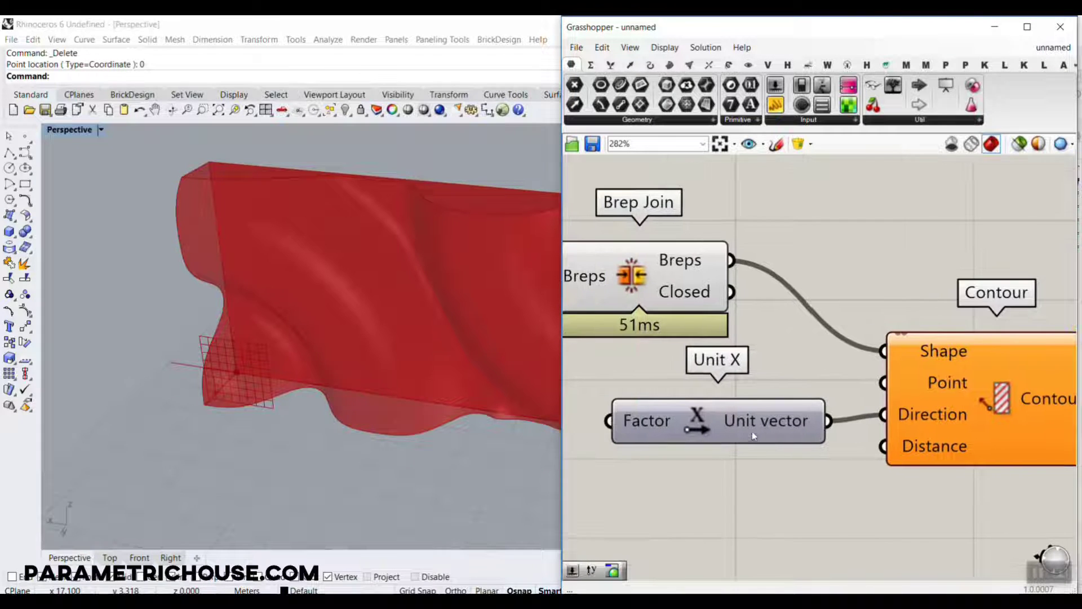
pyautogui.moveTo(753, 434); pyautogui.dragTo(715, 428)
pyautogui.click(9, 152)
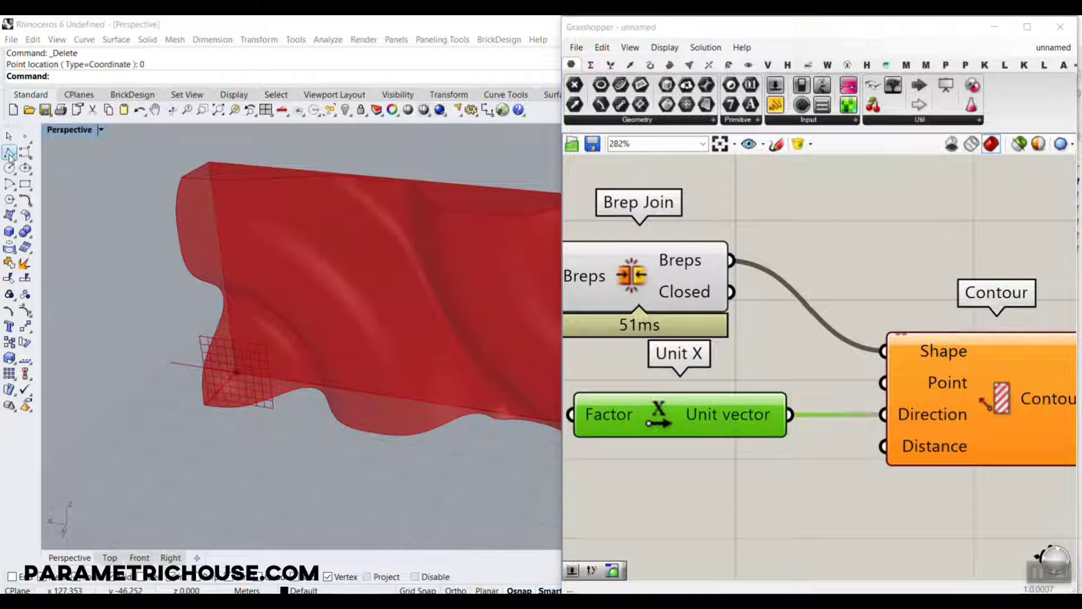
pyautogui.click(238, 372)
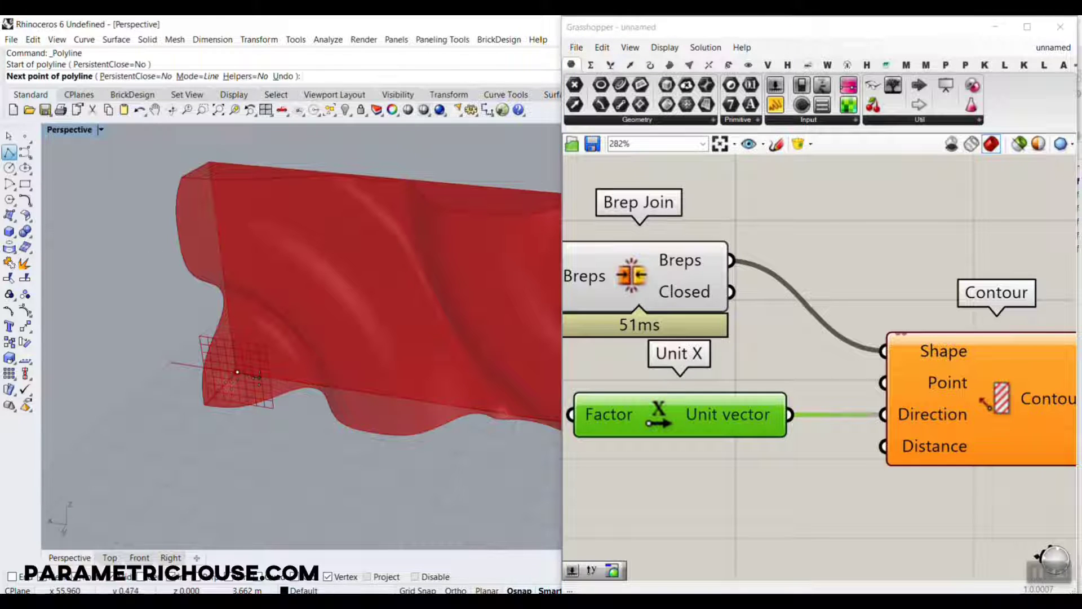
pyautogui.press('Escape')
# Create a number slider with the value 3.5 and connect it to Contour's Distance input.
pyautogui.doubleClick(652, 476)
pyautogui.write('3')
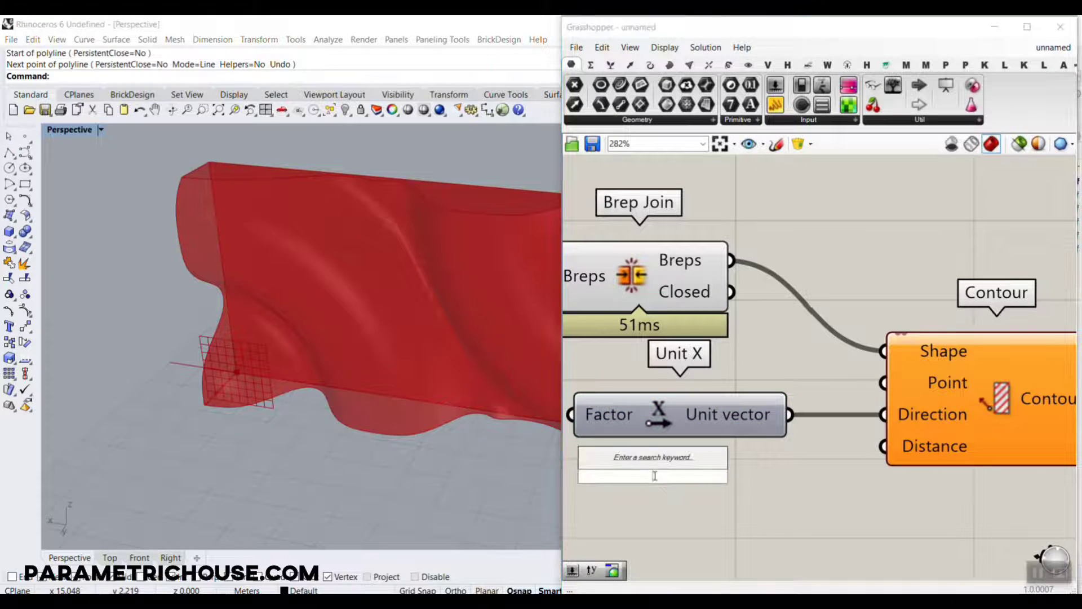
pyautogui.write('.5')
pyautogui.press('Return')
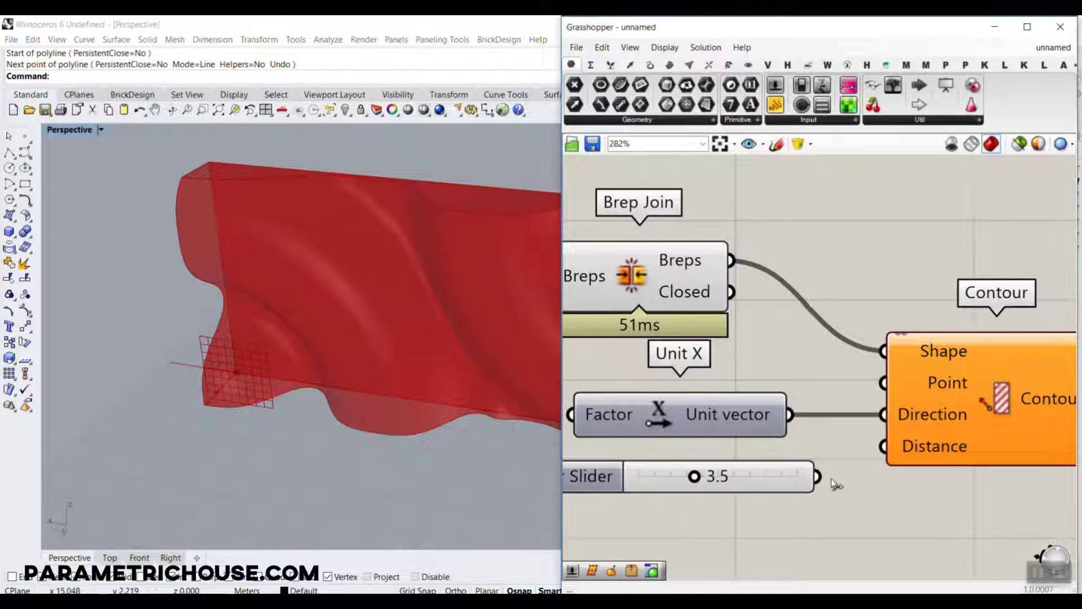
pyautogui.moveTo(818, 476); pyautogui.dragTo(884, 447)
# Turn off the preview of the Brep Join component.
pyautogui.scroll(-6, 434, 263)
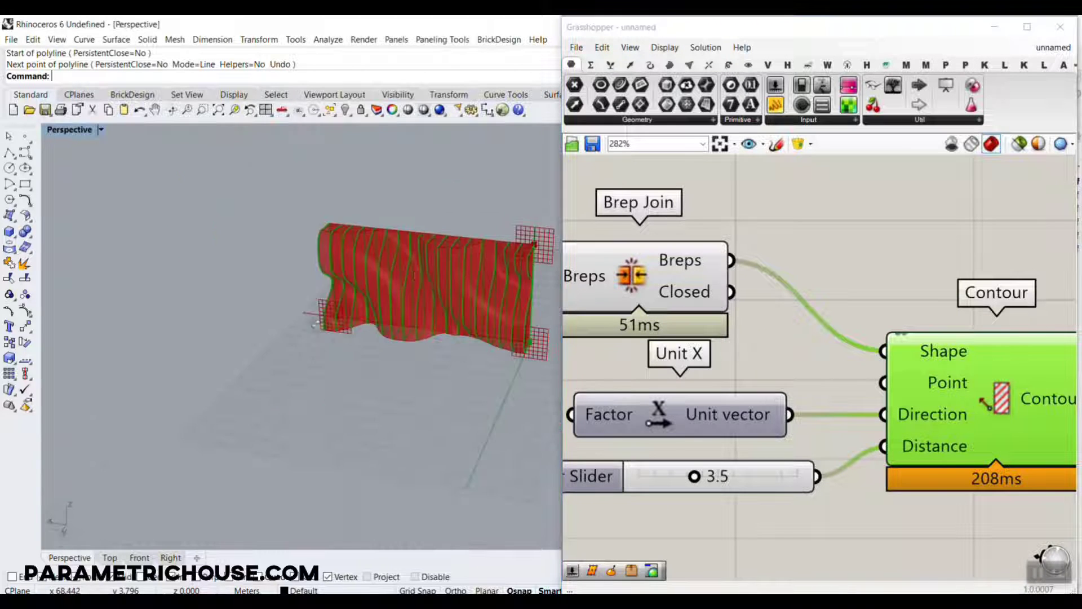
pyautogui.moveTo(434, 263)
pyautogui.mouseDown(button='right')
pyautogui.moveTo(340, 270)
pyautogui.moveTo(434, 268)
pyautogui.mouseUp(button='right')
pyautogui.moveTo(882, 316); pyautogui.dragTo(933, 329, button='right')
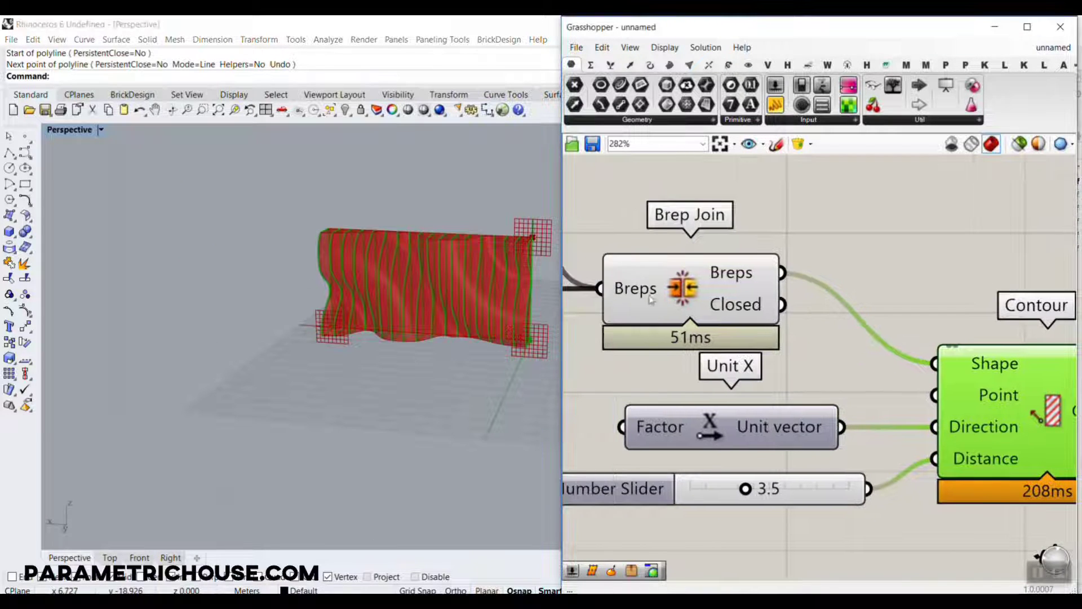
pyautogui.rightClick(689, 286)
pyautogui.click(712, 310)
# Set the Contour distance slider to 1.3 and examine the spacing of the contour curves along the wall.
pyautogui.moveTo(522, 271); pyautogui.dragTo(540, 354, button='right')
pyautogui.scroll(5, 463, 343)
pyautogui.moveTo(758, 498); pyautogui.dragTo(723, 498)
pyautogui.scroll(-4, 500, 372)
pyautogui.moveTo(420, 360); pyautogui.dragTo(451, 360, button='right')
pyautogui.scroll(8, 519, 280)
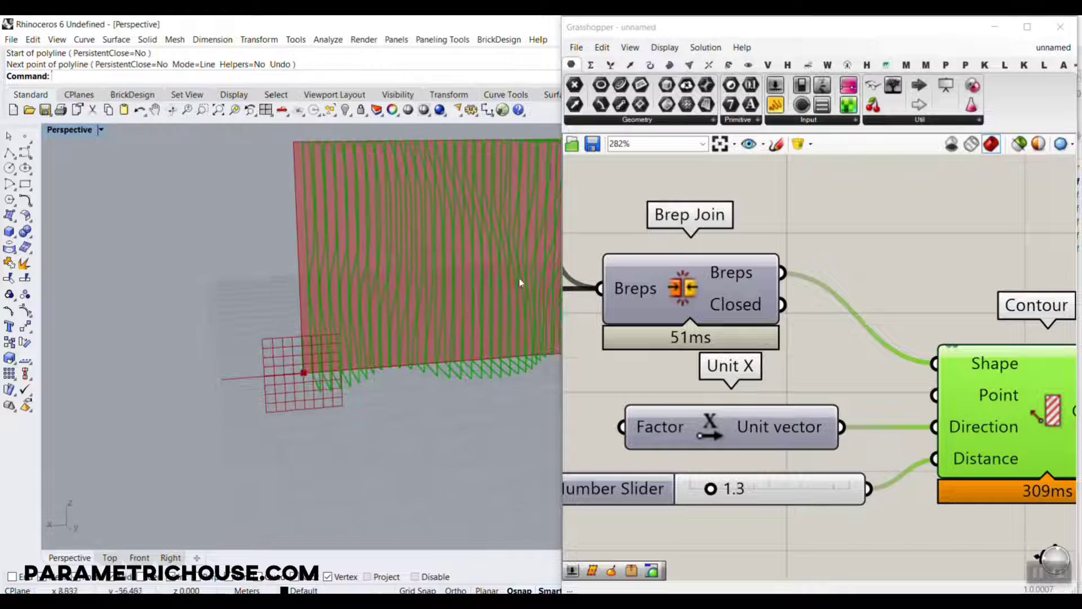
pyautogui.moveTo(519, 281); pyautogui.dragTo(588, 399, button='right')
pyautogui.moveTo(412, 406); pyautogui.dragTo(464, 416, button='right')
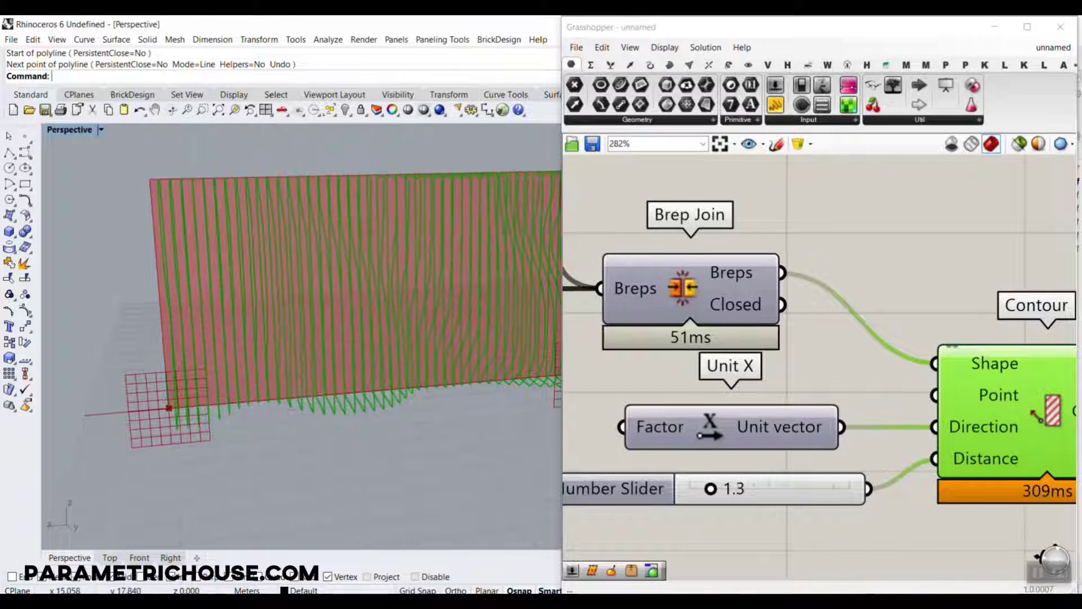
# Add a Surface component, connect Contour's Contours output to it, and inspect the resulting slices.
pyautogui.scroll(-2, 758, 332)
pyautogui.rightClick(755, 332)
pyautogui.moveTo(916, 314); pyautogui.dragTo(700, 283, button='right')
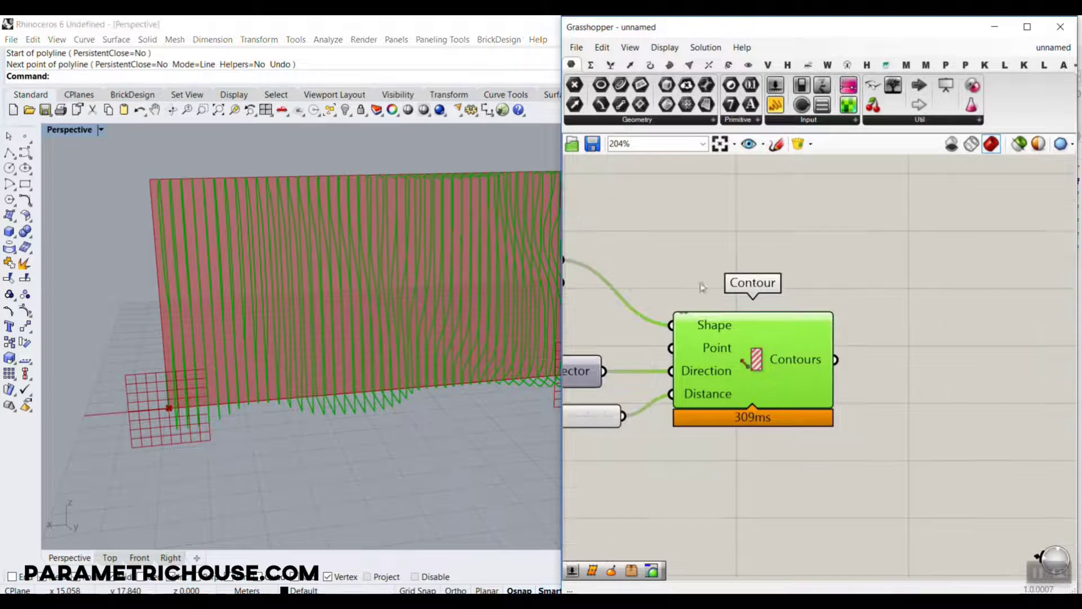
pyautogui.moveTo(324, 323); pyautogui.dragTo(372, 296, button='right')
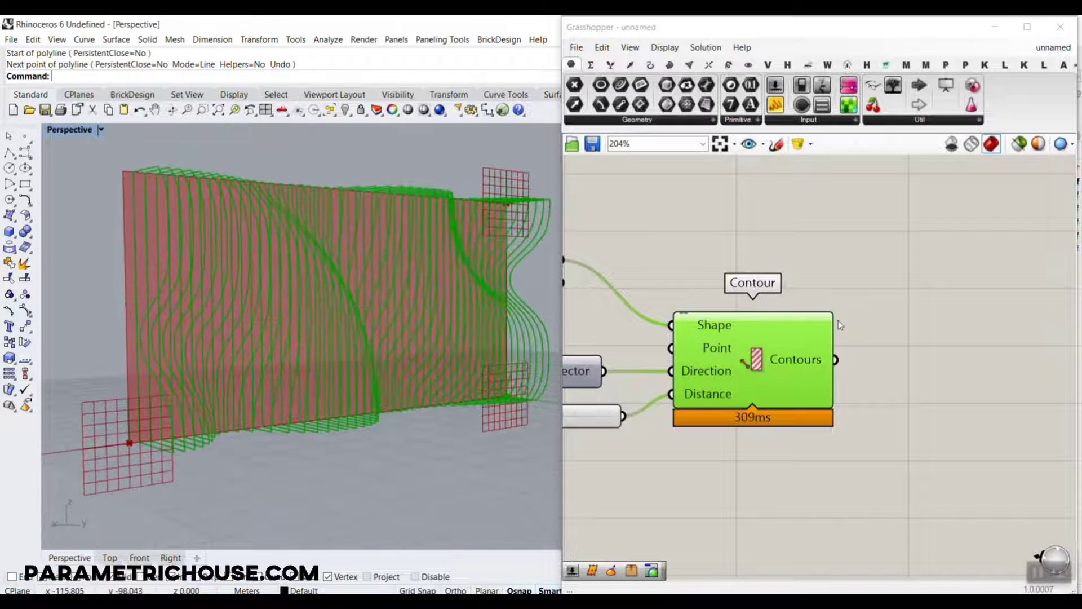
pyautogui.moveTo(349, 356); pyautogui.dragTo(283, 356, button='right')
pyautogui.moveTo(844, 360); pyautogui.dragTo(763, 364, button='right')
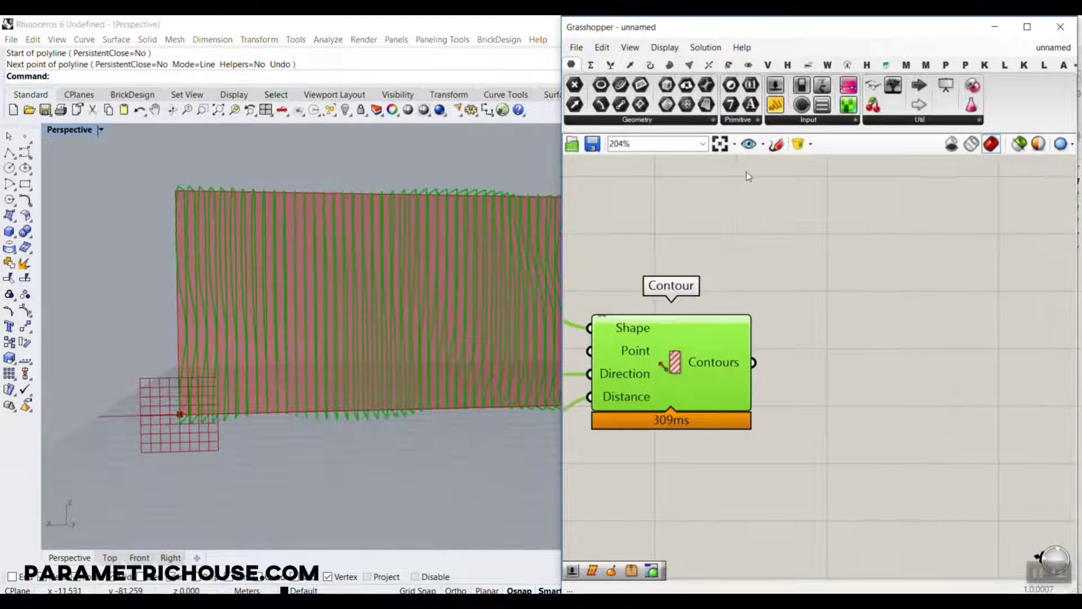
pyautogui.click(720, 213)
pyautogui.moveTo(707, 105); pyautogui.dragTo(847, 378)
pyautogui.moveTo(845, 378)
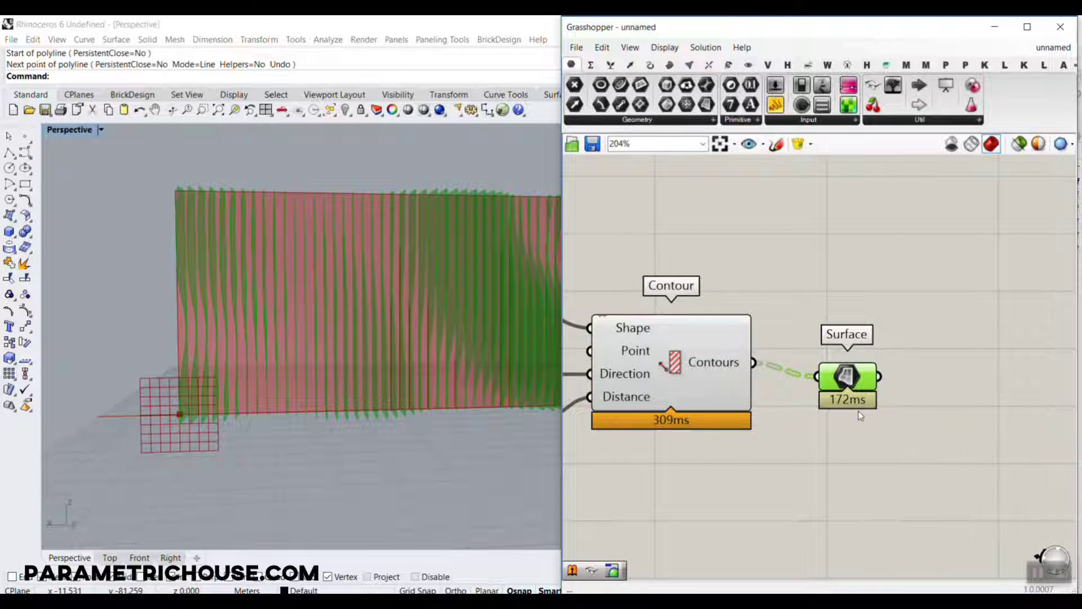
pyautogui.moveTo(313, 349); pyautogui.dragTo(292, 398, button='right')
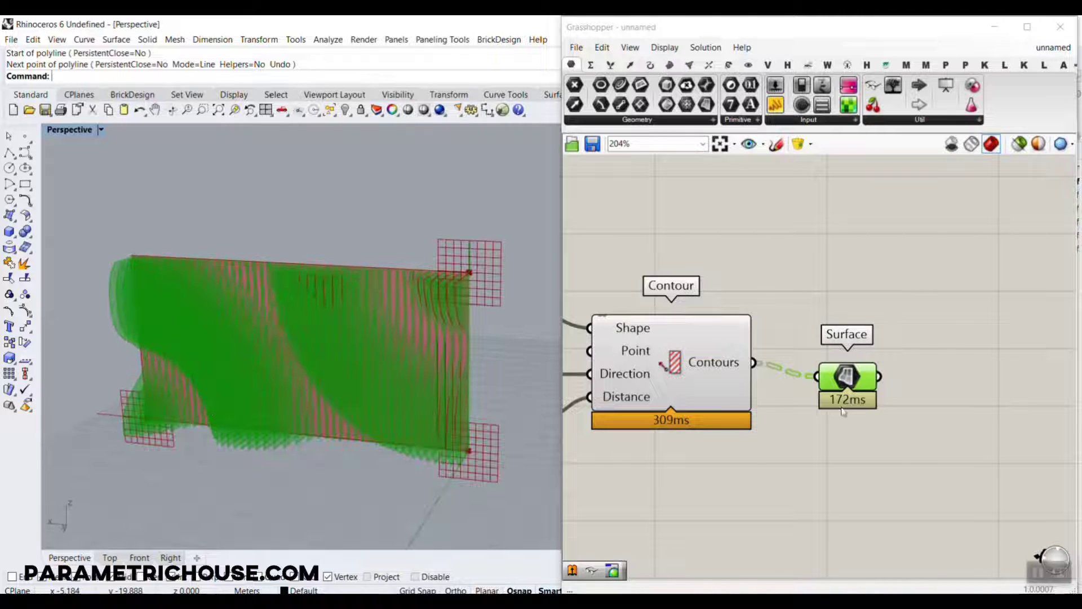
pyautogui.moveTo(858, 378)
pyautogui.mouseDown()
pyautogui.moveTo(850, 365)
pyautogui.moveTo(843, 381)
pyautogui.mouseUp()
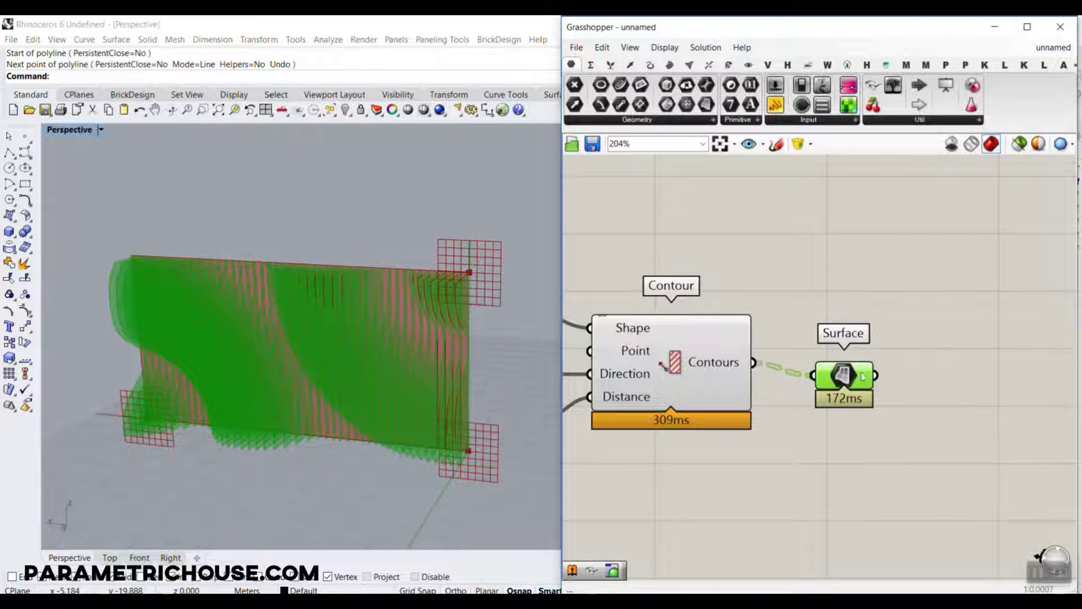
pyautogui.doubleClick(938, 390)
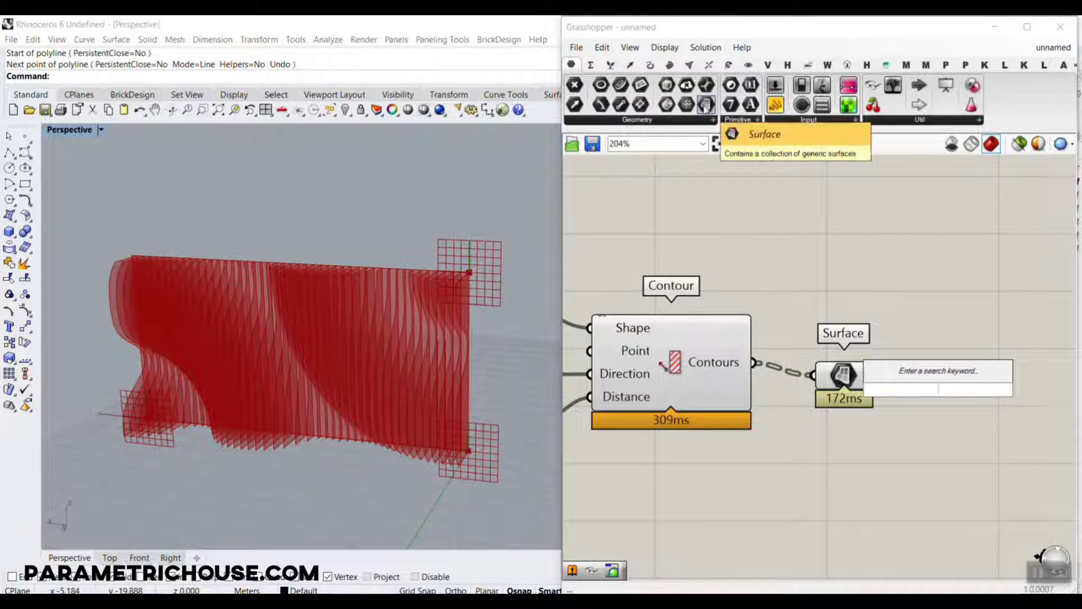
pyautogui.click(829, 375)
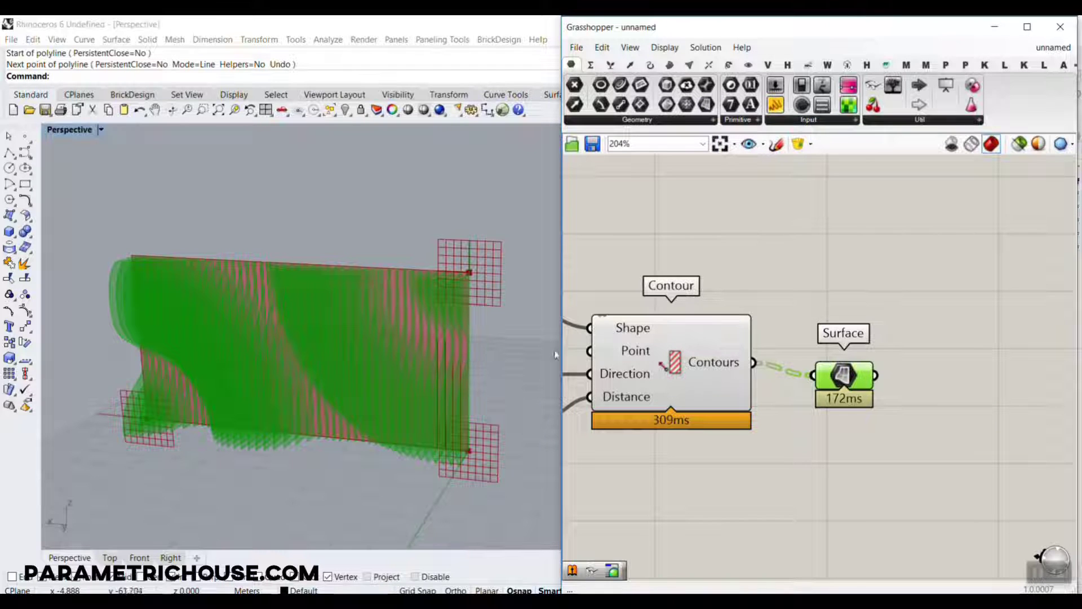
# Add an Extrude component and connect the Surface component's output to its Base input.
pyautogui.doubleClick(927, 384)
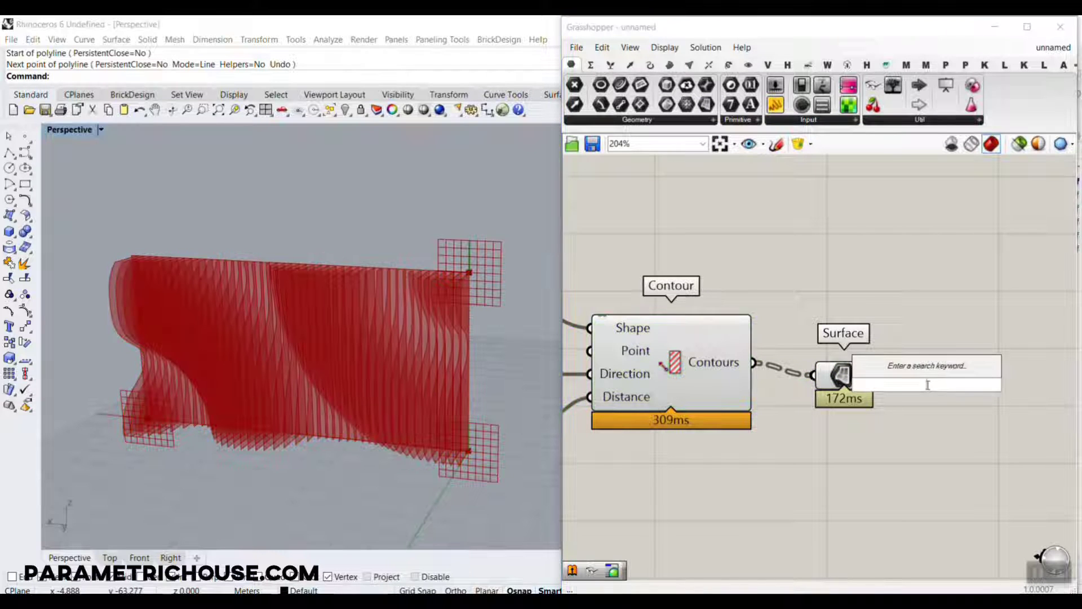
pyautogui.write('extrude')
pyautogui.press('Return')
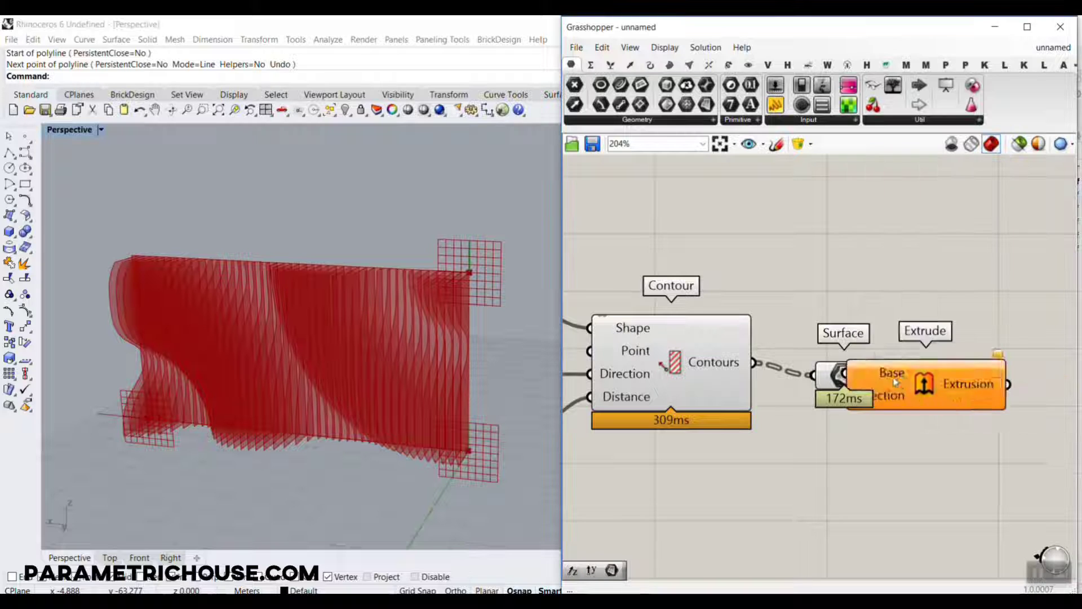
pyautogui.moveTo(896, 382); pyautogui.dragTo(982, 447)
pyautogui.moveTo(845, 374); pyautogui.dragTo(875, 400)
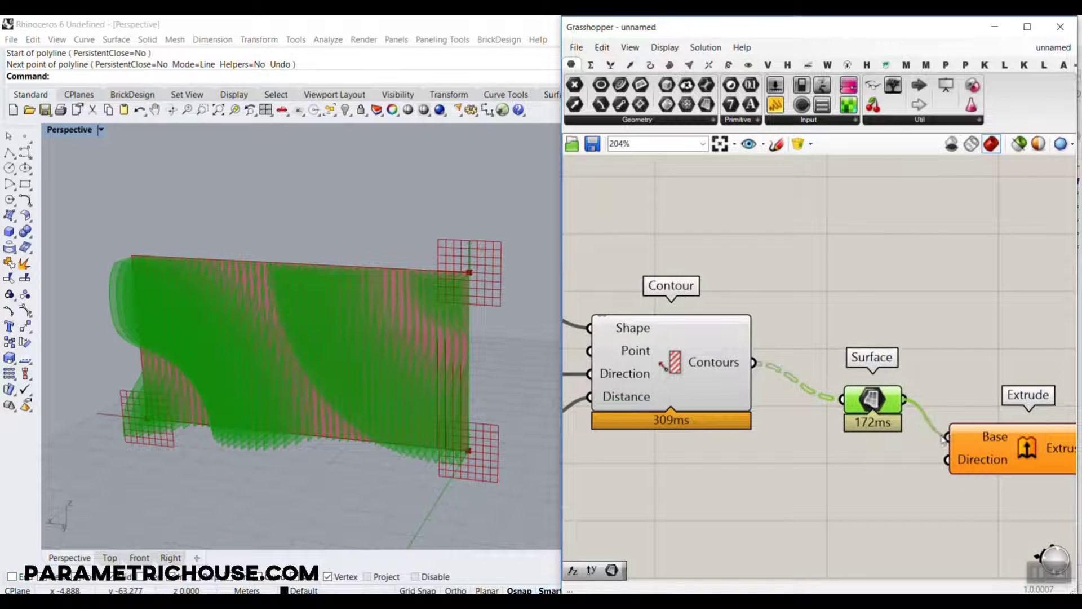
# Add a second Unit X component and connect its Unit vector output to Extrude's Direction input.
pyautogui.doubleClick(837, 479)
pyautogui.write('x')
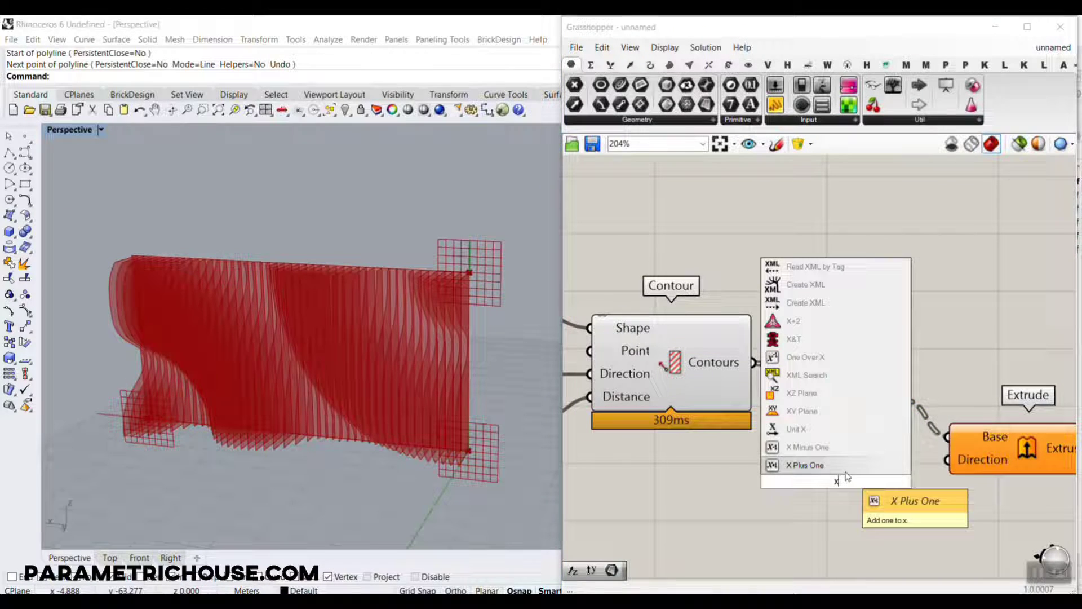
pyautogui.click(822, 433)
pyautogui.moveTo(953, 472); pyautogui.dragTo(951, 468)
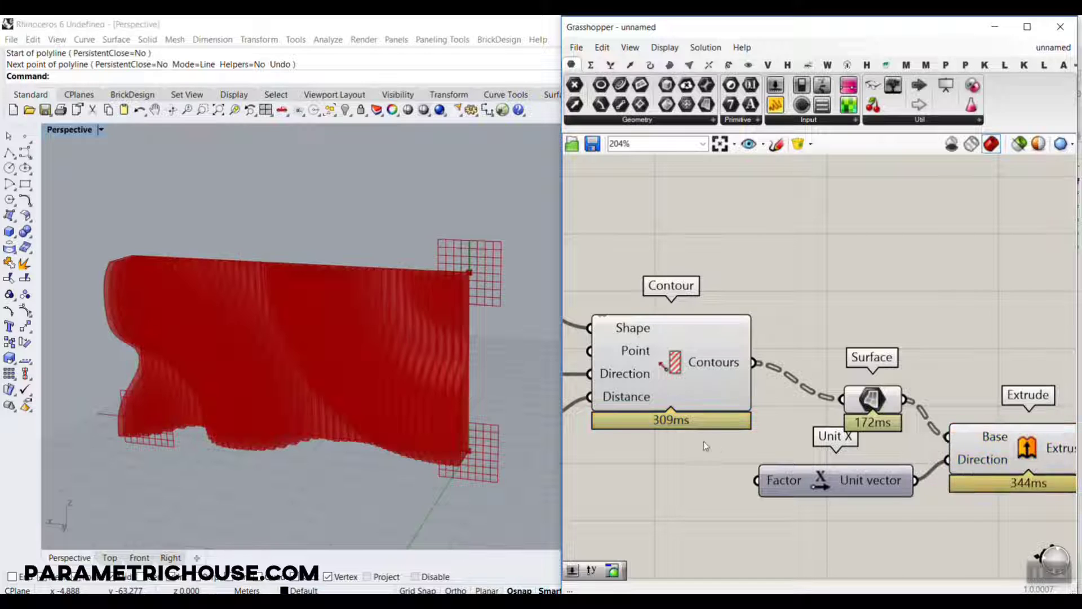
# Connect the contour distance slider to the Factor input of the Unit X that drives Extrude.
pyautogui.moveTo(1075, 551); pyautogui.dragTo(1013, 392, button='right')
pyautogui.moveTo(828, 363); pyautogui.dragTo(701, 327, button='right')
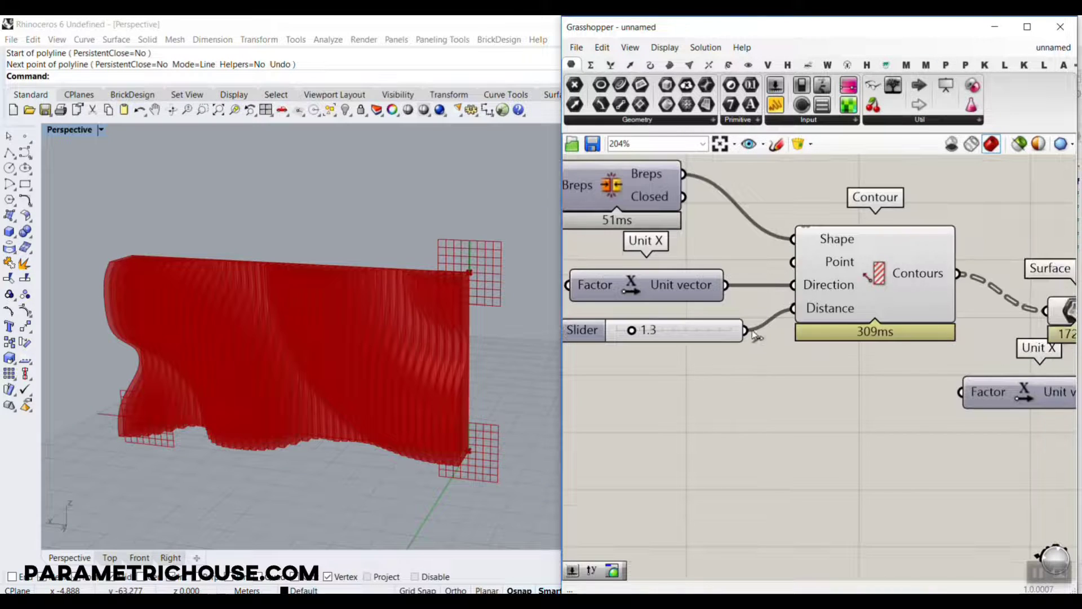
pyautogui.moveTo(745, 330); pyautogui.dragTo(962, 392)
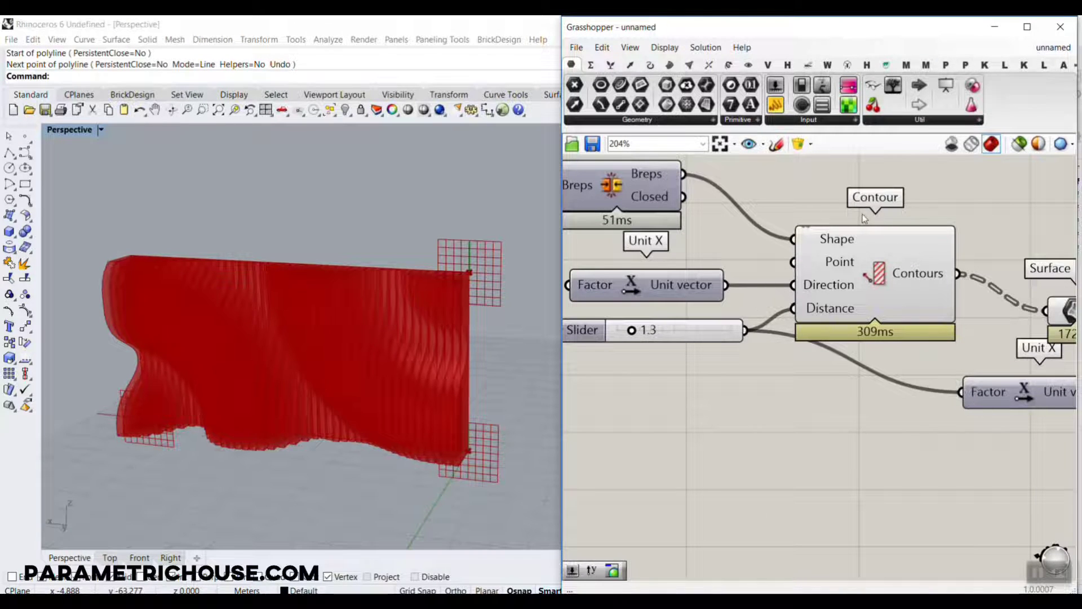
# Bake the Extrude component's extrusion into the Rhino document.
pyautogui.moveTo(1065, 330); pyautogui.dragTo(727, 271, button='right')
pyautogui.click(942, 306)
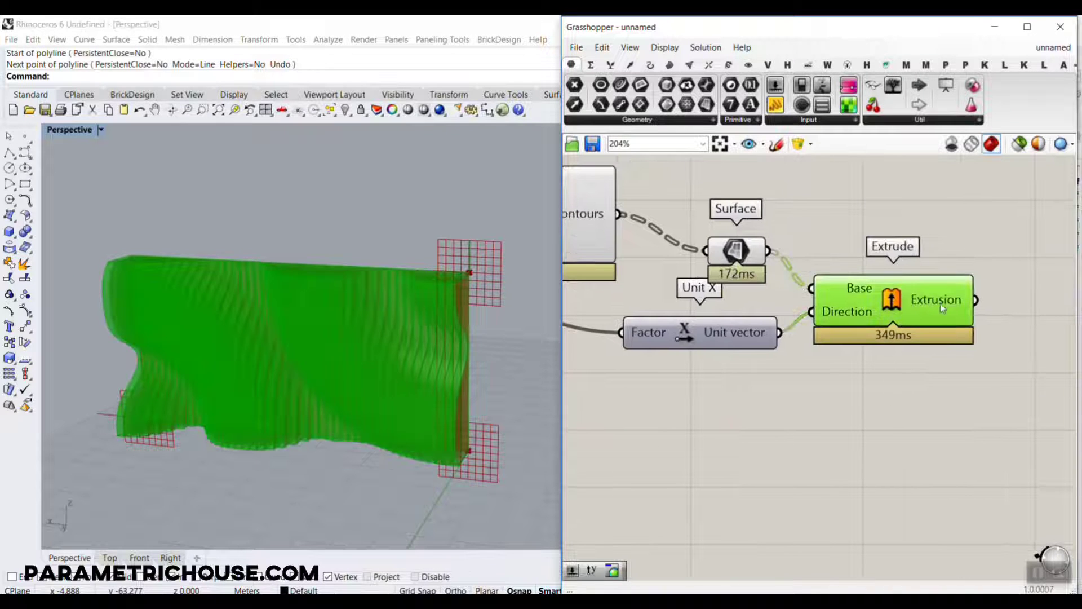
pyautogui.rightClick(949, 299)
pyautogui.click(966, 325)
pyautogui.click(1032, 451)
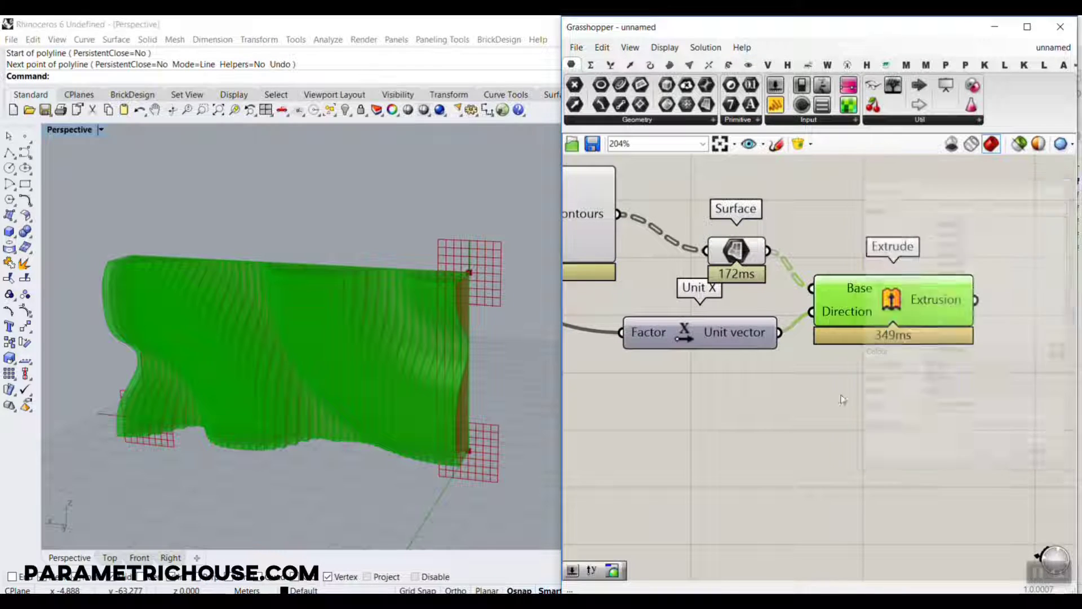
# Move the baked wall slices beside the Grasshopper preview, deselect them, and inspect their stepped surface up close.
pyautogui.scroll(-7, 540, 293)
pyautogui.click(489, 307)
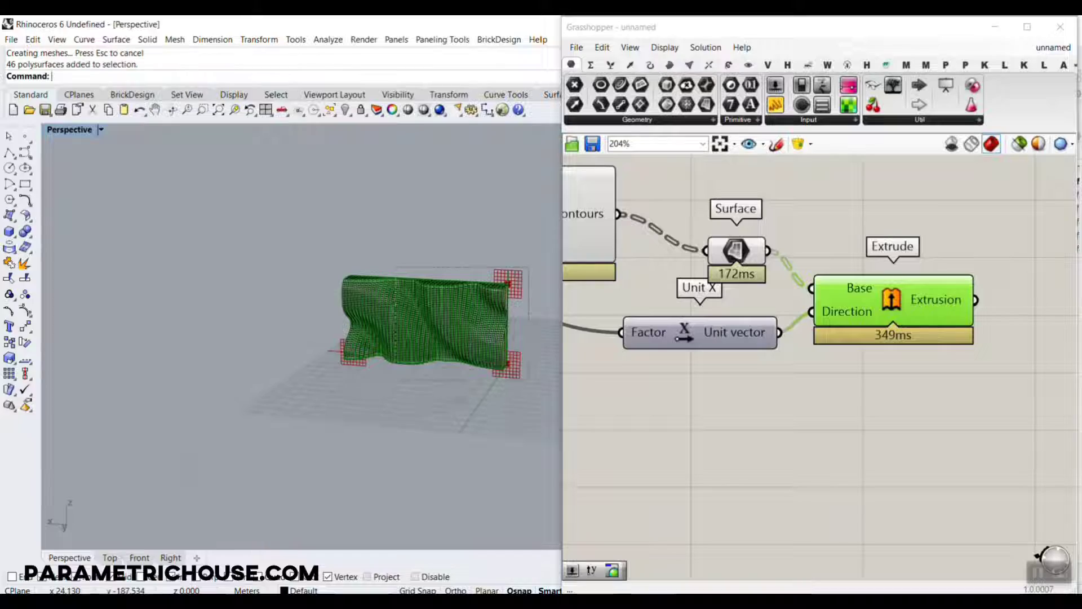
pyautogui.moveTo(385, 319); pyautogui.dragTo(237, 327)
pyautogui.press('Escape')
pyautogui.scroll(10, 382, 303)
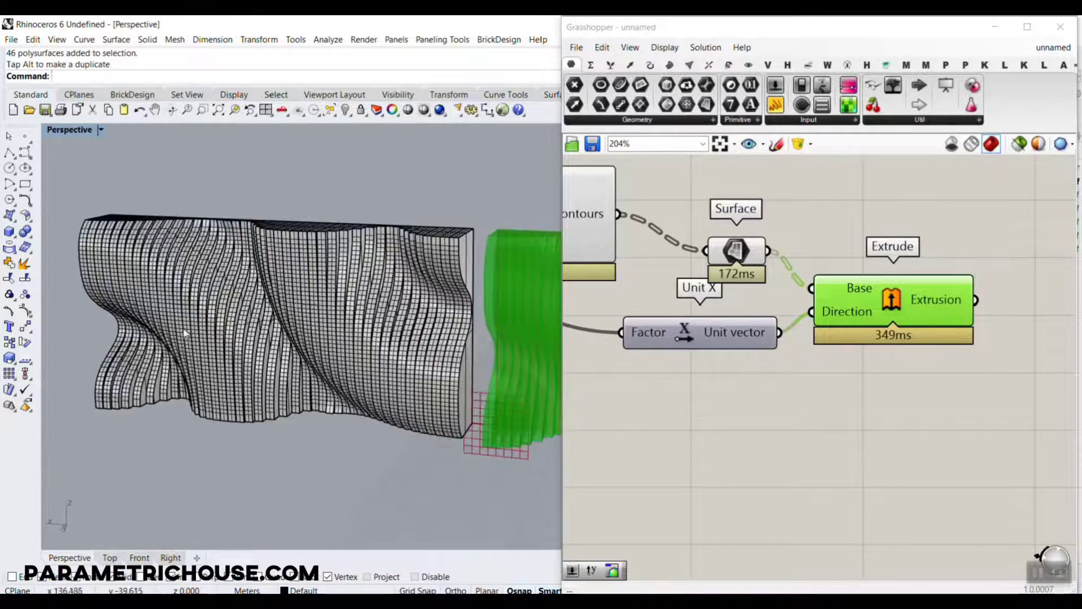
pyautogui.moveTo(382, 305); pyautogui.dragTo(249, 377, button='right')
pyautogui.scroll(5, 248, 377)
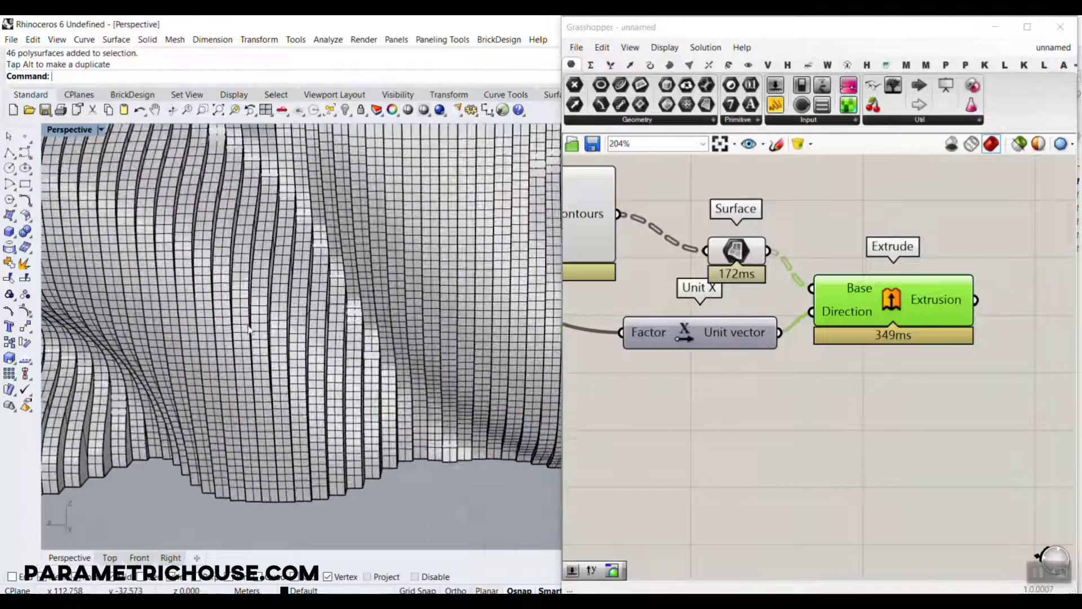
pyautogui.scroll(-6, 293, 288)
pyautogui.scroll(-2, 770, 311)
# Disable the Surface component that feeds Extrude.
pyautogui.moveTo(735, 303); pyautogui.dragTo(878, 319, button='right')
pyautogui.rightClick(891, 286)
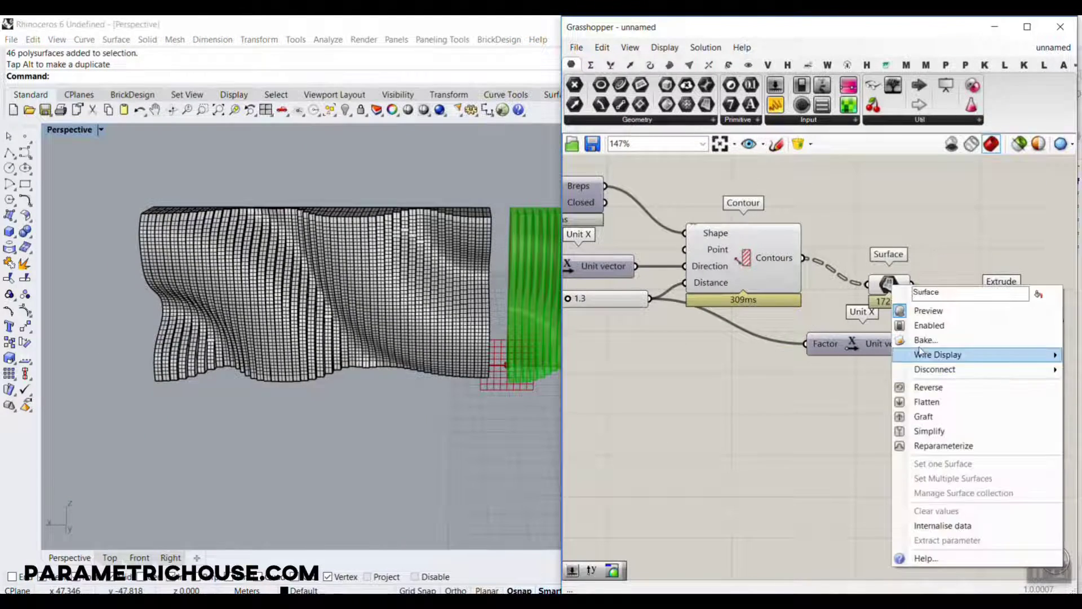
pyautogui.click(930, 324)
pyautogui.scroll(-4, 218, 277)
pyautogui.scroll(8, 411, 273)
pyautogui.moveTo(410, 272); pyautogui.dragTo(378, 297, button='right')
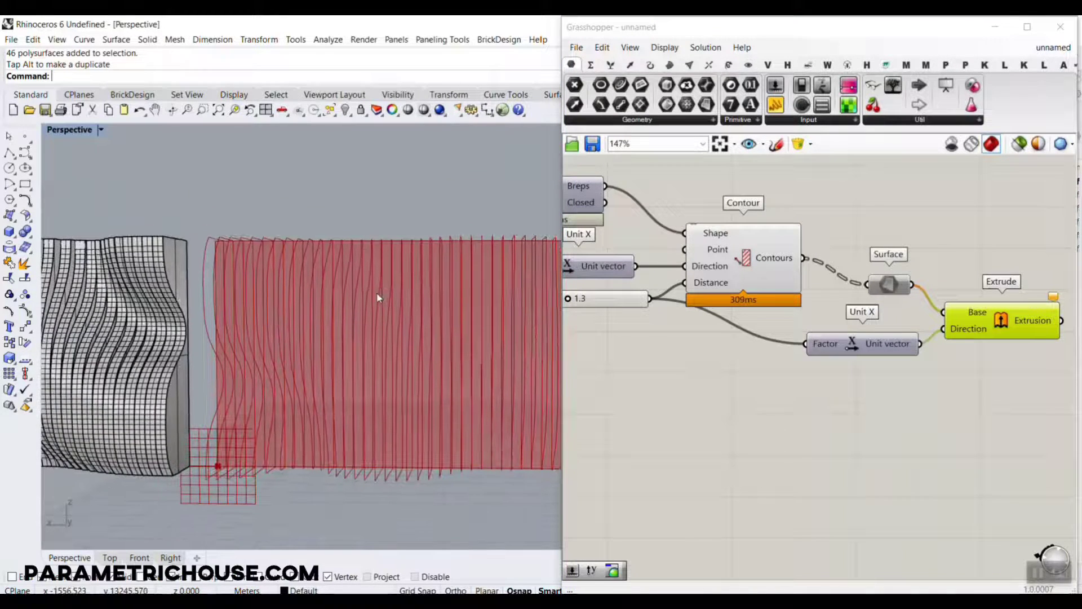
pyautogui.scroll(-6, 277, 281)
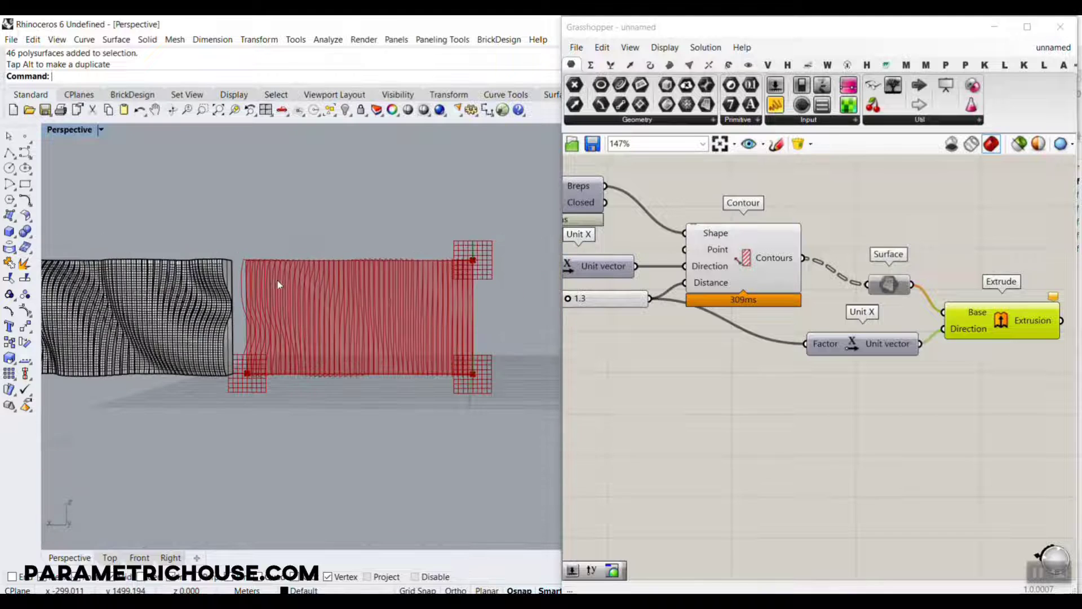
# Disable the Contour component.
pyautogui.moveTo(727, 292); pyautogui.dragTo(895, 302, button='right')
pyautogui.scroll(-2, 849, 307)
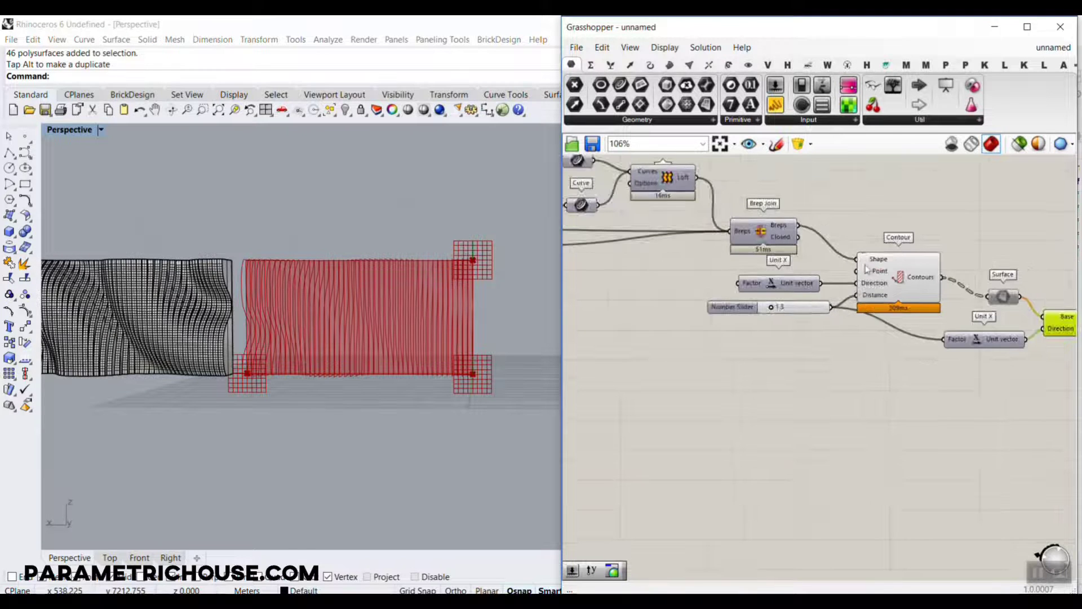
pyautogui.scroll(3, 928, 304)
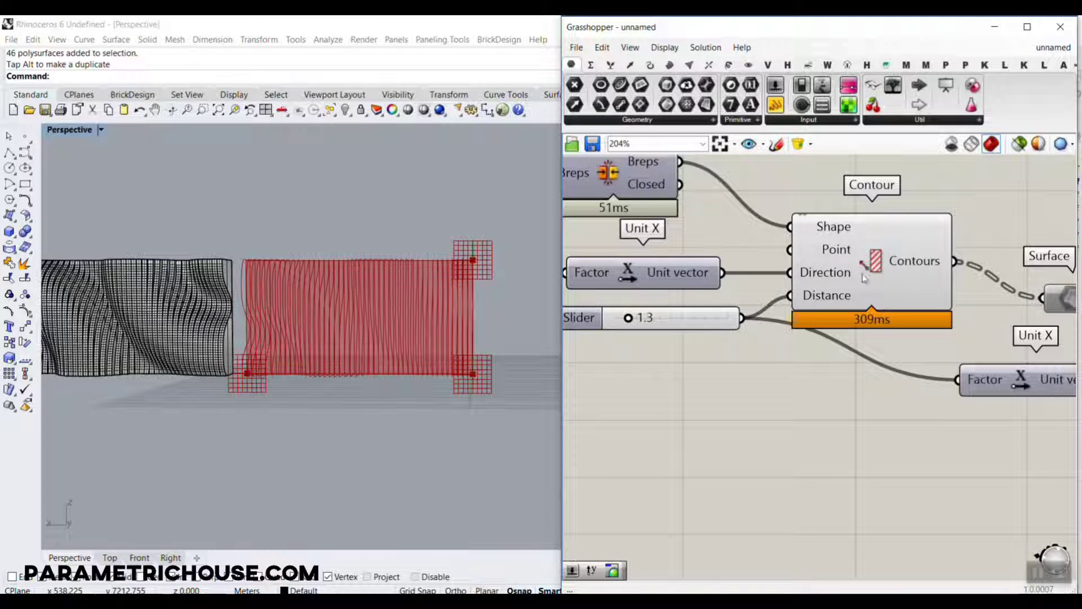
pyautogui.rightClick(878, 264)
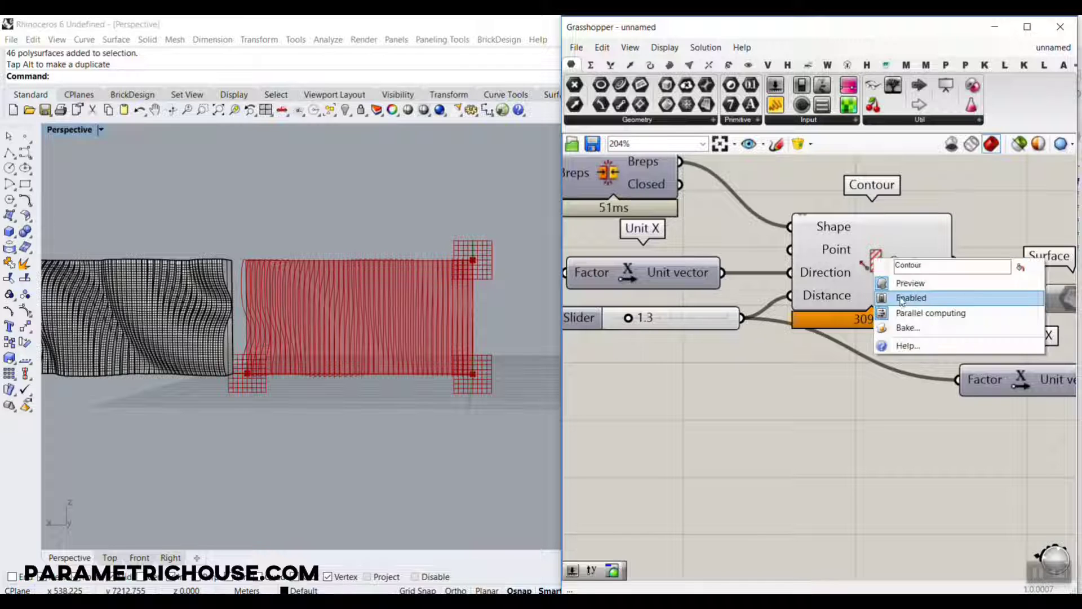
pyautogui.click(902, 299)
# Turn on the preview of the Brep Join component.
pyautogui.moveTo(711, 278); pyautogui.dragTo(886, 350, button='right')
pyautogui.rightClick(815, 242)
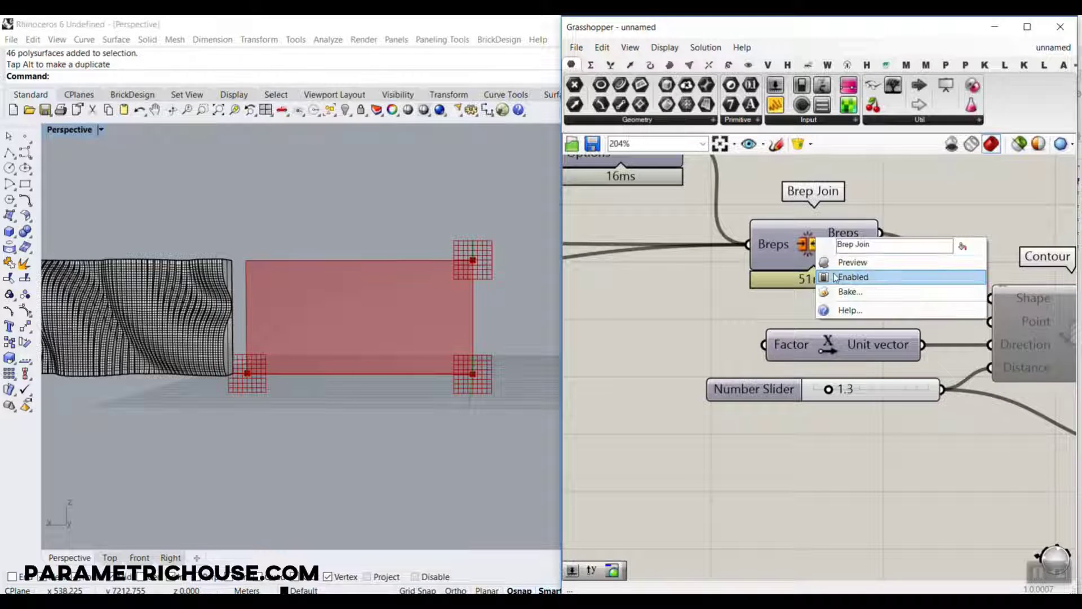
pyautogui.click(842, 275)
# Set the upper MD Slider to about 0.39 ; 0.43 to move its attractor point towards the middle of the wall.
pyautogui.scroll(-7, 737, 279)
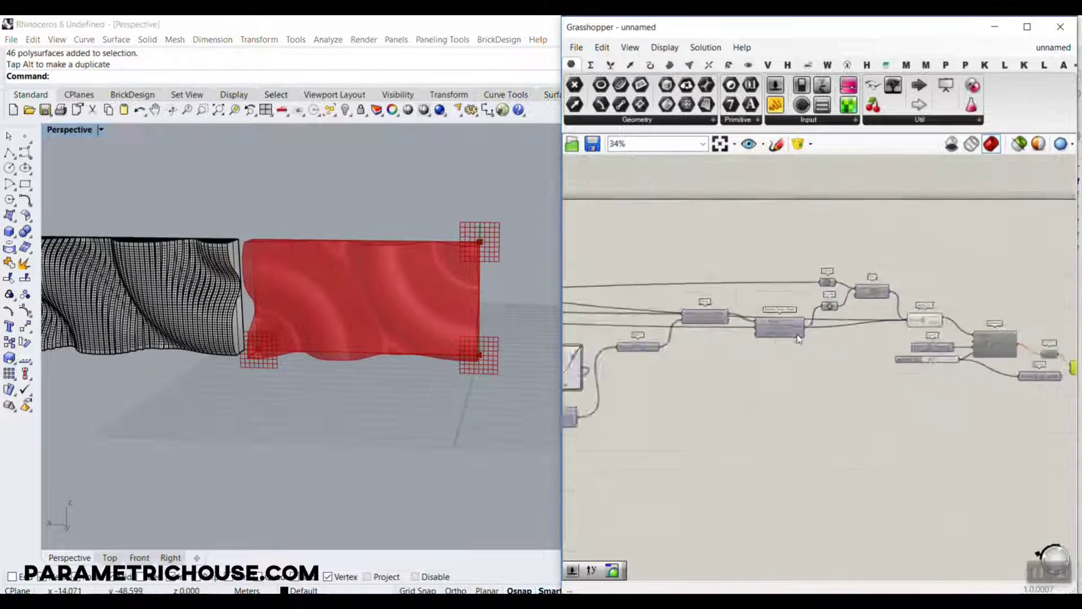
pyautogui.moveTo(587, 355); pyautogui.dragTo(778, 341, button='right')
pyautogui.scroll(4, 751, 341)
pyautogui.moveTo(638, 370); pyautogui.dragTo(846, 332, button='right')
pyautogui.scroll(4, 752, 333)
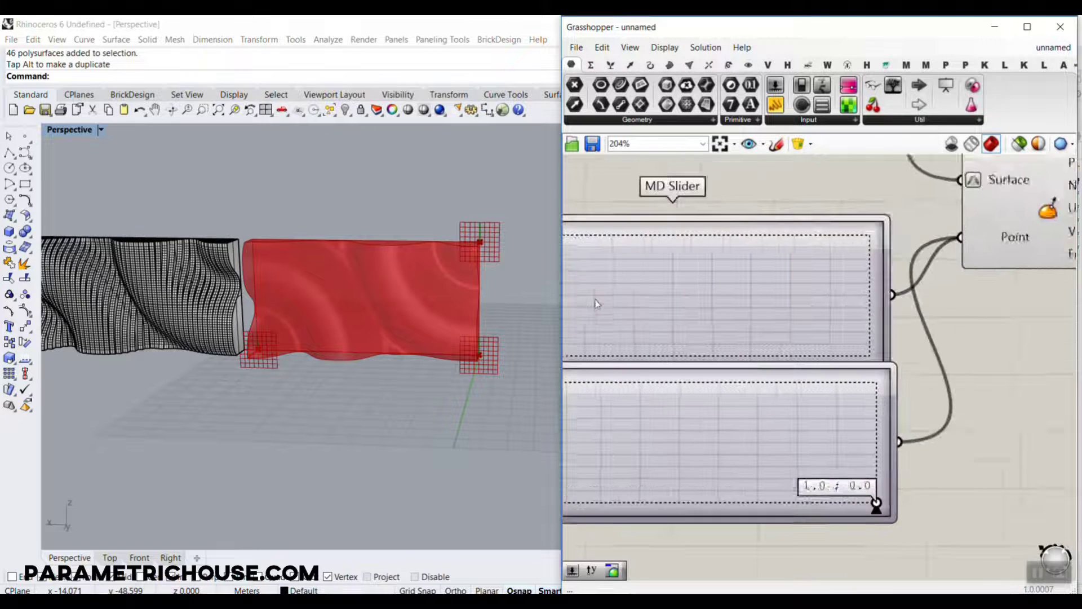
pyautogui.moveTo(660, 278); pyautogui.dragTo(753, 303)
# Re-enable the Contour component so it slices the updated wall.
pyautogui.scroll(-5, 924, 287)
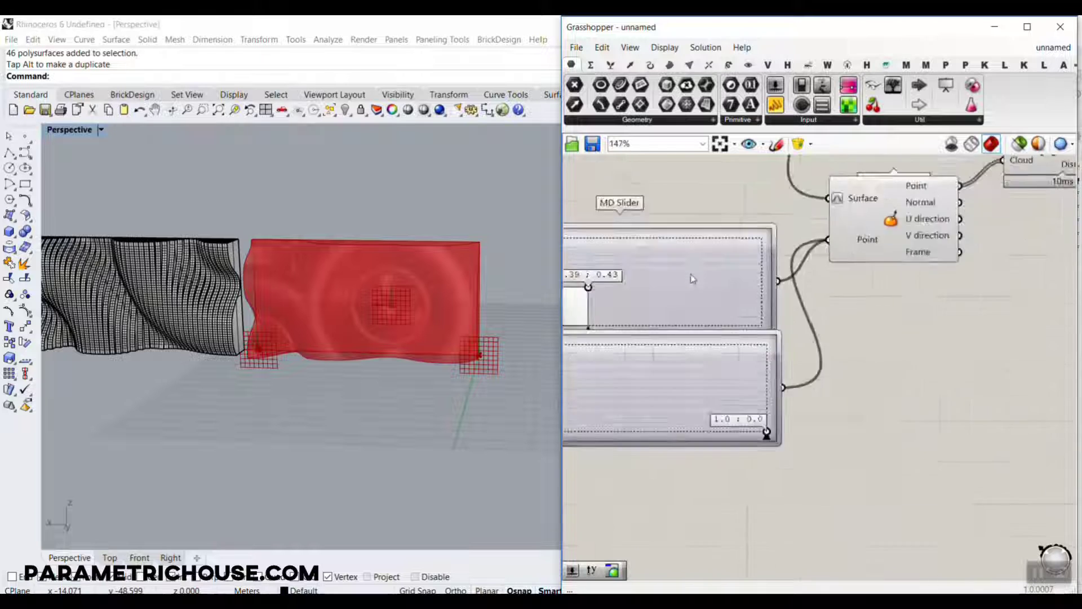
pyautogui.moveTo(951, 240); pyautogui.dragTo(732, 253, button='right')
pyautogui.scroll(4, 732, 253)
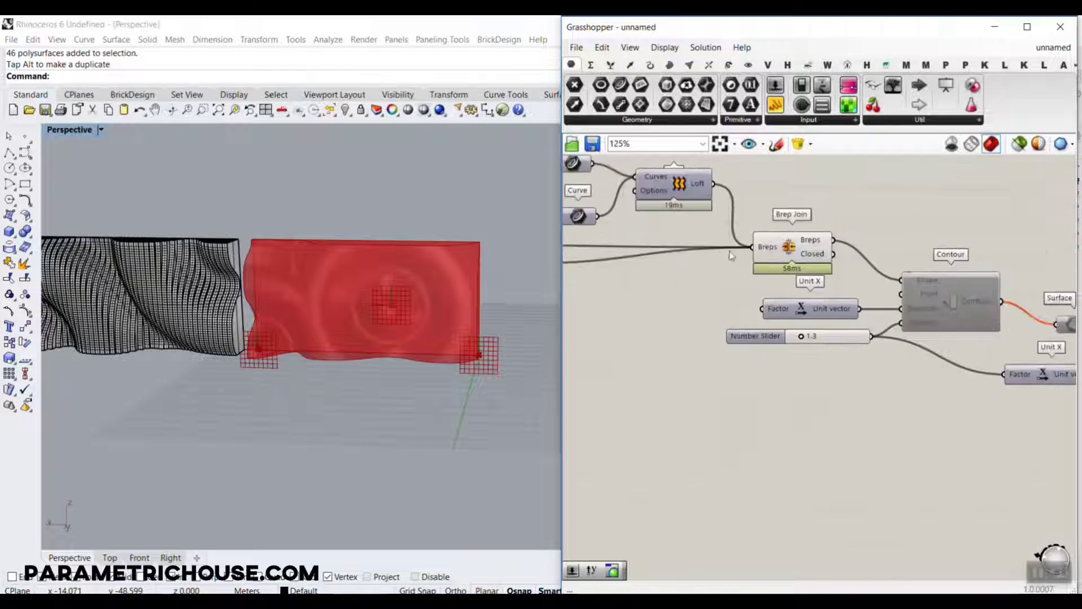
pyautogui.scroll(4, 944, 298)
pyautogui.moveTo(960, 302); pyautogui.dragTo(758, 215, button='right')
pyautogui.rightClick(764, 213)
pyautogui.click(802, 252)
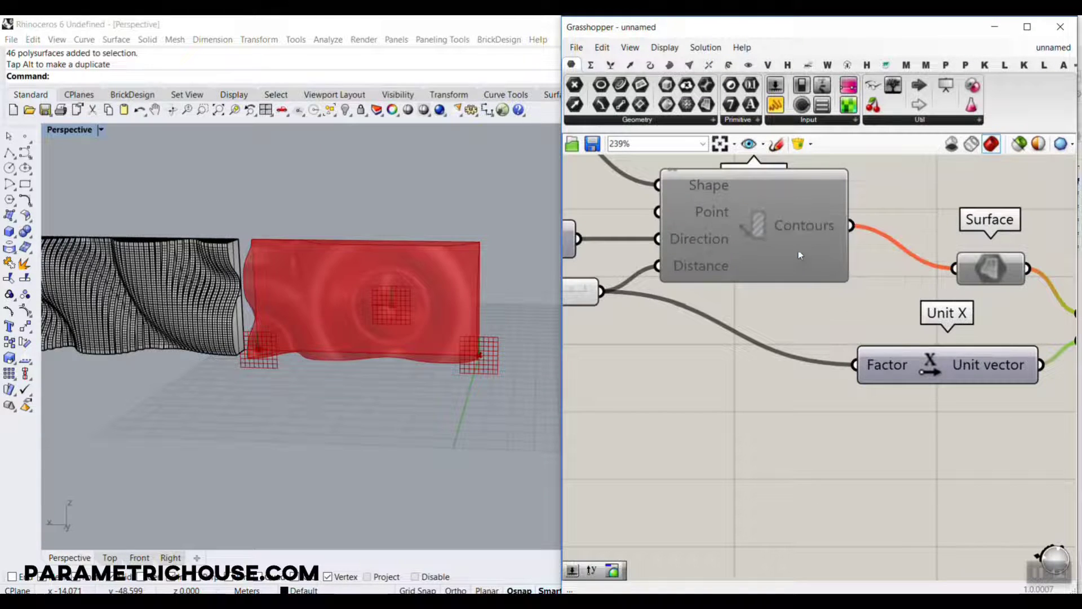
# Re-enable the Surface component so the updated slices are extruded.
pyautogui.moveTo(989, 272); pyautogui.dragTo(818, 253, button='right')
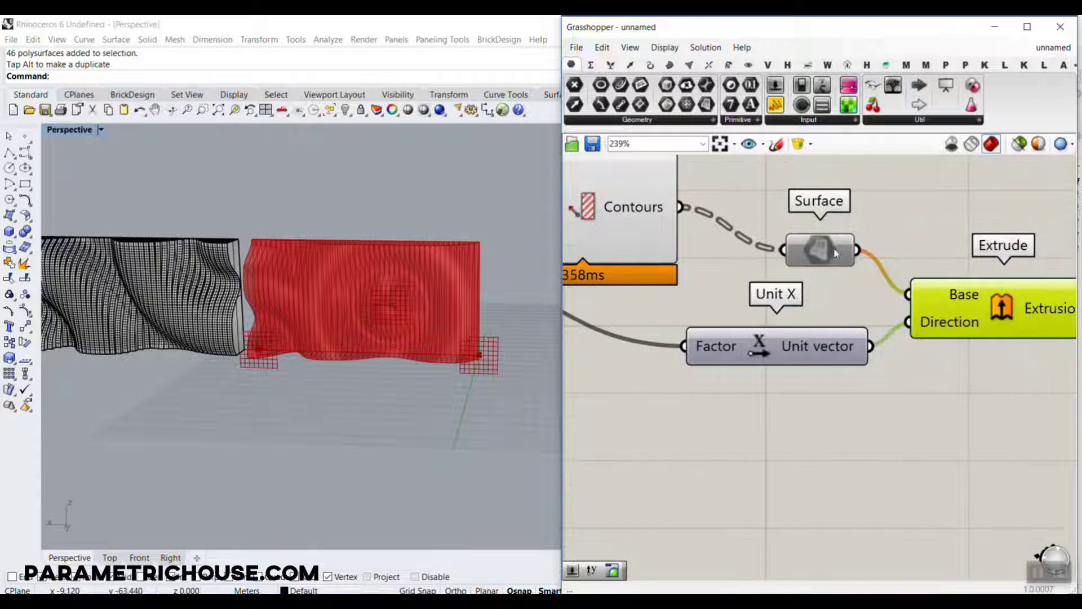
pyautogui.rightClick(832, 244)
pyautogui.click(867, 288)
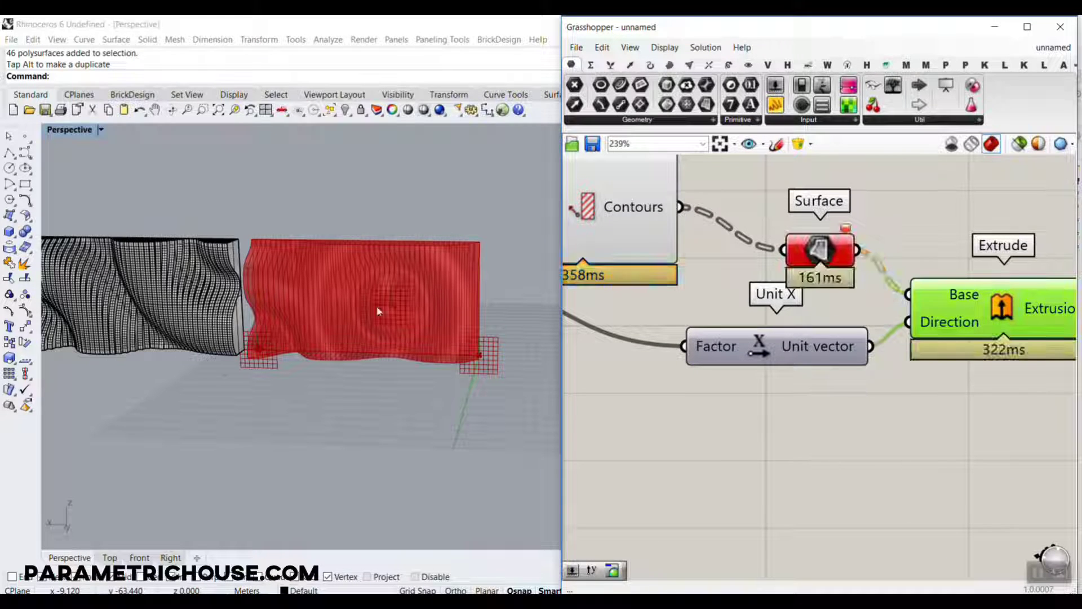
pyautogui.moveTo(709, 281); pyautogui.dragTo(834, 295, button='right')
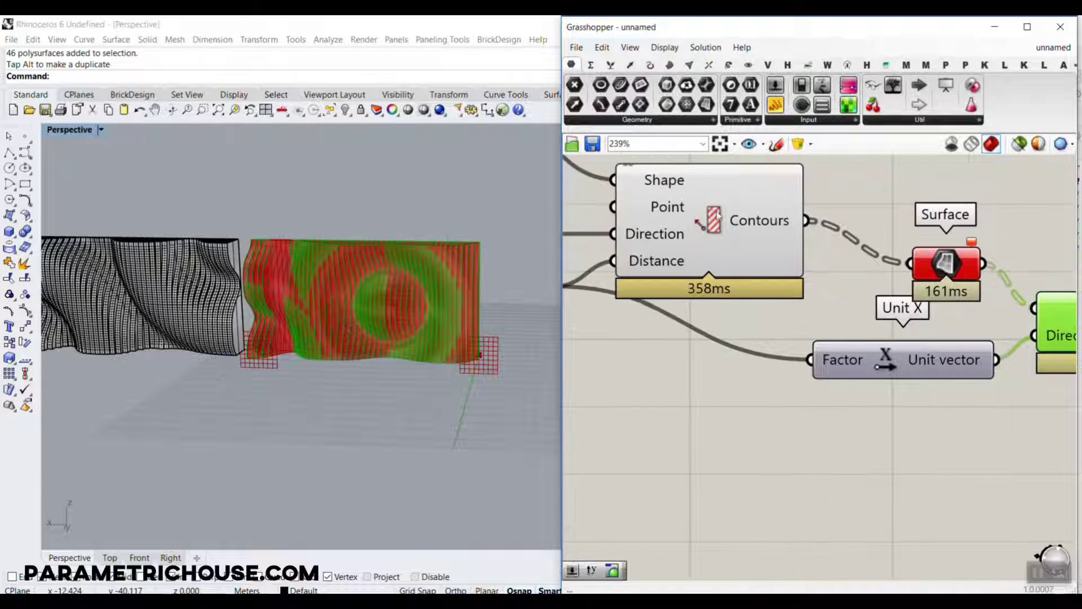
# Turn off the preview of the Contour component.
pyautogui.rightClick(713, 210)
pyautogui.click(733, 236)
pyautogui.scroll(-1, 775, 296)
pyautogui.scroll(-3, 774, 294)
pyautogui.moveTo(839, 328); pyautogui.dragTo(843, 327)
pyautogui.moveTo(856, 200); pyautogui.dragTo(817, 228, button='right')
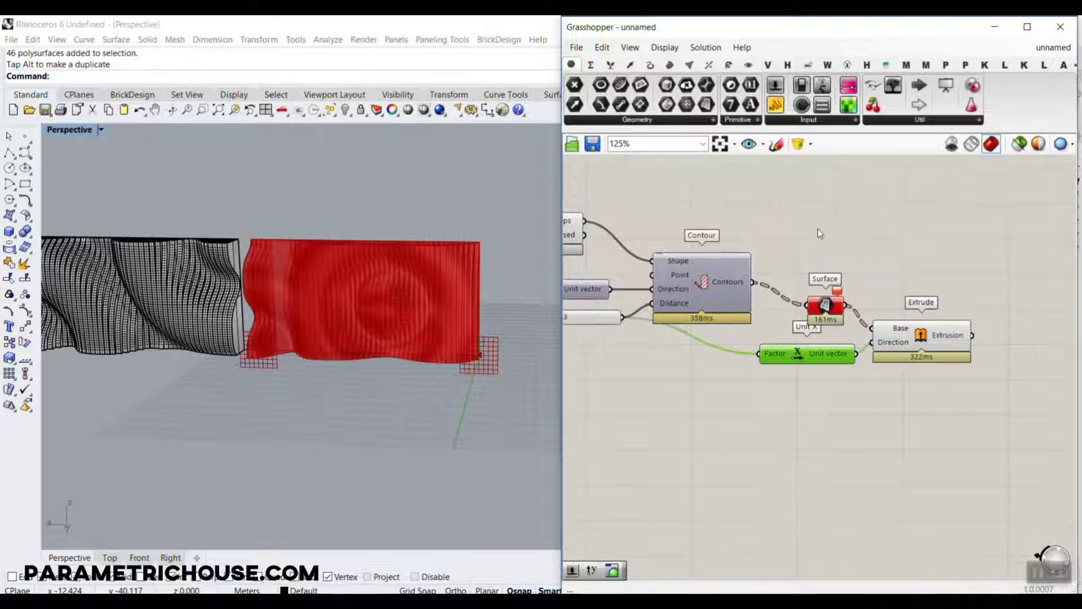
# Select the failing Surface component and examine which slices of the wall it covers in the Rhino viewport.
pyautogui.click(815, 228)
pyautogui.scroll(2, 757, 313)
pyautogui.moveTo(849, 325); pyautogui.dragTo(827, 287)
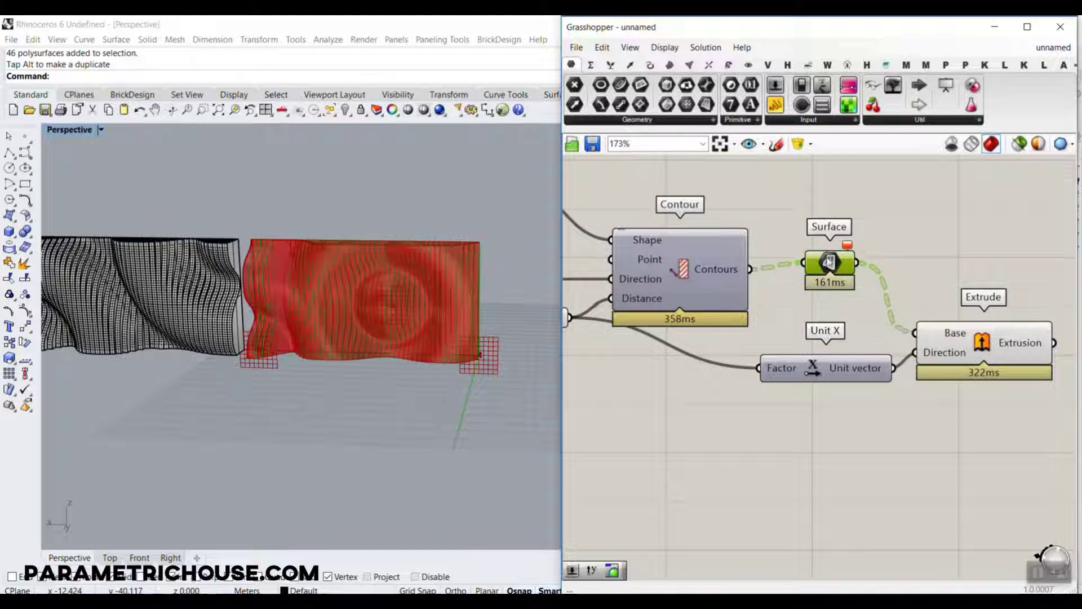
pyautogui.click(789, 299)
pyautogui.scroll(5, 237, 322)
pyautogui.moveTo(222, 323); pyautogui.dragTo(274, 267, button='right')
pyautogui.moveTo(832, 260)
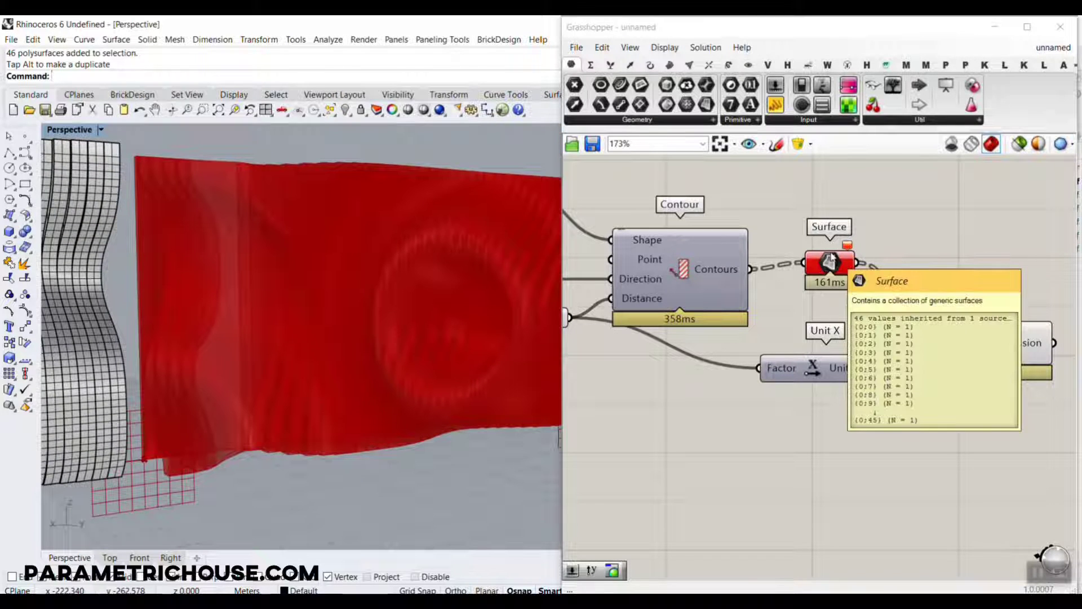
# Connect a Panel to the Contours output, enlarge it and read through its list for curves that are not closed.
pyautogui.click(775, 104)
pyautogui.click(864, 187)
pyautogui.moveTo(807, 212); pyautogui.dragTo(789, 248, button='right')
pyautogui.moveTo(733, 306); pyautogui.dragTo(765, 236)
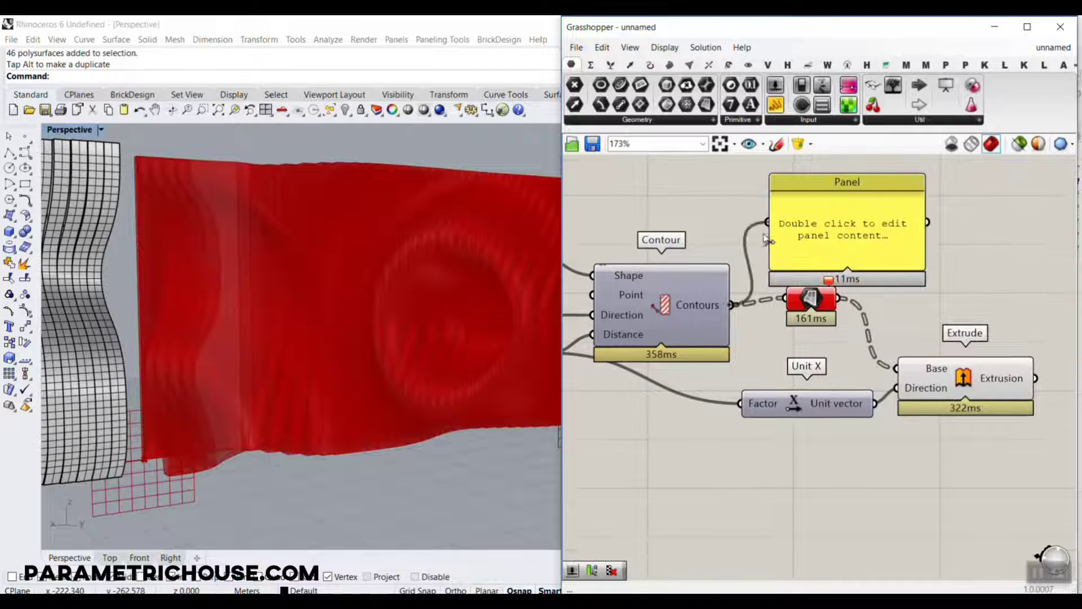
pyautogui.moveTo(905, 269); pyautogui.dragTo(842, 312, button='right')
pyautogui.moveTo(858, 310); pyautogui.dragTo(936, 537)
pyautogui.moveTo(845, 379); pyautogui.dragTo(946, 256)
pyautogui.moveTo(1003, 285); pyautogui.dragTo(847, 387, button='right')
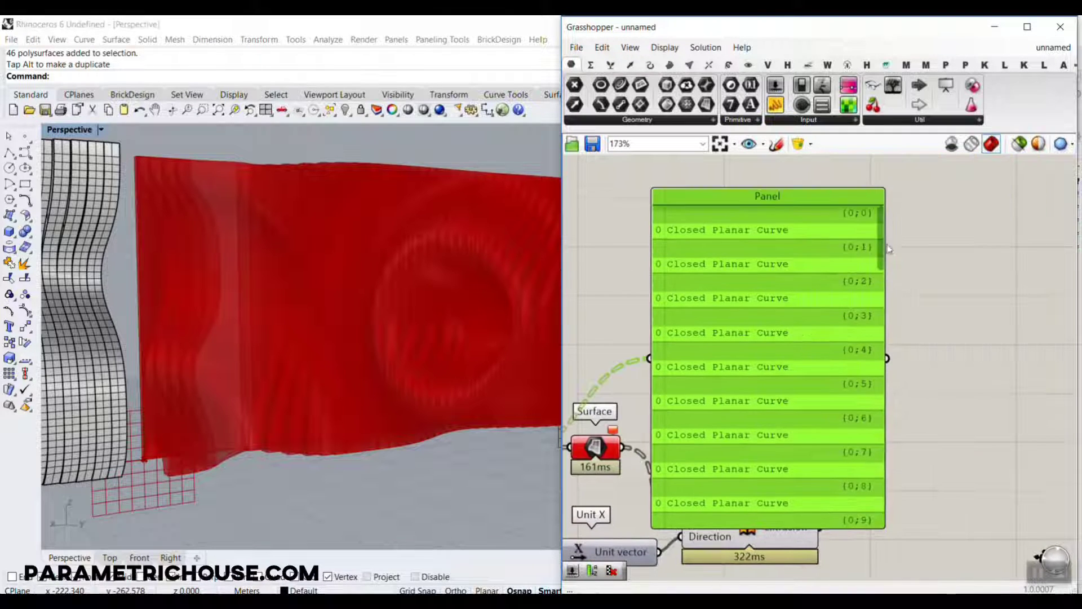
pyautogui.moveTo(889, 249); pyautogui.dragTo(873, 494)
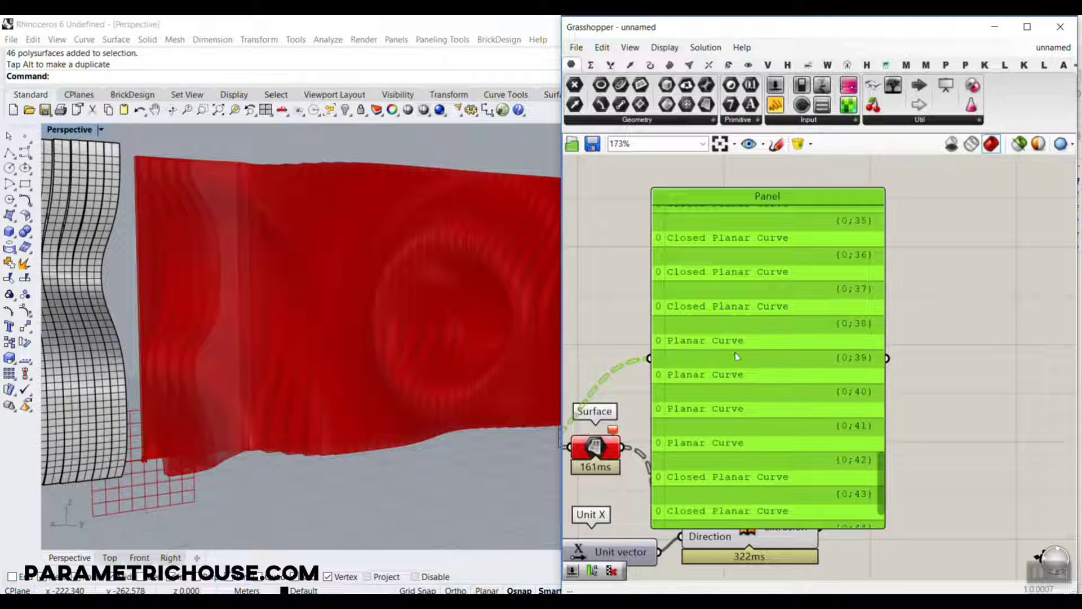
# Bake the curves of the Contour component into Rhino with the default attributes.
pyautogui.moveTo(623, 371); pyautogui.dragTo(821, 324, button='right')
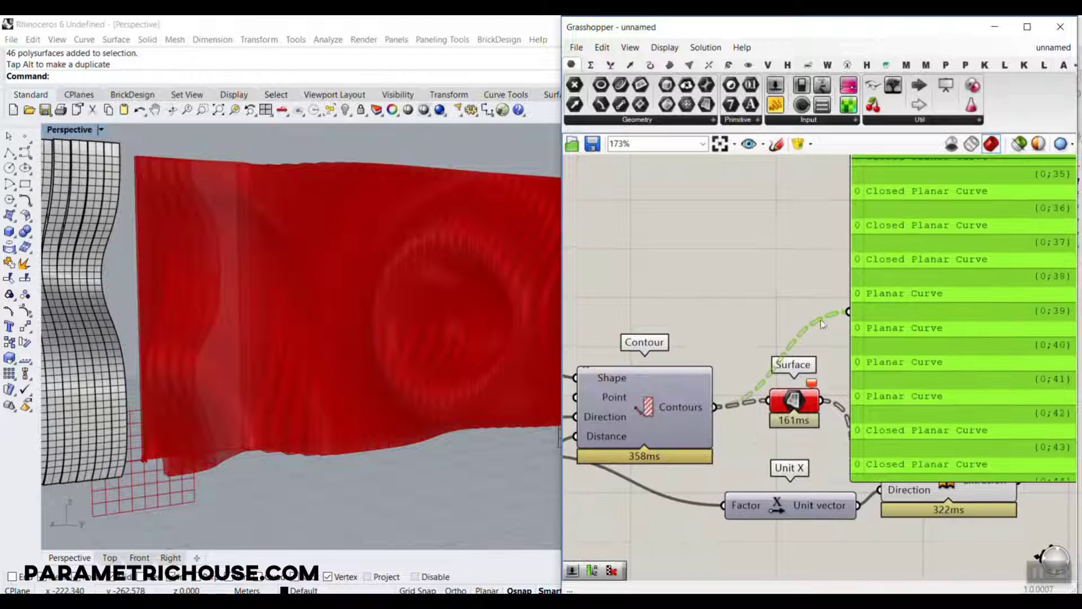
pyautogui.rightClick(695, 409)
pyautogui.click(727, 432)
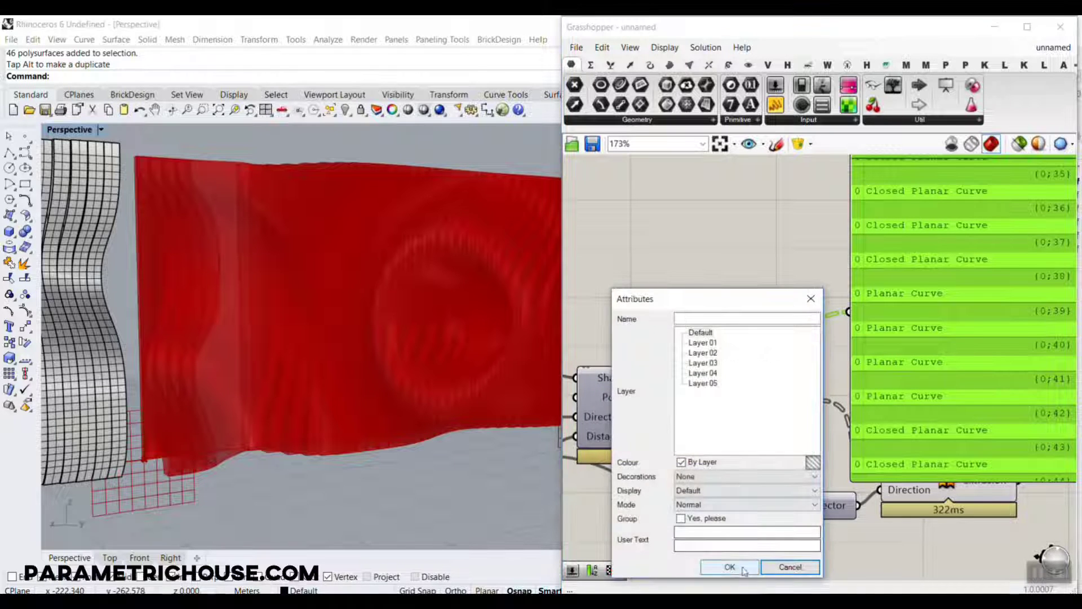
pyautogui.click(726, 566)
# Move one baked contour curve near the wall's end out in front of the wall along Y.
pyautogui.moveTo(526, 409); pyautogui.dragTo(237, 268, button='right')
pyautogui.click(232, 262)
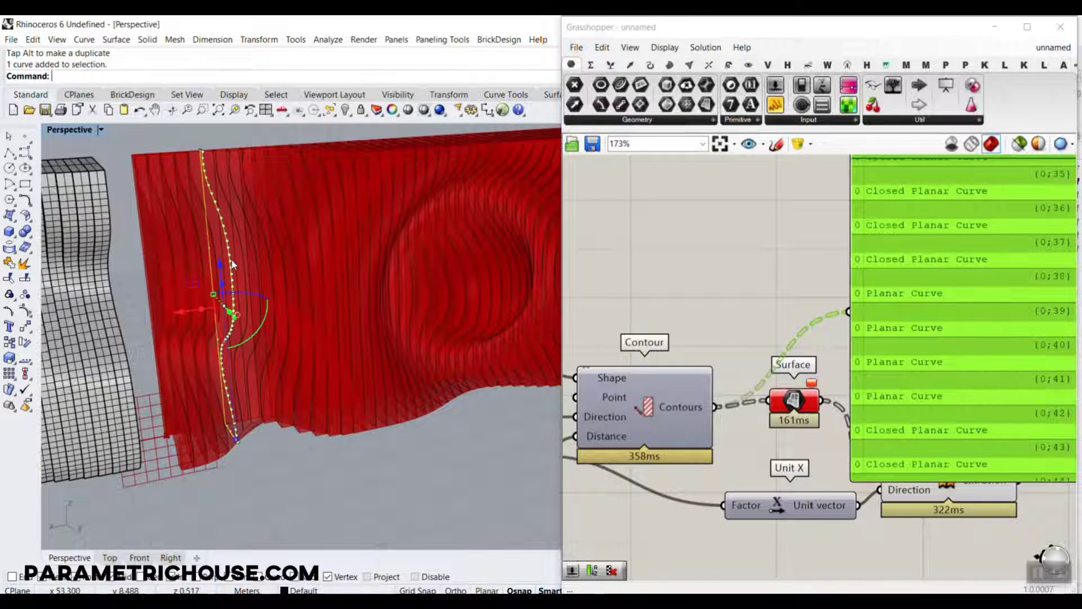
pyautogui.moveTo(253, 311); pyautogui.dragTo(274, 395, button='right')
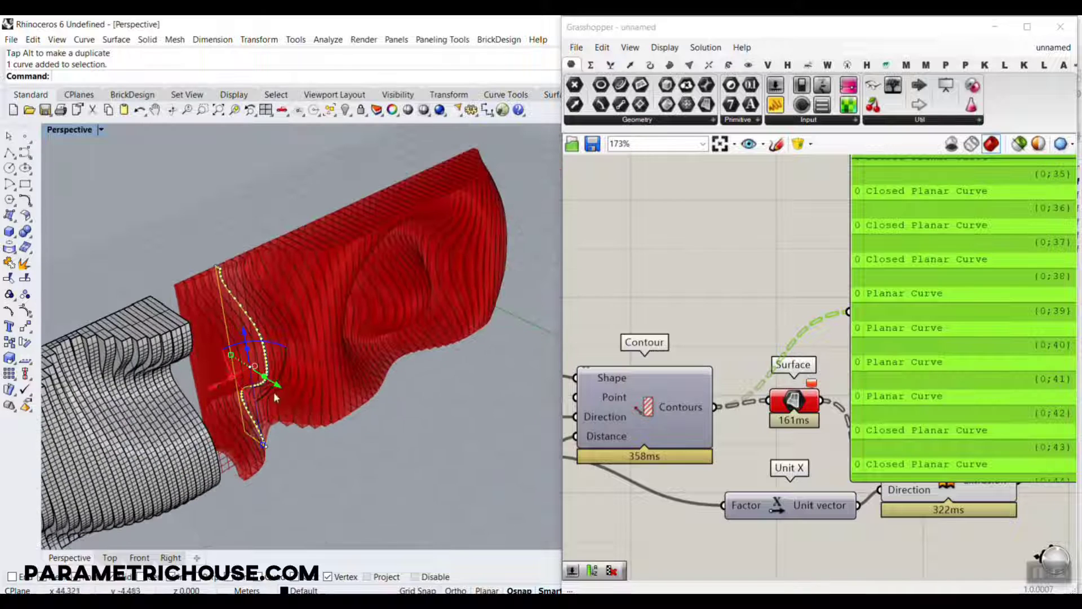
pyautogui.moveTo(279, 386); pyautogui.dragTo(369, 449)
pyautogui.click(372, 454)
pyautogui.scroll(5, 360, 447)
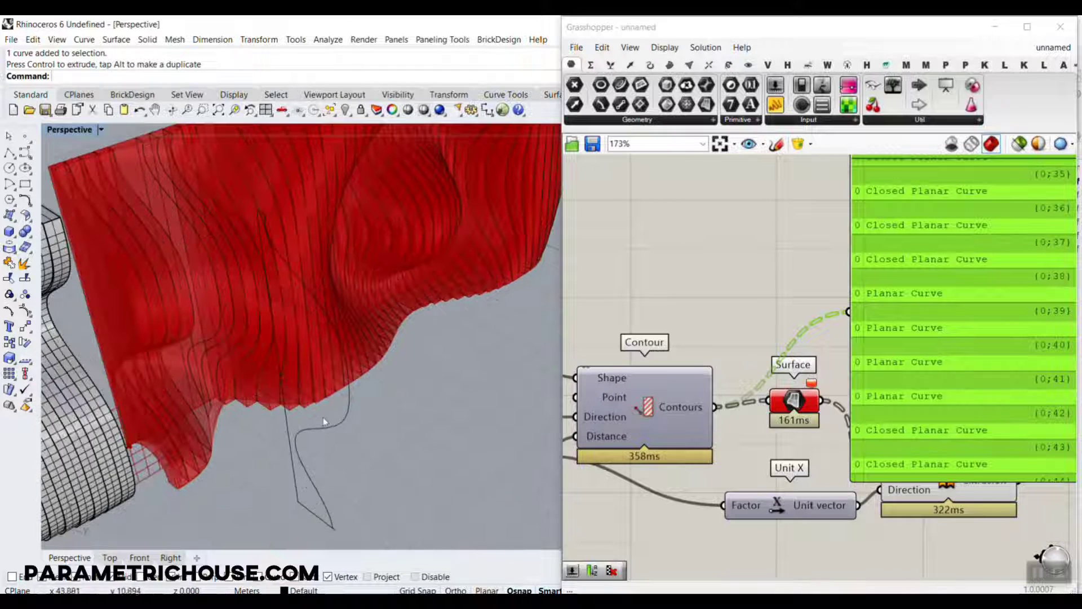
# Create a planar surface from the moved contour curve, accepting curve boolean processing for its self-intersections.
pyautogui.click(337, 422)
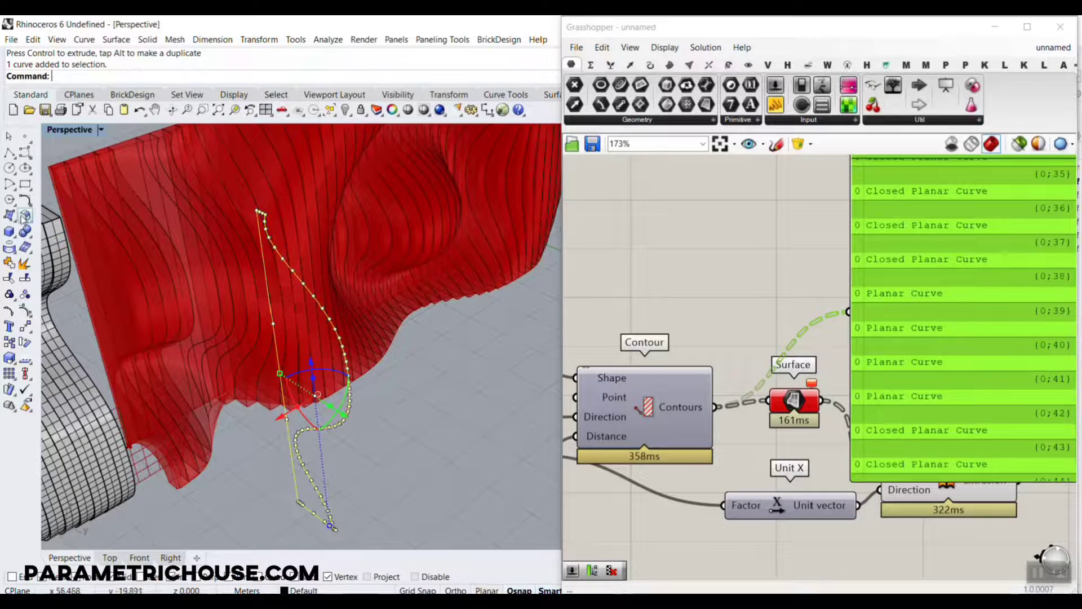
pyautogui.click(13, 226)
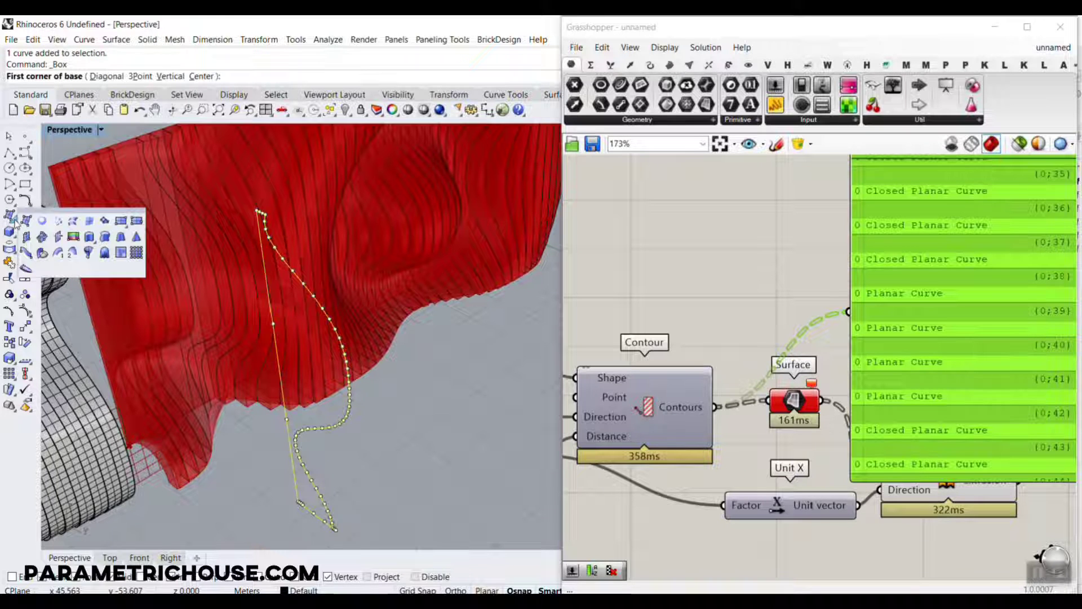
pyautogui.click(57, 221)
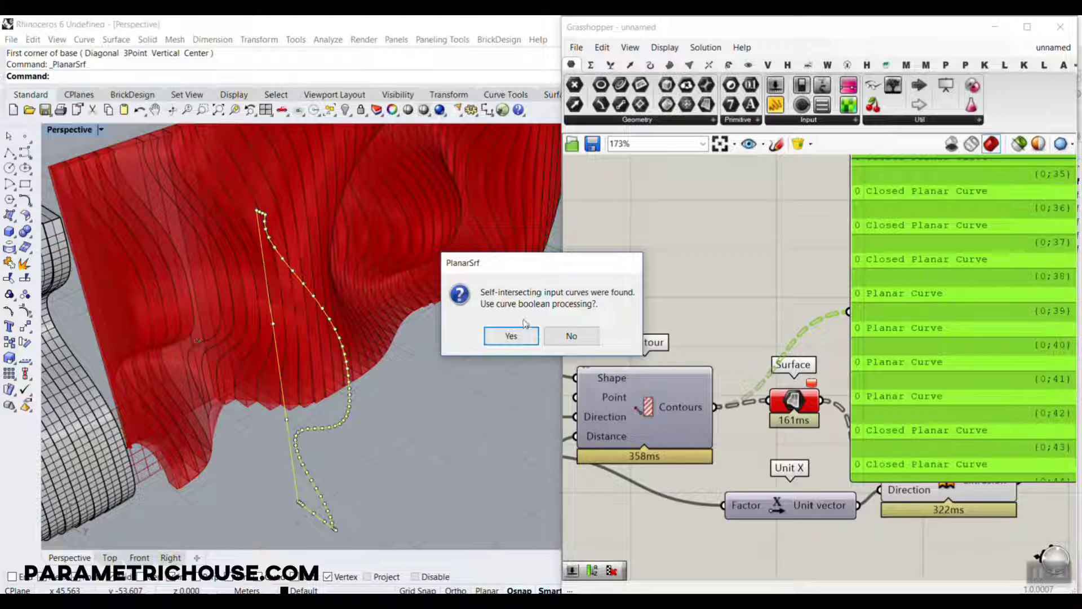
pyautogui.click(503, 335)
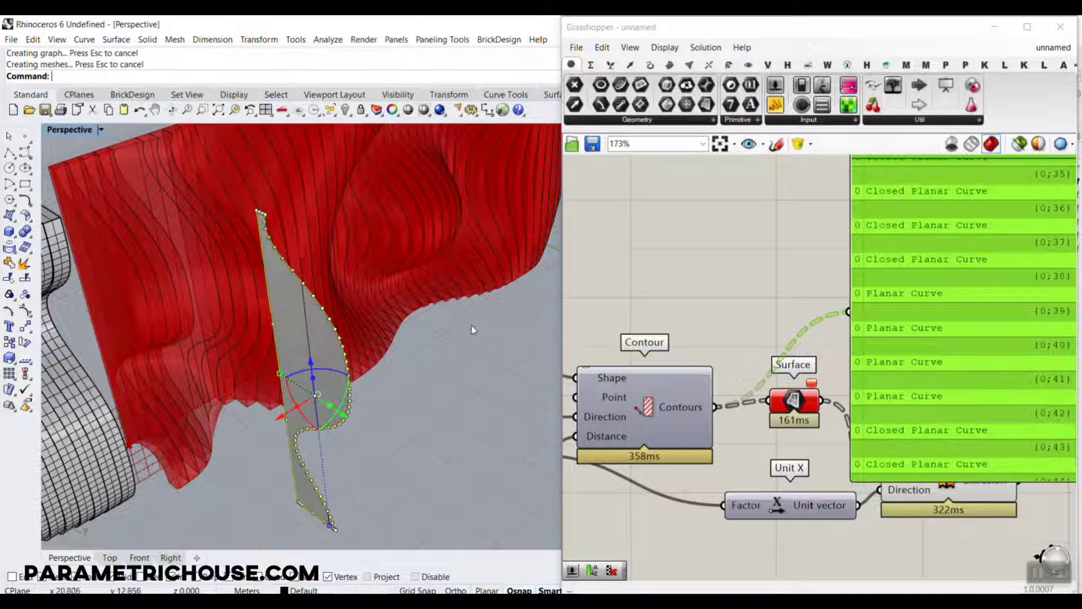
# Undo the planar surface, the curve move and the bake of the contour curves.
pyautogui.moveTo(386, 398); pyautogui.dragTo(347, 400, button='right')
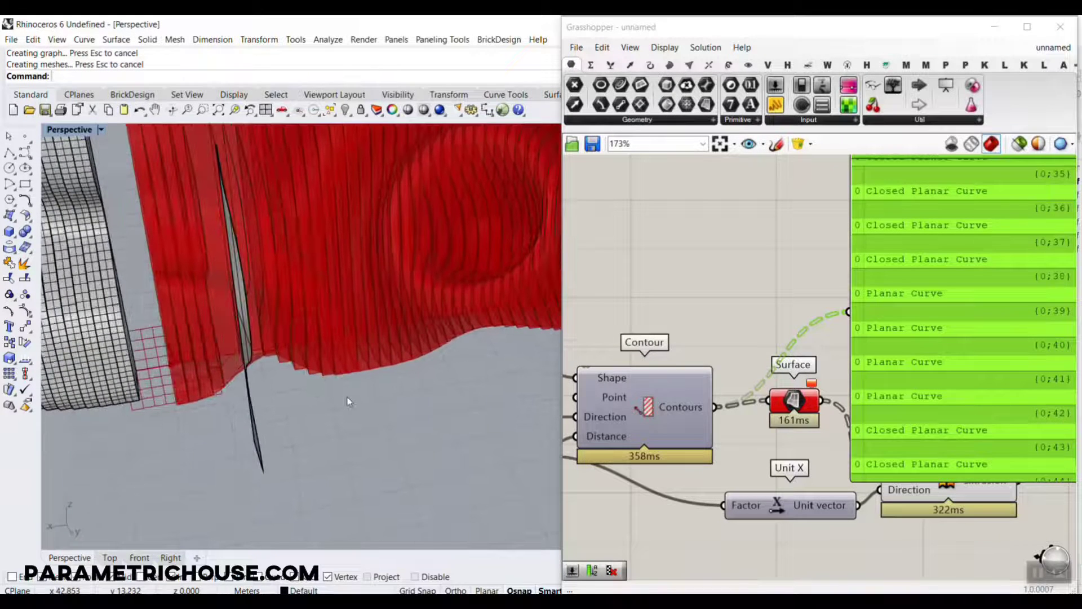
pyautogui.hotkey('ctrl', 'z')
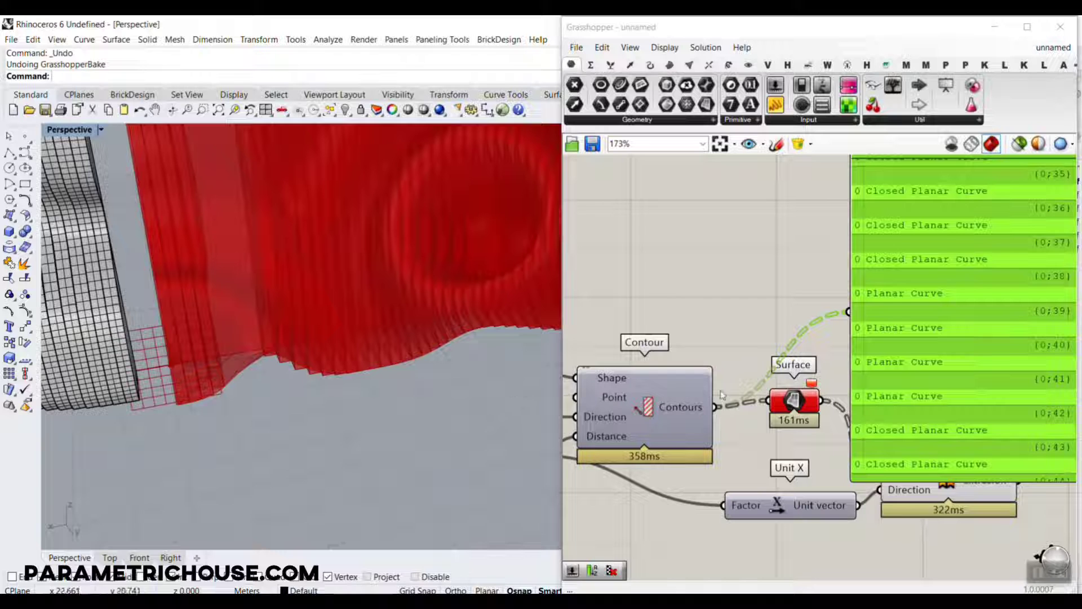
# Delete the Panel and the Surface component connected to the Contours output.
pyautogui.click(880, 362)
pyautogui.press('Delete')
pyautogui.click(806, 407)
pyautogui.press('Delete')
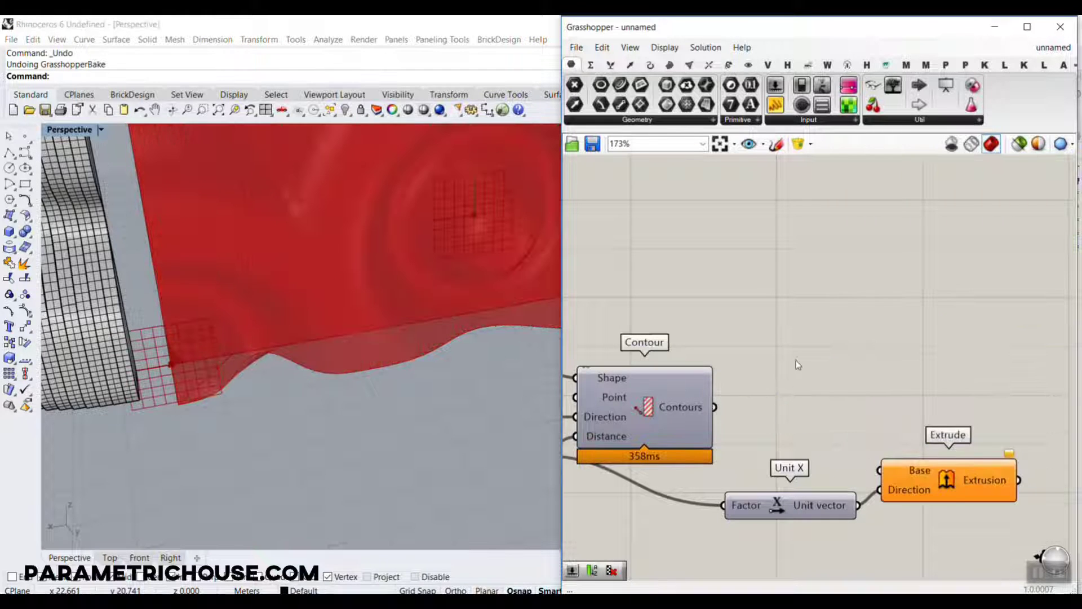
# Turn on the Contour component's preview and examine the contour curves near the wall's lower end.
pyautogui.rightClick(648, 405)
pyautogui.click(683, 409)
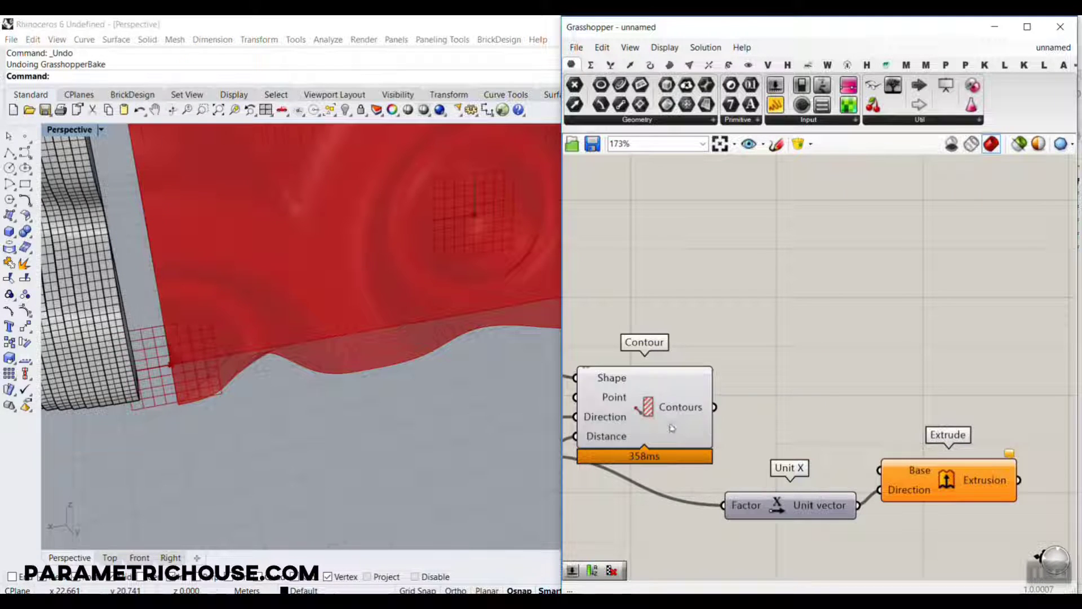
pyautogui.moveTo(304, 395); pyautogui.dragTo(362, 396, button='right')
pyautogui.scroll(10, 205, 397)
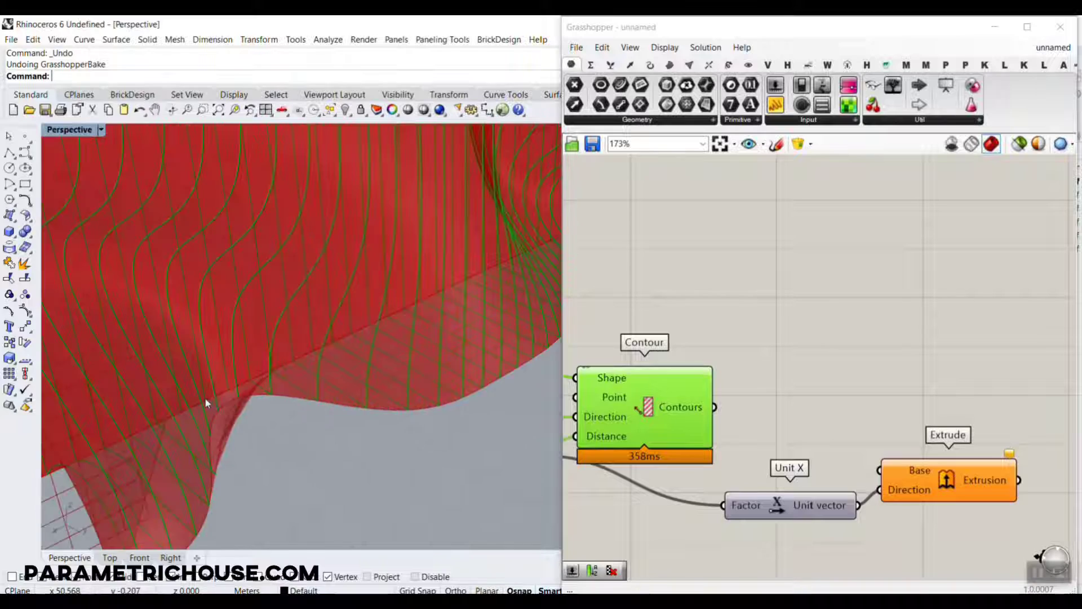
pyautogui.moveTo(267, 415); pyautogui.dragTo(286, 450, button='right')
pyautogui.scroll(3, 228, 447)
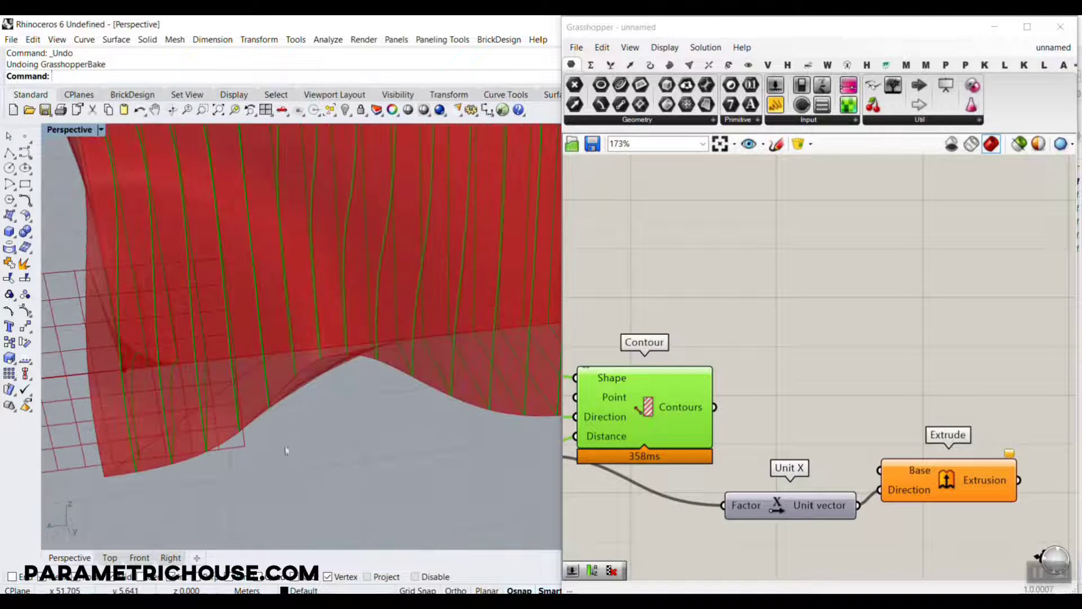
# Place a new Surface component beside the Contour component and connect the Contours output to it.
pyautogui.moveTo(705, 105); pyautogui.dragTo(776, 424)
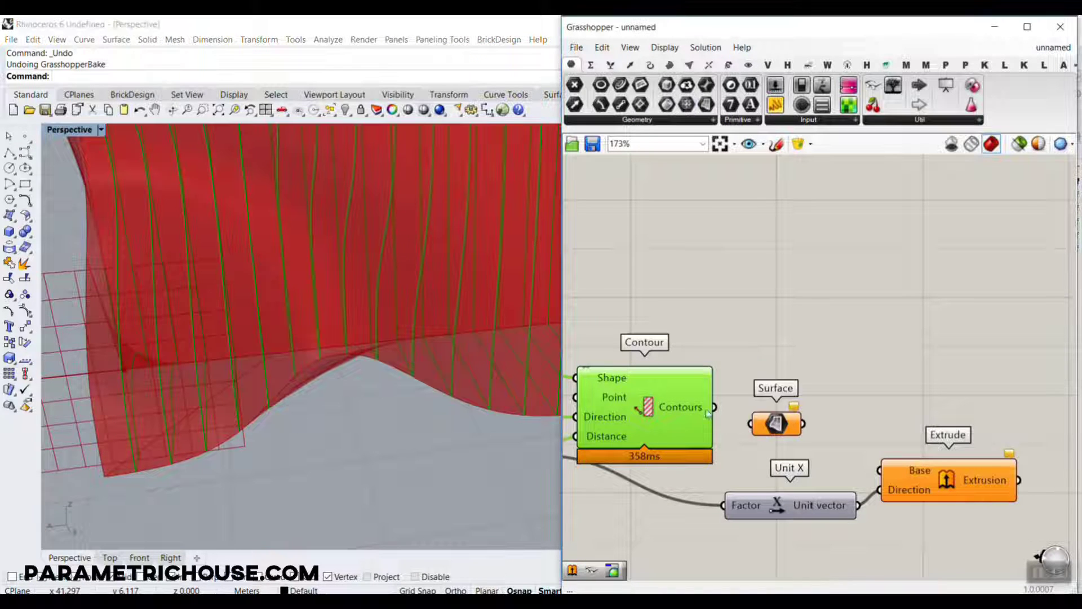
pyautogui.moveTo(718, 299); pyautogui.dragTo(864, 315, button='right')
# Pull the lower handle of the second Graph Mapper's curve inwards and set the min slider of its Remap+ to 6.67.
pyautogui.scroll(-6, 864, 314)
pyautogui.moveTo(777, 319); pyautogui.dragTo(797, 328, button='right')
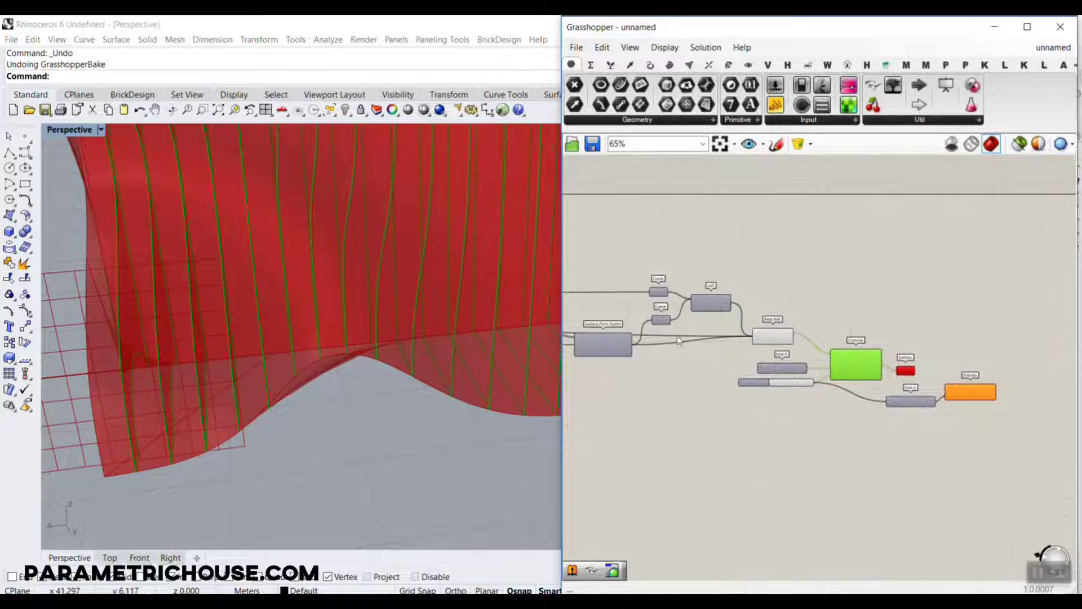
pyautogui.moveTo(665, 324); pyautogui.dragTo(781, 285, button='right')
pyautogui.scroll(5, 704, 340)
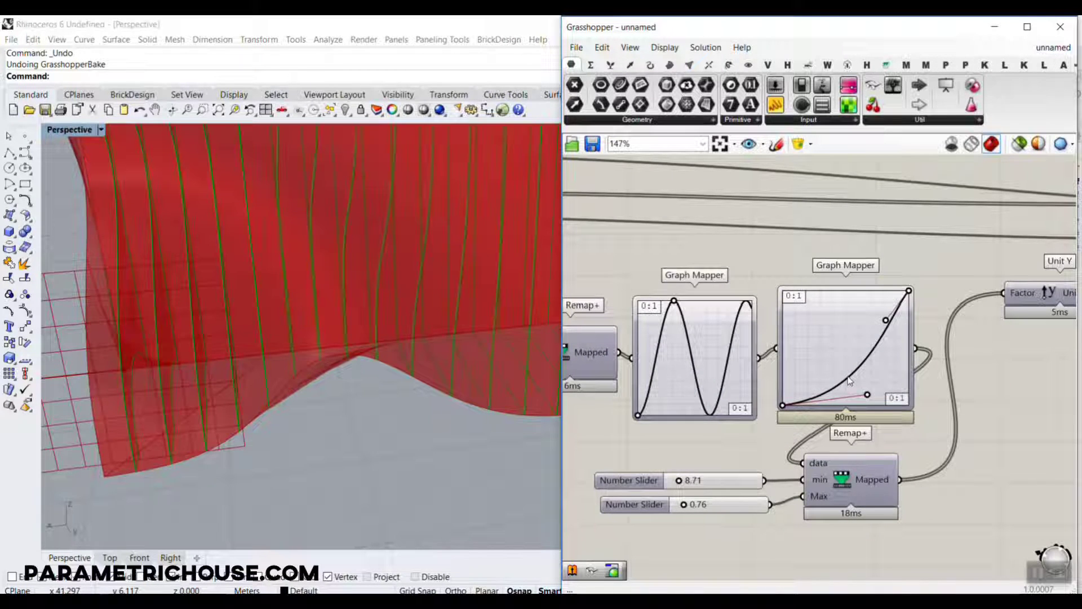
pyautogui.moveTo(867, 394)
pyautogui.mouseDown()
pyautogui.moveTo(847, 374)
pyautogui.moveTo(856, 378)
pyautogui.mouseUp()
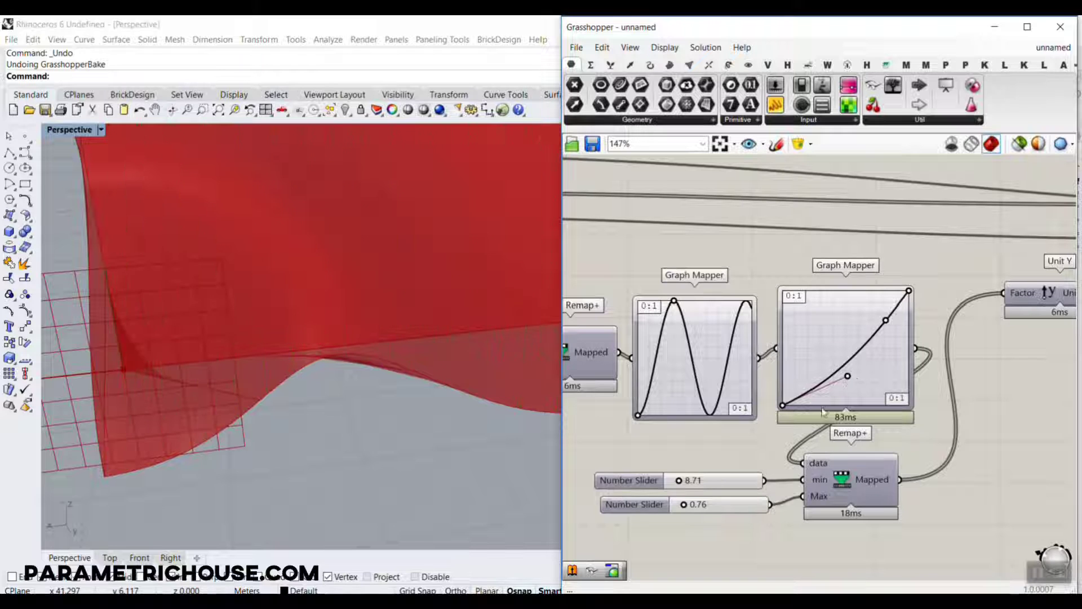
pyautogui.moveTo(687, 484); pyautogui.dragTo(672, 481)
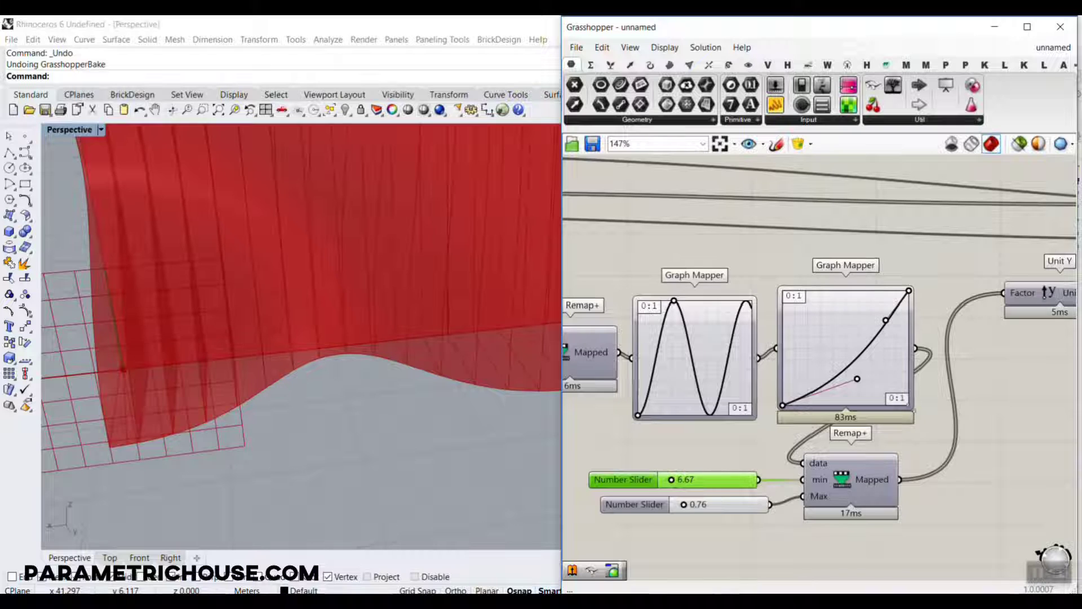
# Select the Surface component and examine its slices along the thin lower edge of the wall.
pyautogui.scroll(-5, 705, 397)
pyautogui.moveTo(824, 389); pyautogui.dragTo(648, 385, button='right')
pyautogui.scroll(3, 930, 333)
pyautogui.moveTo(931, 333); pyautogui.dragTo(867, 337, button='right')
pyautogui.scroll(3, 971, 390)
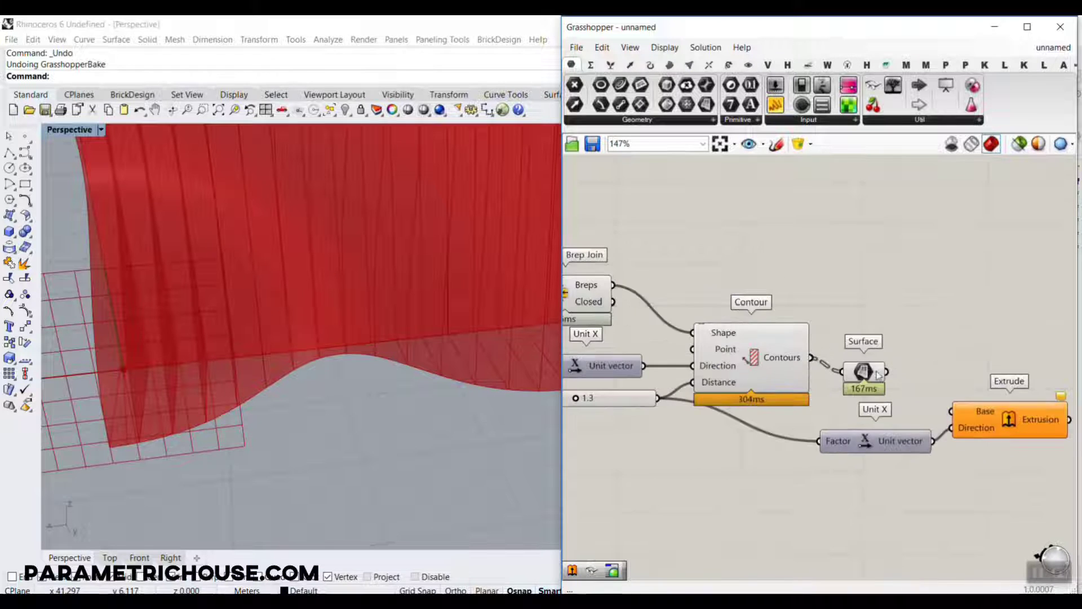
pyautogui.click(863, 372)
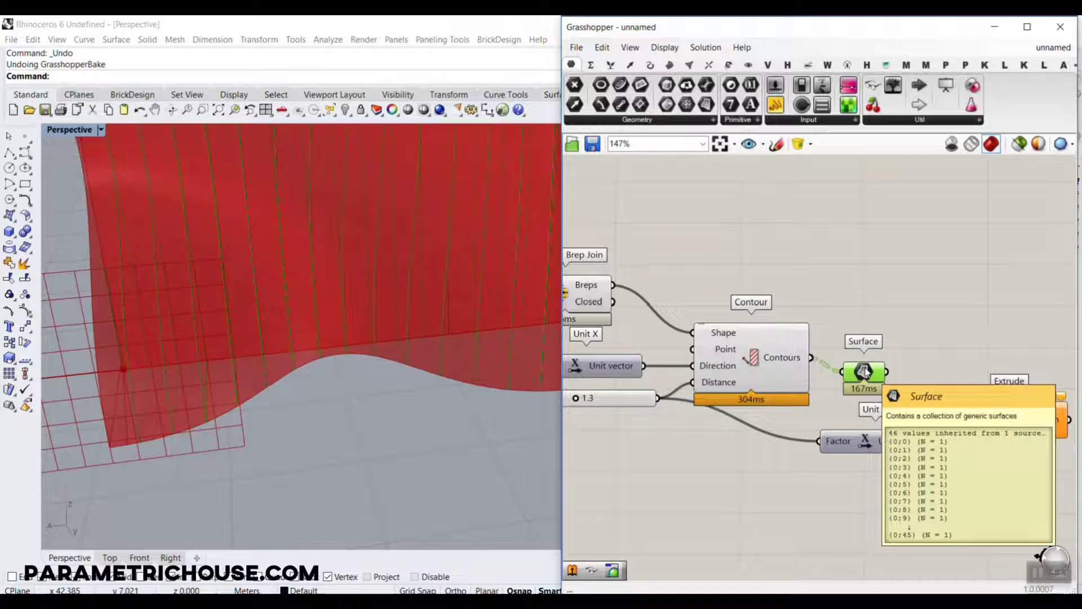
pyautogui.scroll(5, 279, 349)
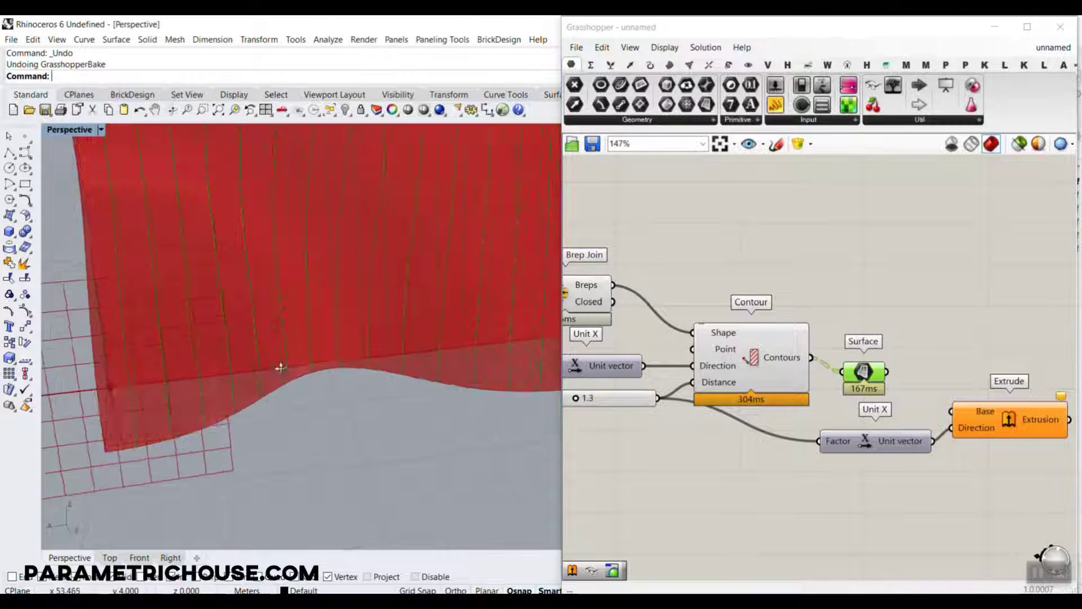
pyautogui.moveTo(277, 336)
pyautogui.mouseDown(button='right')
pyautogui.moveTo(225, 279)
pyautogui.moveTo(215, 283)
pyautogui.mouseUp(button='right')
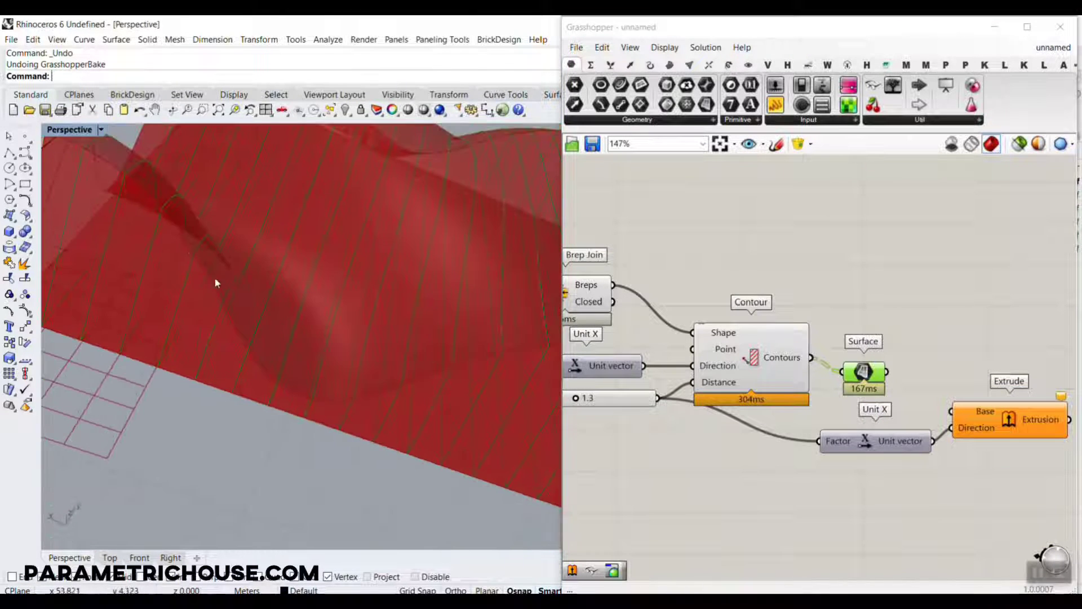
pyautogui.moveTo(411, 321); pyautogui.dragTo(364, 471, button='right')
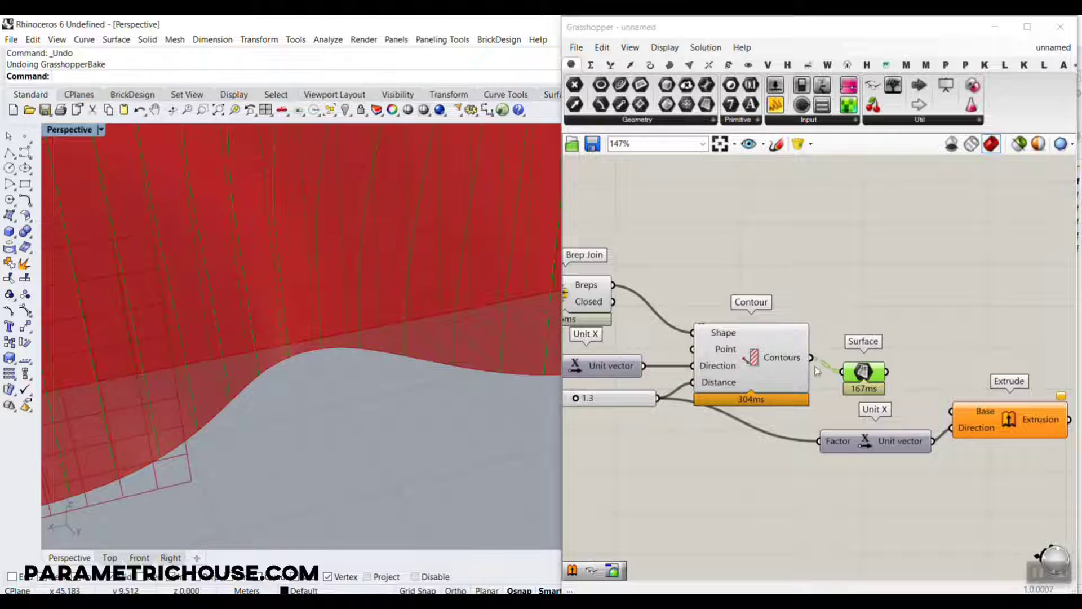
pyautogui.scroll(-10, 424, 354)
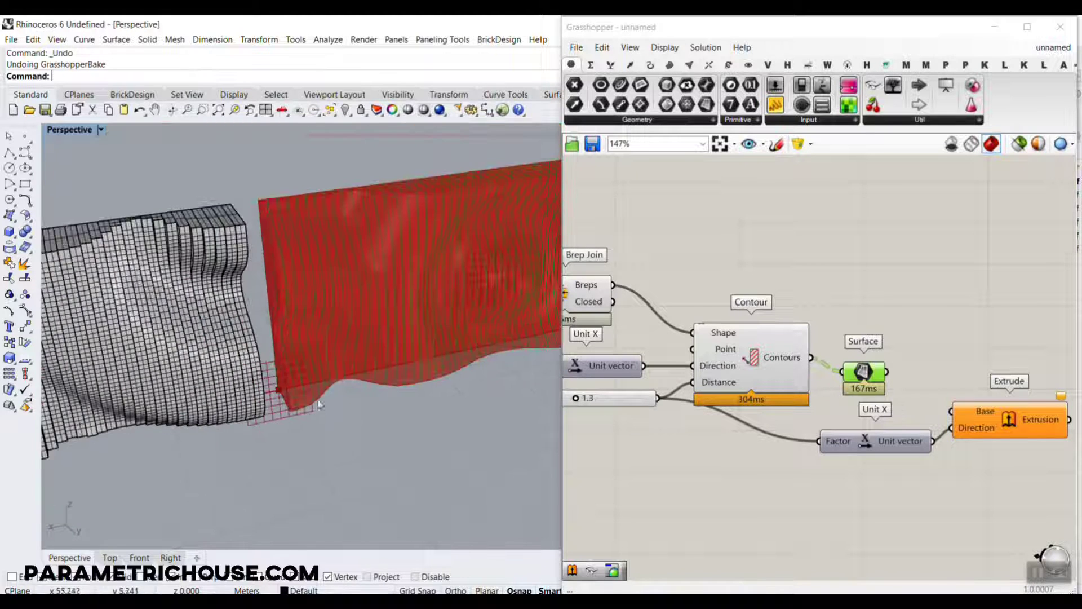
# Connect the Surface output to the Extrude component's Base input and bake the extruded slices with the default attributes.
pyautogui.moveTo(891, 372); pyautogui.dragTo(894, 372)
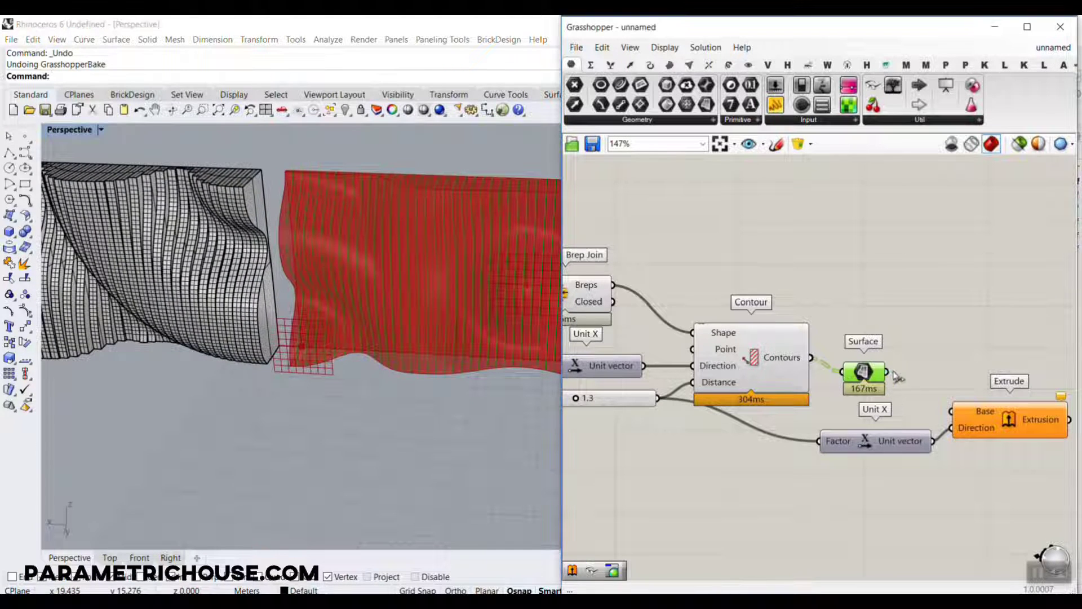
pyautogui.moveTo(961, 407); pyautogui.dragTo(953, 411)
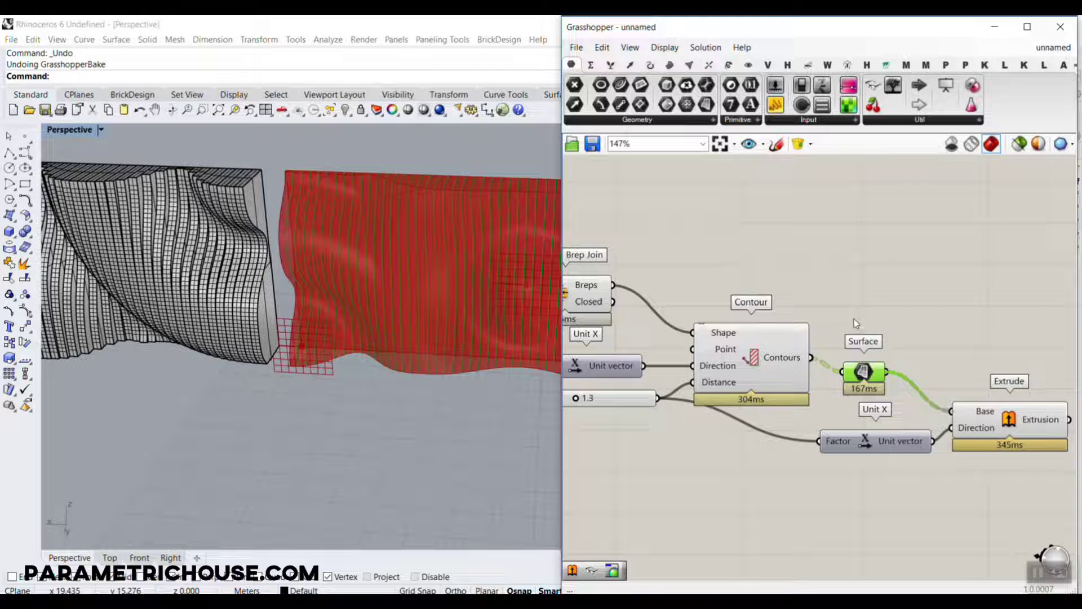
pyautogui.rightClick(1010, 420)
pyautogui.click(981, 437)
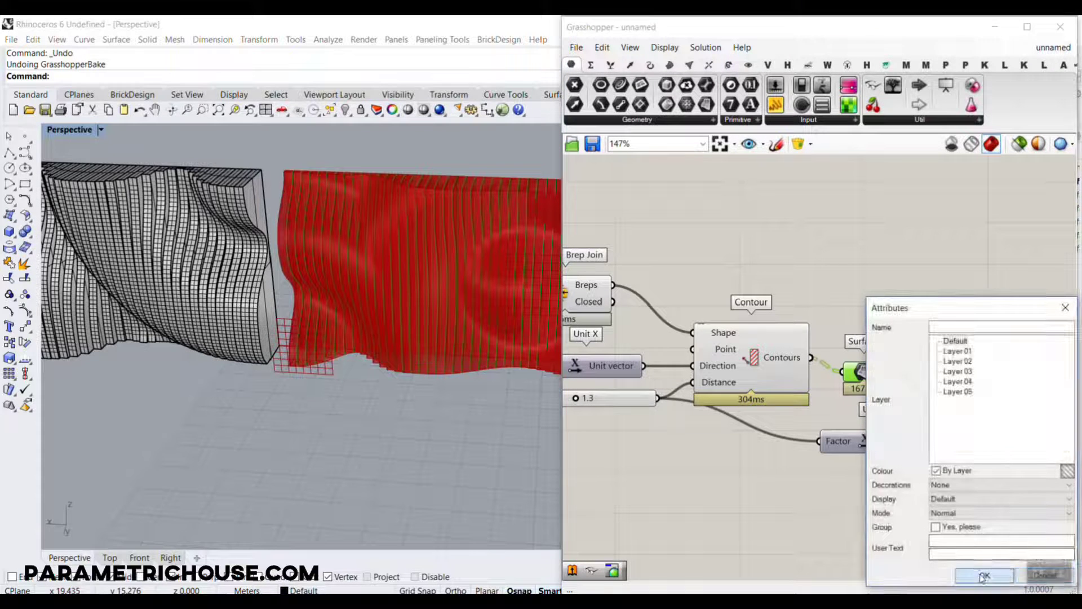
pyautogui.click(984, 576)
# Move the baked extruded slices along X away from the previewed wall, to the side opposite the earlier baked panel.
pyautogui.scroll(-3, 245, 334)
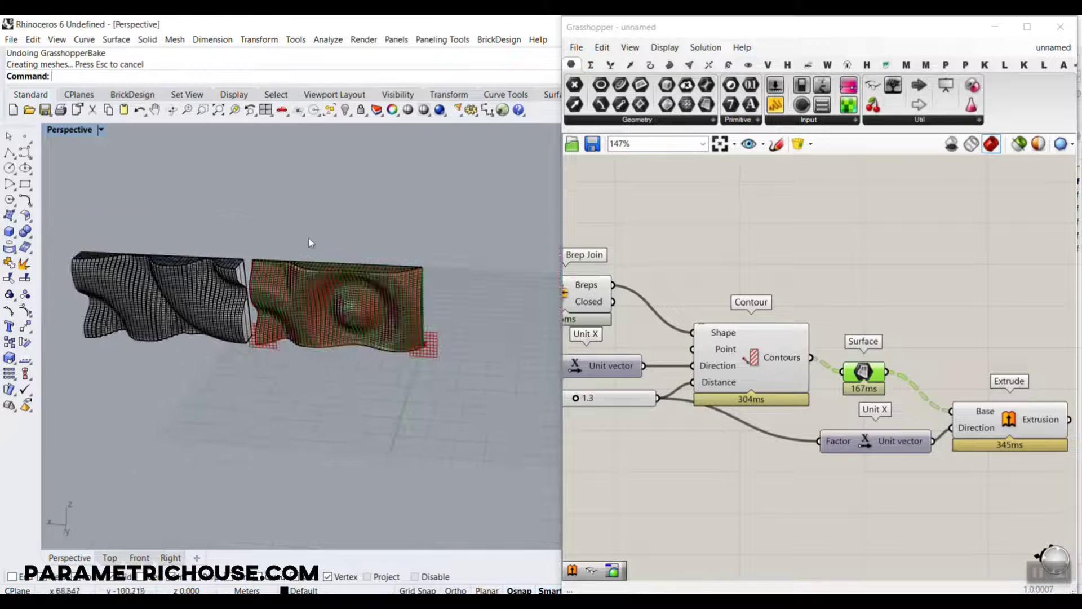
pyautogui.moveTo(262, 388); pyautogui.dragTo(258, 388)
pyautogui.scroll(-4, 301, 314)
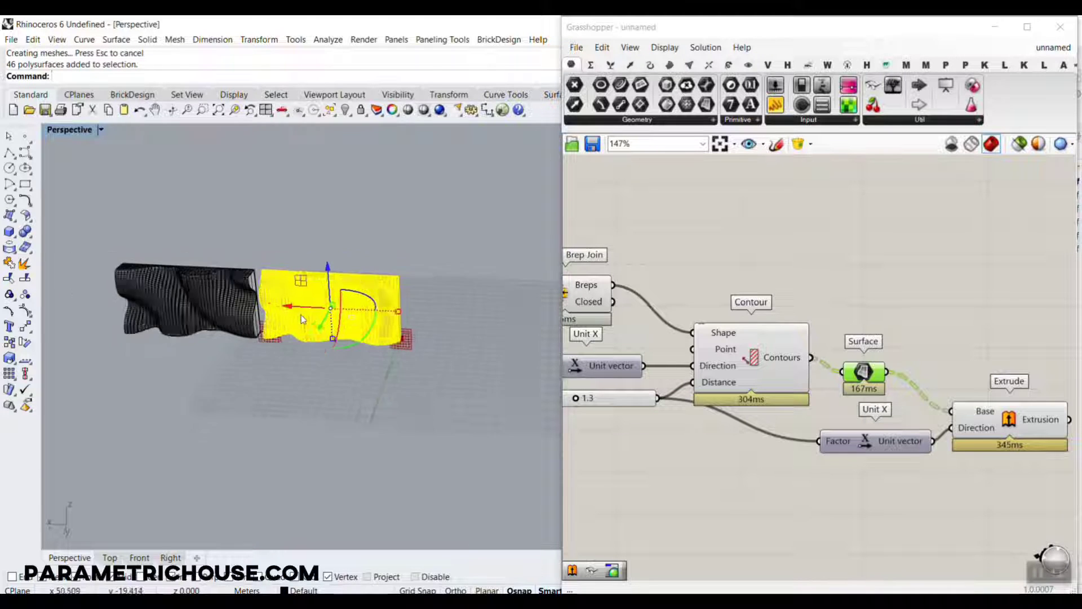
pyautogui.moveTo(298, 309); pyautogui.dragTo(473, 326)
pyautogui.press('Escape')
pyautogui.scroll(10, 489, 305)
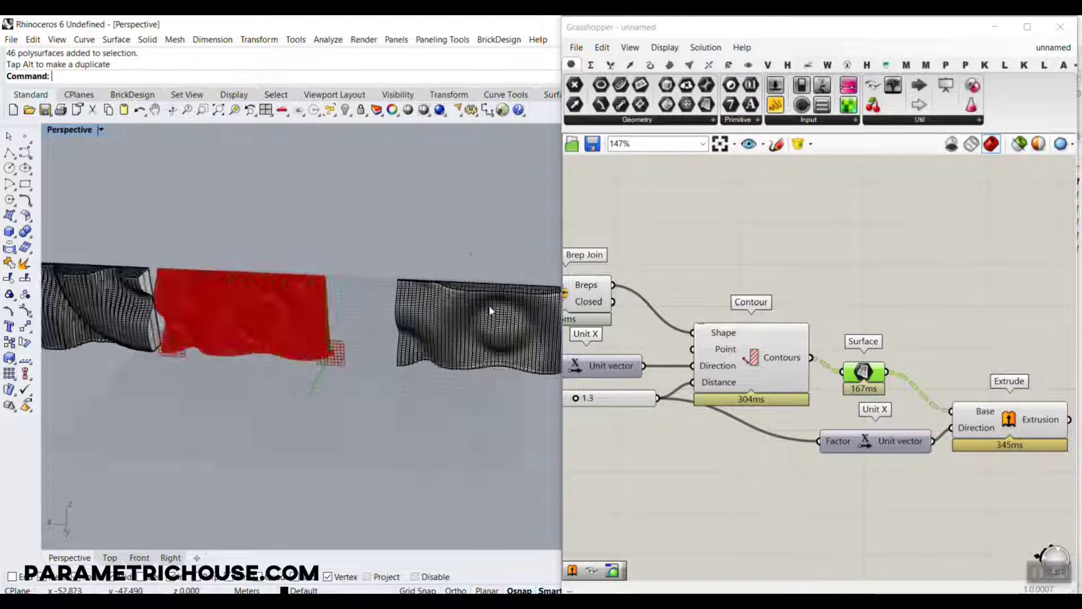
pyautogui.moveTo(496, 318)
pyautogui.mouseDown(button='right')
pyautogui.moveTo(462, 319)
pyautogui.moveTo(408, 365)
pyautogui.mouseUp(button='right')
pyautogui.scroll(6, 408, 365)
pyautogui.scroll(2, 408, 365)
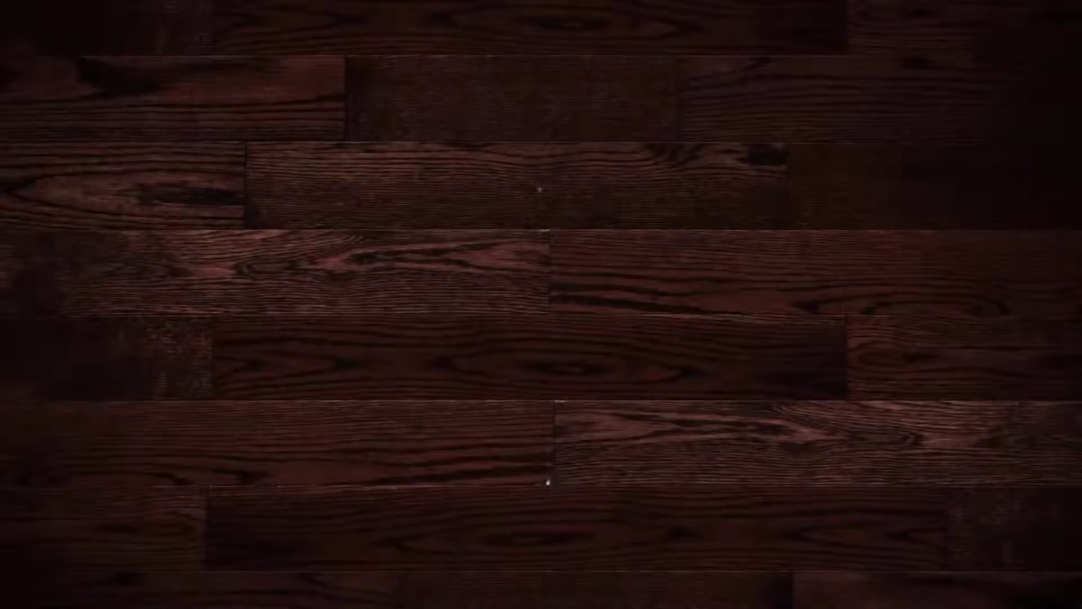